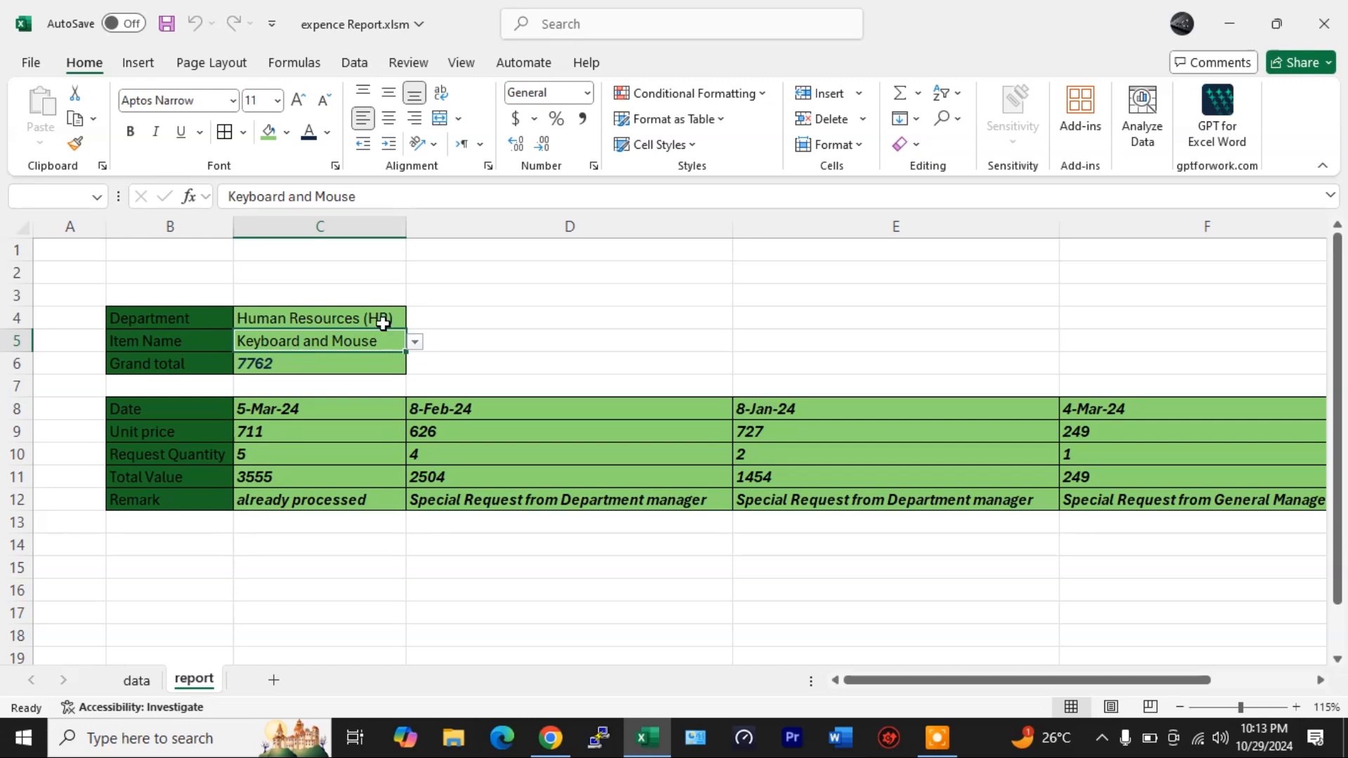
- Switch the Department to IT (Information Technology) and open the Item Name list to view its items
{"action": "left_click", "coordinate": [416, 320]}
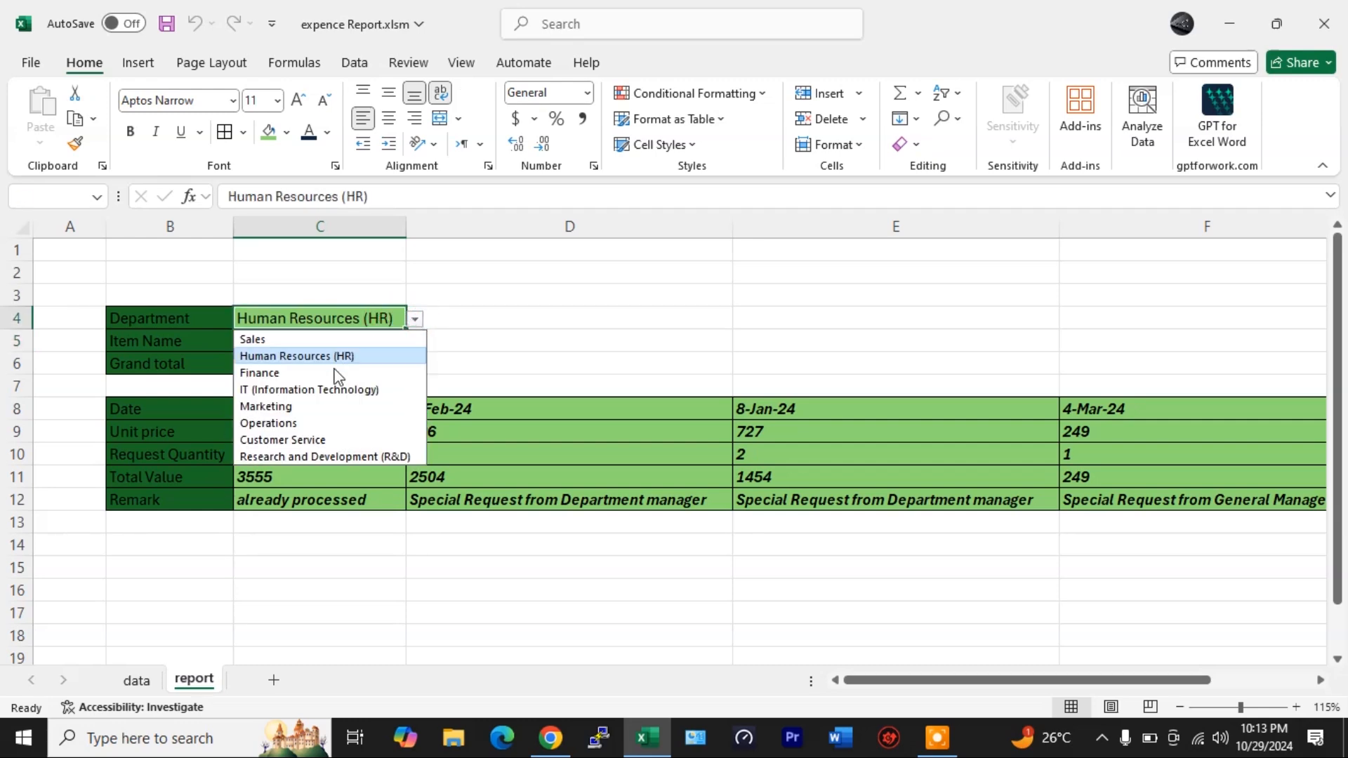
{"action": "left_click", "coordinate": [323, 389]}
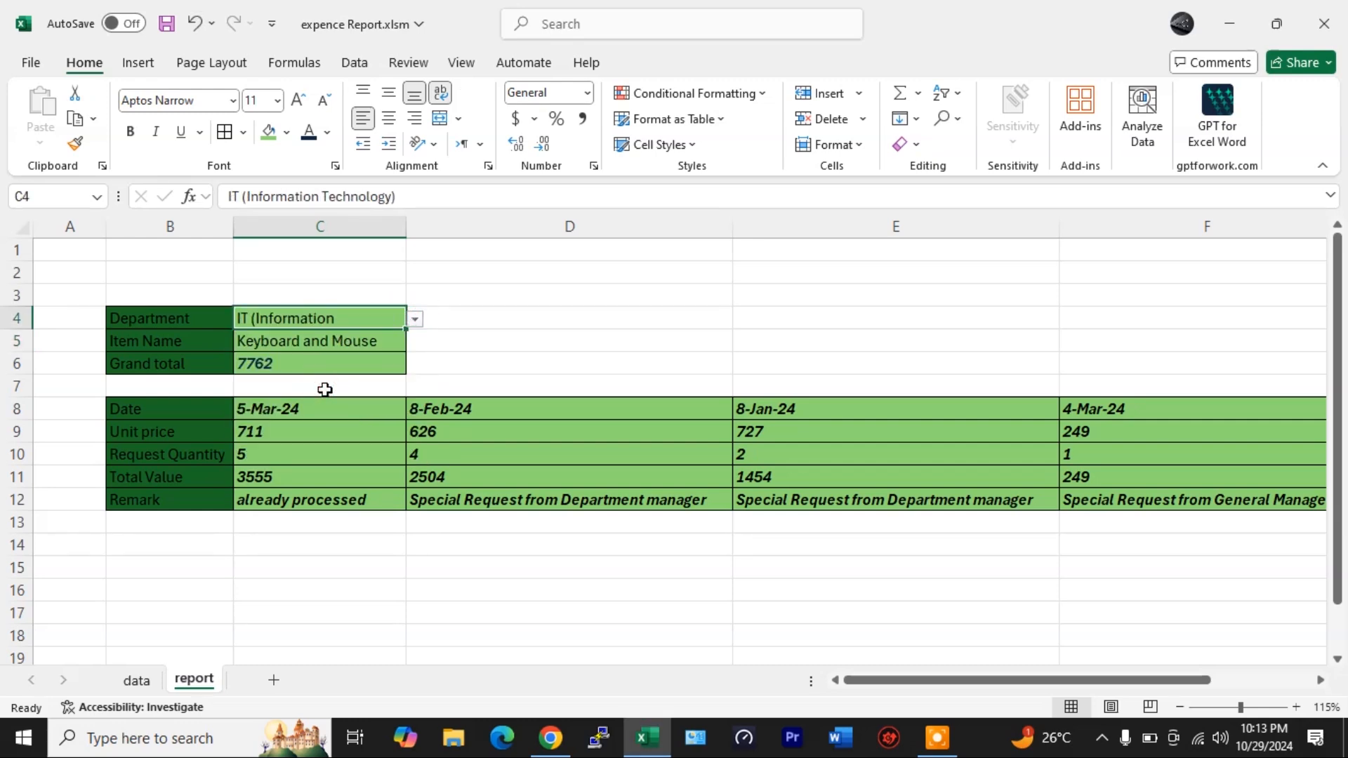
{"action": "left_click", "coordinate": [367, 343]}
{"action": "key", "text": "alt+Down"}
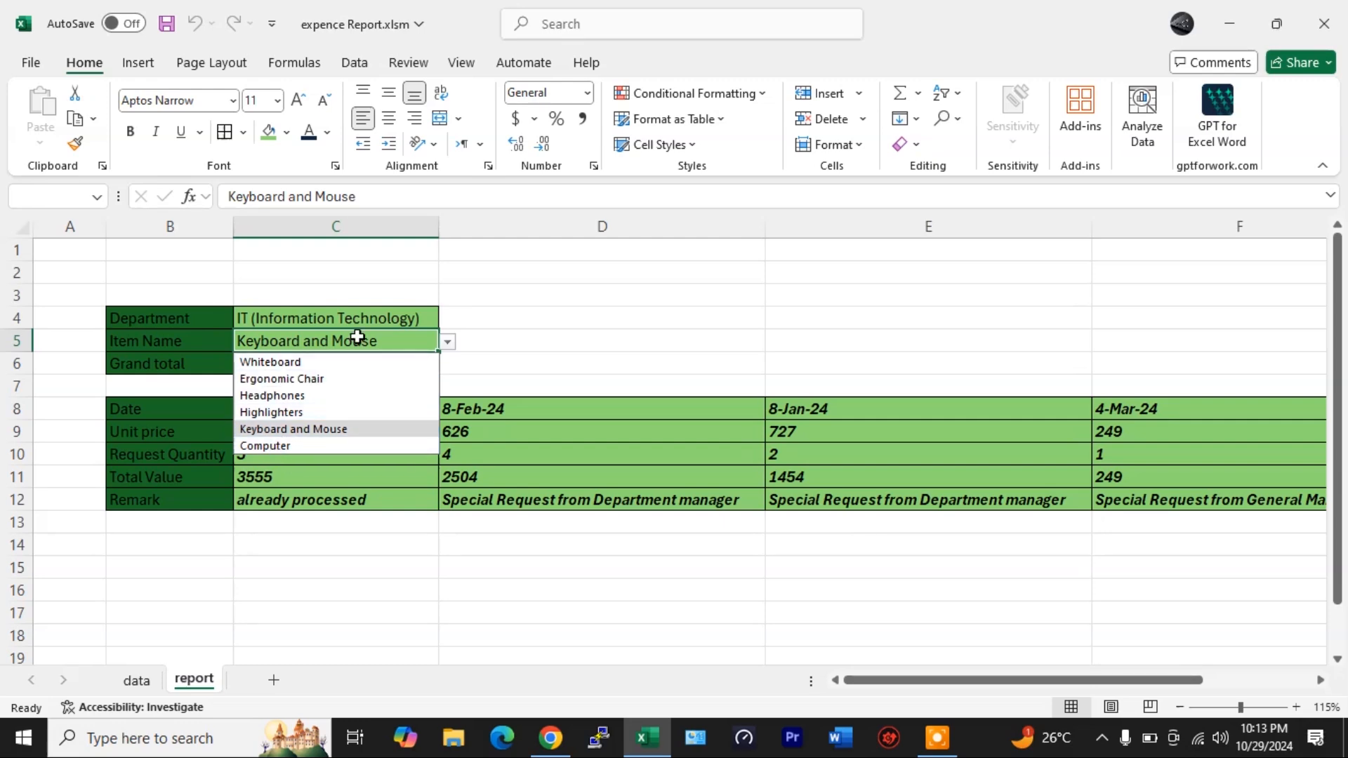
{"action": "left_click", "coordinate": [330, 325]}
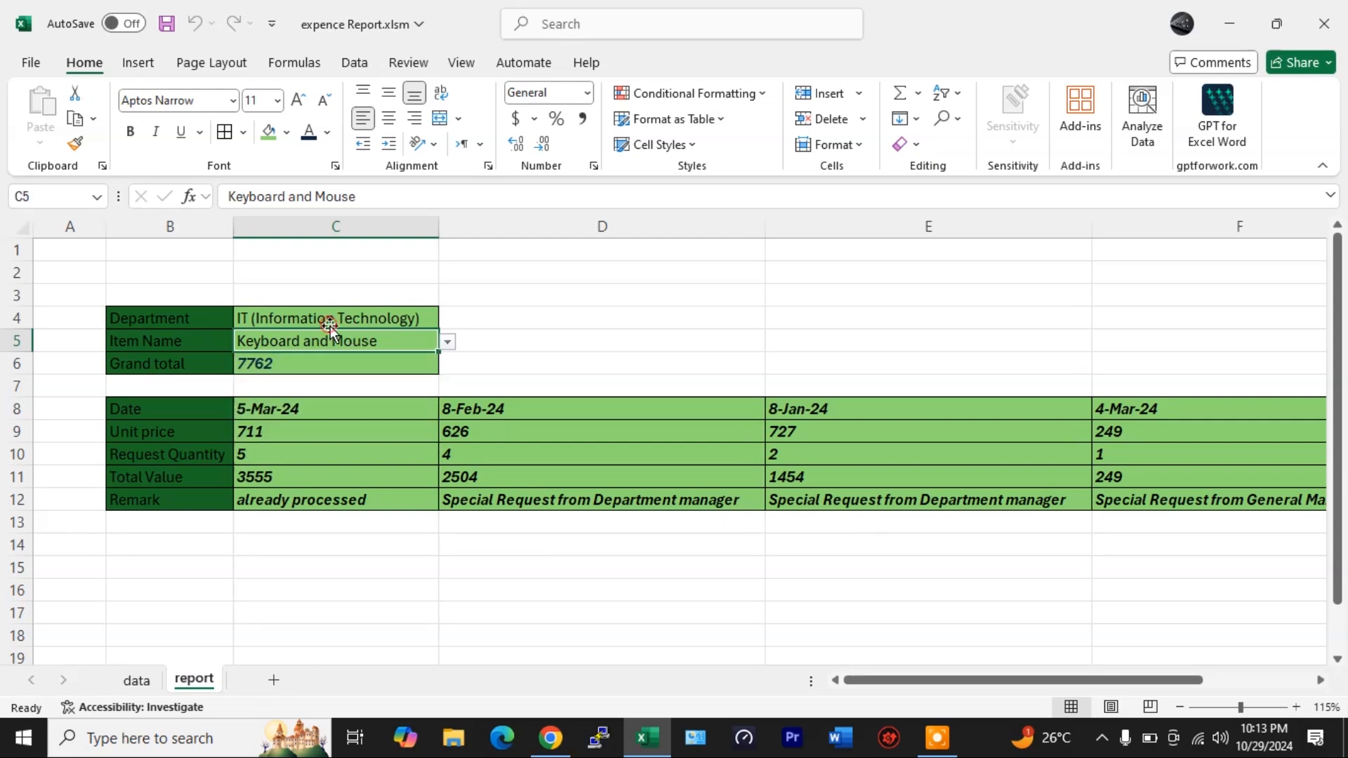
- Set the Department to Sales and the Item Name to Desk Organizer
{"action": "left_click", "coordinate": [401, 316]}
{"action": "left_click", "coordinate": [447, 319]}
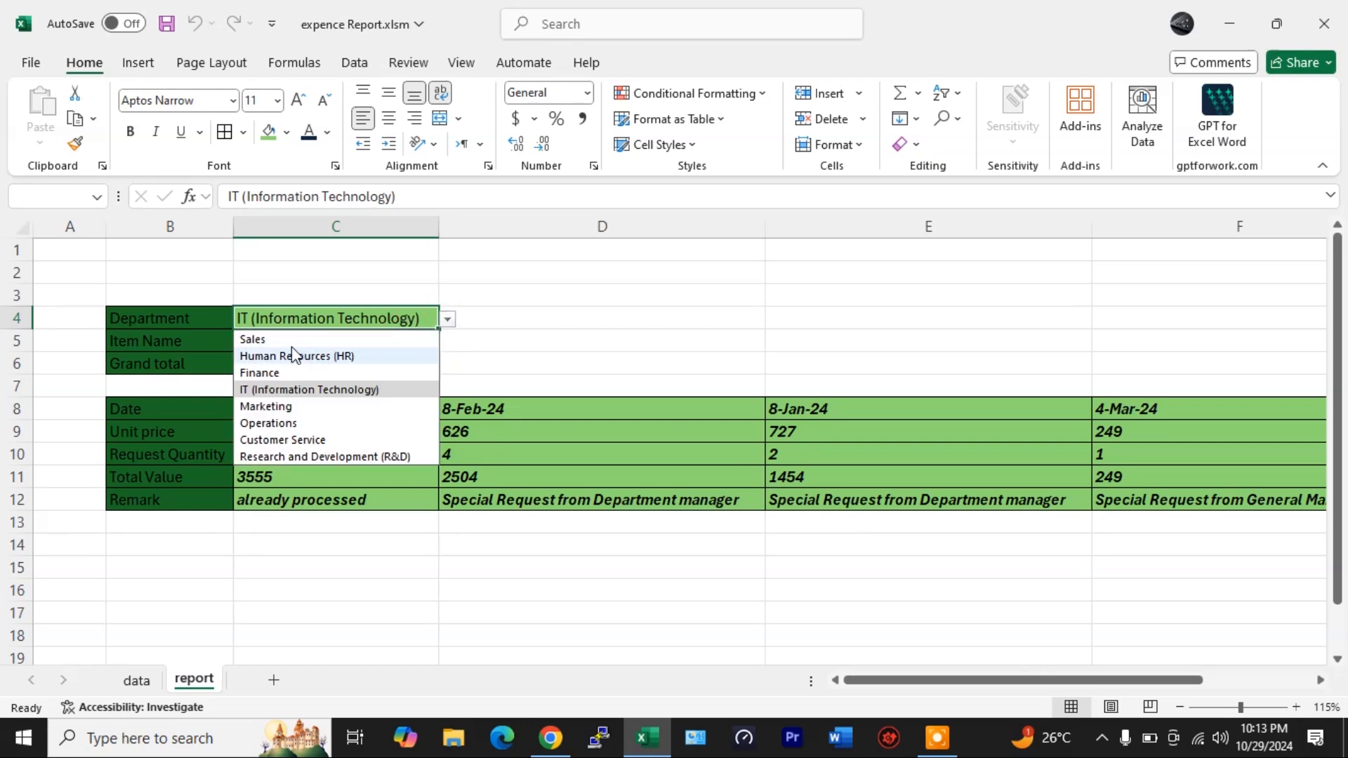
{"action": "left_click", "coordinate": [273, 340]}
{"action": "left_click", "coordinate": [419, 340]}
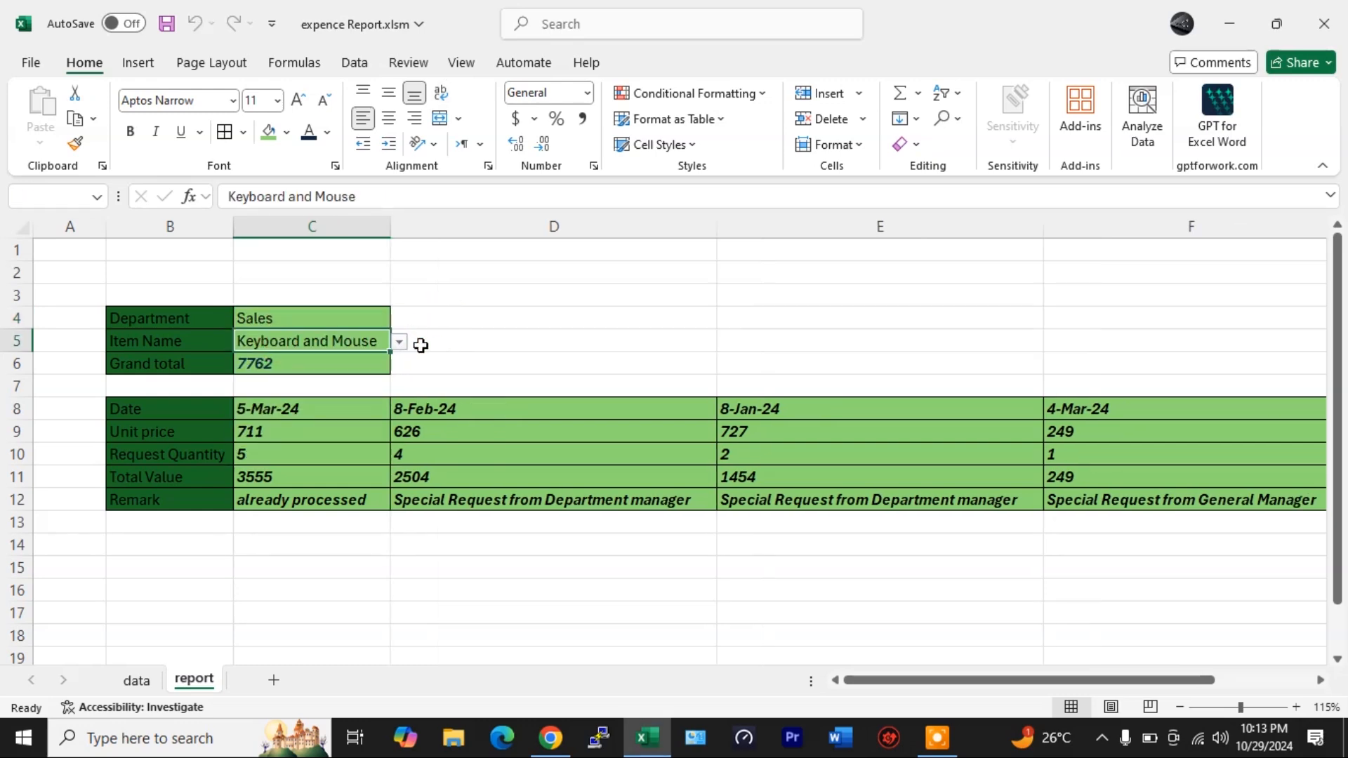
{"action": "left_click", "coordinate": [402, 342]}
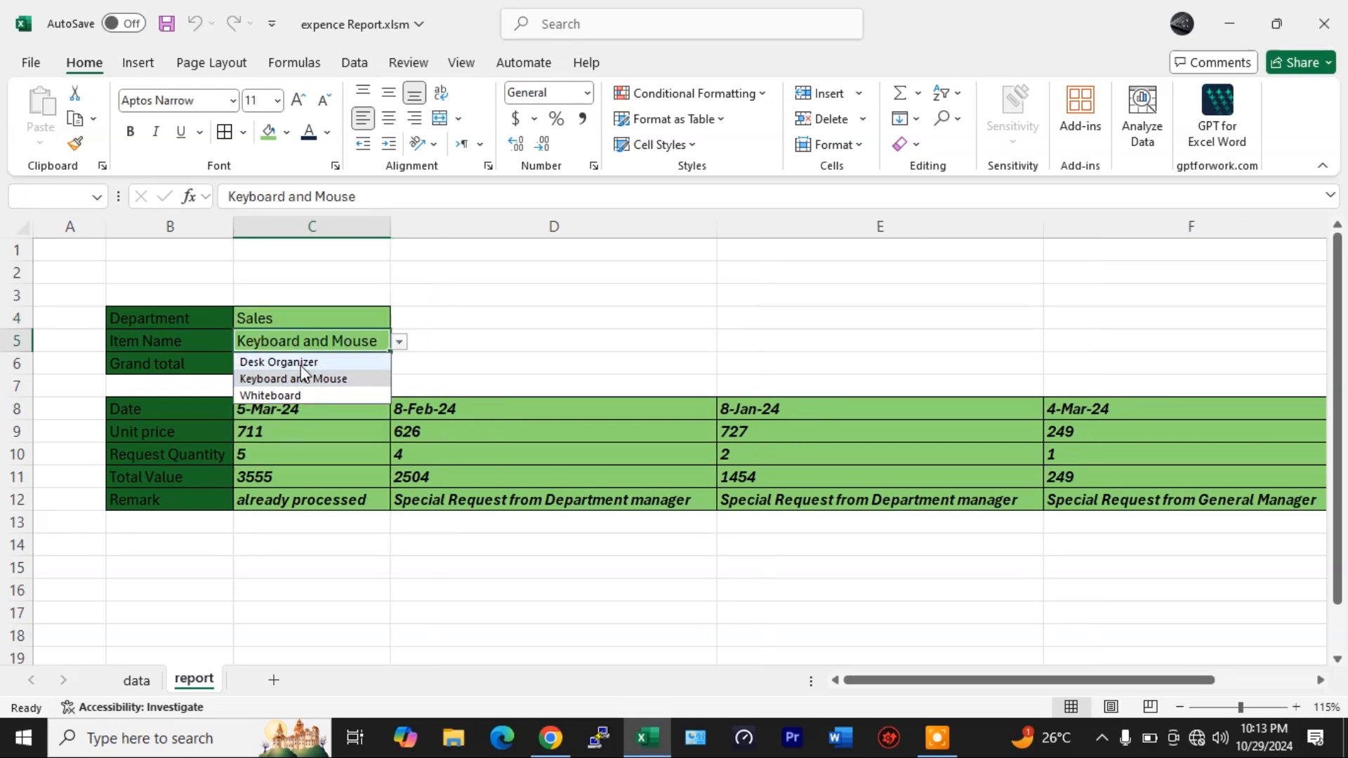
{"action": "left_click", "coordinate": [304, 359]}
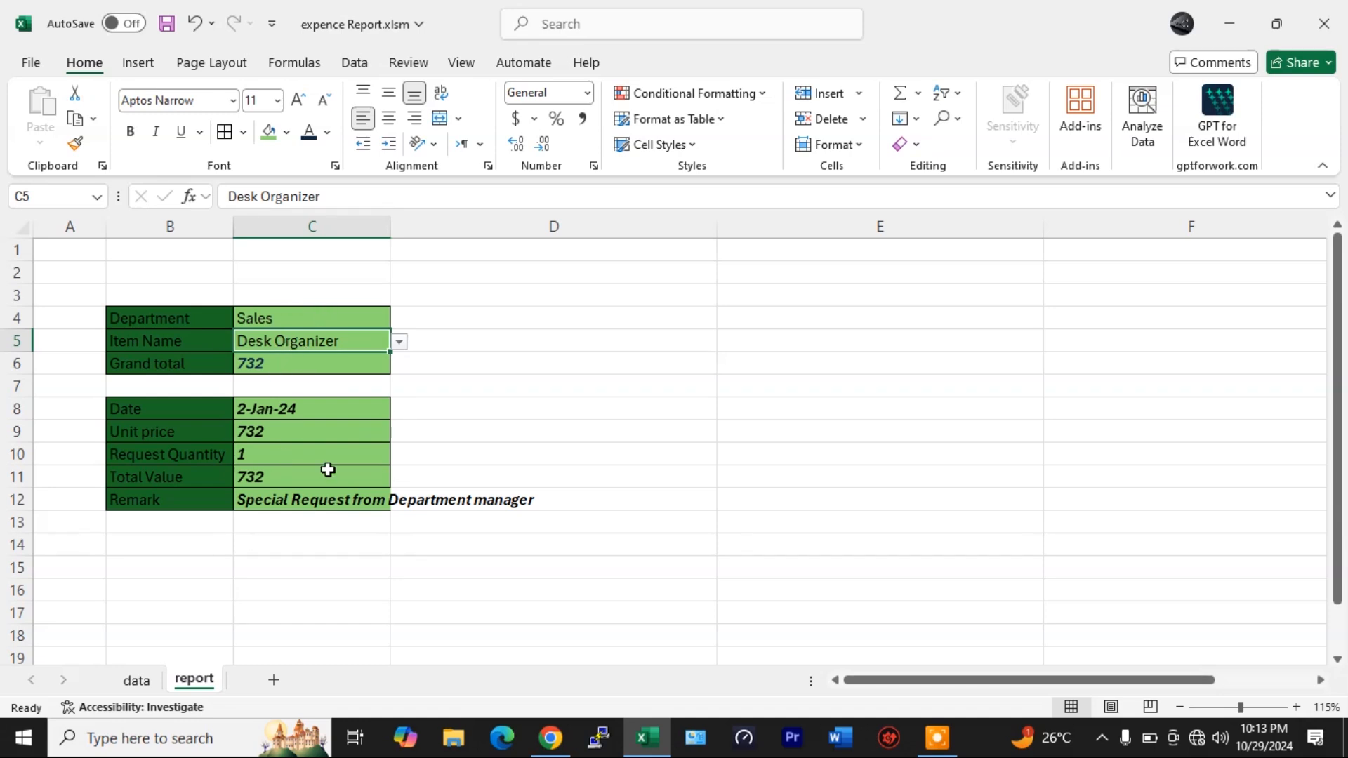
{"action": "left_click", "coordinate": [381, 572]}
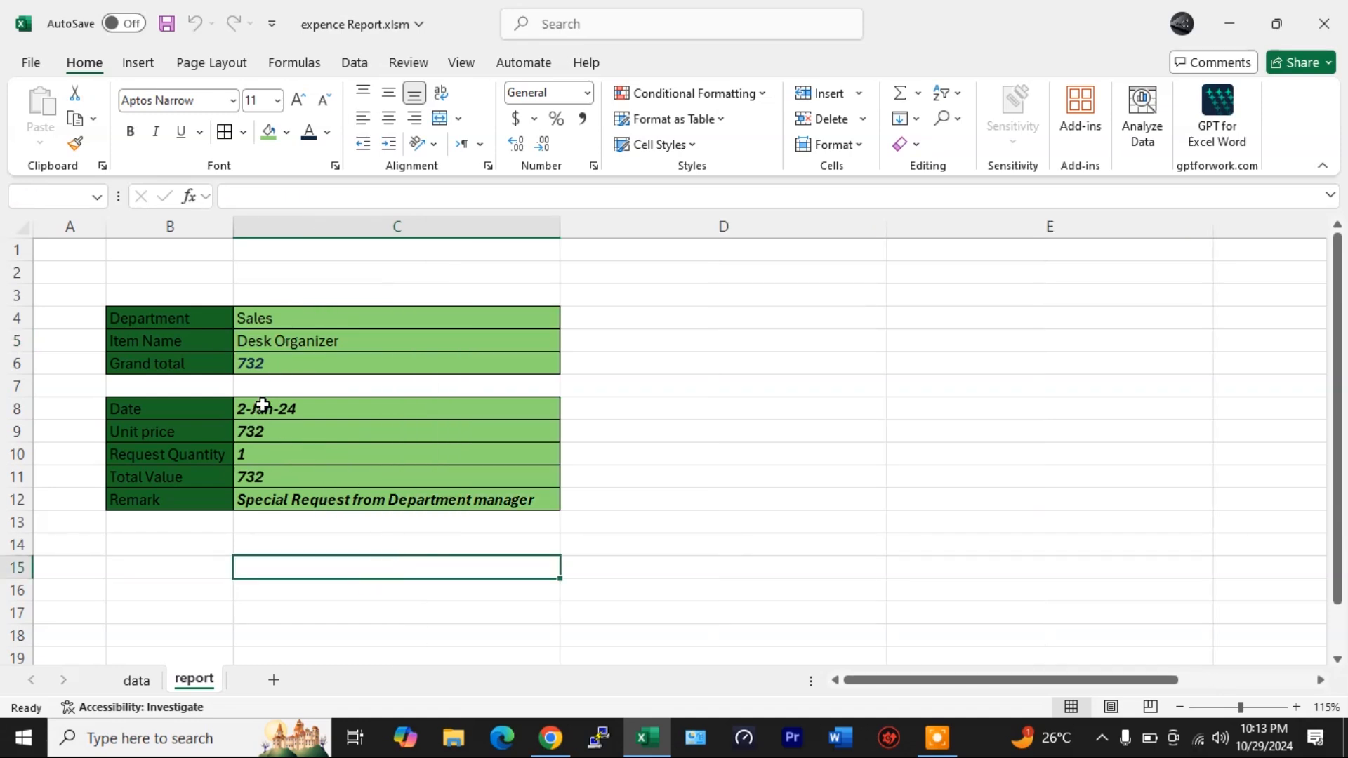
- Inspect the report's transposed FILTER formula and the source table on the data sheet
{"action": "left_click_drag", "start_coordinate": [399, 412], "coordinate": [406, 491]}
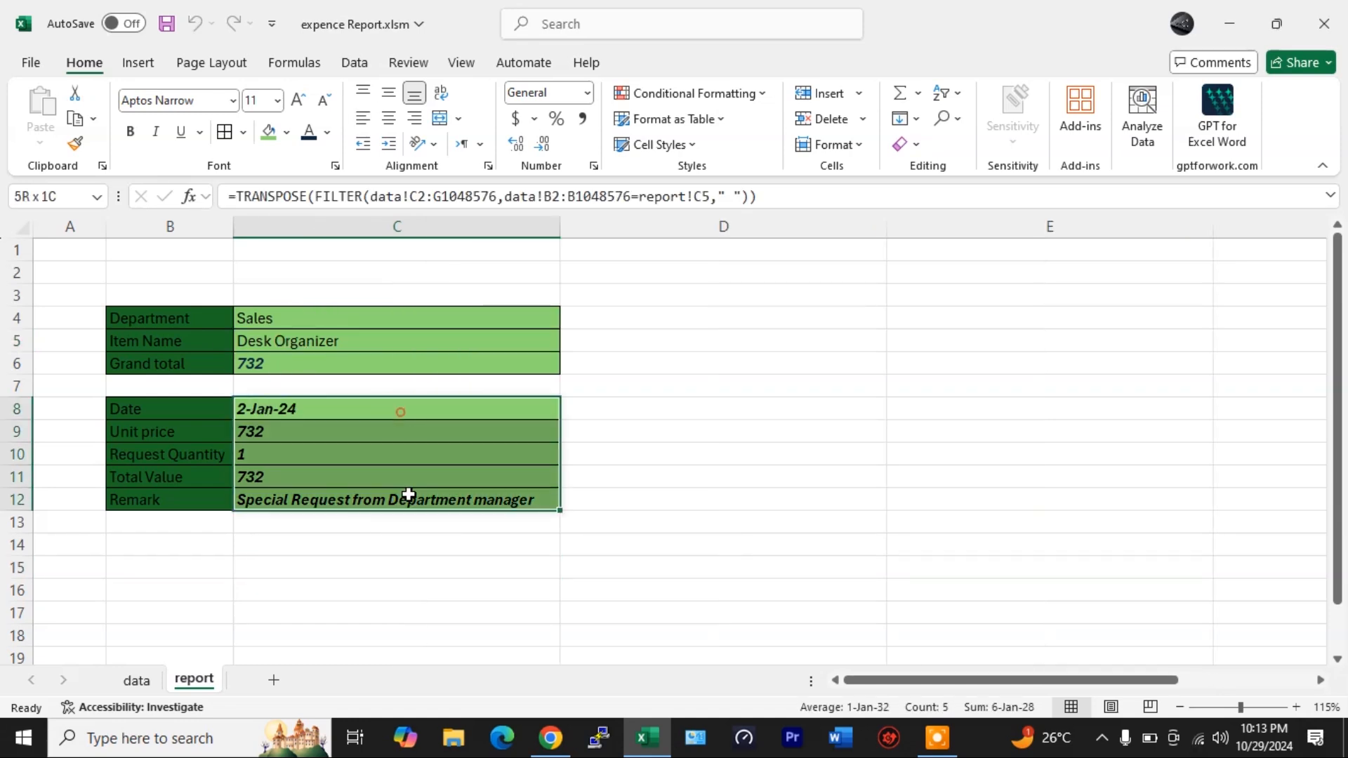
{"action": "left_click", "coordinate": [264, 318]}
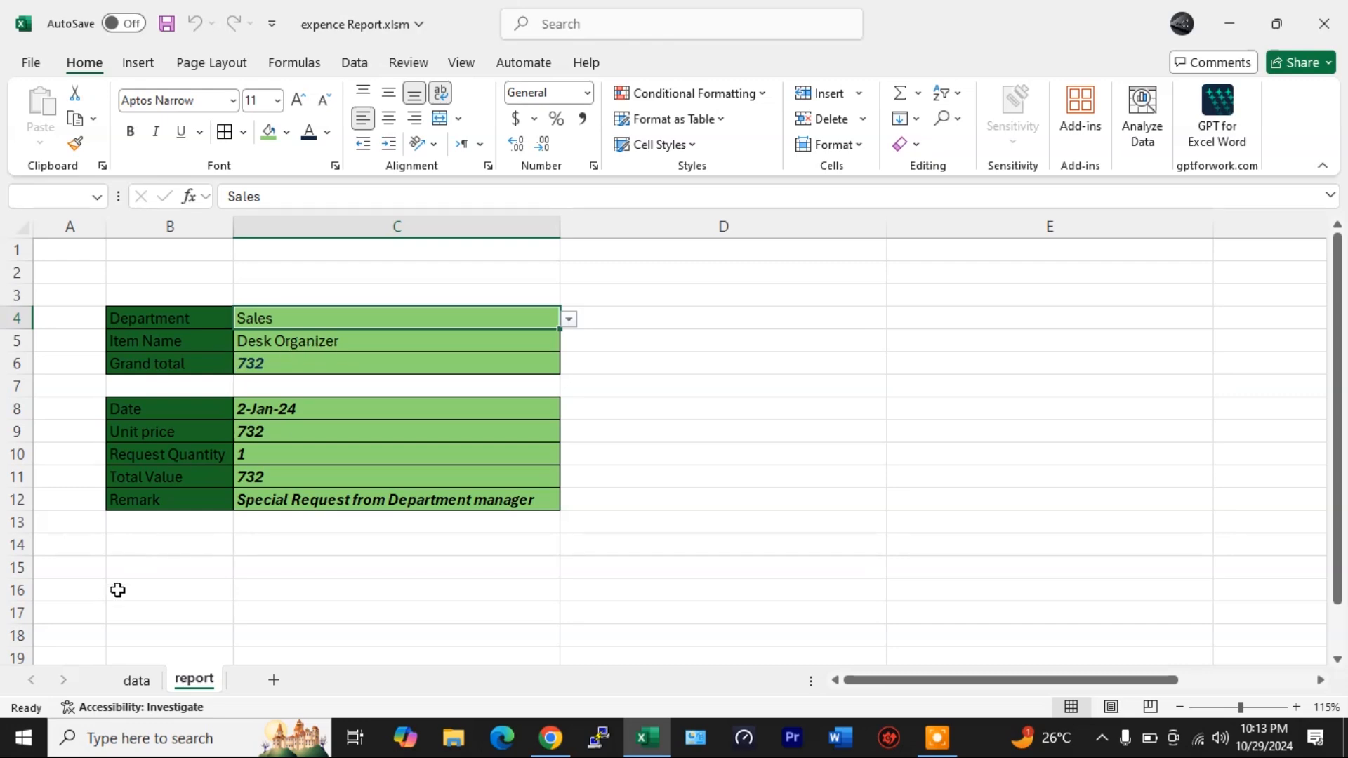
{"action": "left_click", "coordinate": [149, 679]}
{"action": "scroll", "coordinate": [308, 448], "scroll_direction": "up", "scroll_amount": 4}
{"action": "scroll", "coordinate": [307, 448], "scroll_direction": "up", "scroll_amount": 3}
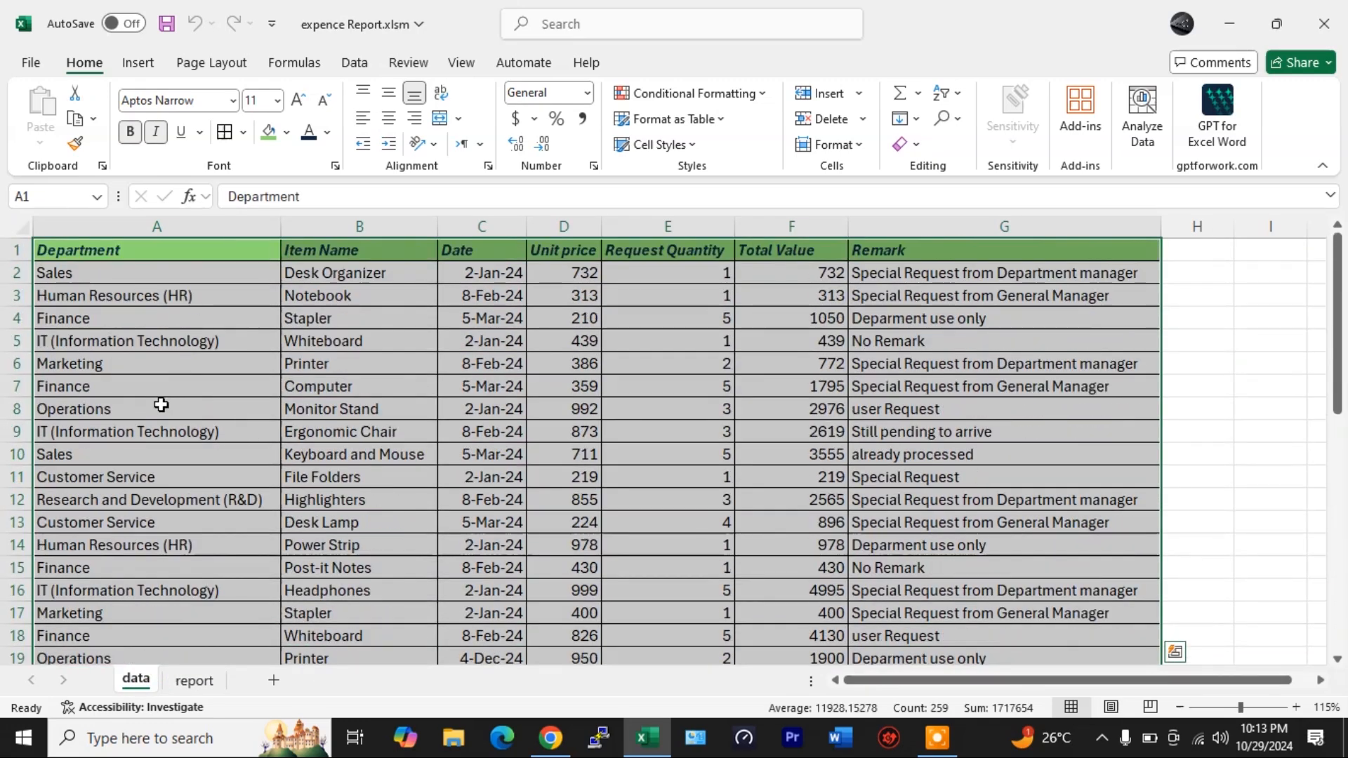
{"action": "left_click", "coordinate": [107, 277]}
{"action": "scroll", "coordinate": [107, 277], "scroll_direction": "down", "scroll_amount": 3}
{"action": "left_click", "coordinate": [191, 679]}
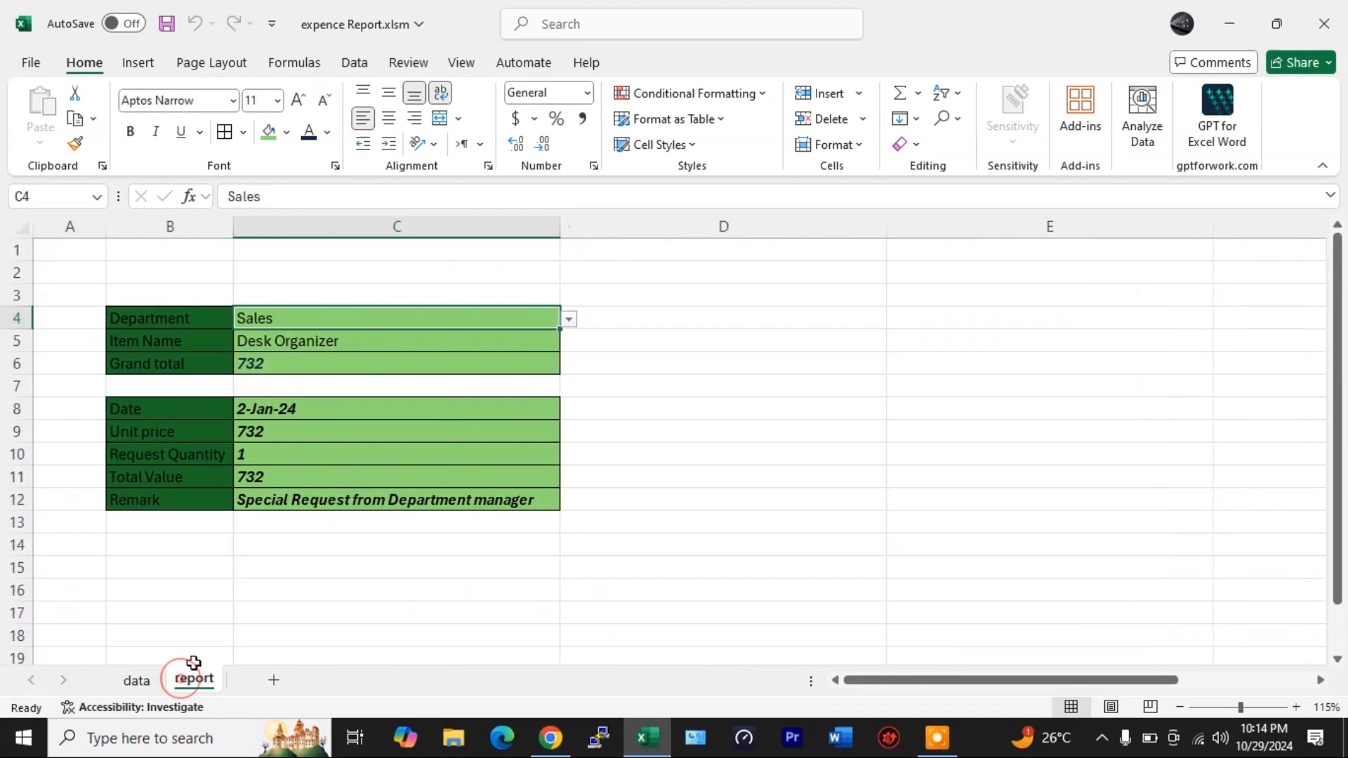
- Set the Department to IT (Information Technology) and the Item Name to Keyboard and Mouse
{"action": "left_click", "coordinate": [568, 320]}
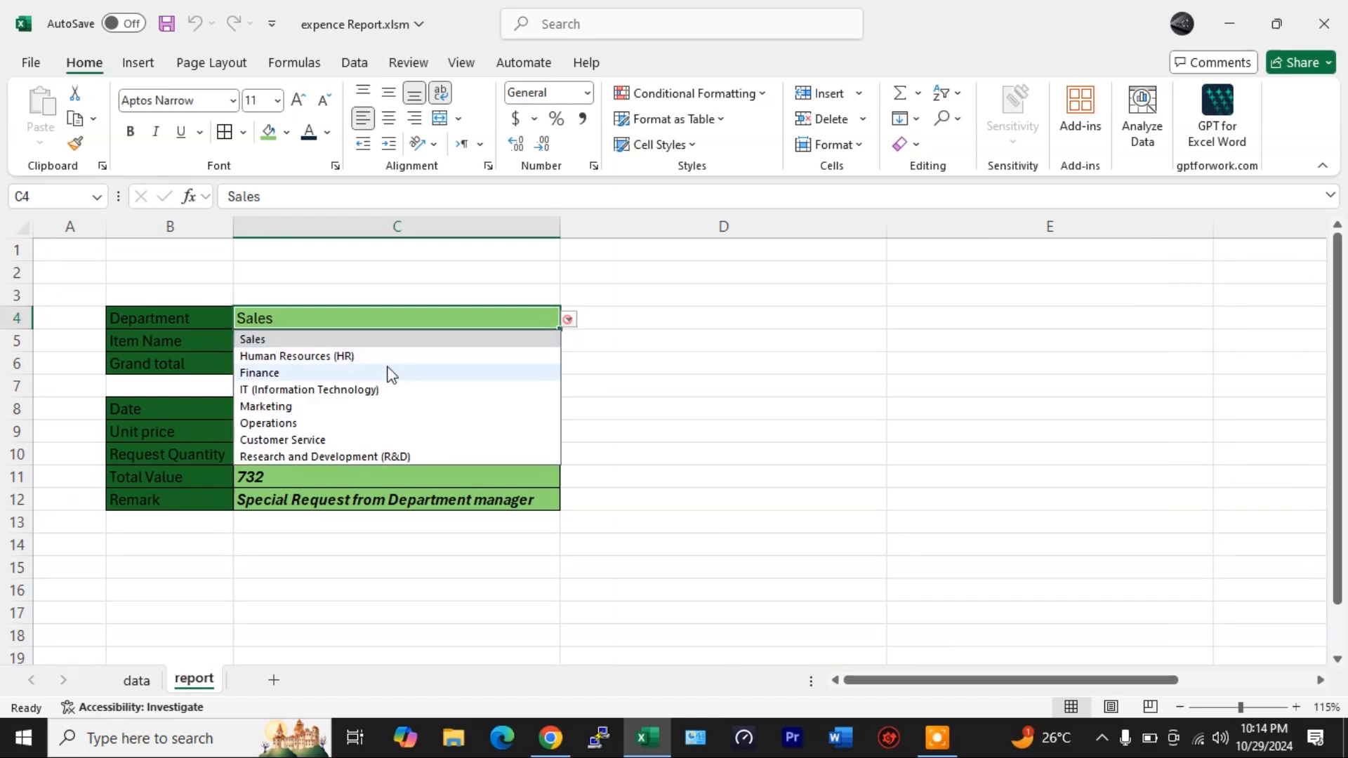
{"action": "left_click", "coordinate": [293, 387]}
{"action": "left_click", "coordinate": [482, 335]}
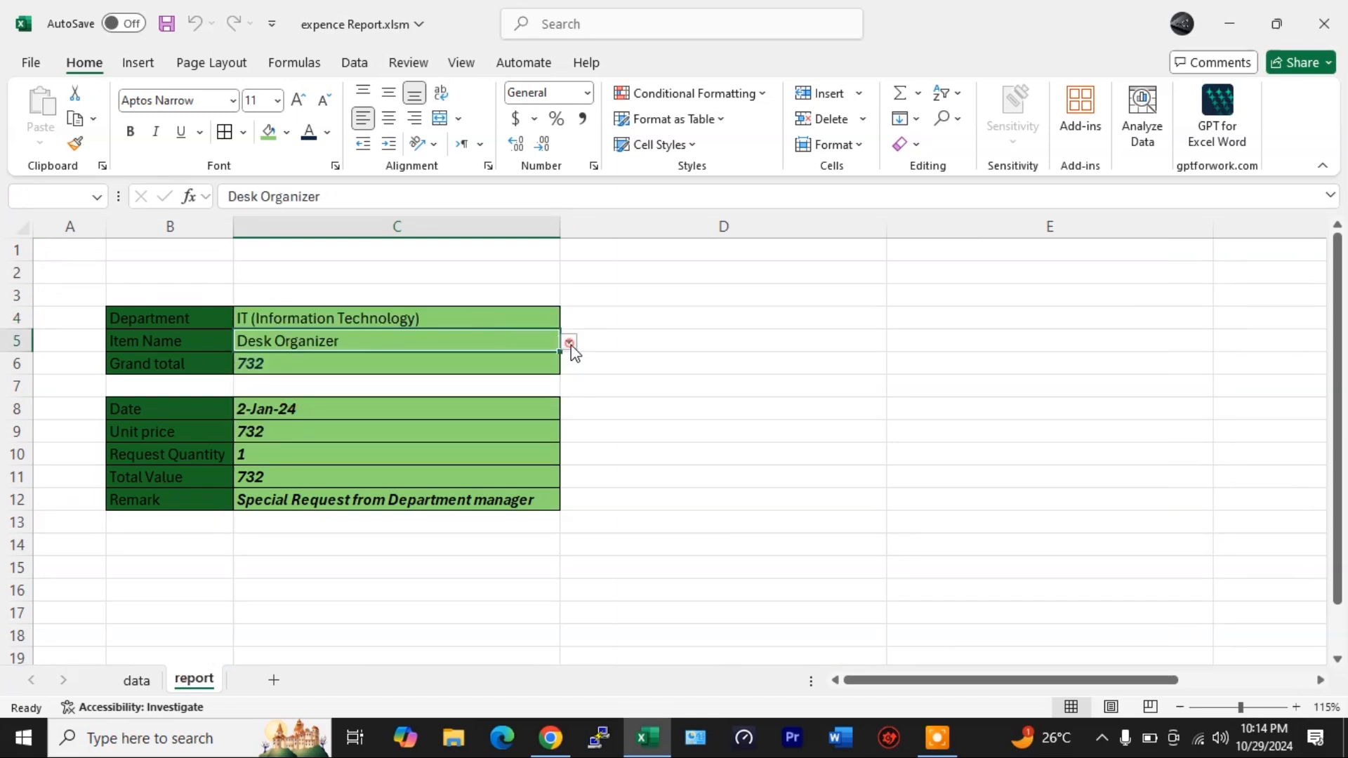
{"action": "left_click", "coordinate": [568, 342]}
{"action": "left_click", "coordinate": [343, 395]}
{"action": "left_click", "coordinate": [570, 345]}
{"action": "left_click", "coordinate": [327, 428]}
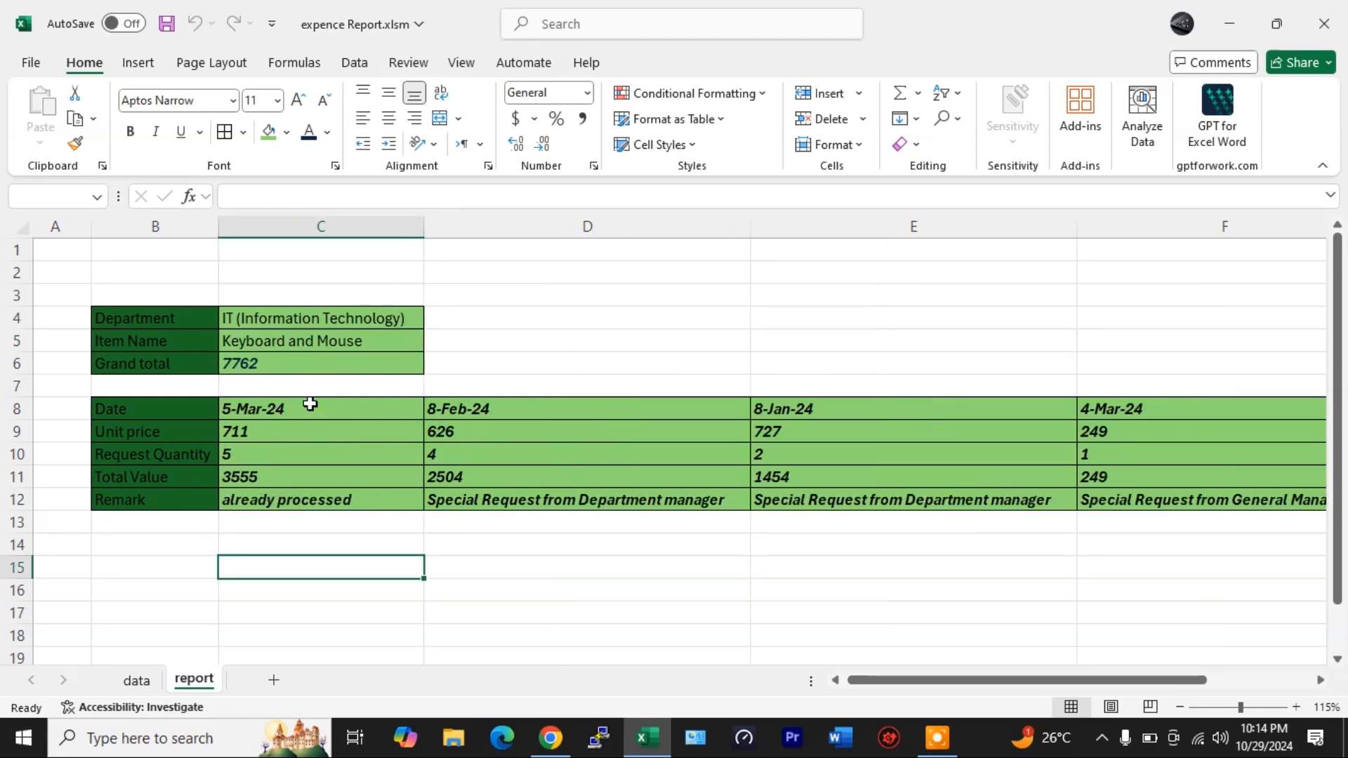
{"action": "left_click_drag", "start_coordinate": [1224, 425], "coordinate": [263, 500]}
{"action": "left_click", "coordinate": [456, 567]}
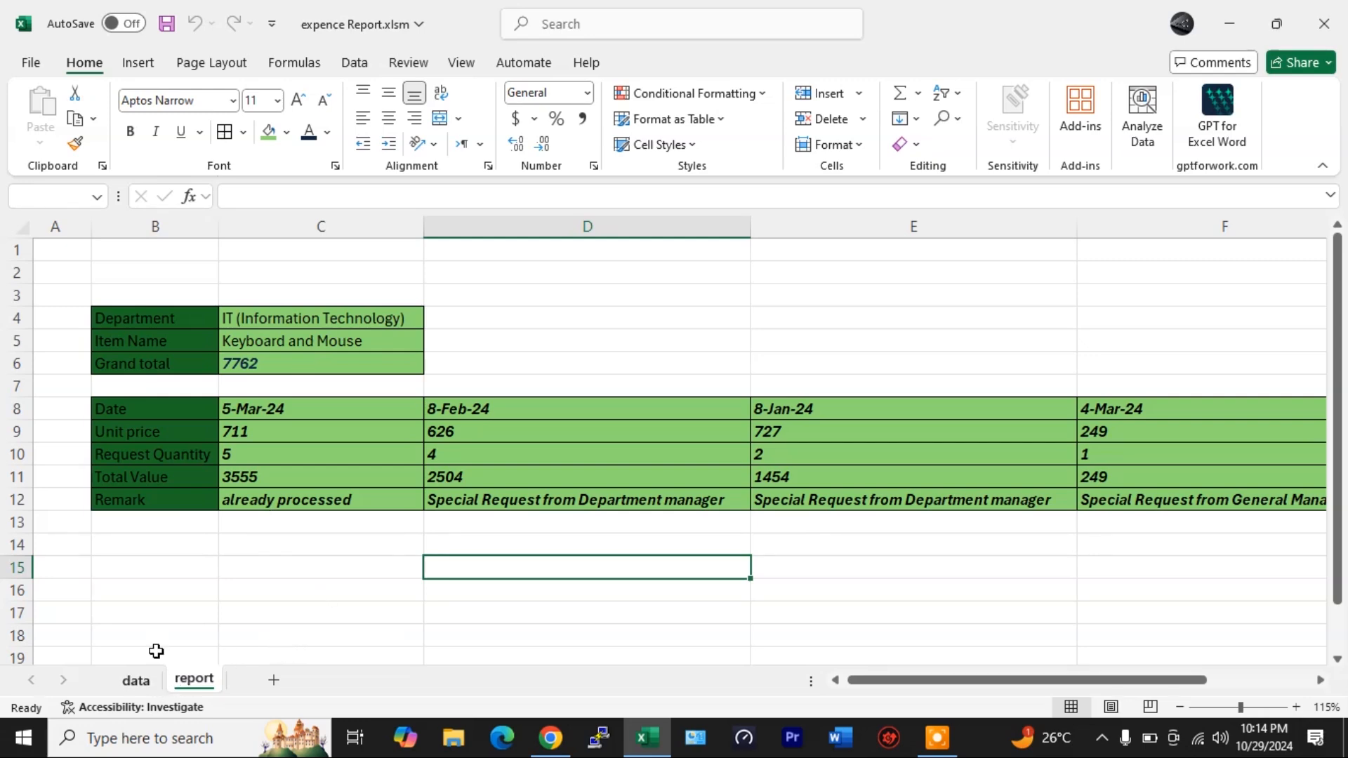
{"action": "left_click_drag", "start_coordinate": [142, 322], "coordinate": [1164, 527]}
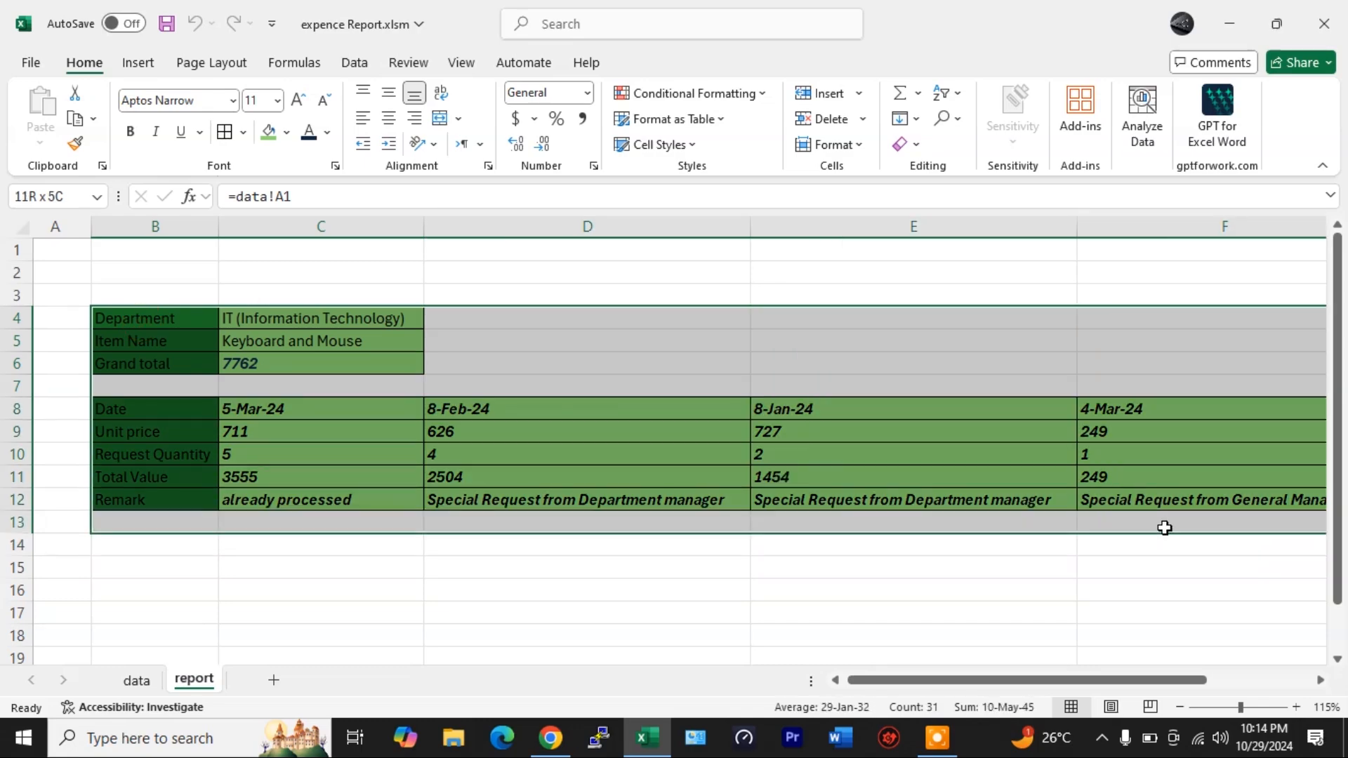
{"action": "left_click_drag", "start_coordinate": [1251, 512], "coordinate": [1272, 502]}
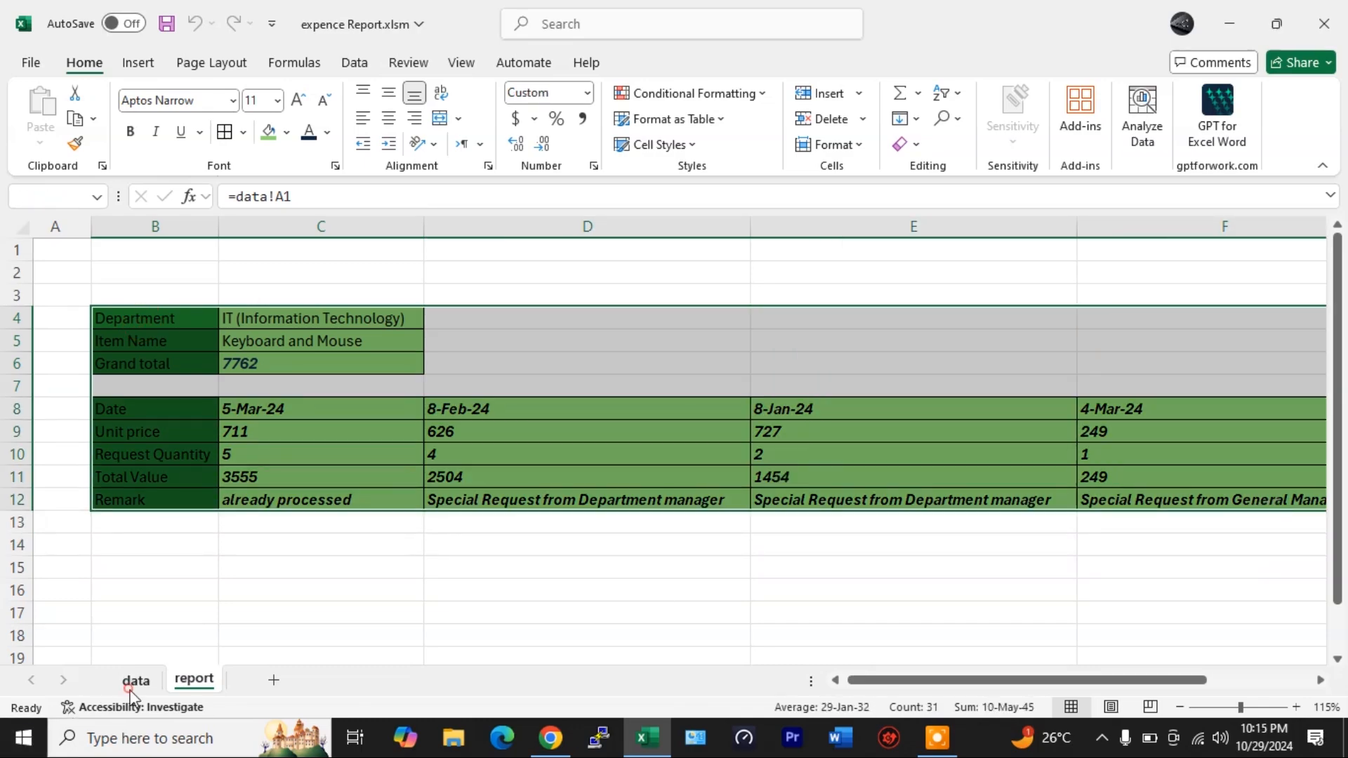
- Copy the entire data table, columns A to G, from the data sheet
{"action": "left_click", "coordinate": [136, 680]}
{"action": "scroll", "coordinate": [148, 407], "scroll_direction": "up", "scroll_amount": 3}
{"action": "left_click_drag", "start_coordinate": [105, 246], "coordinate": [1088, 609]}
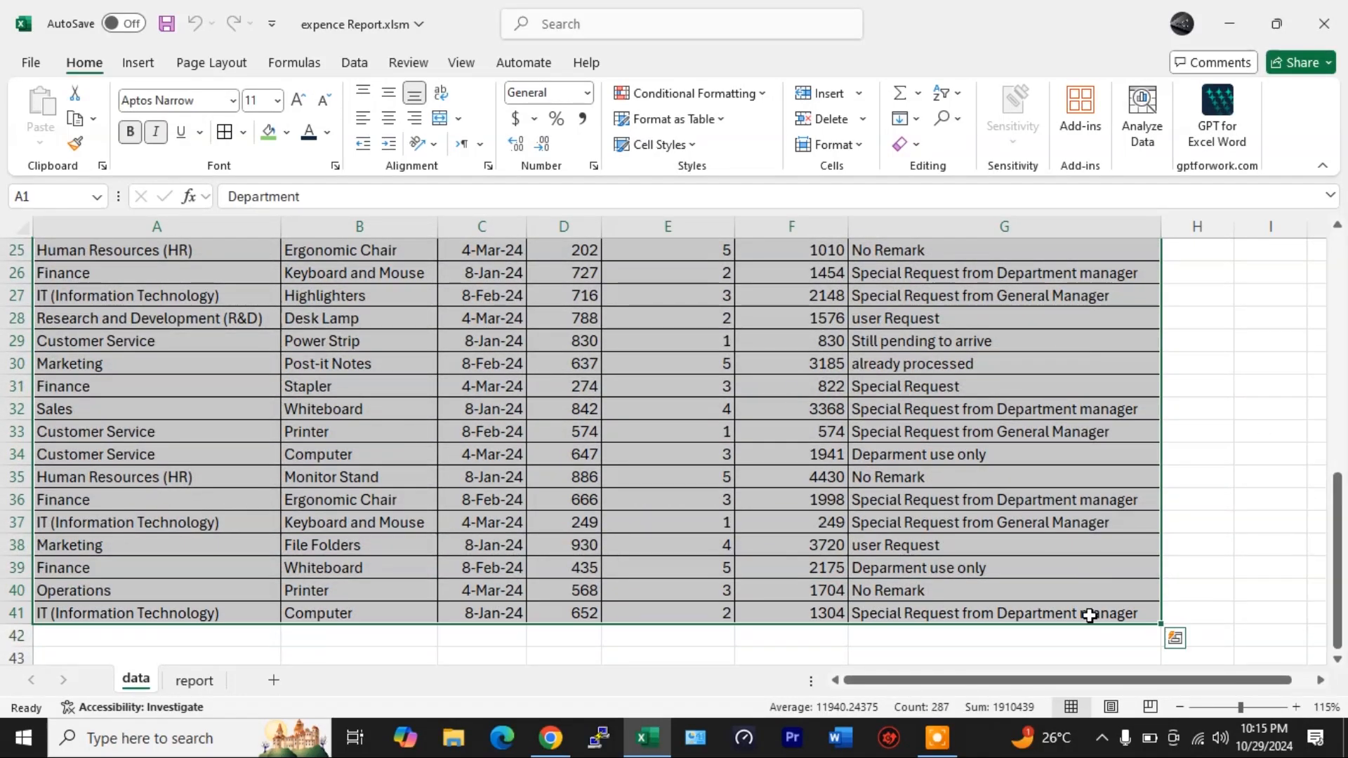
{"action": "key", "text": "ctrl+c"}
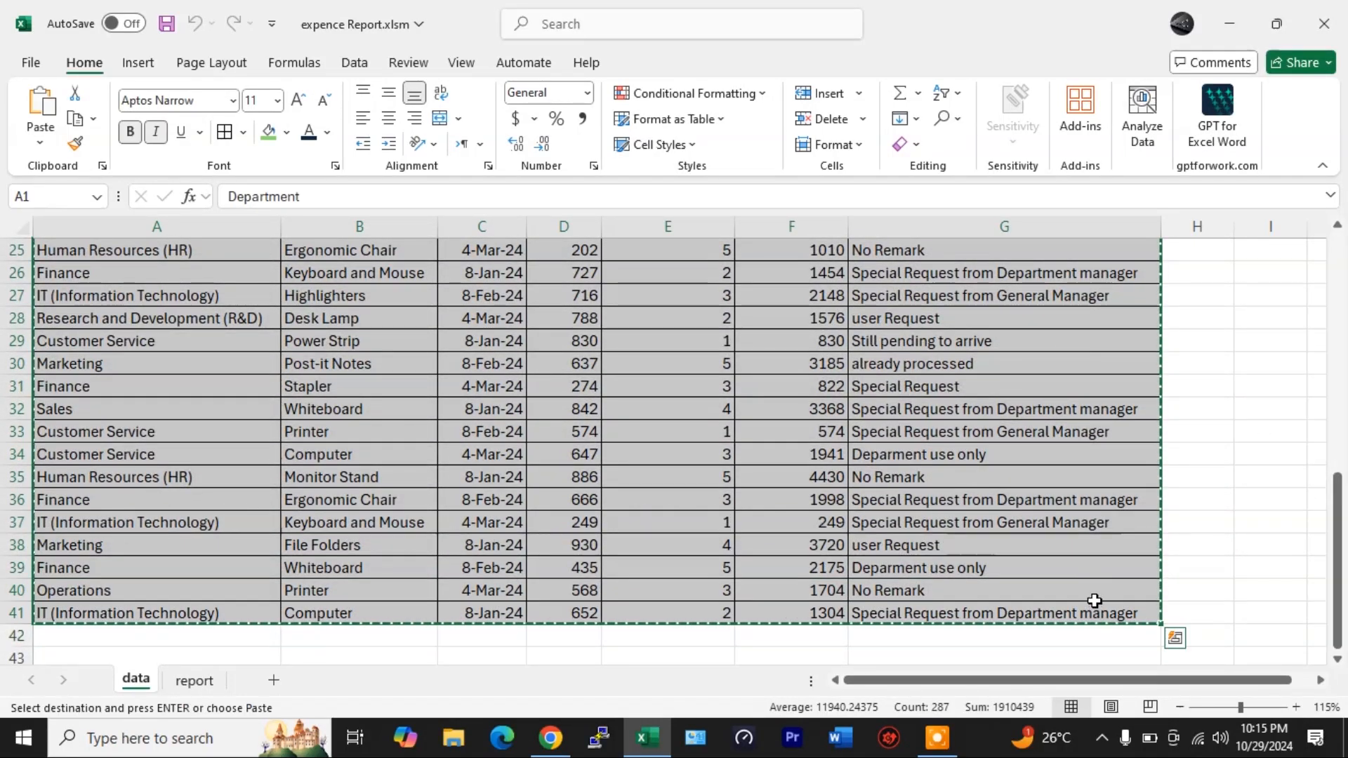
- Paste the data into a new blank workbook and autofit columns A to G
{"action": "key", "text": "ctrl+n"}
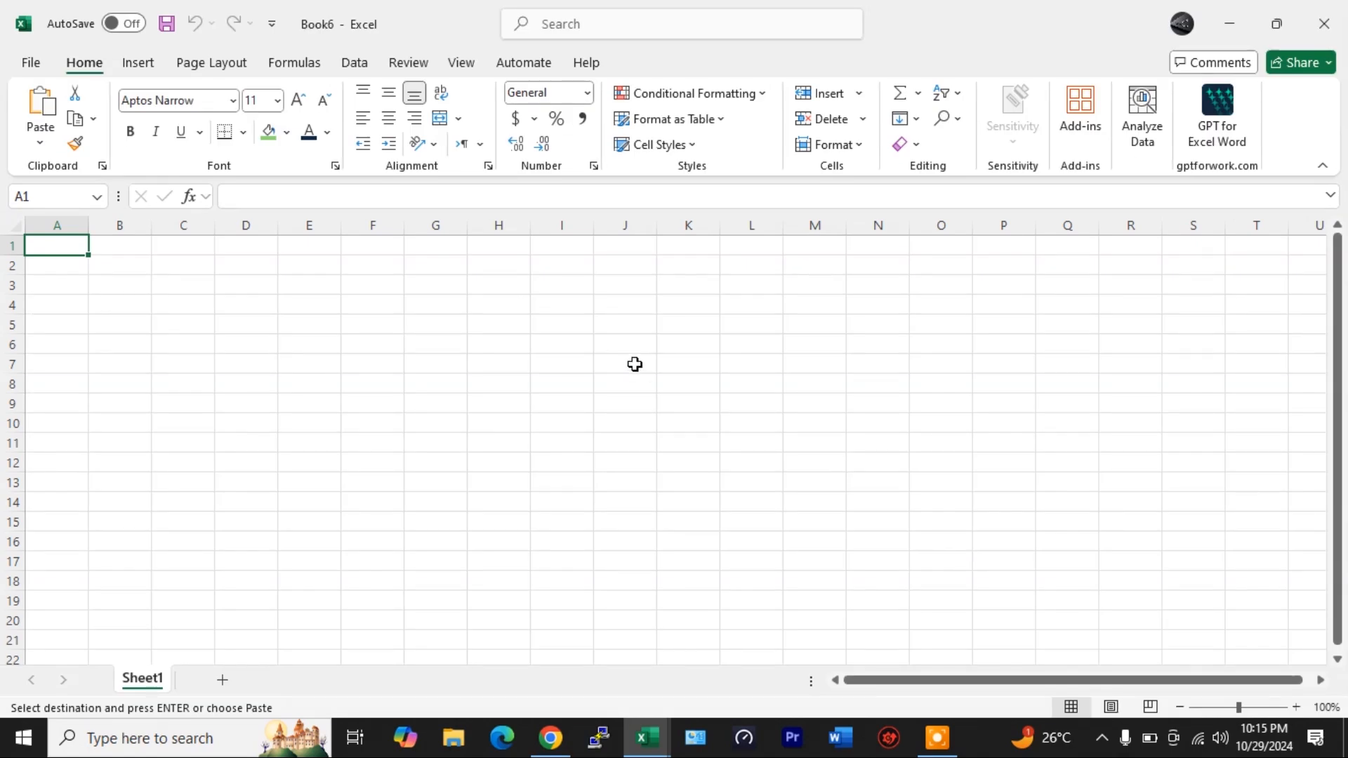
{"action": "key", "text": "ctrl+v"}
{"action": "left_click_drag", "start_coordinate": [439, 225], "coordinate": [58, 225]}
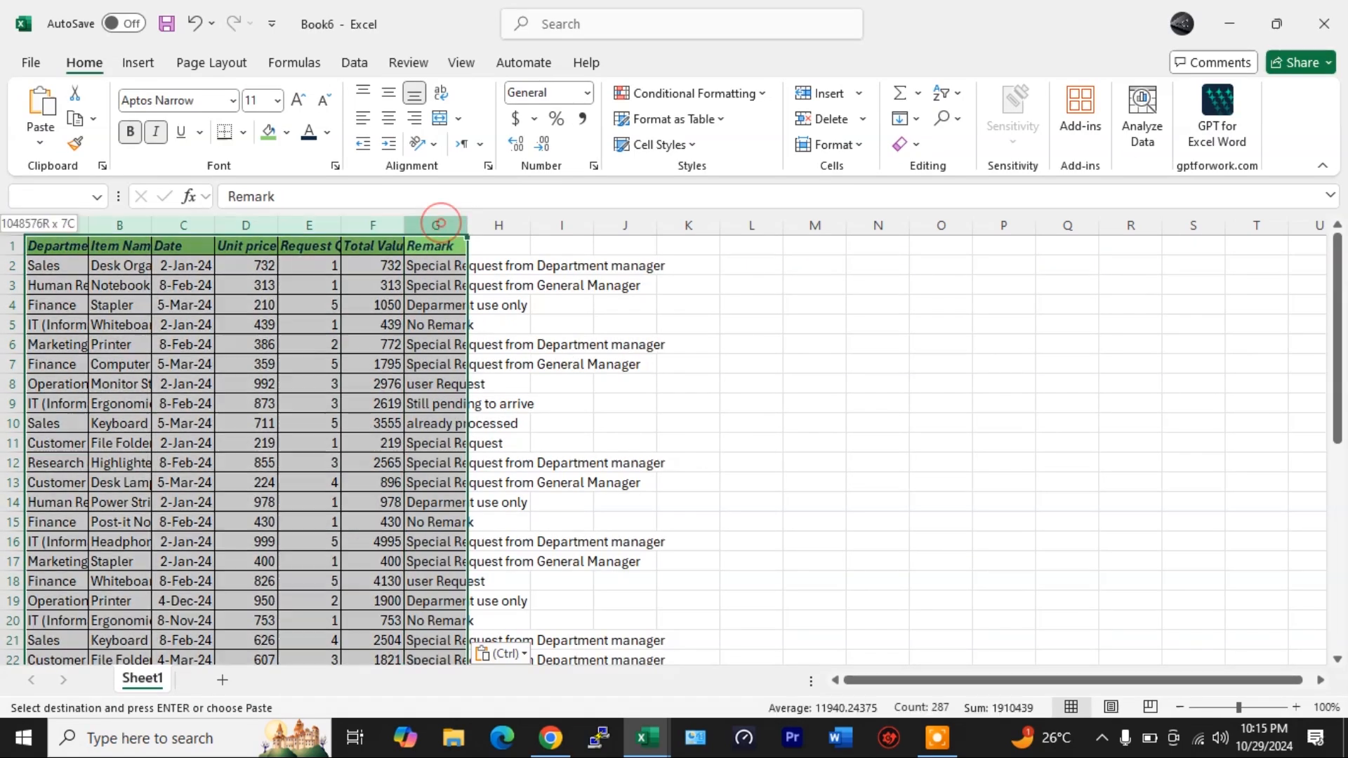
{"action": "double_click", "coordinate": [468, 225]}
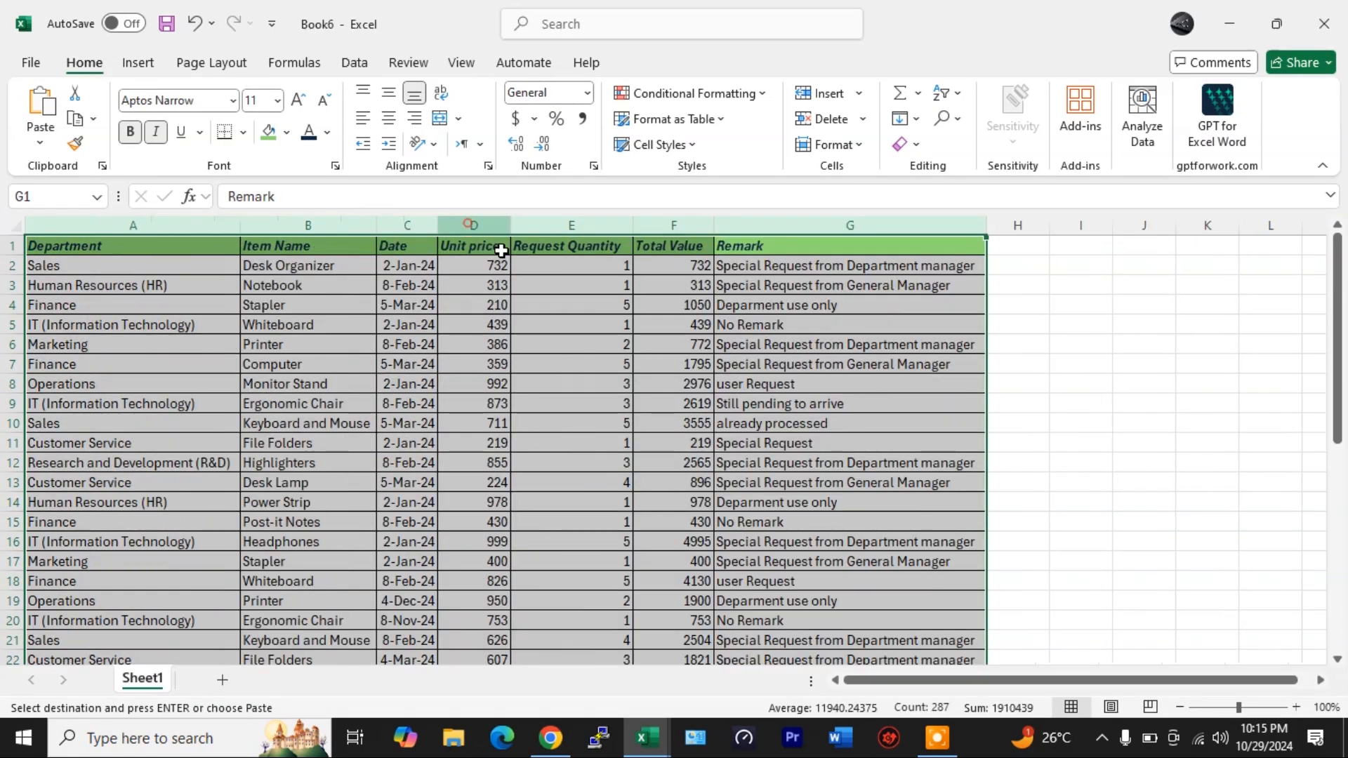
- Save the new workbook as tranning video.xlsx on the Desktop
{"action": "left_click", "coordinate": [580, 379]}
{"action": "key", "text": "ctrl+s"}
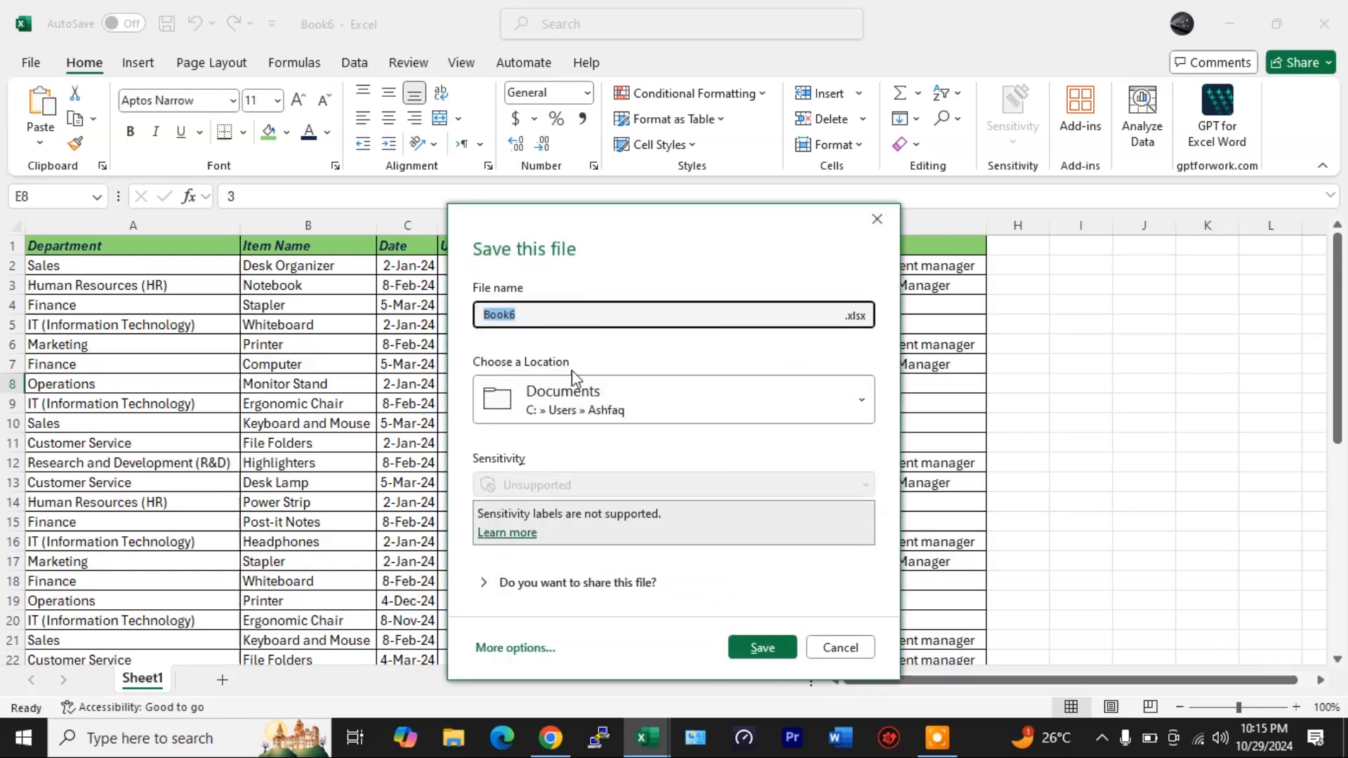
{"action": "type", "text": "tranning video"}
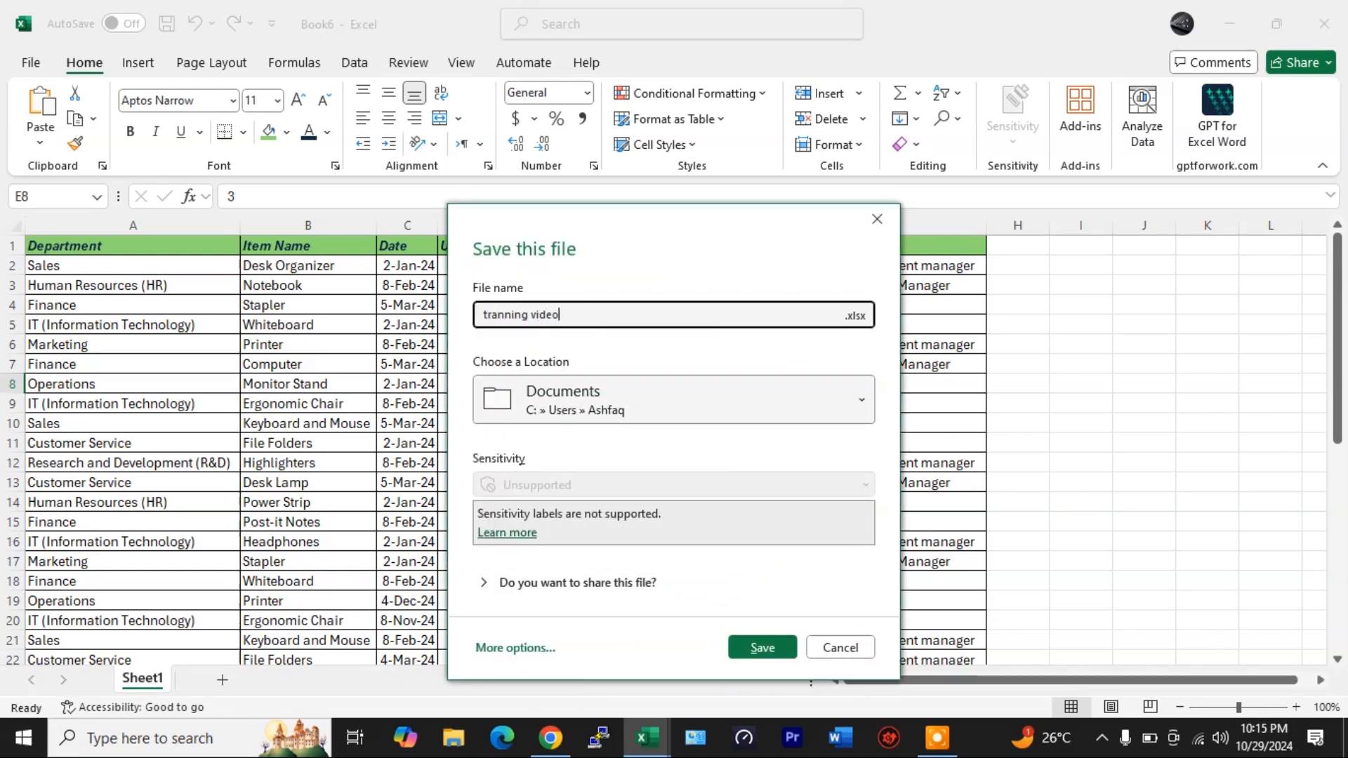
{"action": "left_click", "coordinate": [507, 647]}
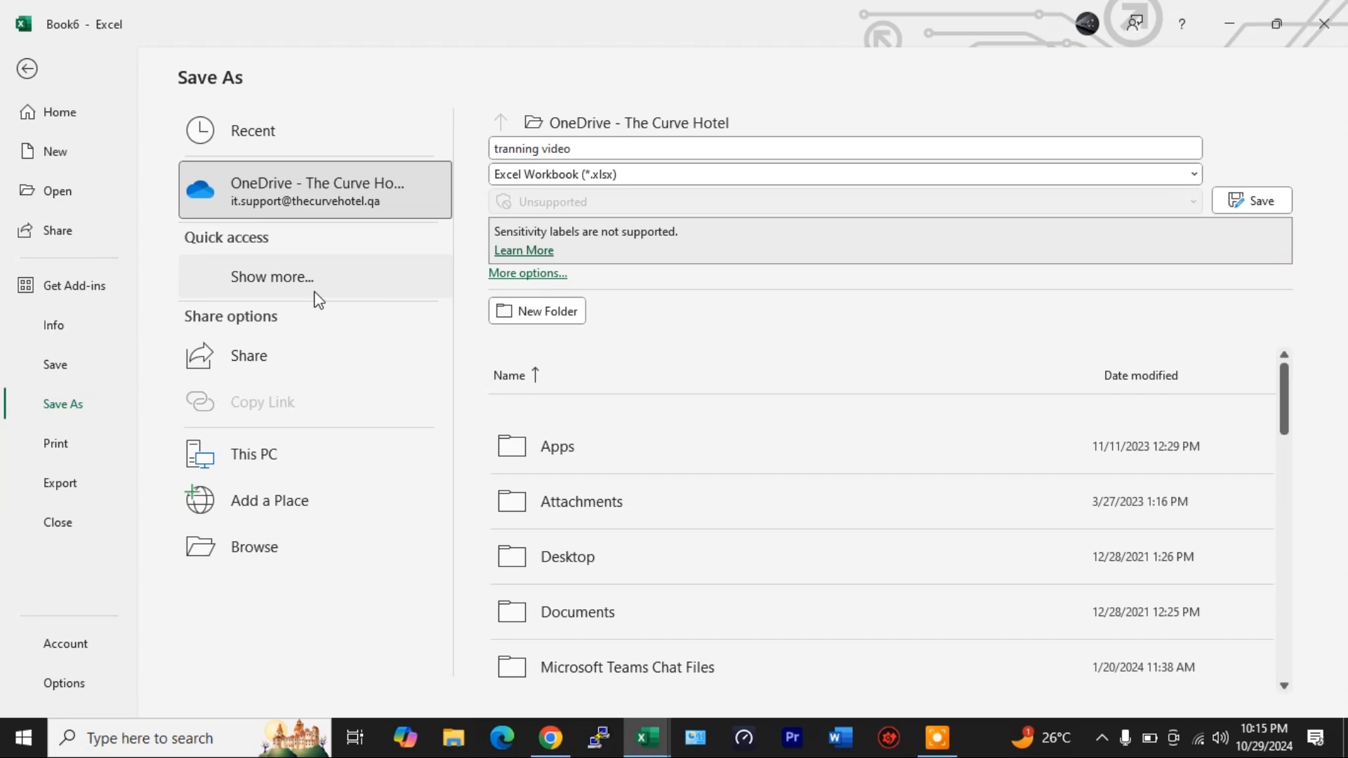
{"action": "left_click", "coordinate": [316, 293]}
{"action": "left_click", "coordinate": [225, 364]}
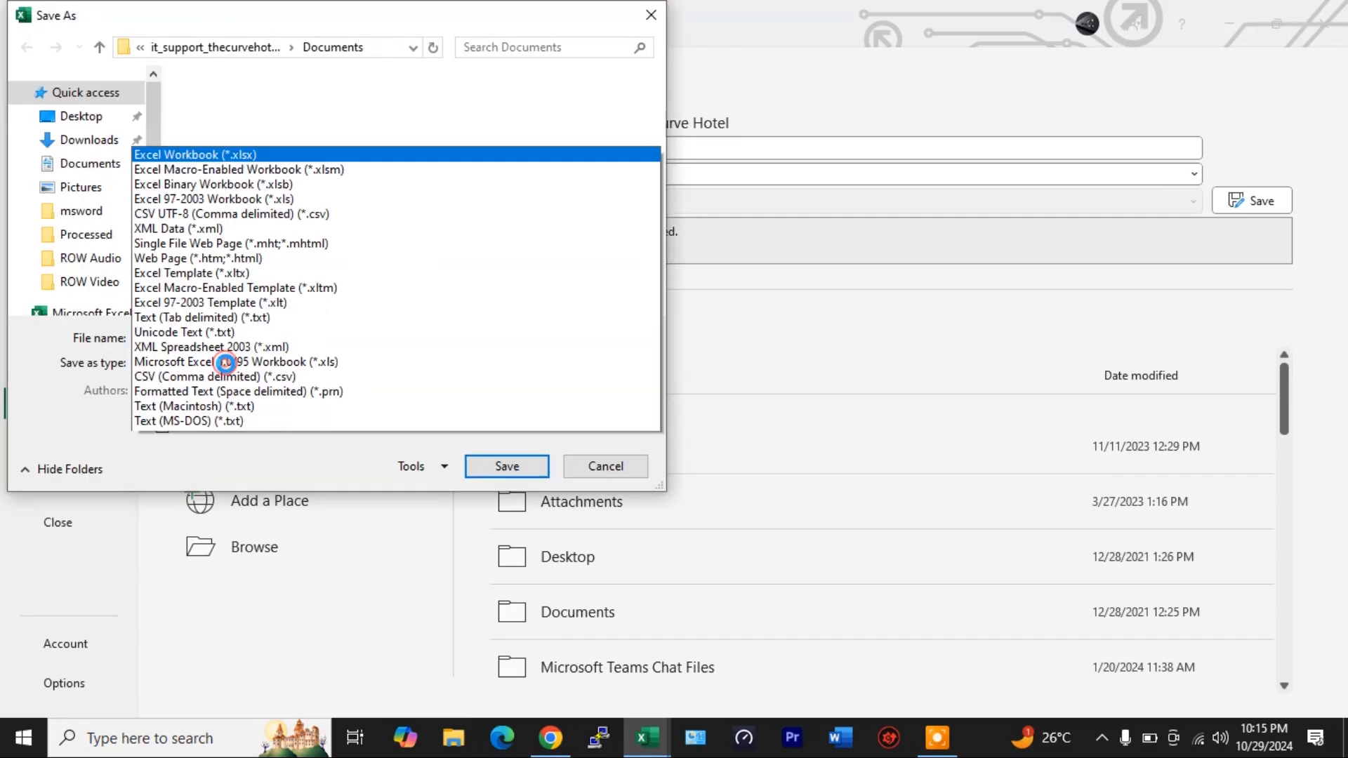
{"action": "left_click", "coordinate": [785, 45]}
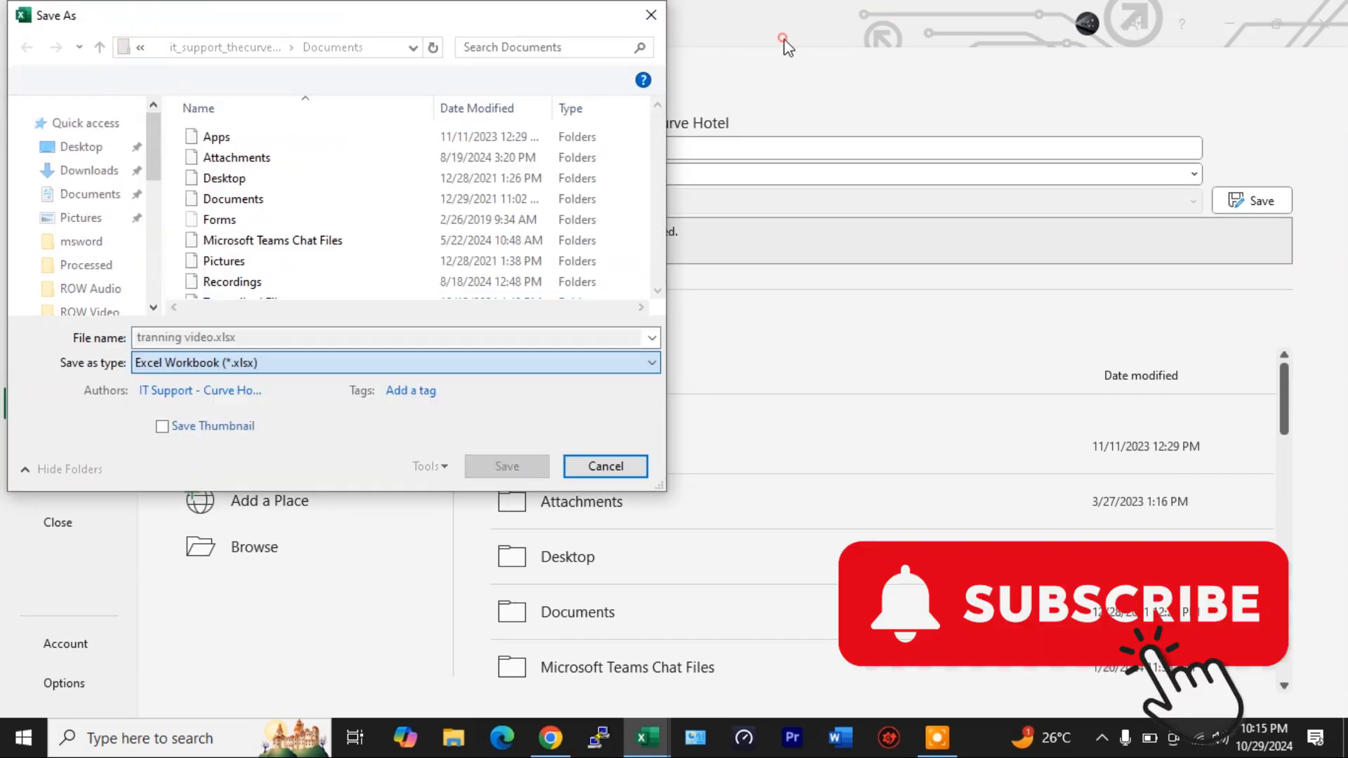
{"action": "left_click", "coordinate": [80, 146]}
{"action": "left_click", "coordinate": [501, 468]}
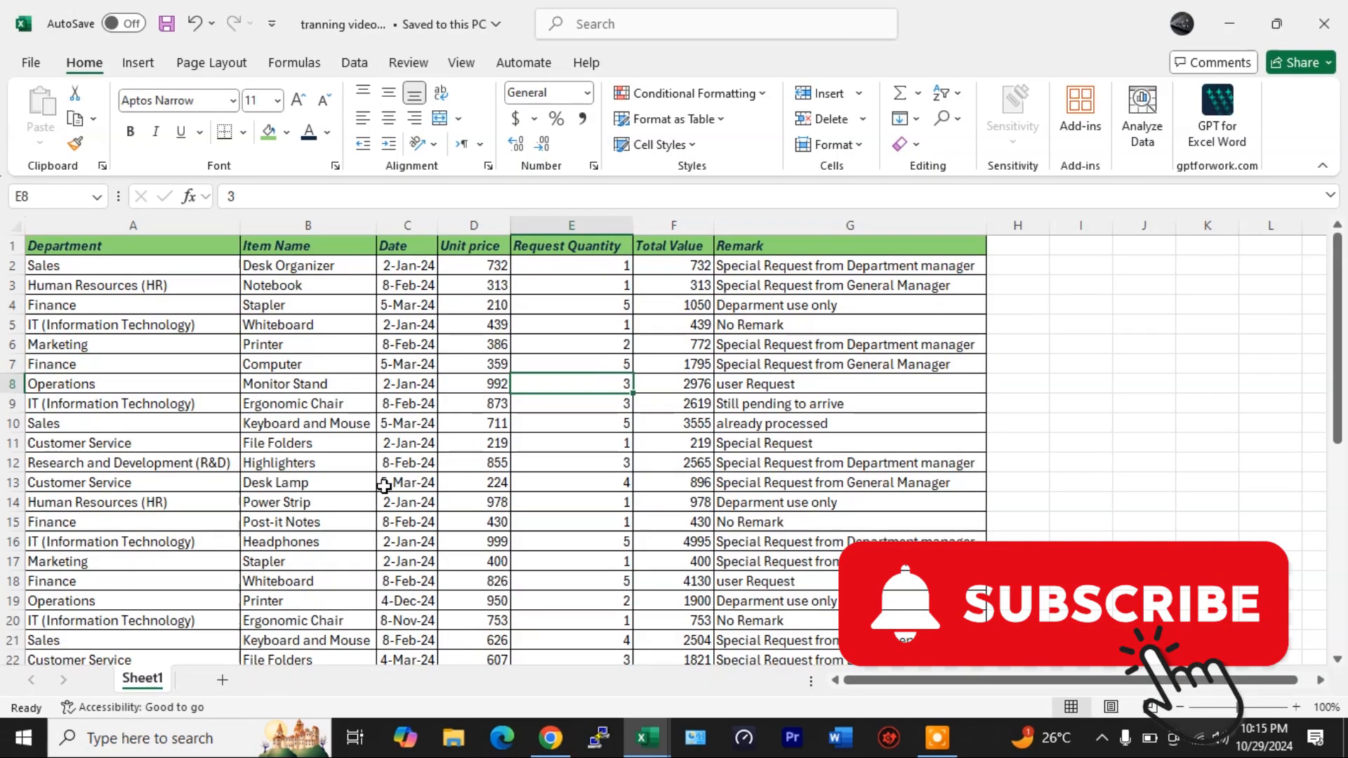
- Rename the first sheet to Data
{"action": "double_click", "coordinate": [143, 679]}
{"action": "type", "text": "Data"}
{"action": "key", "text": "Return"}
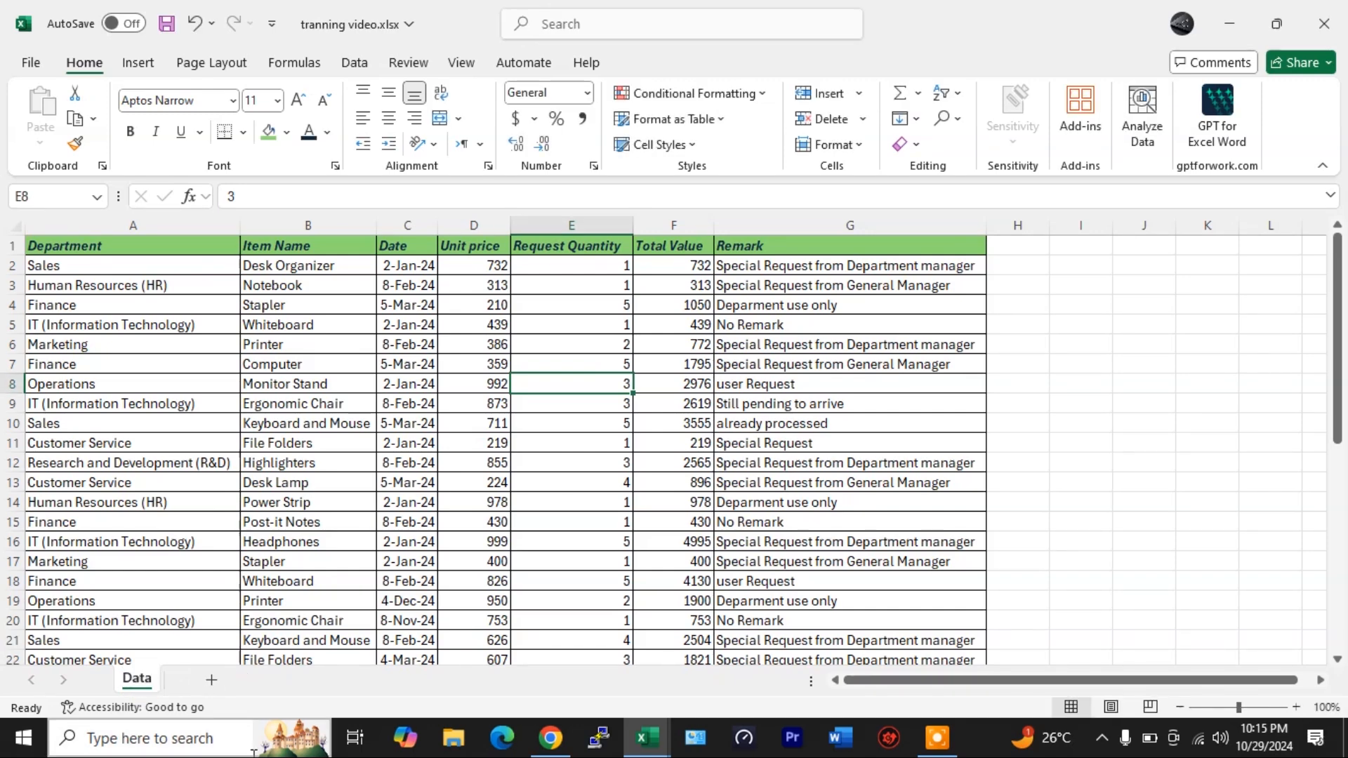
- Add a second sheet and name it Ref
{"action": "left_click", "coordinate": [212, 680]}
{"action": "double_click", "coordinate": [194, 678]}
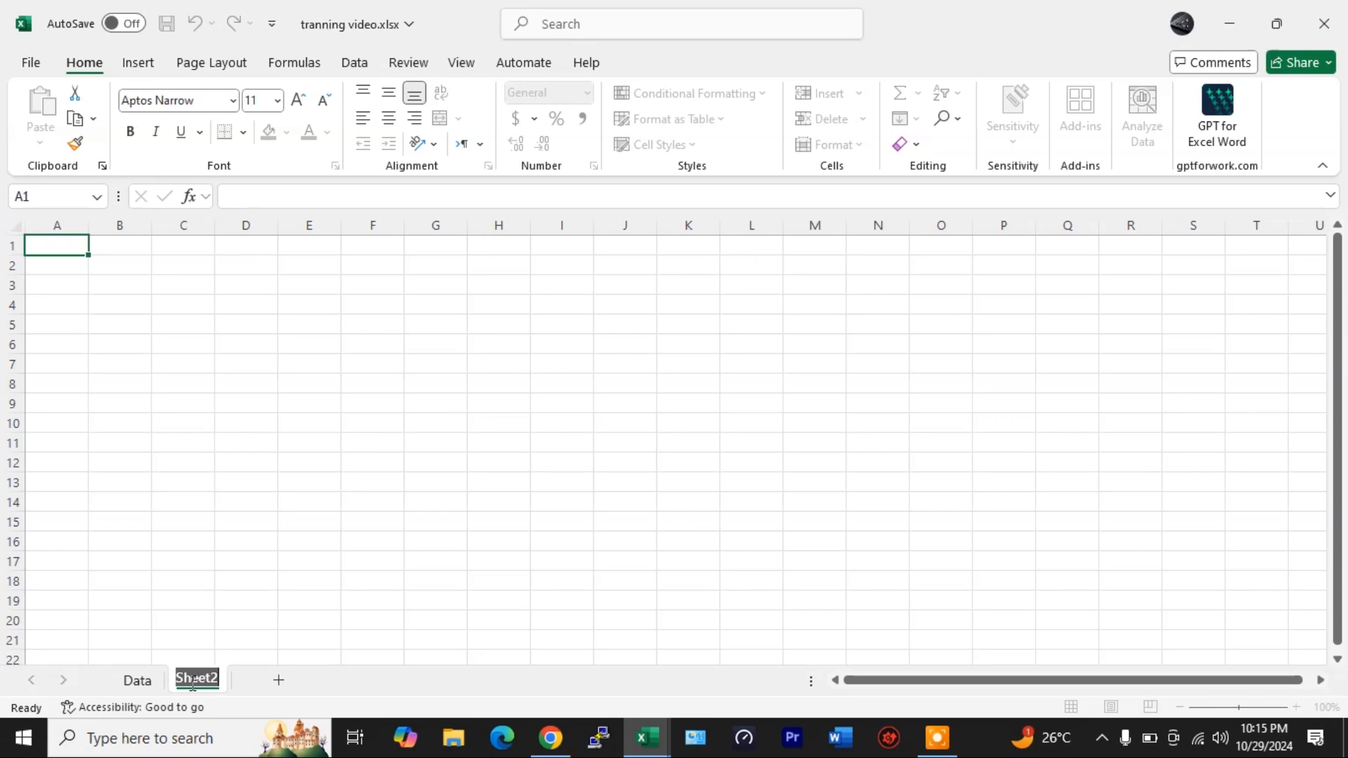
{"action": "type", "text": "Ref"}
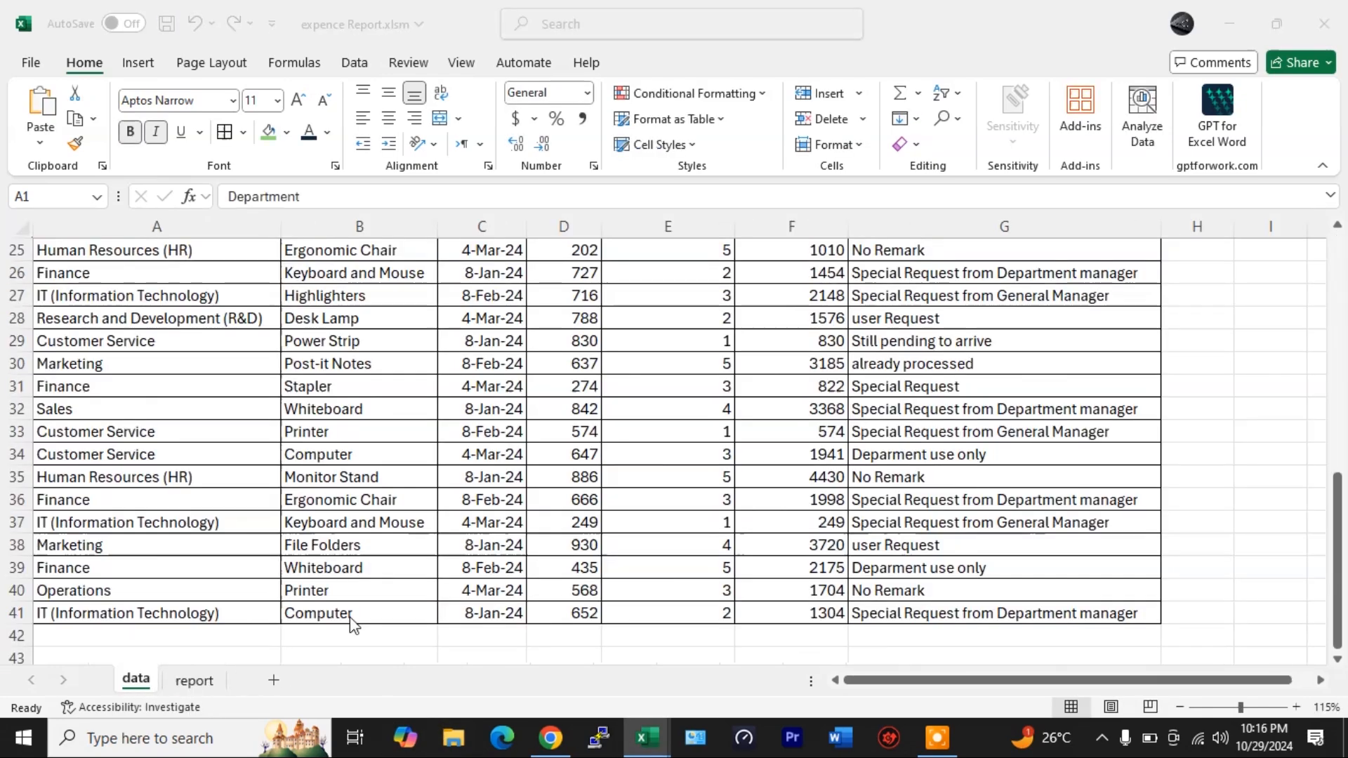
- Unhide the support sheet in the expence Report workbook
{"action": "left_click", "coordinate": [193, 680]}
{"action": "right_click", "coordinate": [194, 680]}
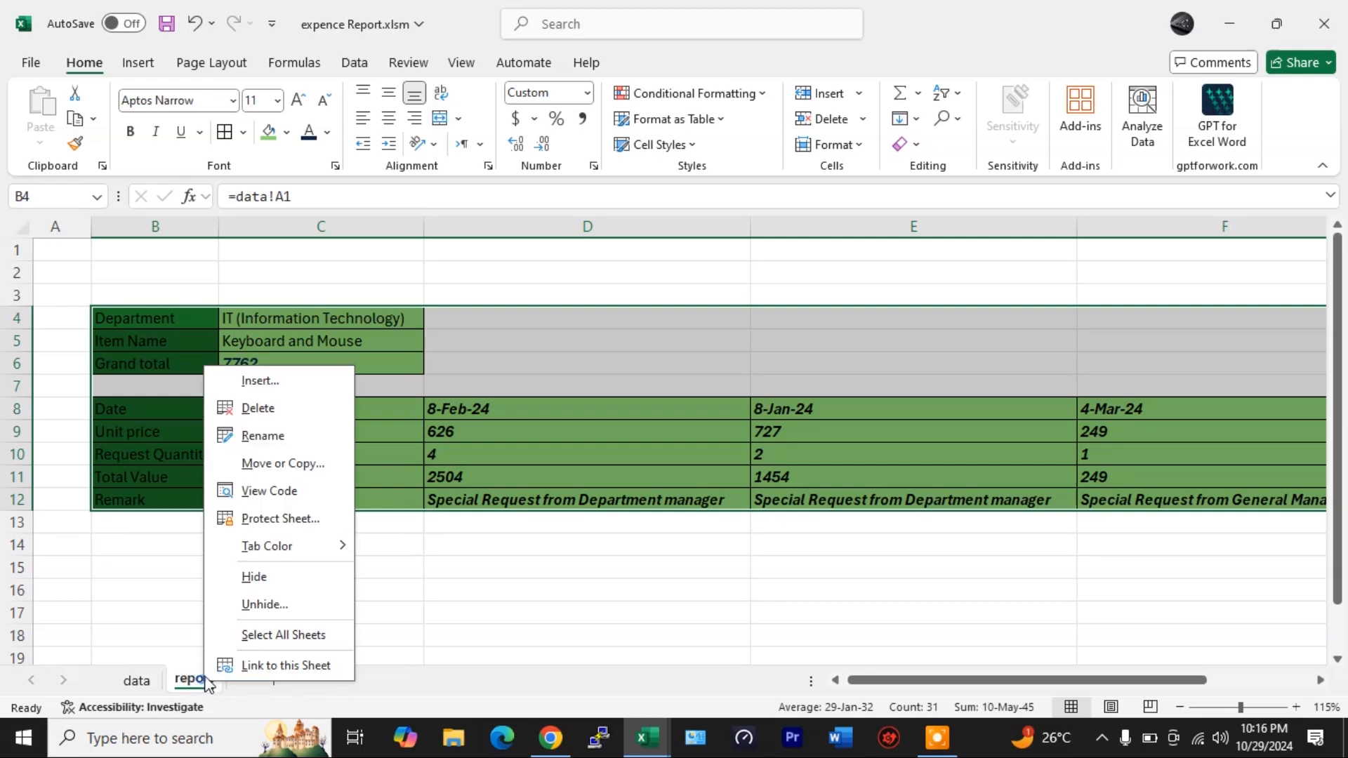
{"action": "left_click", "coordinate": [249, 604]}
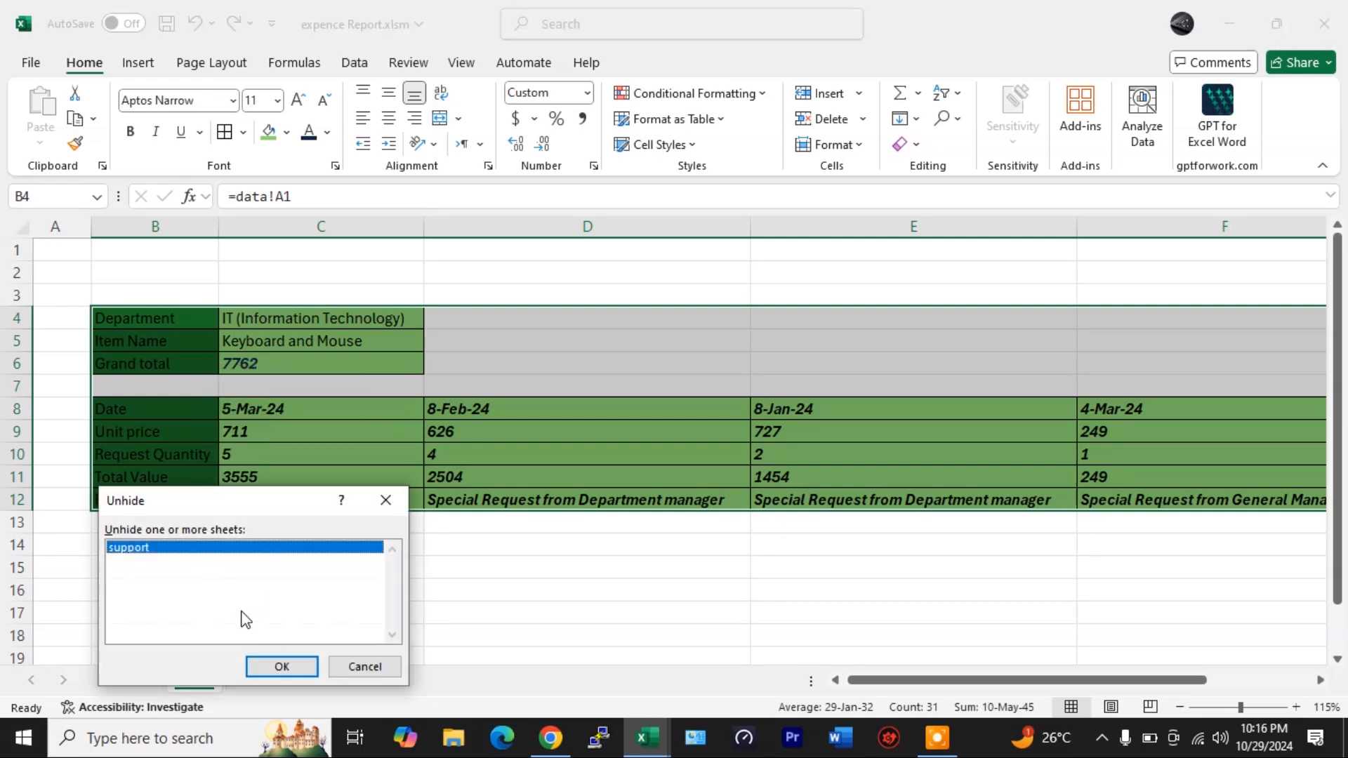
{"action": "double_click", "coordinate": [140, 551]}
{"action": "left_click", "coordinate": [231, 479]}
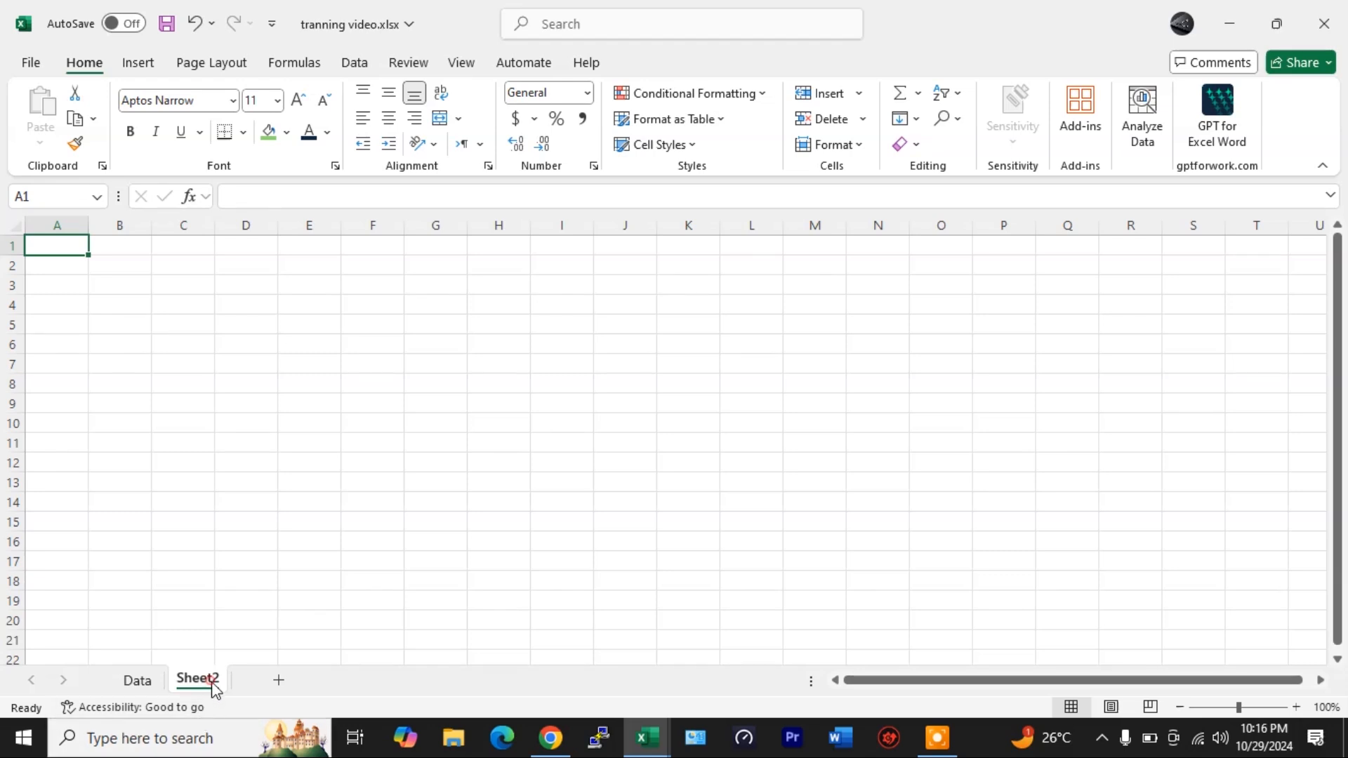
- Rename the second sheet of the training workbook to Ref
{"action": "double_click", "coordinate": [198, 679]}
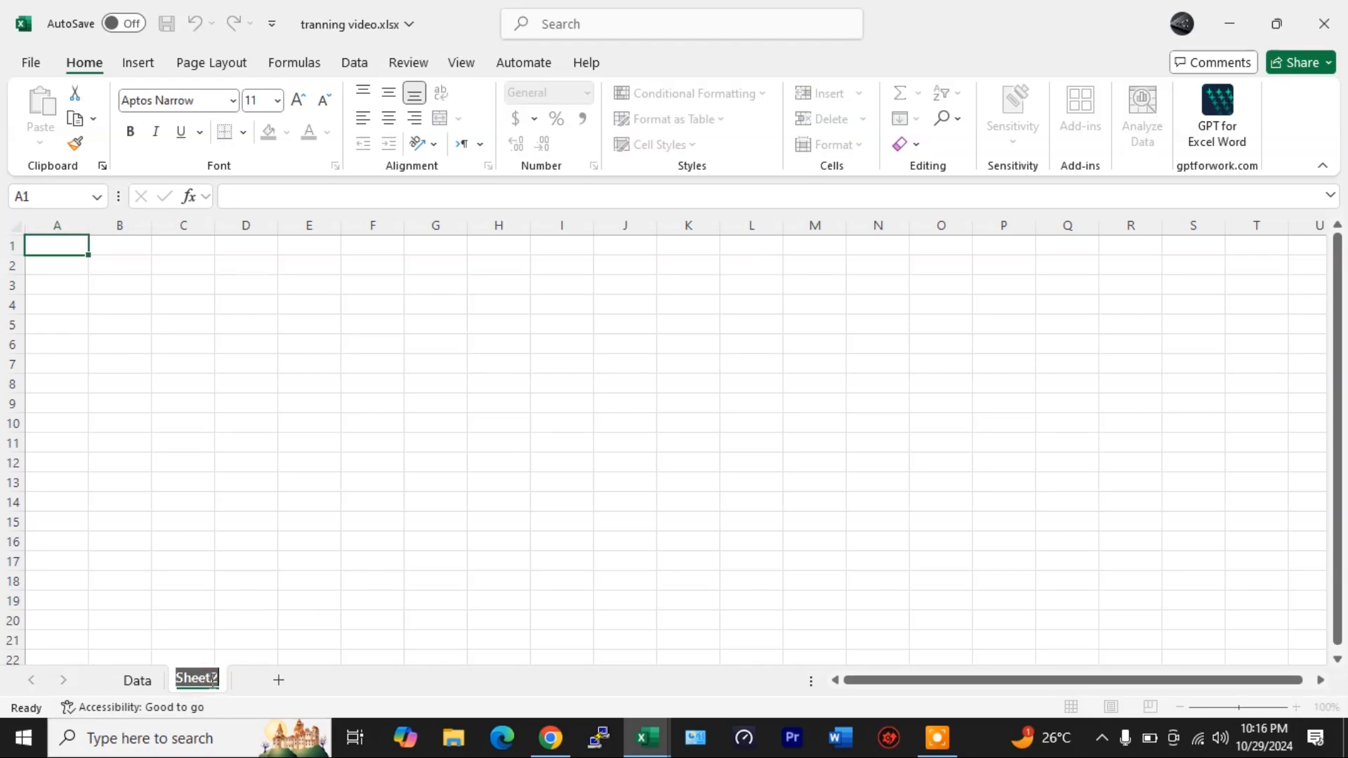
{"action": "type", "text": "Ref"}
{"action": "key", "text": "Return"}
- Add a third sheet and name it Reprot
{"action": "left_click", "coordinate": [256, 679]}
{"action": "double_click", "coordinate": [247, 676]}
{"action": "type", "text": "Reprot"}
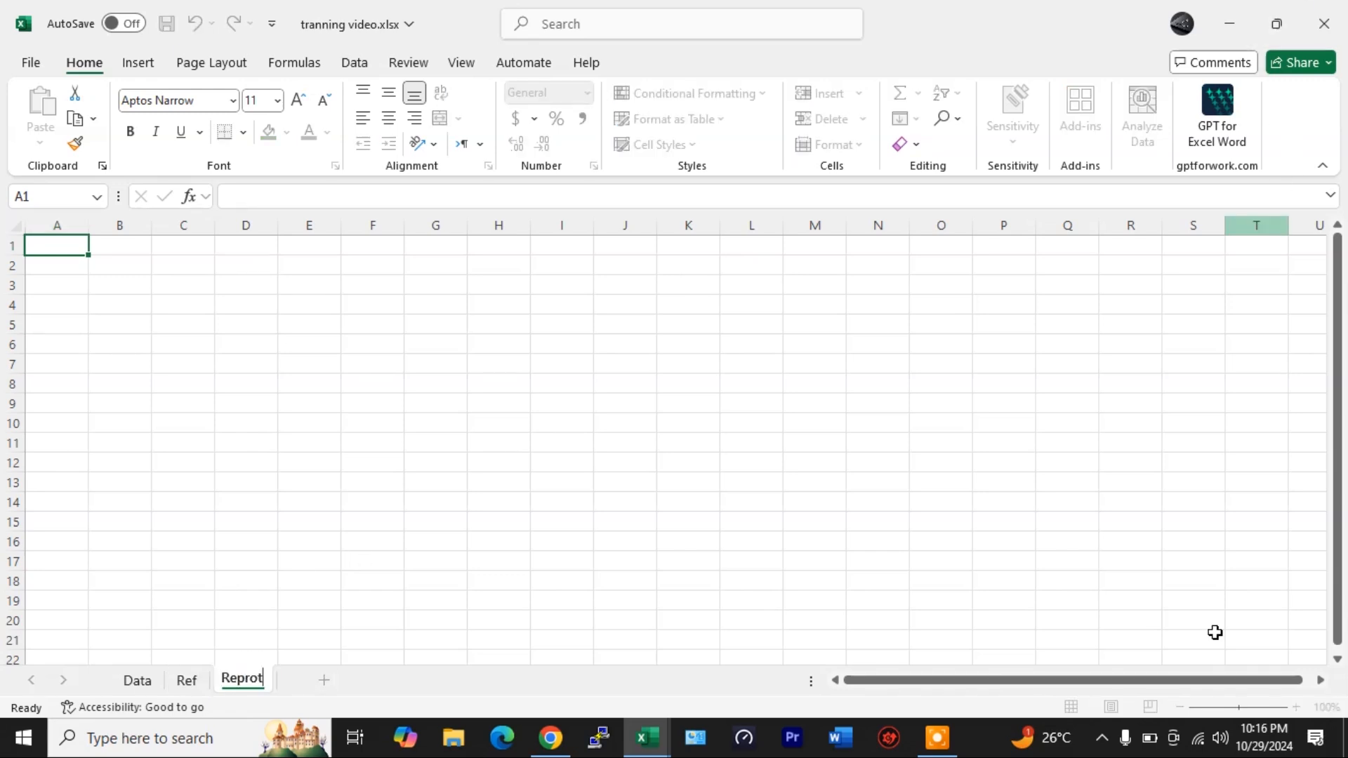
- Review the Department and Item Name columns on the Data sheet
{"action": "left_click", "coordinate": [185, 681]}
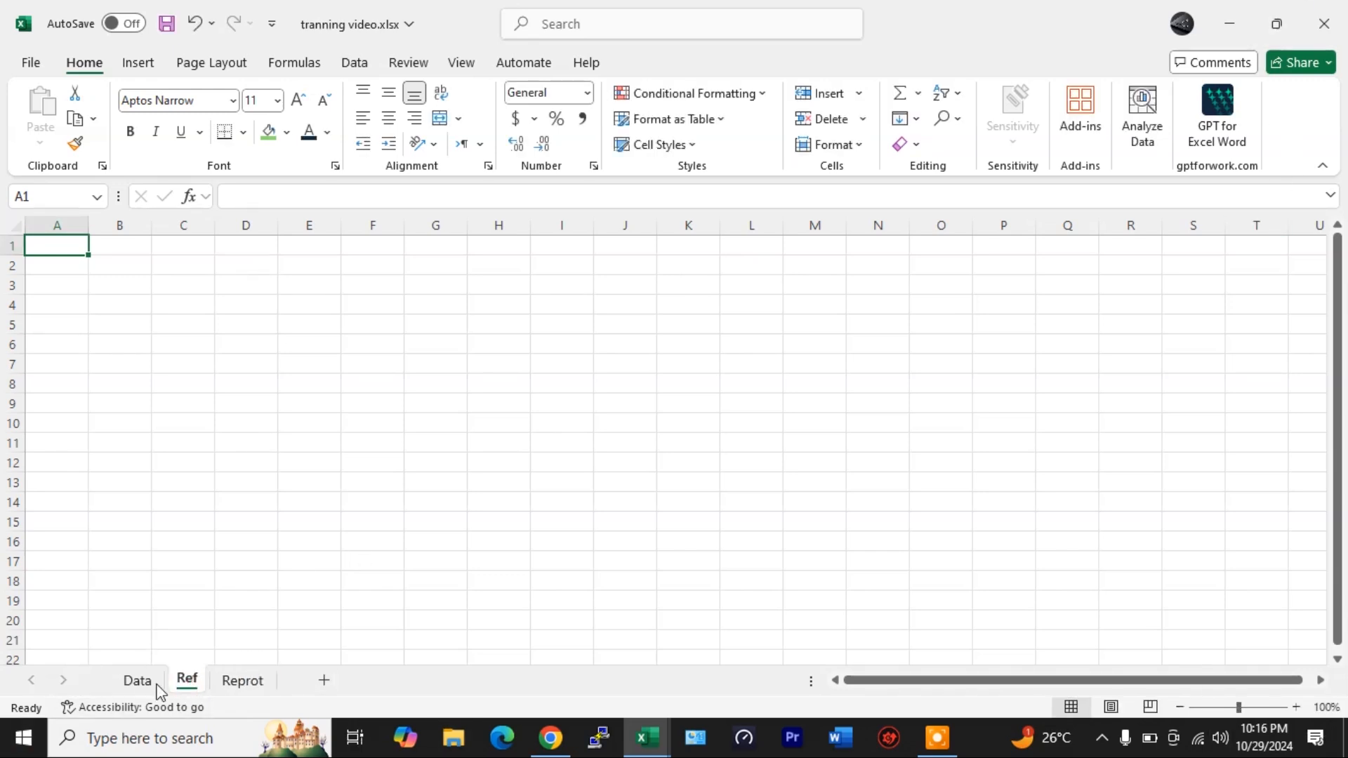
{"action": "left_click", "coordinate": [139, 681]}
{"action": "left_click_drag", "start_coordinate": [81, 265], "coordinate": [96, 641]}
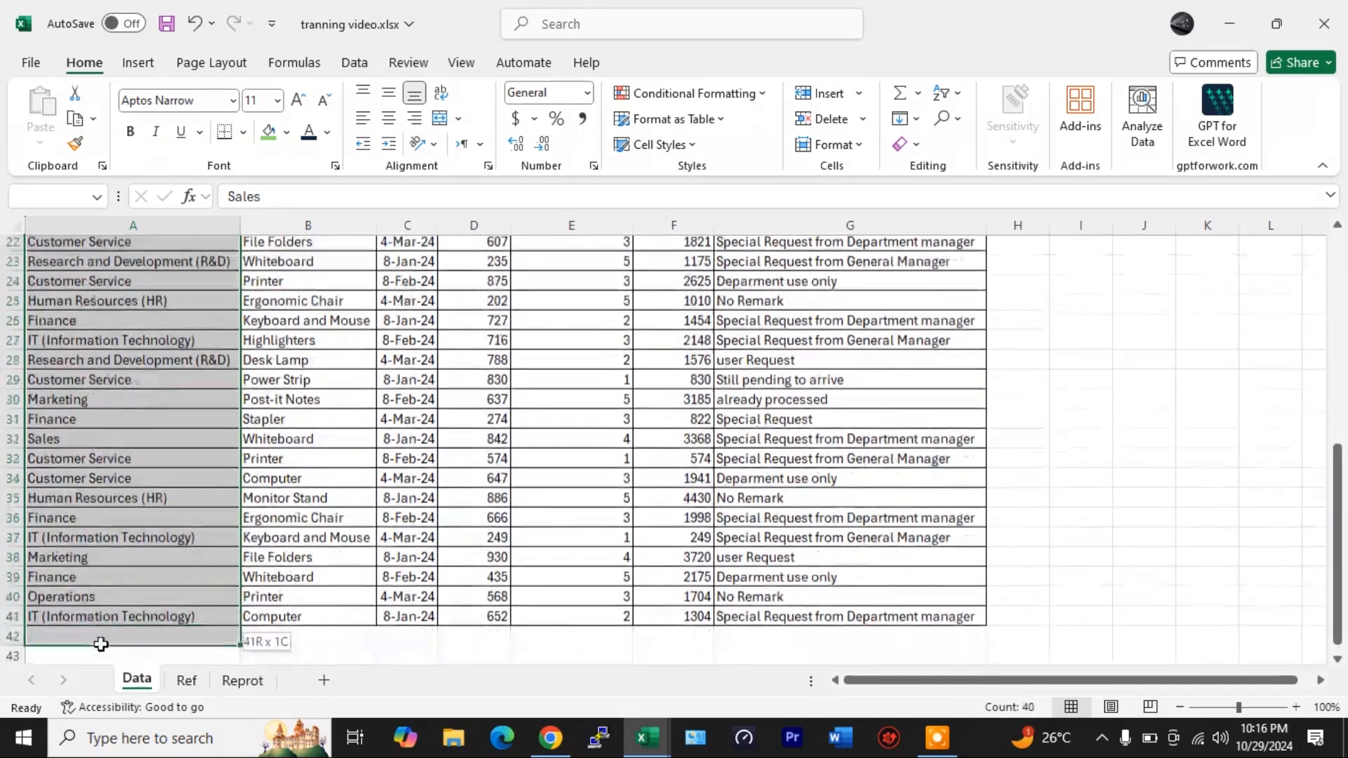
{"action": "scroll", "coordinate": [114, 548], "scroll_direction": "up", "scroll_amount": 7}
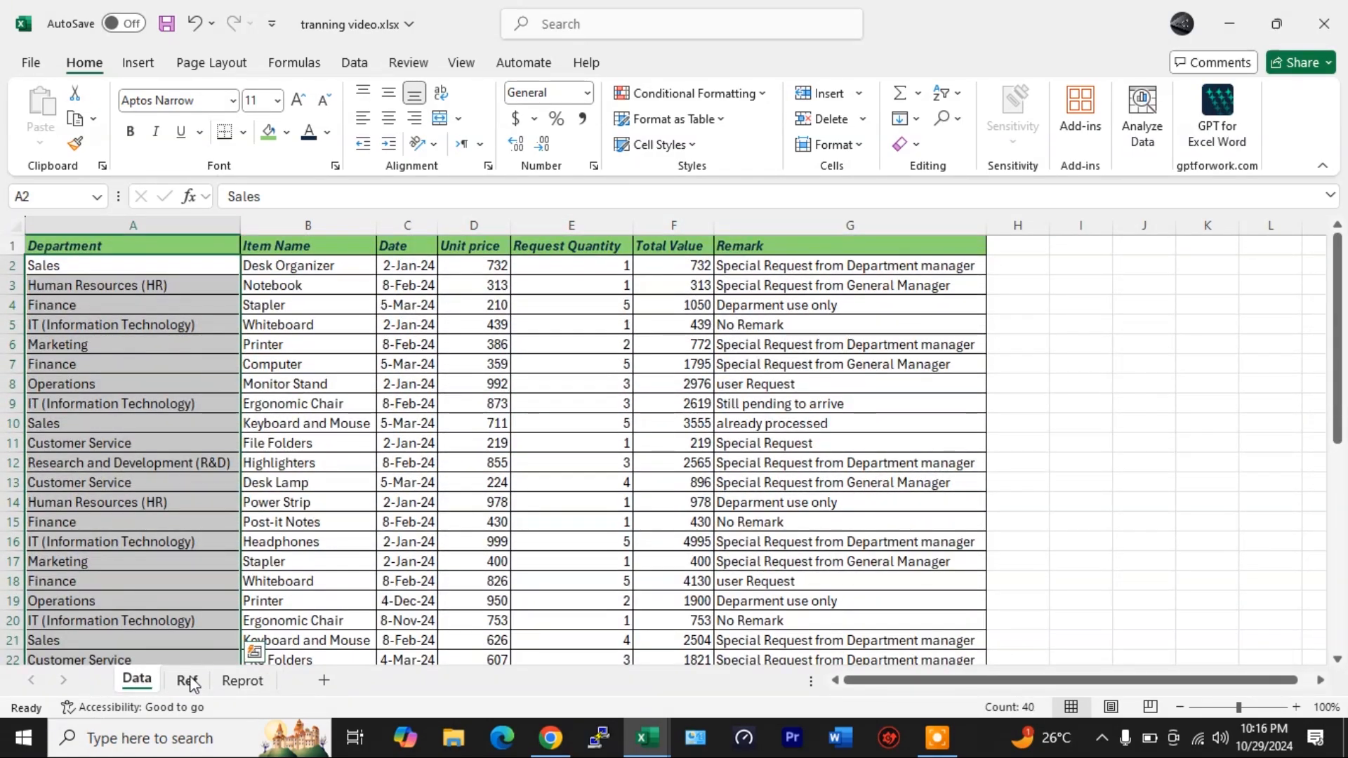
{"action": "left_click", "coordinate": [288, 265]}
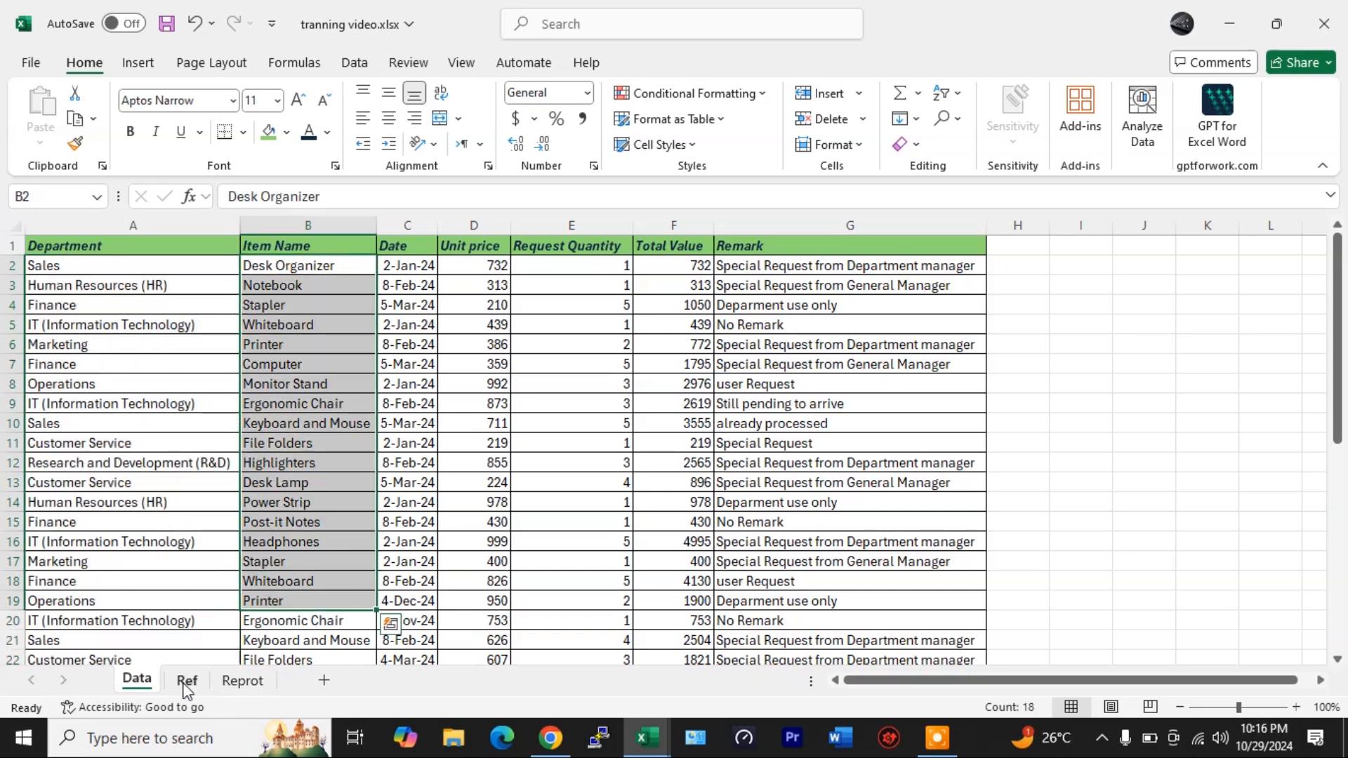
{"action": "left_click", "coordinate": [186, 678]}
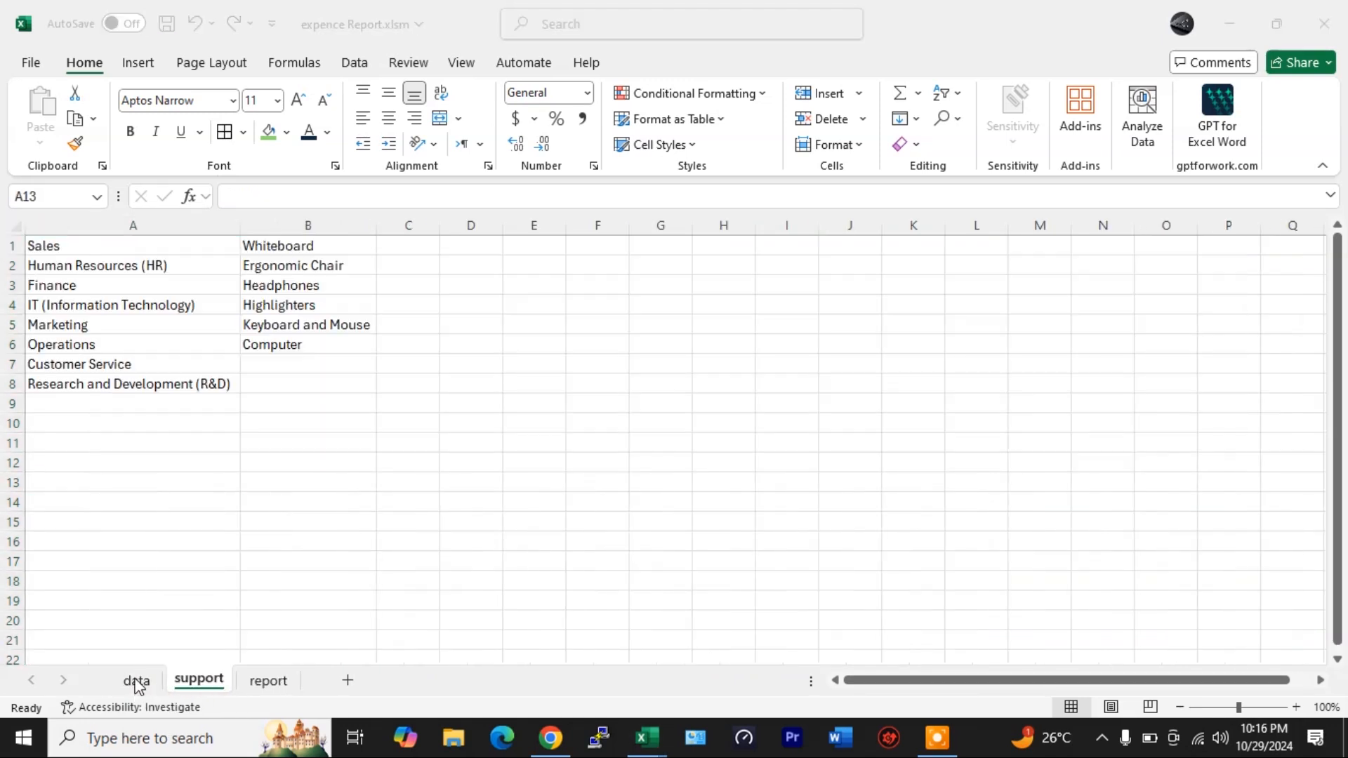
- Examine the department and item list formulas on the expence Report support sheet
{"action": "left_click", "coordinate": [134, 250]}
{"action": "left_click_drag", "start_coordinate": [134, 258], "coordinate": [122, 384]}
{"action": "left_click_drag", "start_coordinate": [288, 251], "coordinate": [288, 365]}
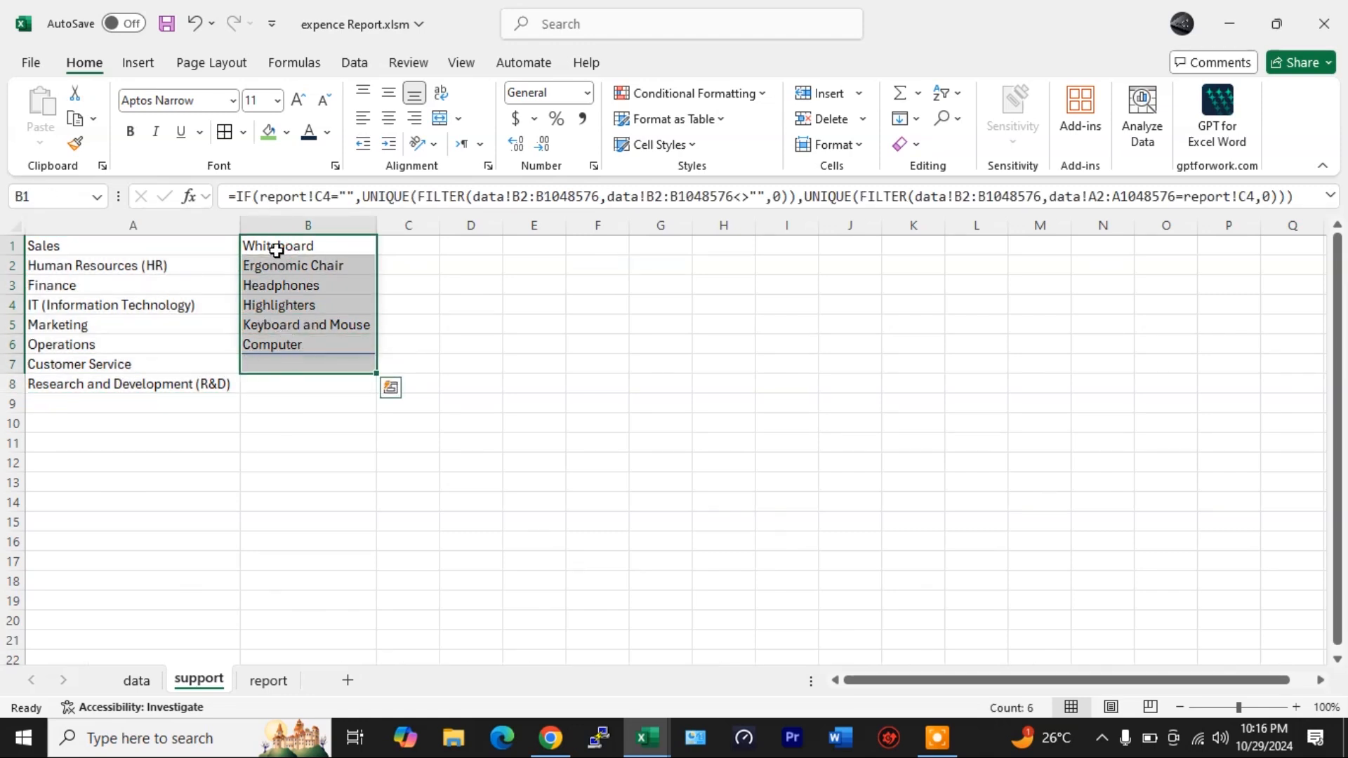
{"action": "left_click_drag", "start_coordinate": [284, 250], "coordinate": [293, 335]}
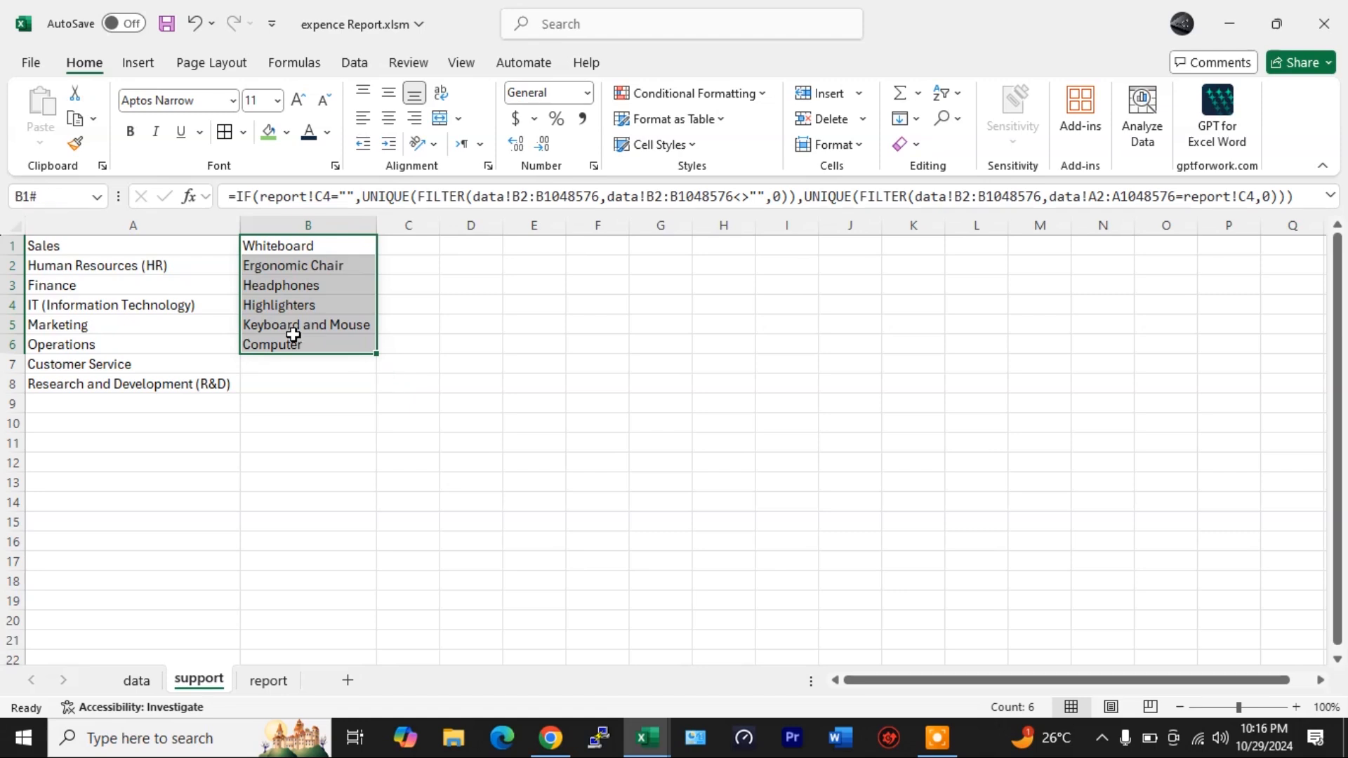
{"action": "key", "text": "ctrl+Page_Down"}
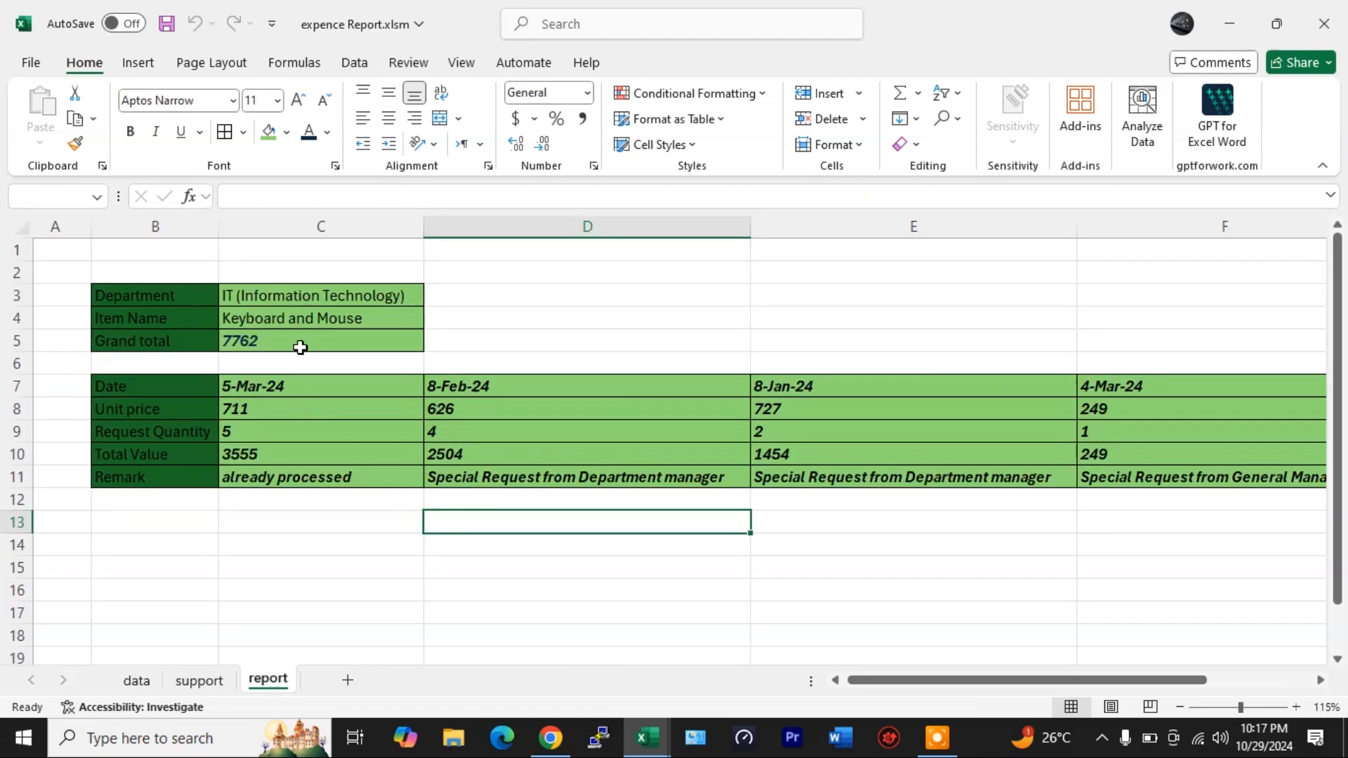
- Clear the Department cell on the report sheet and review the support sheet's item list
{"action": "left_click", "coordinate": [302, 299]}
{"action": "key", "text": "Delete"}
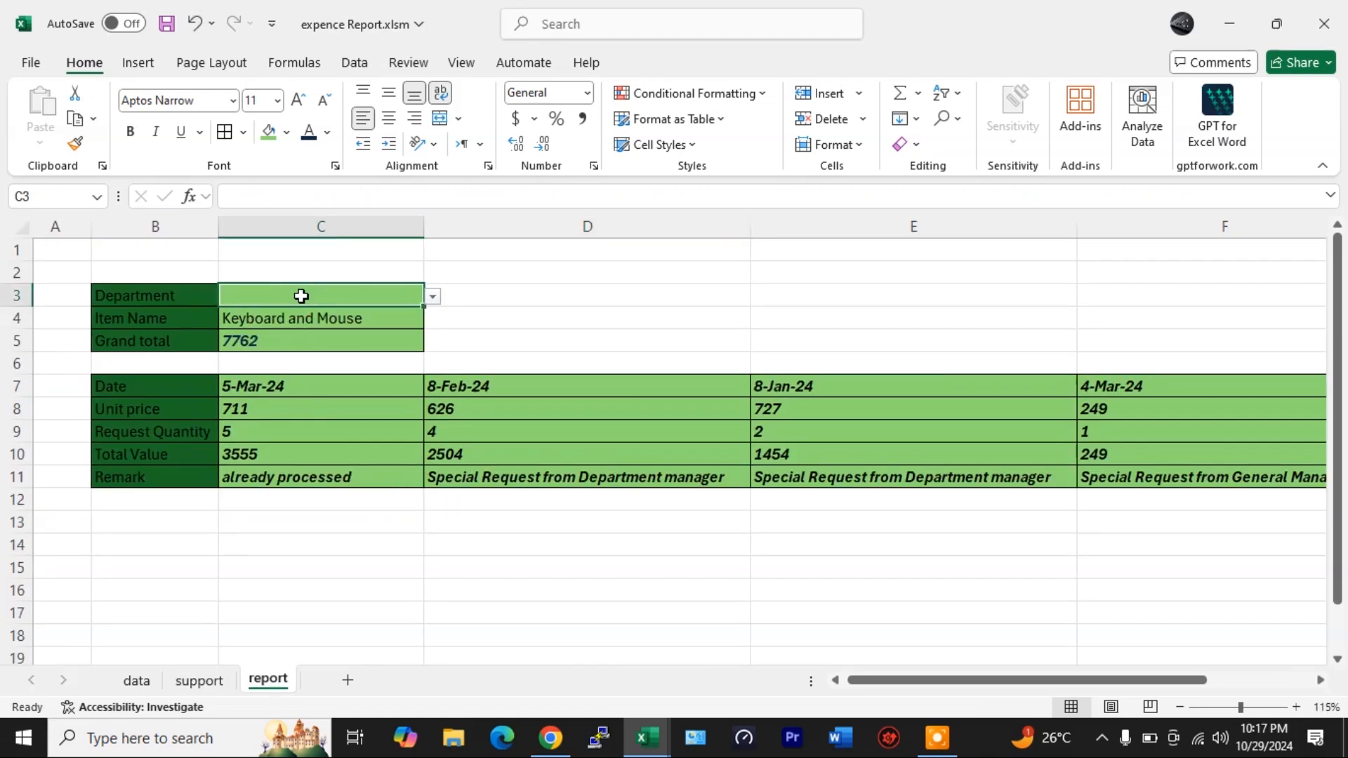
{"action": "left_click", "coordinate": [196, 680]}
{"action": "left_click", "coordinate": [482, 491]}
{"action": "left_click_drag", "start_coordinate": [312, 247], "coordinate": [328, 520]}
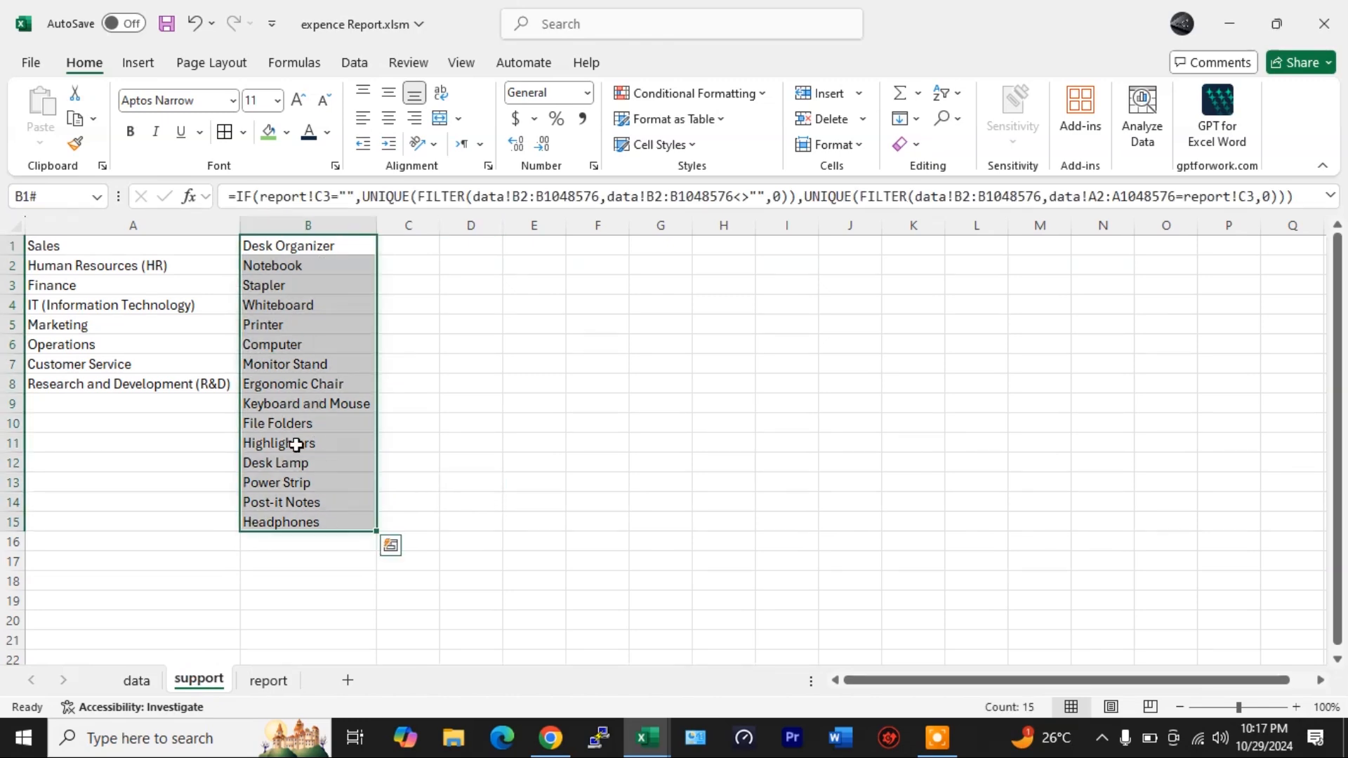
- Pick a department from the report's Department dropdown and review the filtered items on the support sheet
{"action": "left_click", "coordinate": [263, 679]}
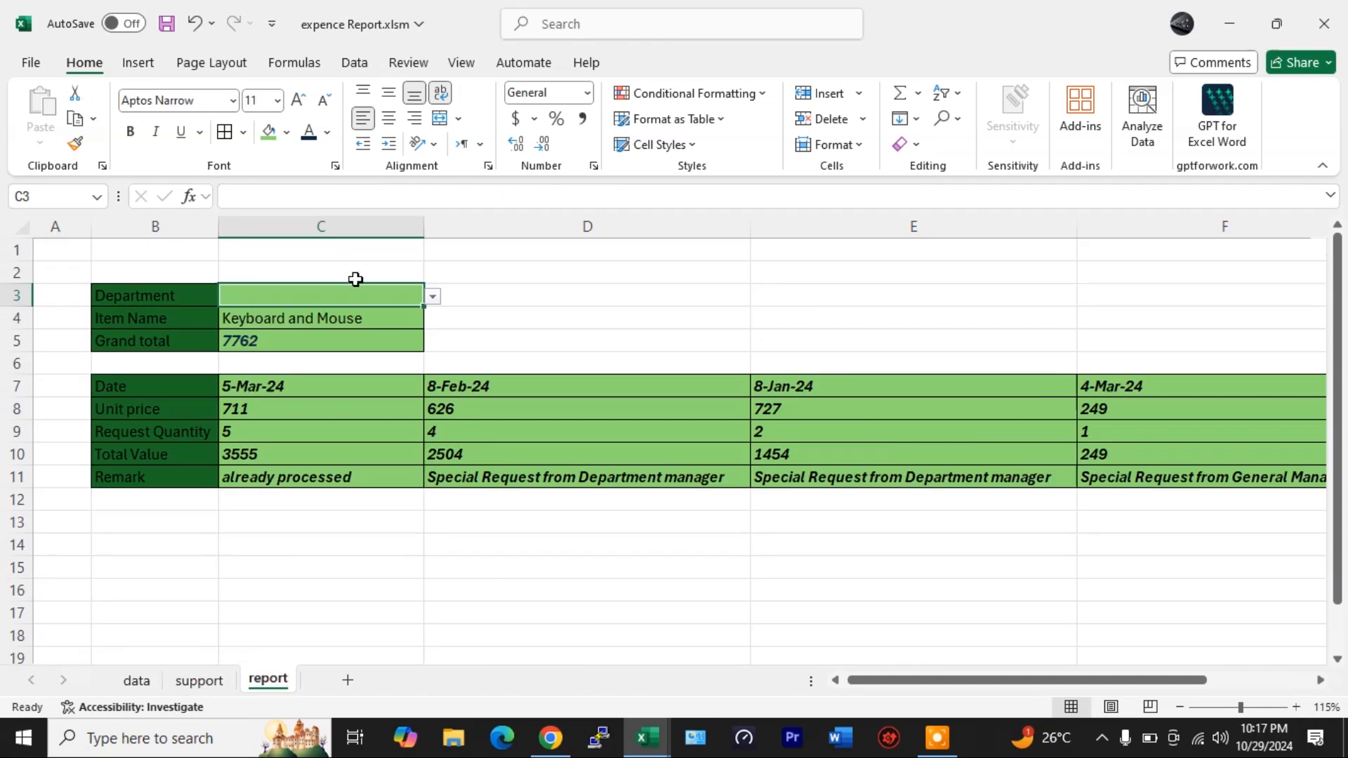
{"action": "left_click", "coordinate": [436, 297]}
{"action": "left_click", "coordinate": [241, 349]}
{"action": "left_click", "coordinate": [198, 680]}
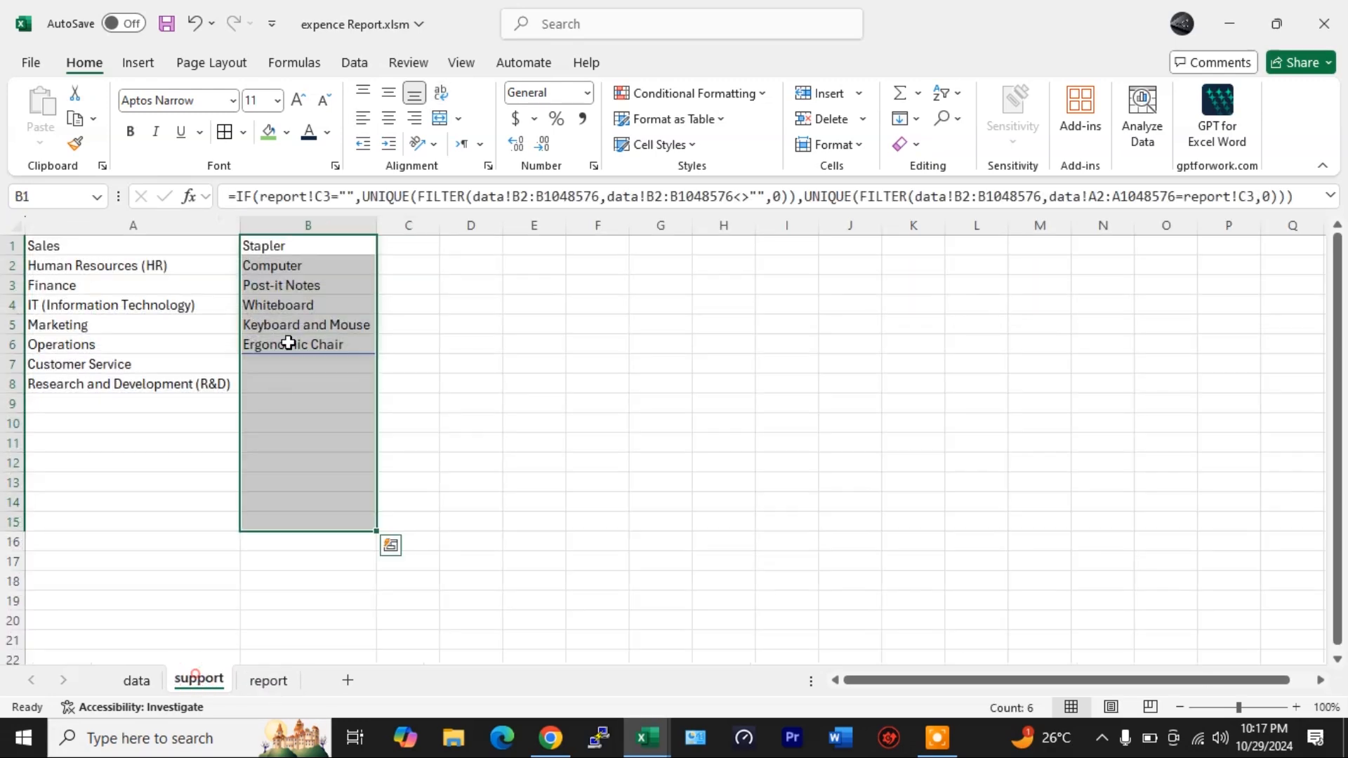
{"action": "left_click", "coordinate": [429, 379]}
{"action": "left_click_drag", "start_coordinate": [307, 252], "coordinate": [310, 349]}
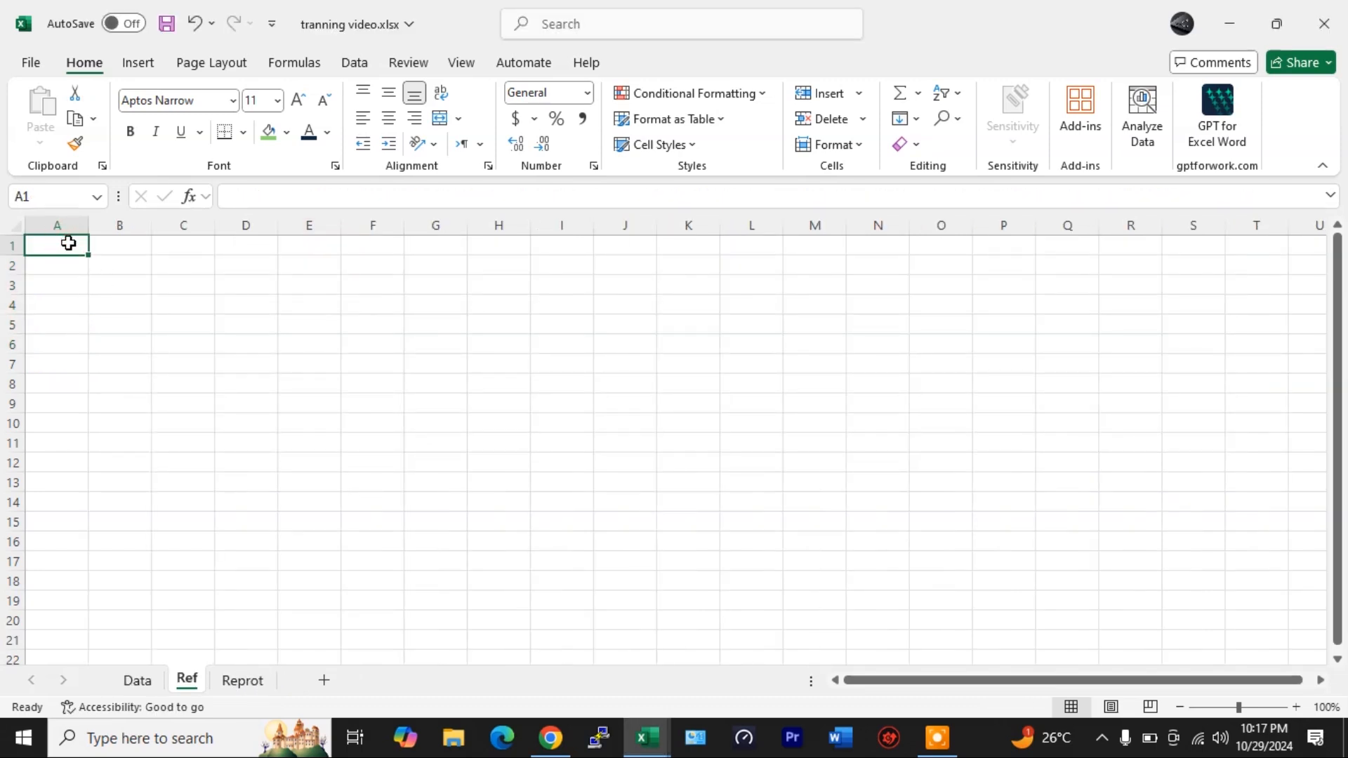
- In Ref cell A1, enter =UNIQUE(Data!A2:A1048576) to list the departments from the Data sheet
{"action": "type", "text": "="}
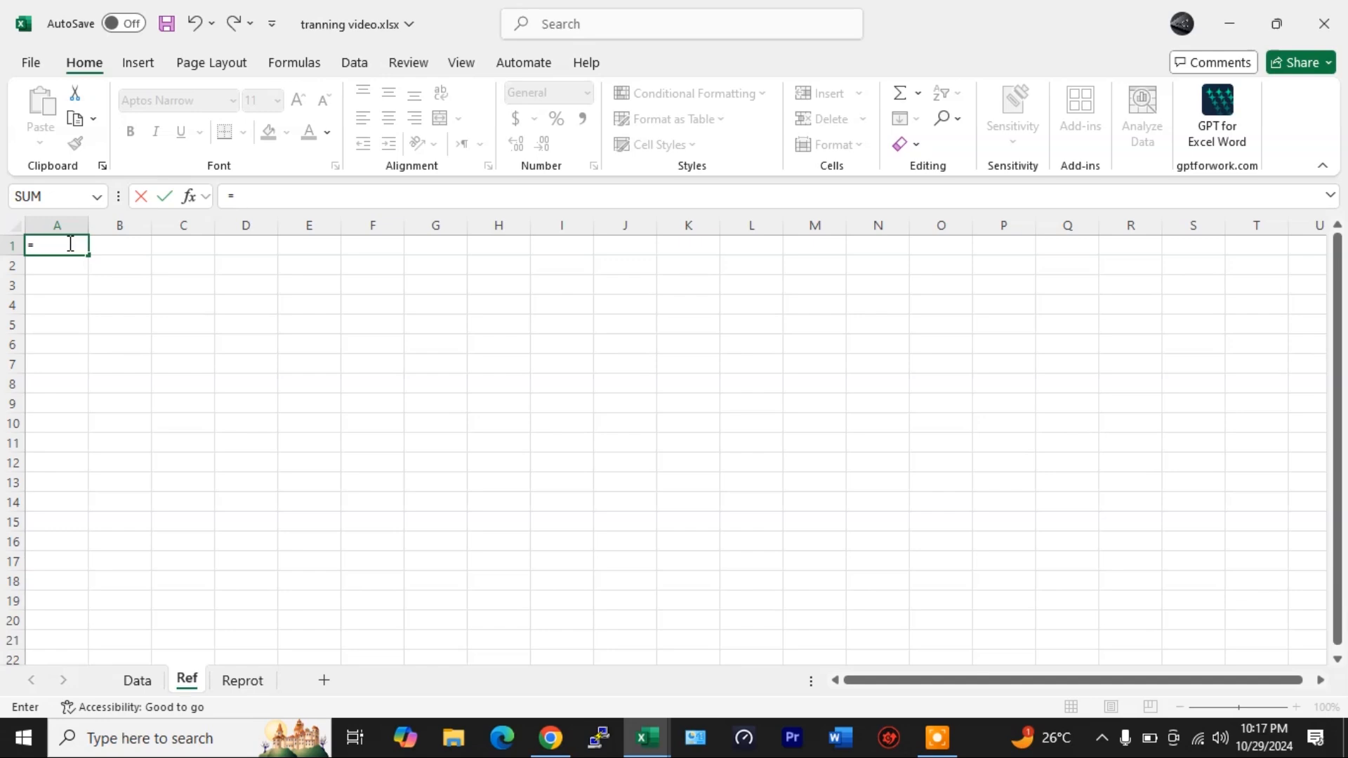
{"action": "type", "text": "un"}
{"action": "key", "text": "Down"}
{"action": "key", "text": "Down"}
{"action": "key", "text": "Tab"}
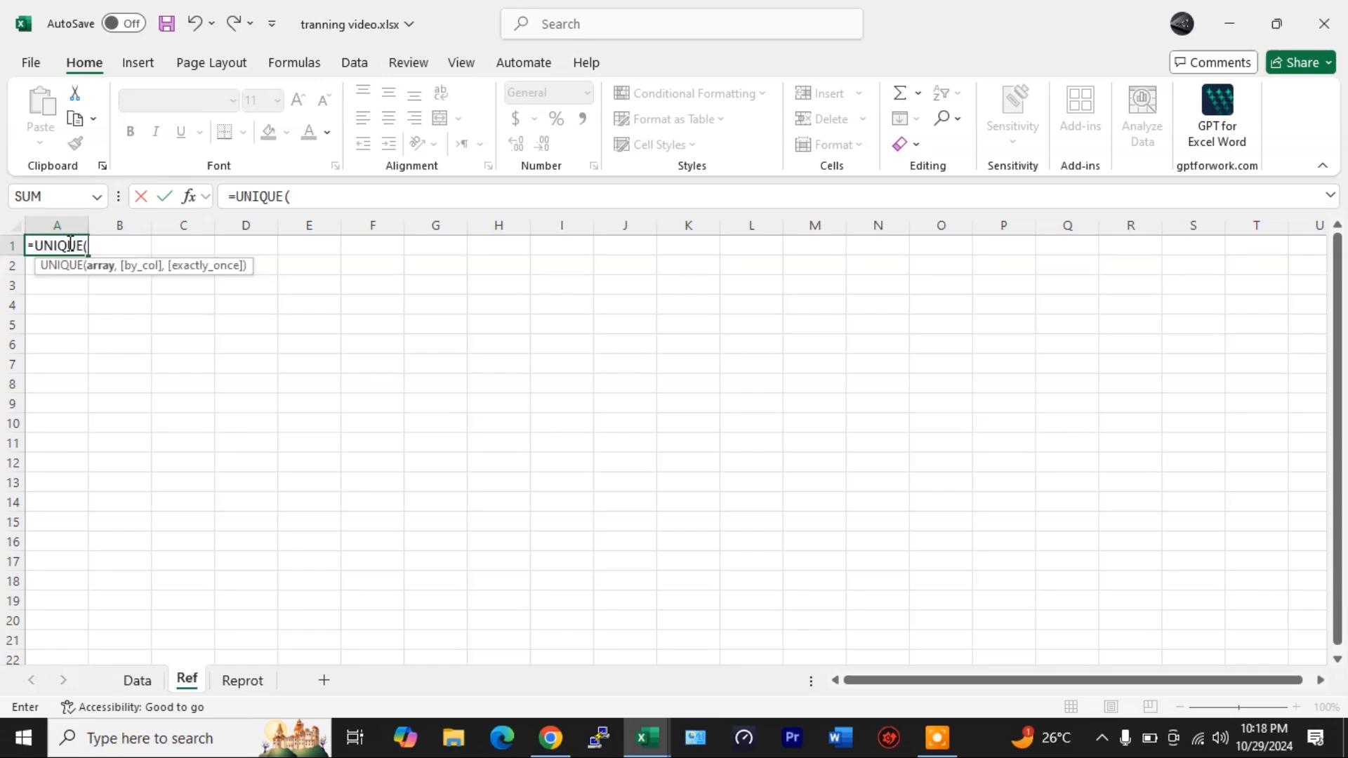
{"action": "left_click", "coordinate": [134, 683]}
{"action": "left_click", "coordinate": [140, 266]}
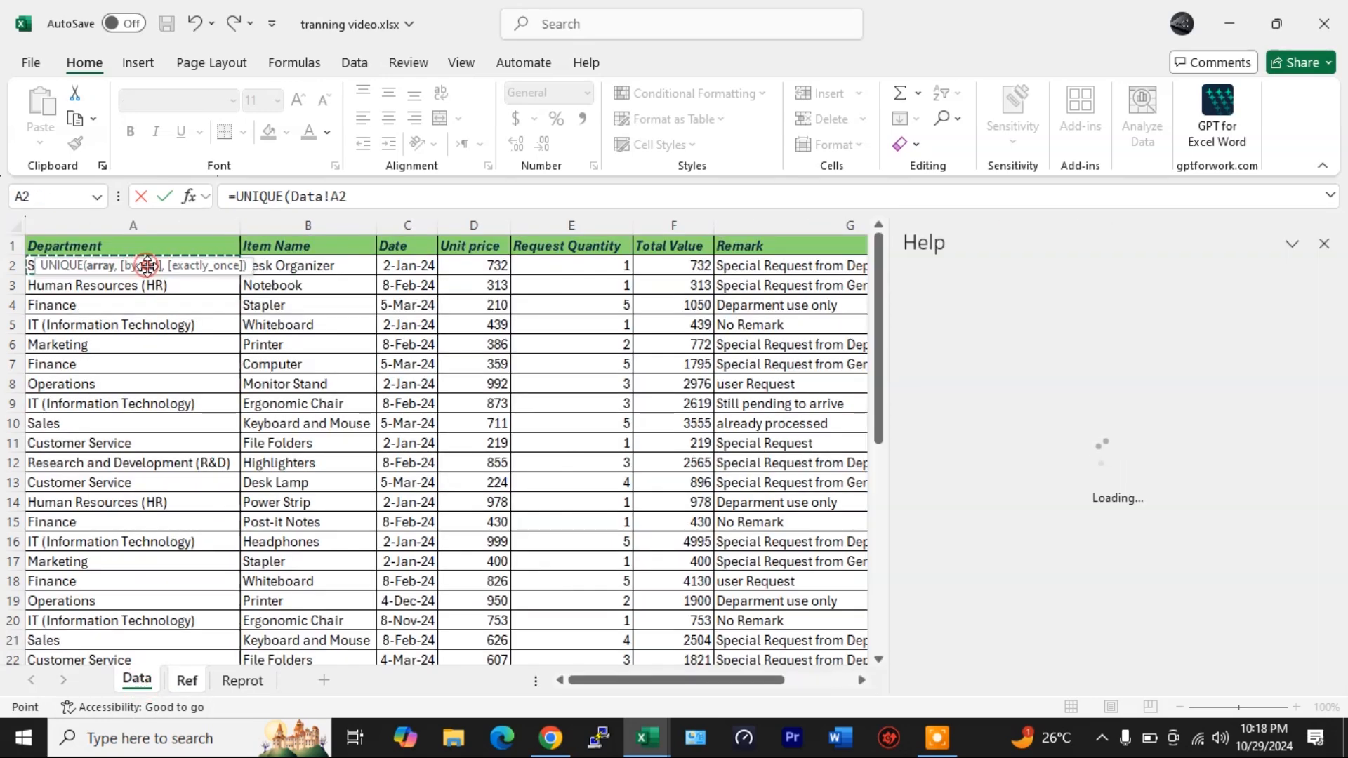
{"action": "left_click_drag", "start_coordinate": [186, 266], "coordinate": [233, 216]}
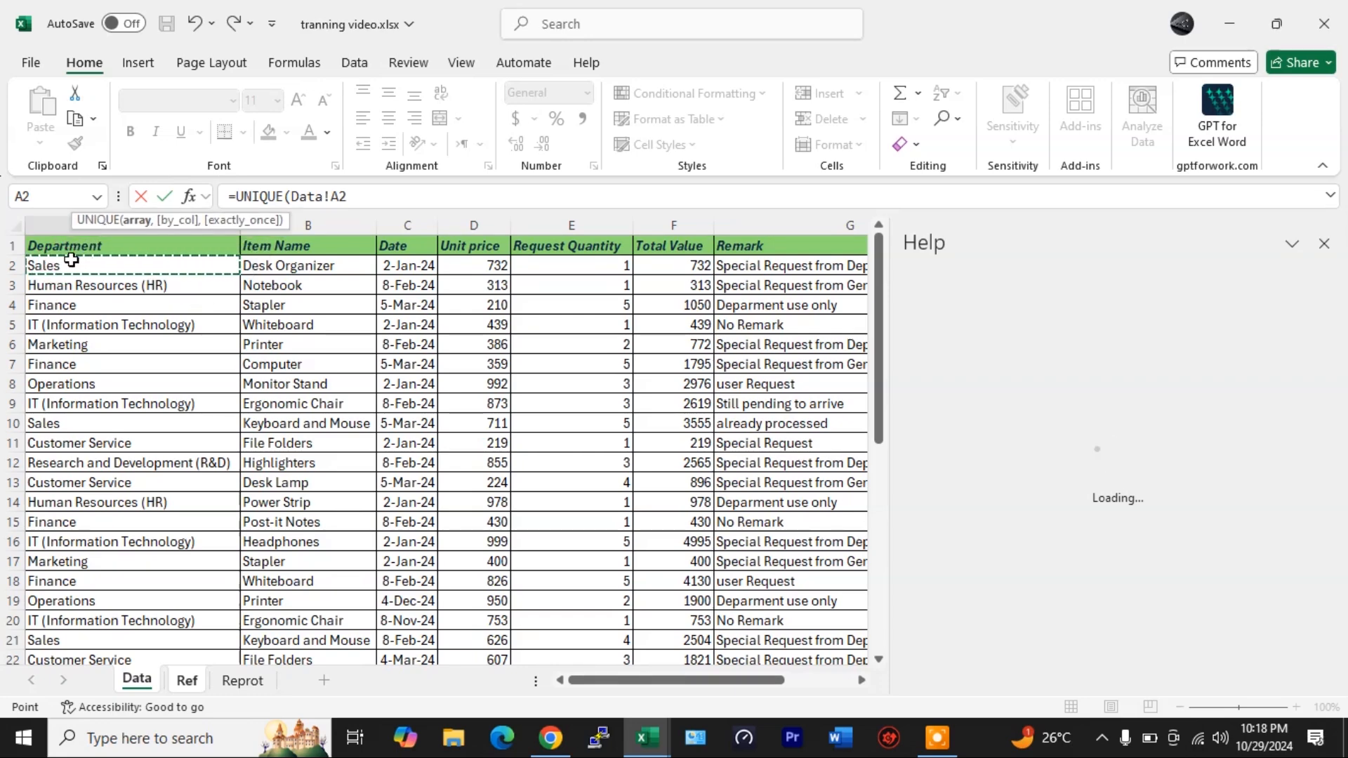
{"action": "key", "text": "ctrl+shift+Down"}
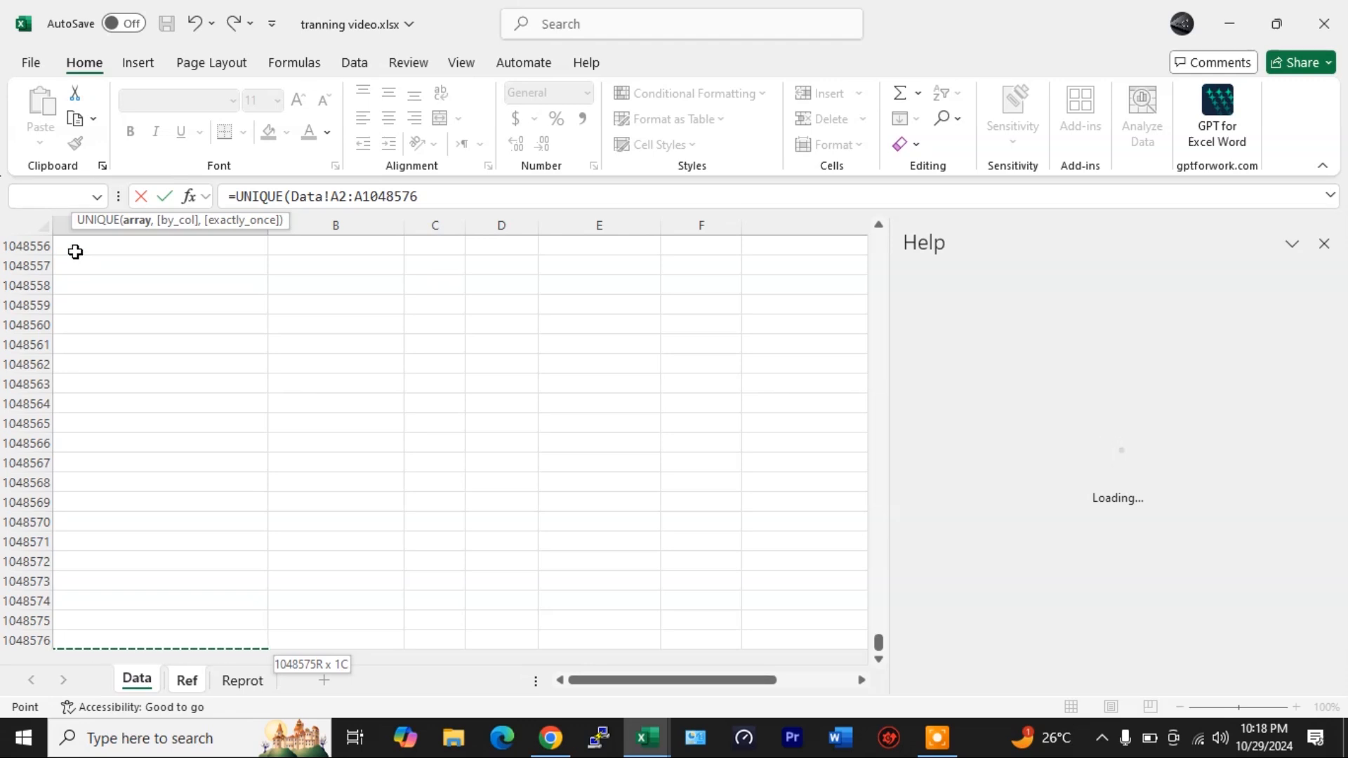
{"action": "left_click", "coordinate": [1323, 244]}
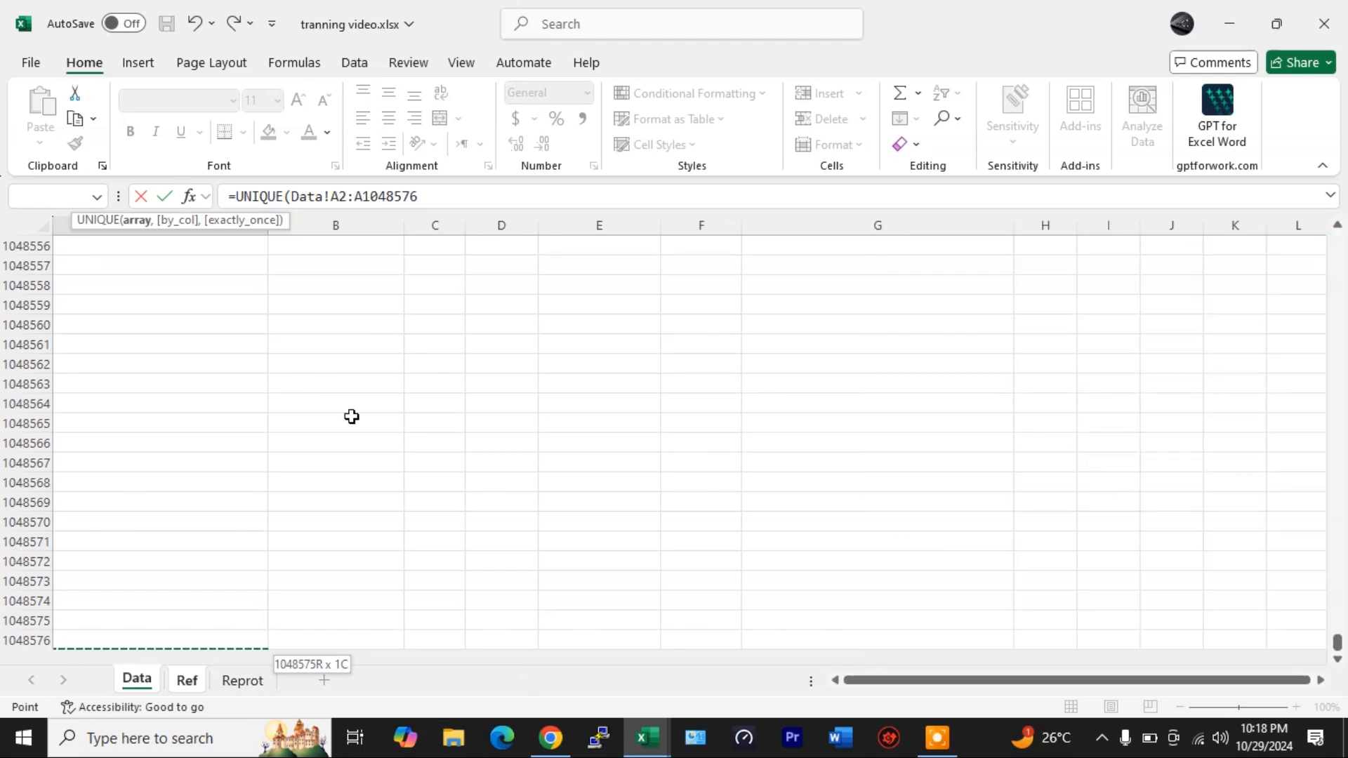
{"action": "type", "text": ")"}
{"action": "key", "text": "Return"}
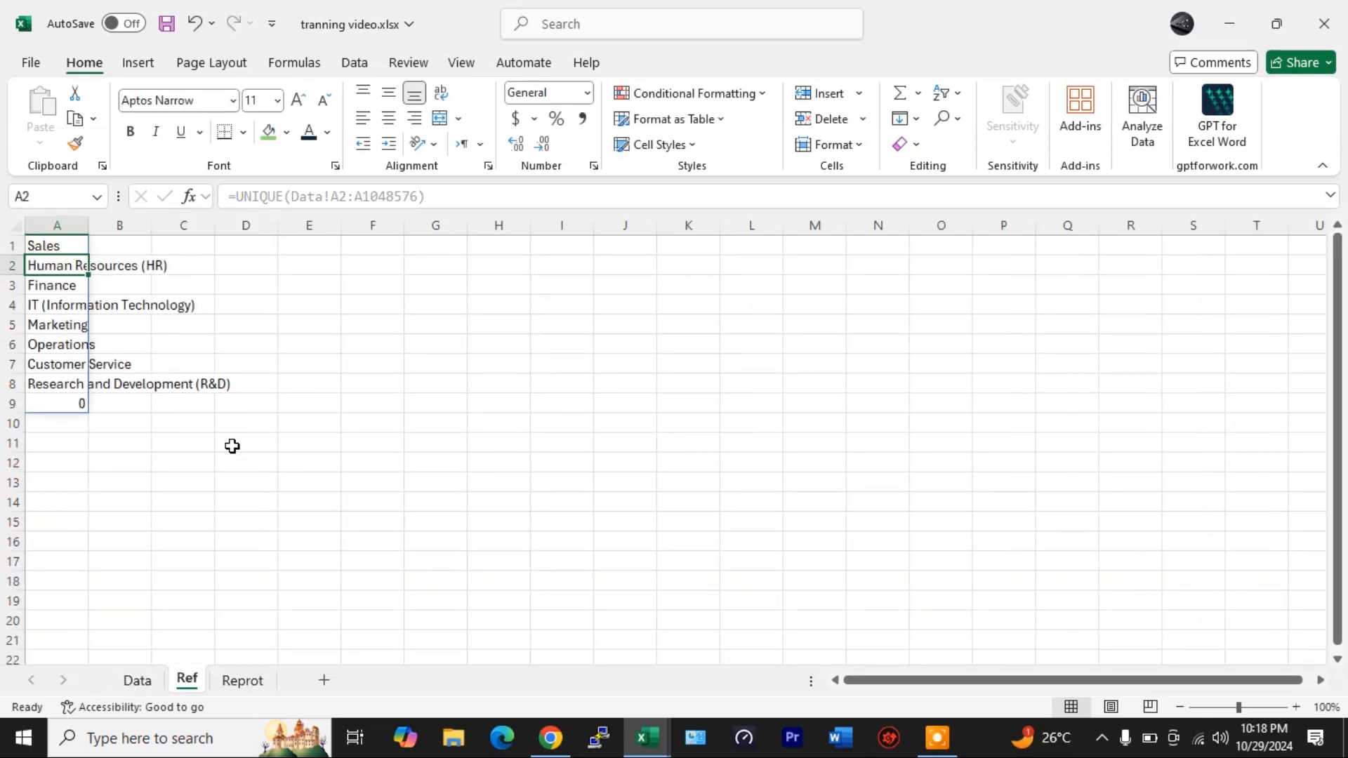
- Edit the Ref A1 formula to =UNIQUE(FILTER(Data!A2:A1048576,Data!A2:A1048576<>"",0)) to exclude blank cells
{"action": "left_click_drag", "start_coordinate": [70, 242], "coordinate": [73, 400]}
{"action": "left_click", "coordinate": [72, 403]}
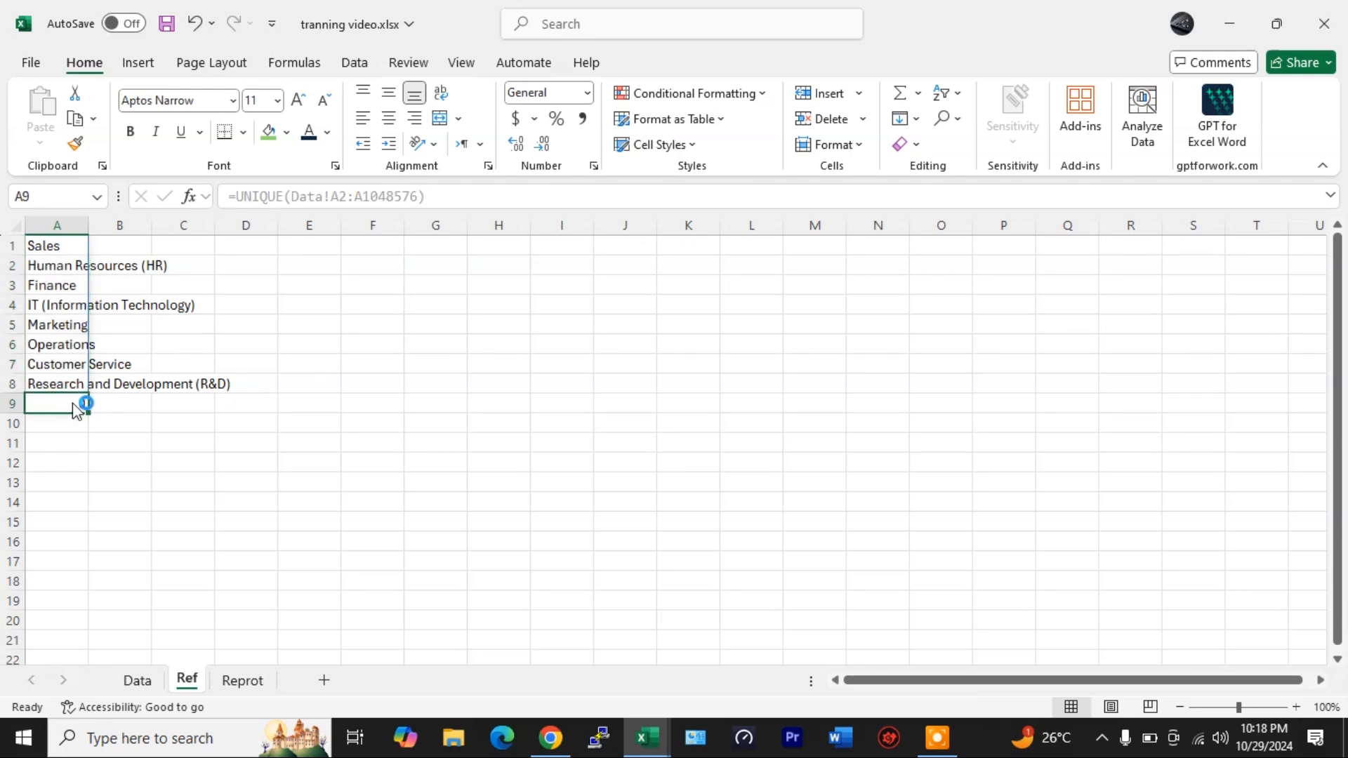
{"action": "left_click", "coordinate": [128, 679]}
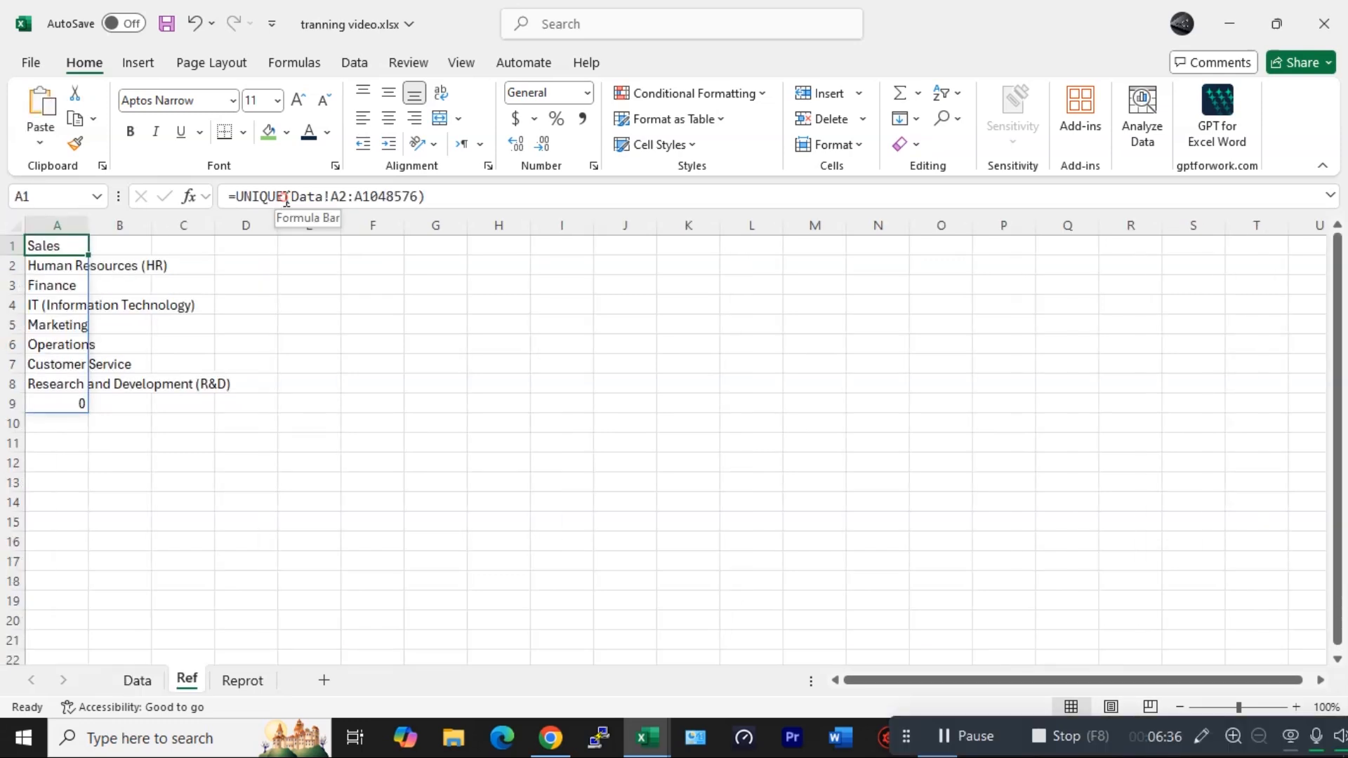
{"action": "left_click", "coordinate": [286, 197]}
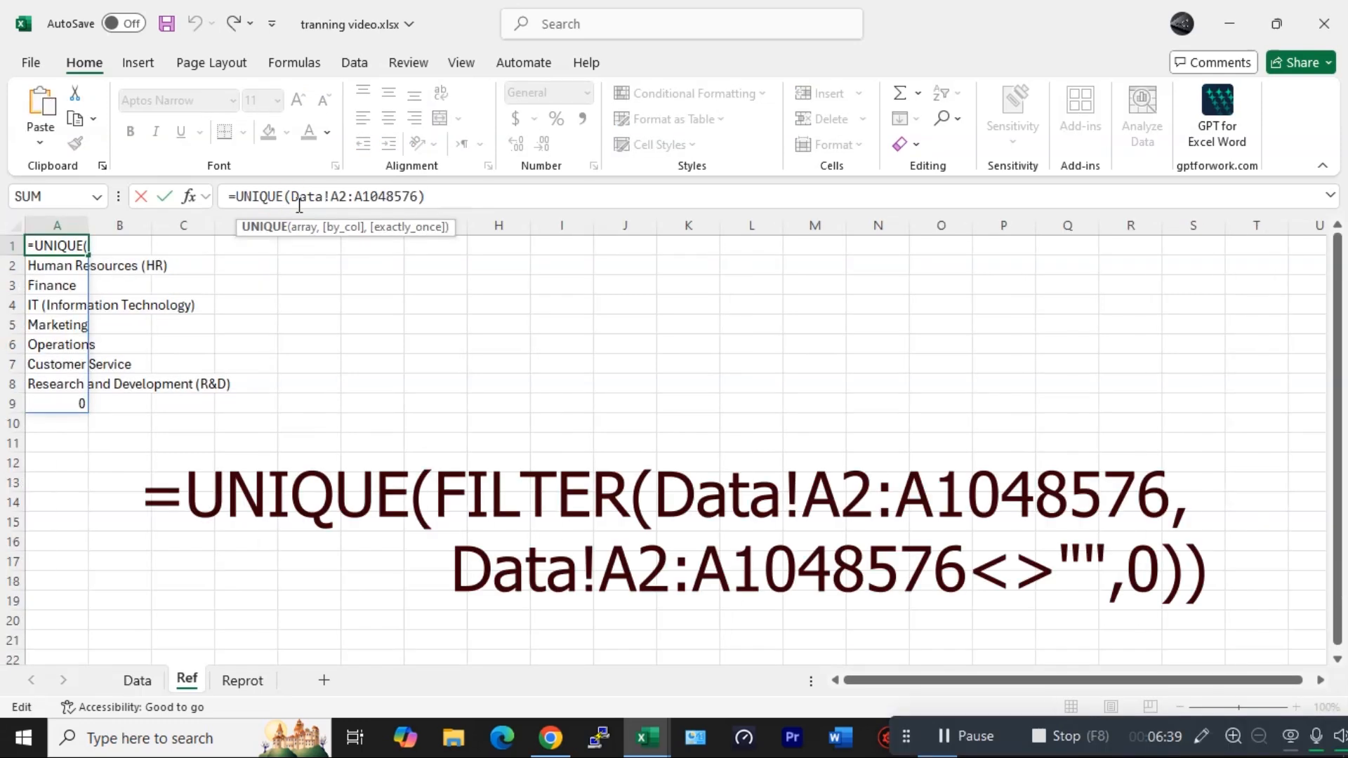
{"action": "type", "text": "FILTER("}
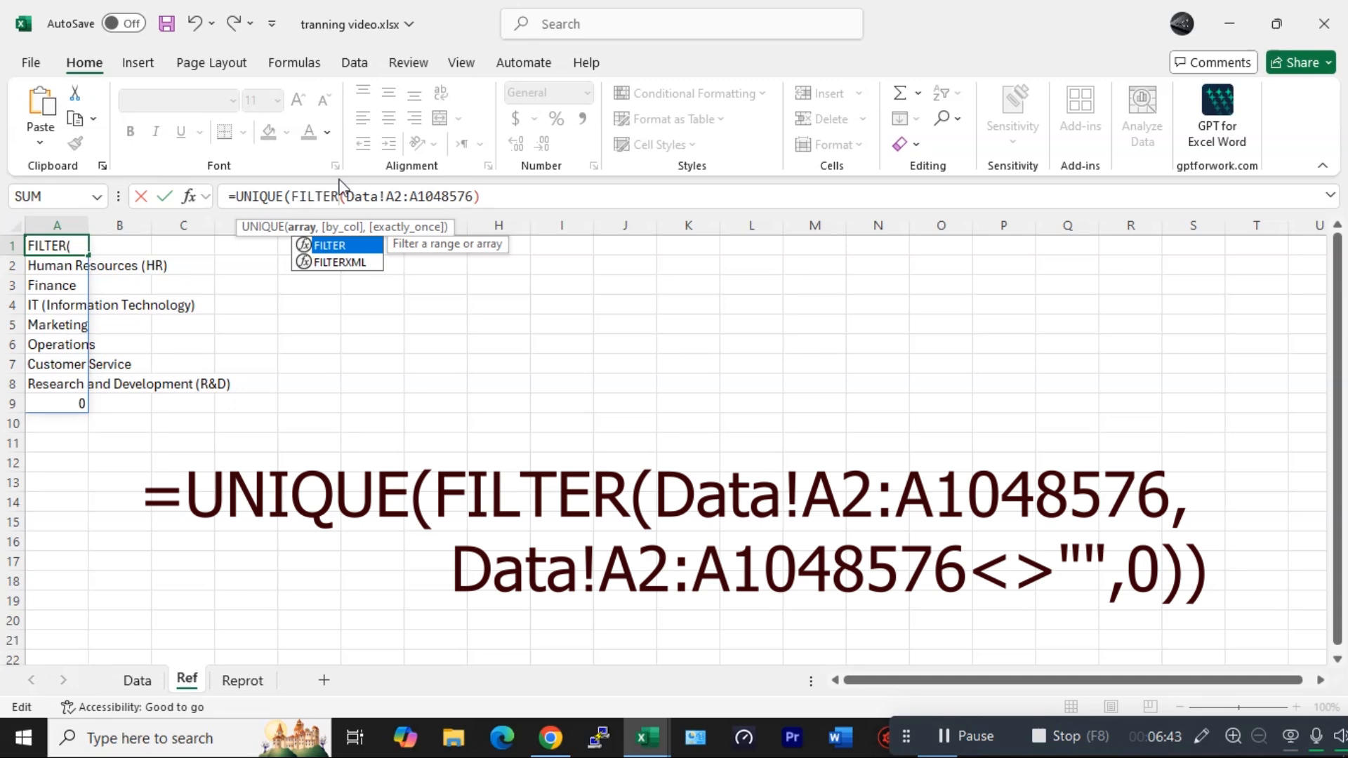
{"action": "left_click_drag", "start_coordinate": [349, 197], "coordinate": [474, 197]}
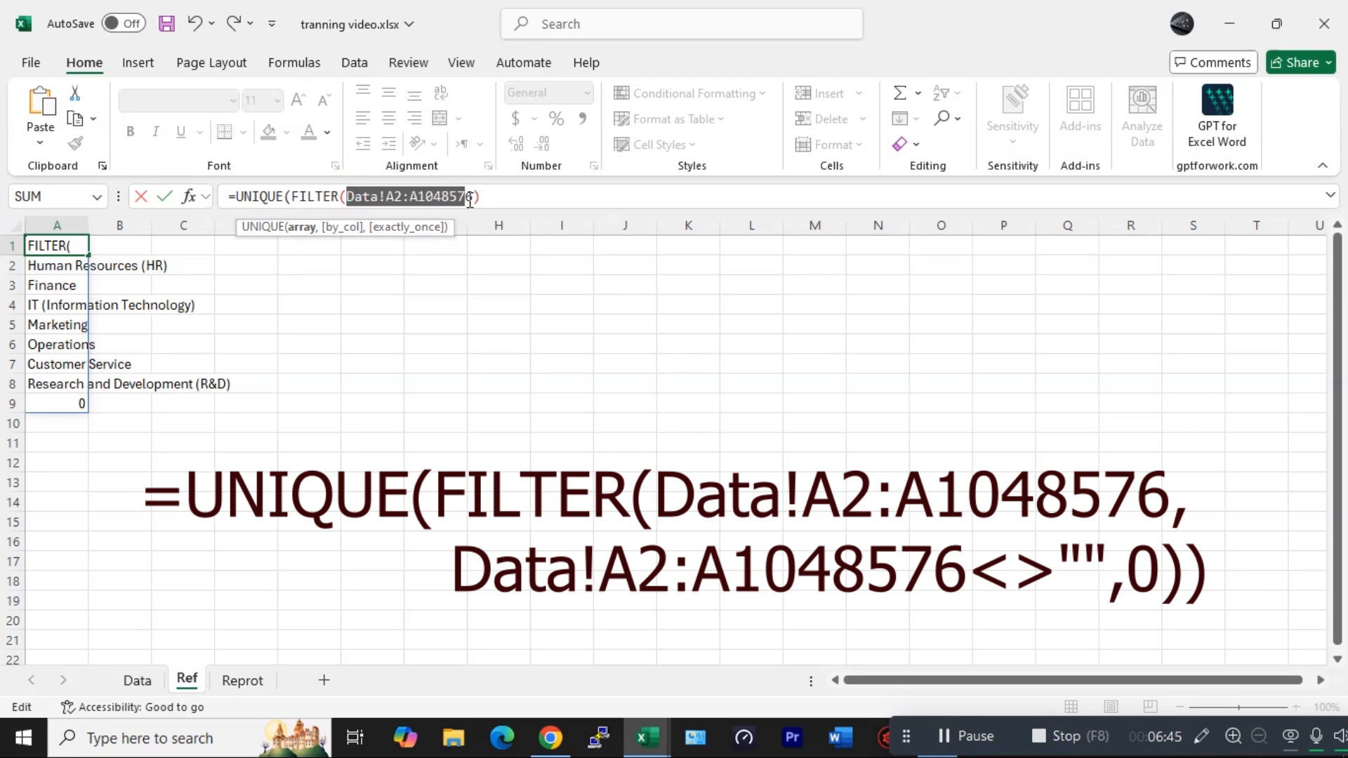
{"action": "left_click", "coordinate": [348, 197]}
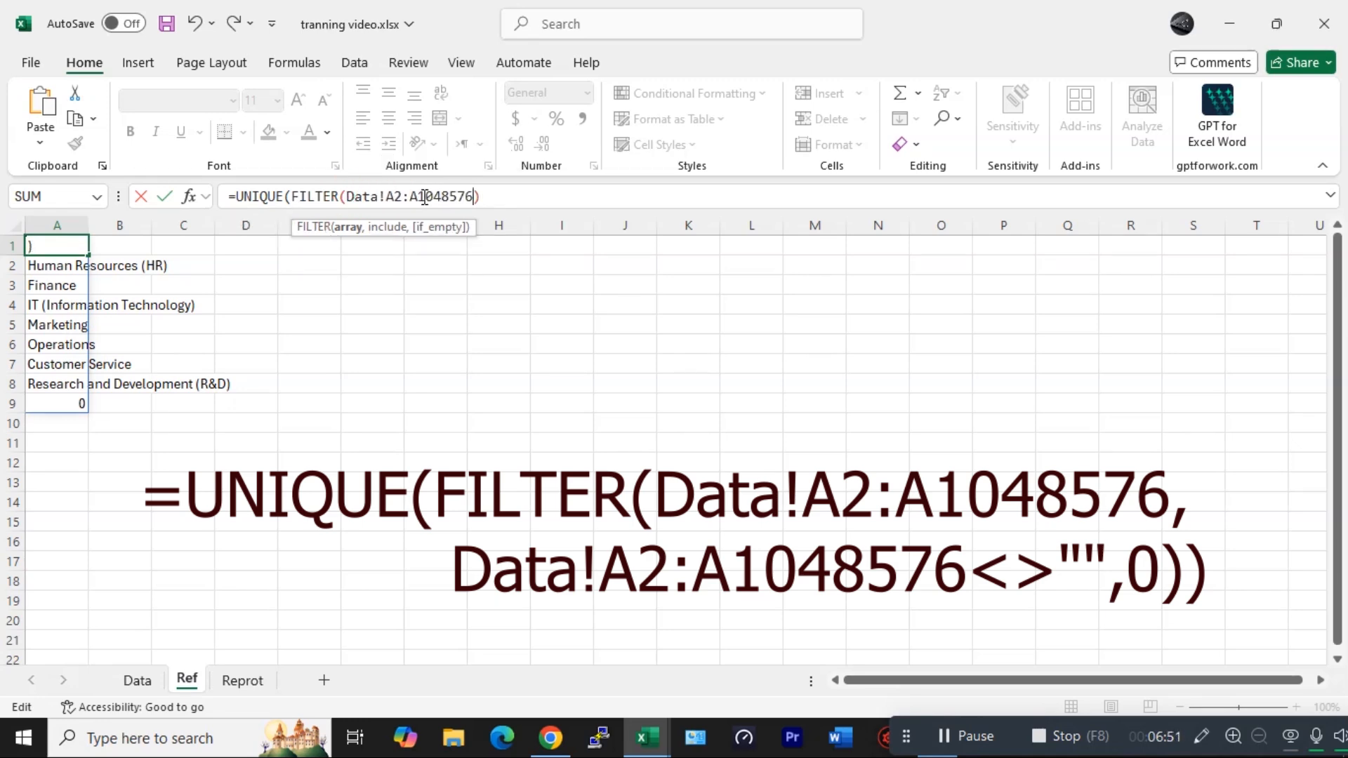
{"action": "type", "text": ","}
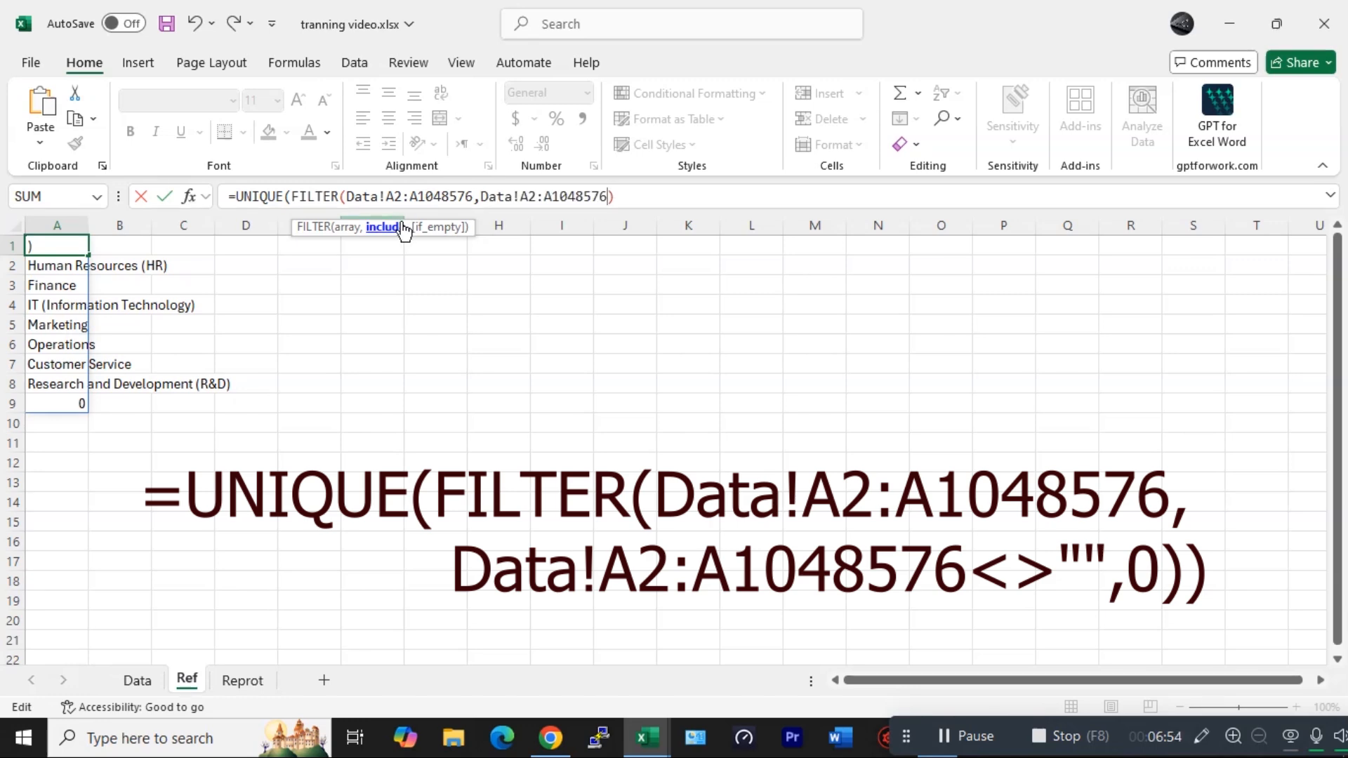
{"action": "type", "text": "<>\"\""}
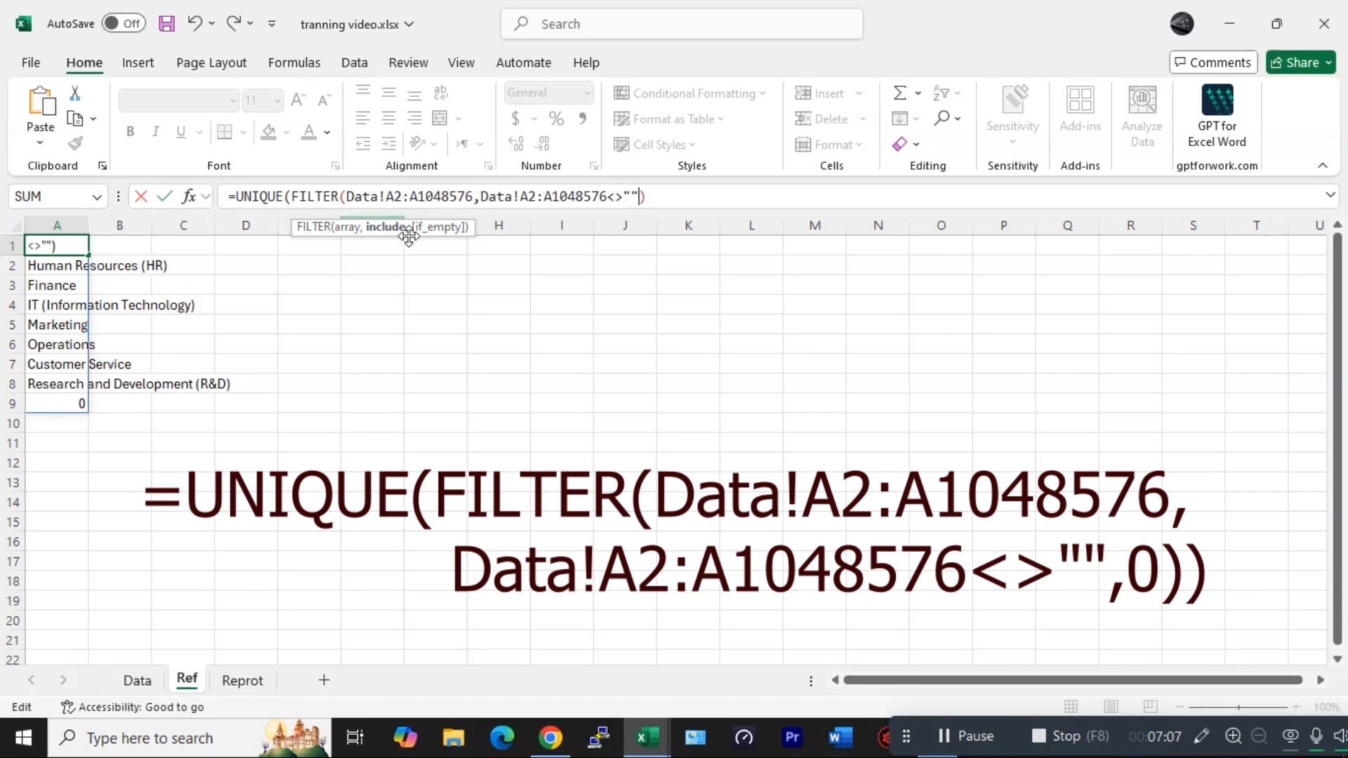
{"action": "type", "text": ","}
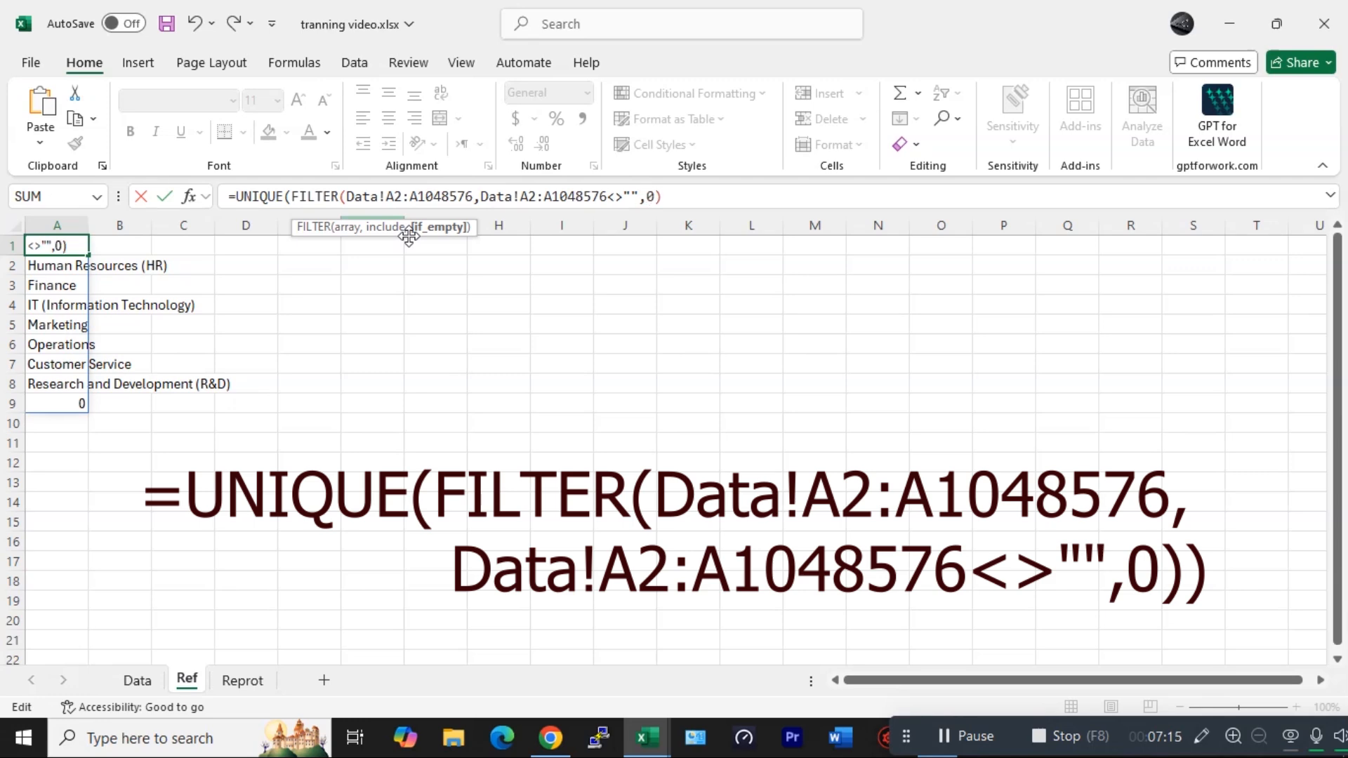
{"action": "type", "text": "0"}
{"action": "key", "text": "Return"}
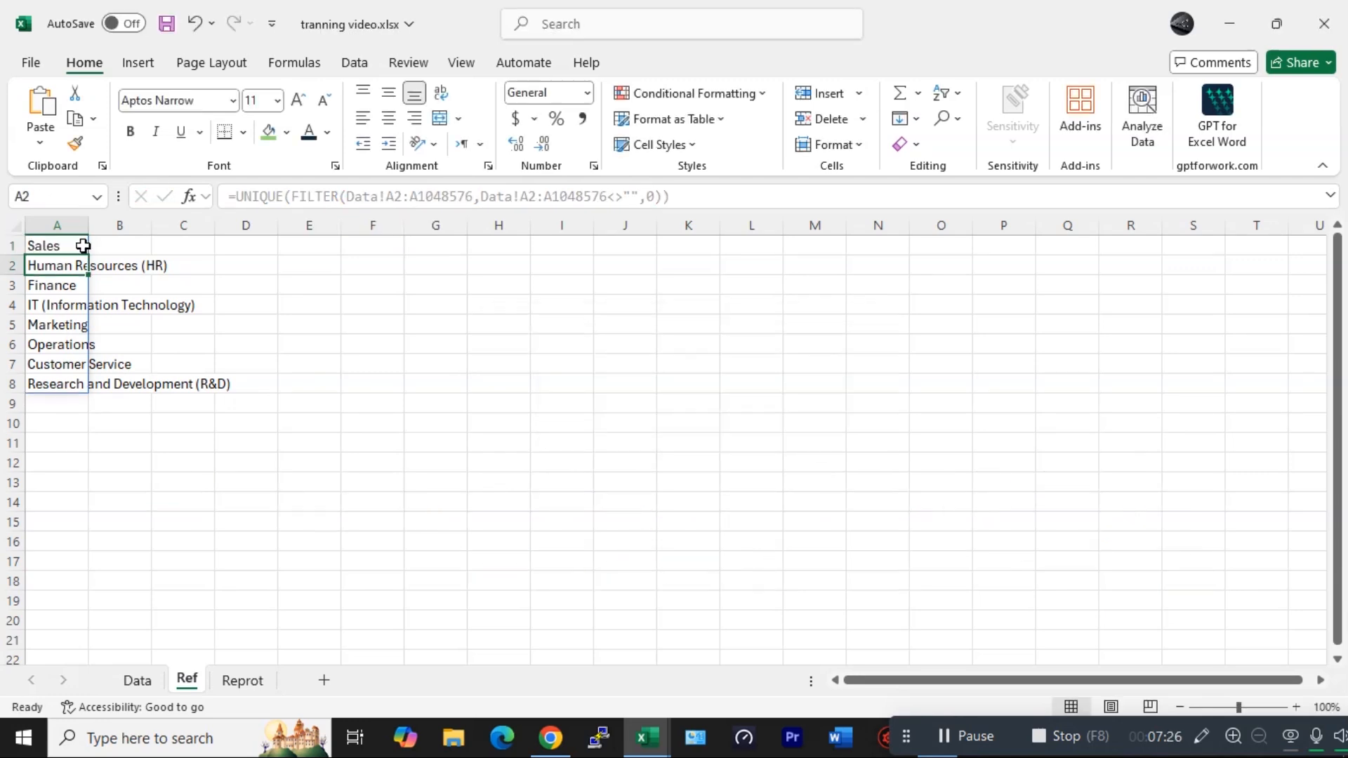
- Add houskeeping as a new department in Data cell A42 and check the department list on Ref
{"action": "left_click_drag", "start_coordinate": [82, 247], "coordinate": [61, 383]}
{"action": "left_click", "coordinate": [73, 246]}
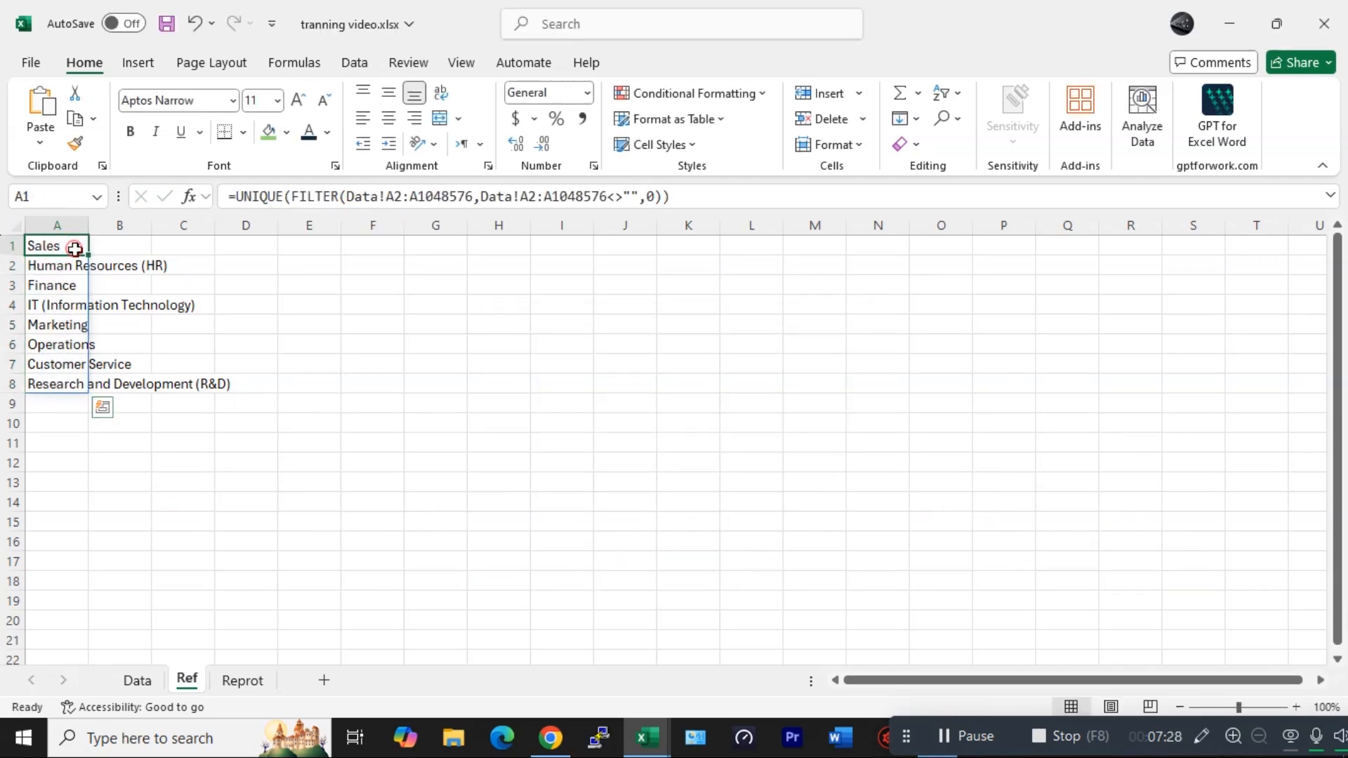
{"action": "left_click", "coordinate": [139, 682]}
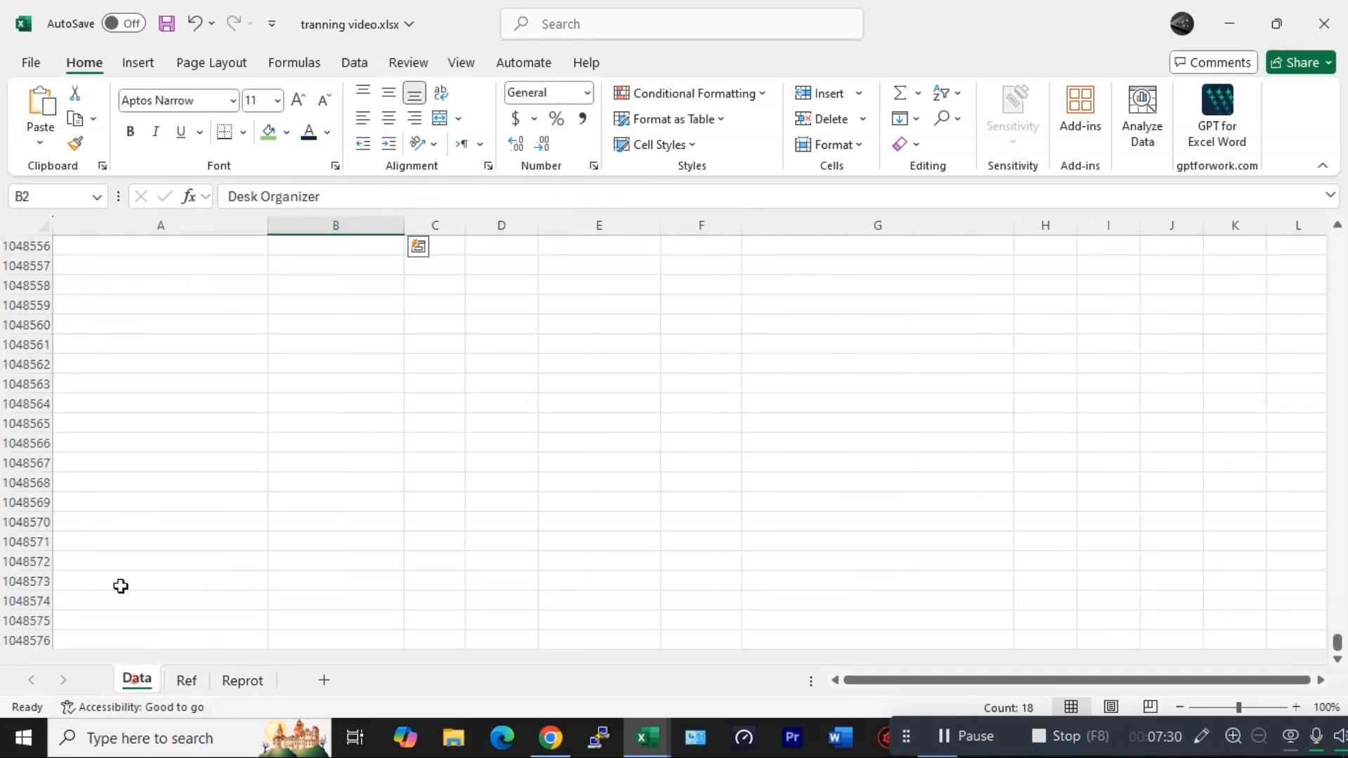
{"action": "left_click", "coordinate": [127, 567]}
{"action": "key", "text": "ctrl+Up"}
{"action": "key", "text": "Down"}
{"action": "type", "text": "hou"}
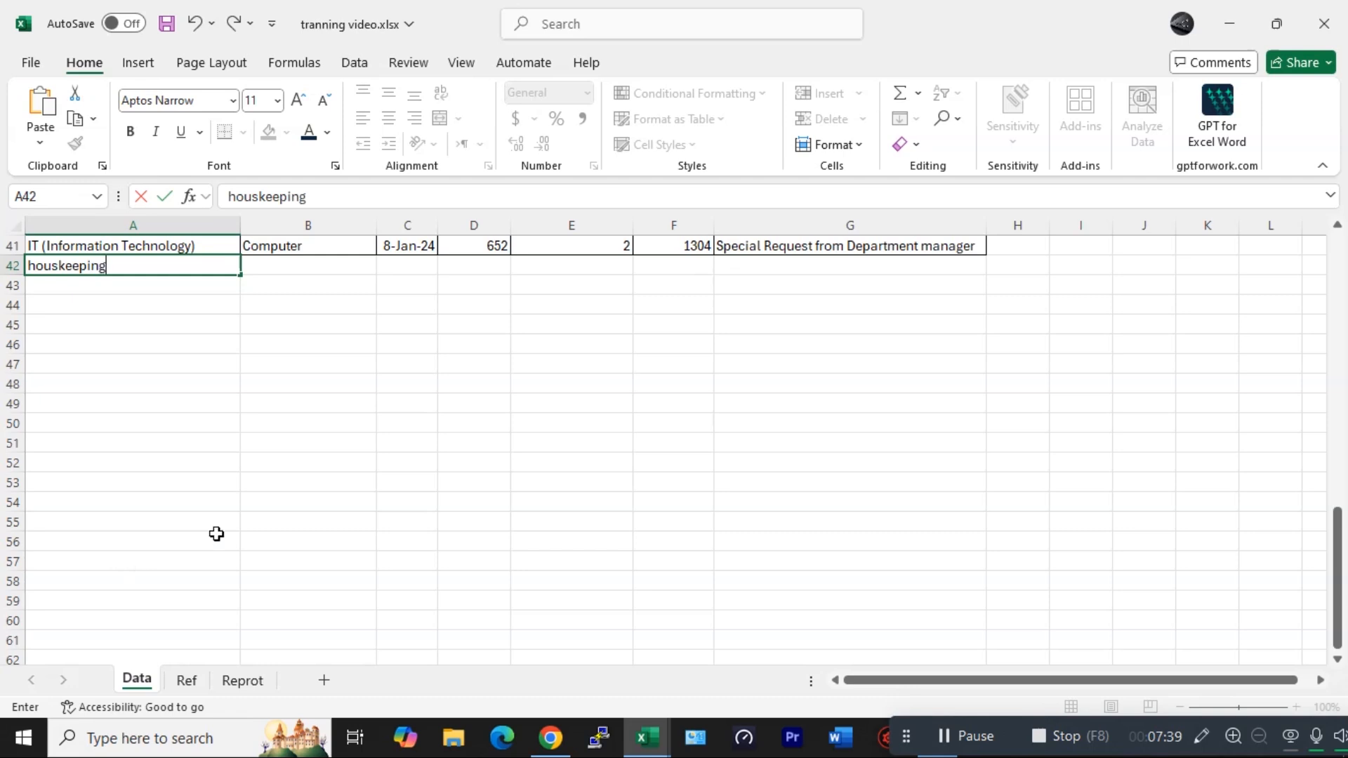
{"action": "left_click", "coordinate": [275, 533]}
{"action": "left_click", "coordinate": [187, 681]}
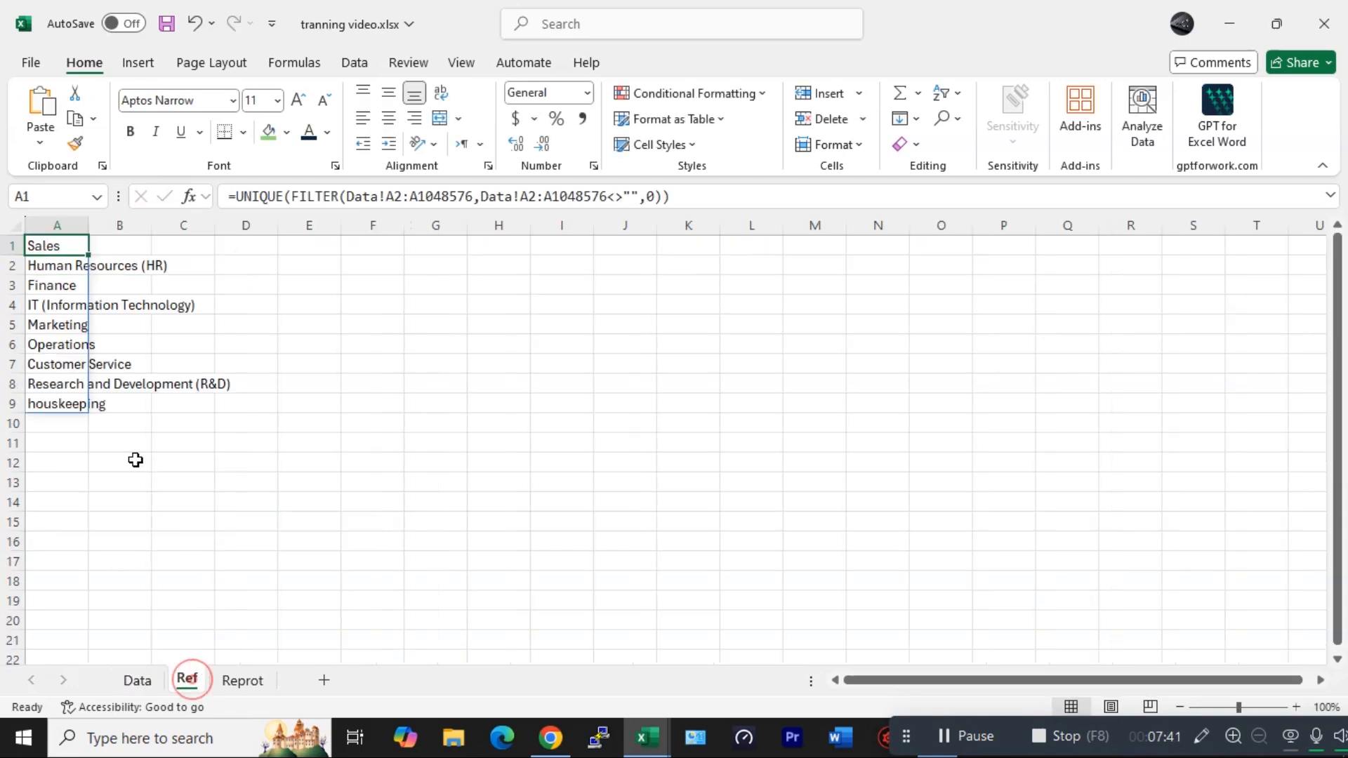
- Delete the houskeeping entry from Data cell A42 and check the department list on Ref
{"action": "left_click", "coordinate": [66, 410]}
{"action": "left_click", "coordinate": [137, 681]}
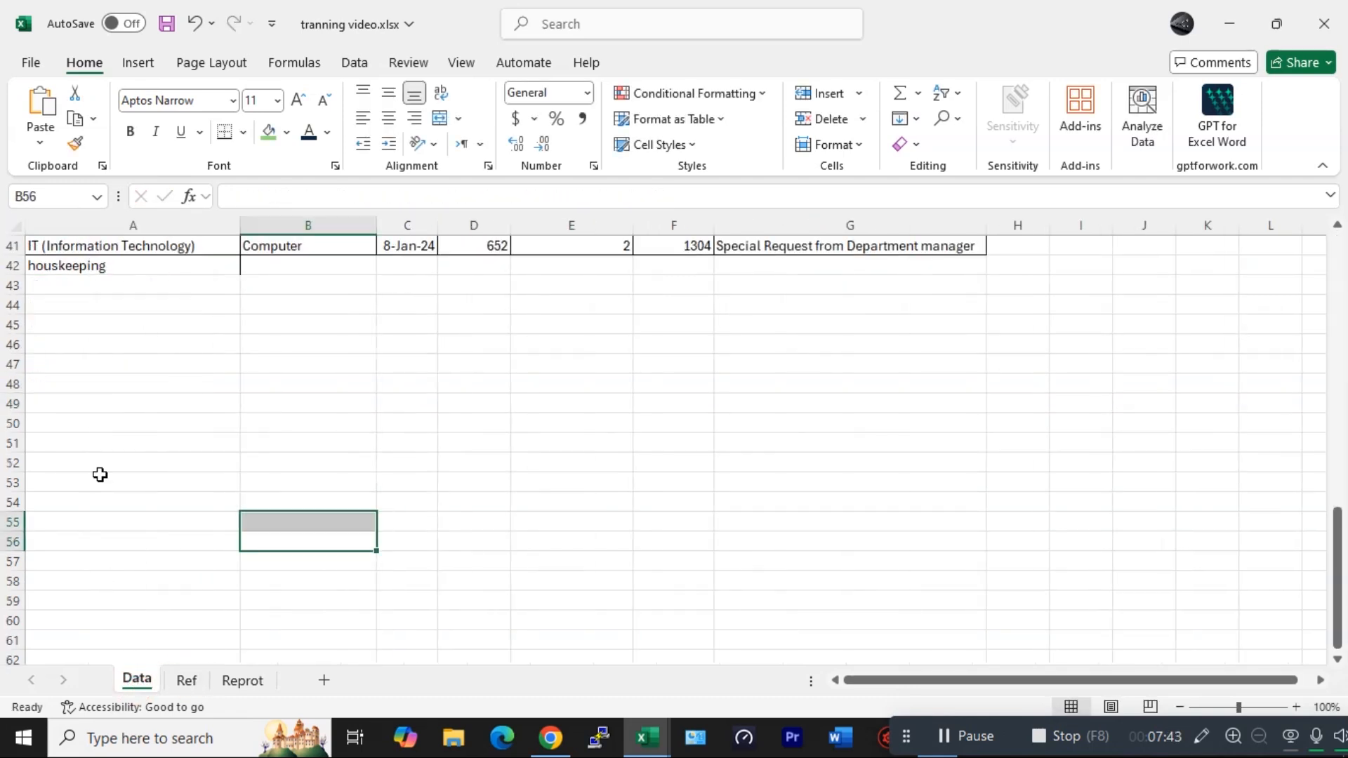
{"action": "left_click", "coordinate": [123, 266]}
{"action": "key", "text": "Delete"}
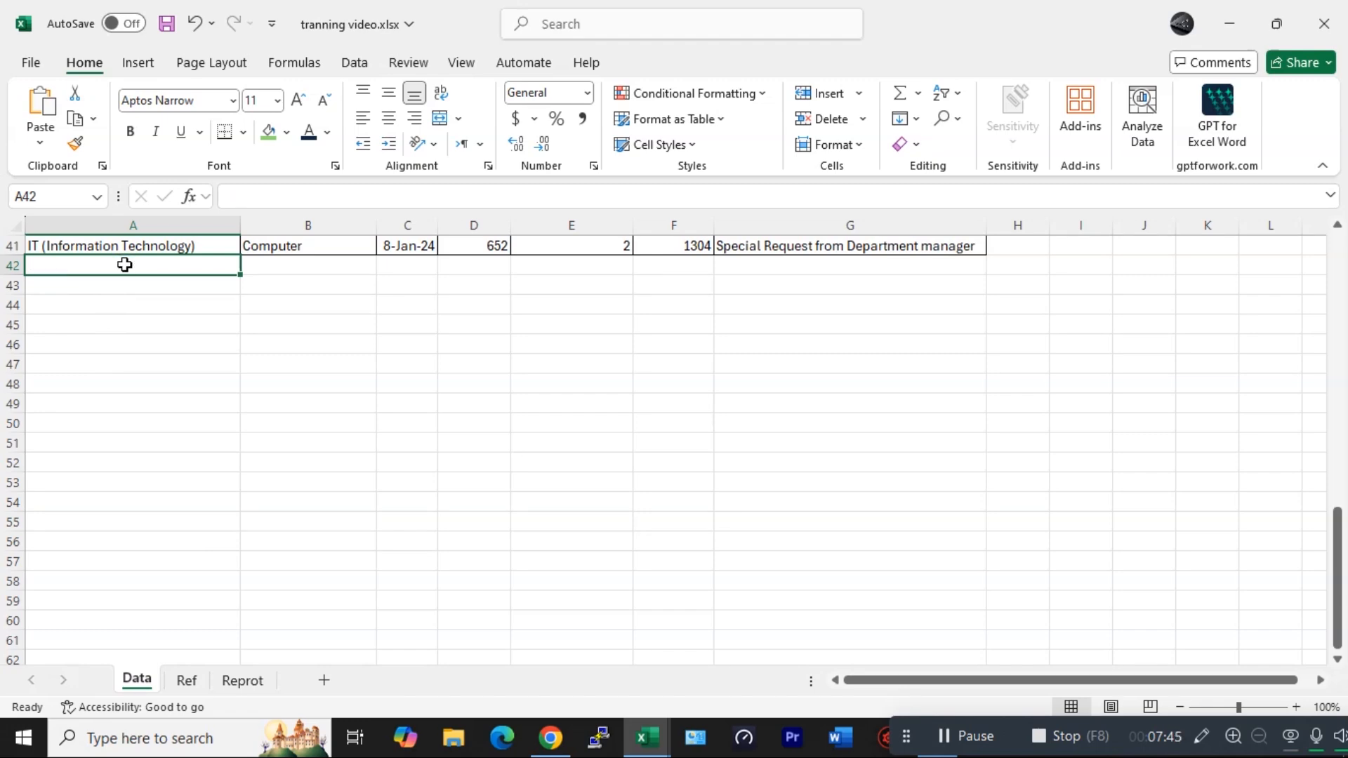
{"action": "left_click", "coordinate": [191, 678]}
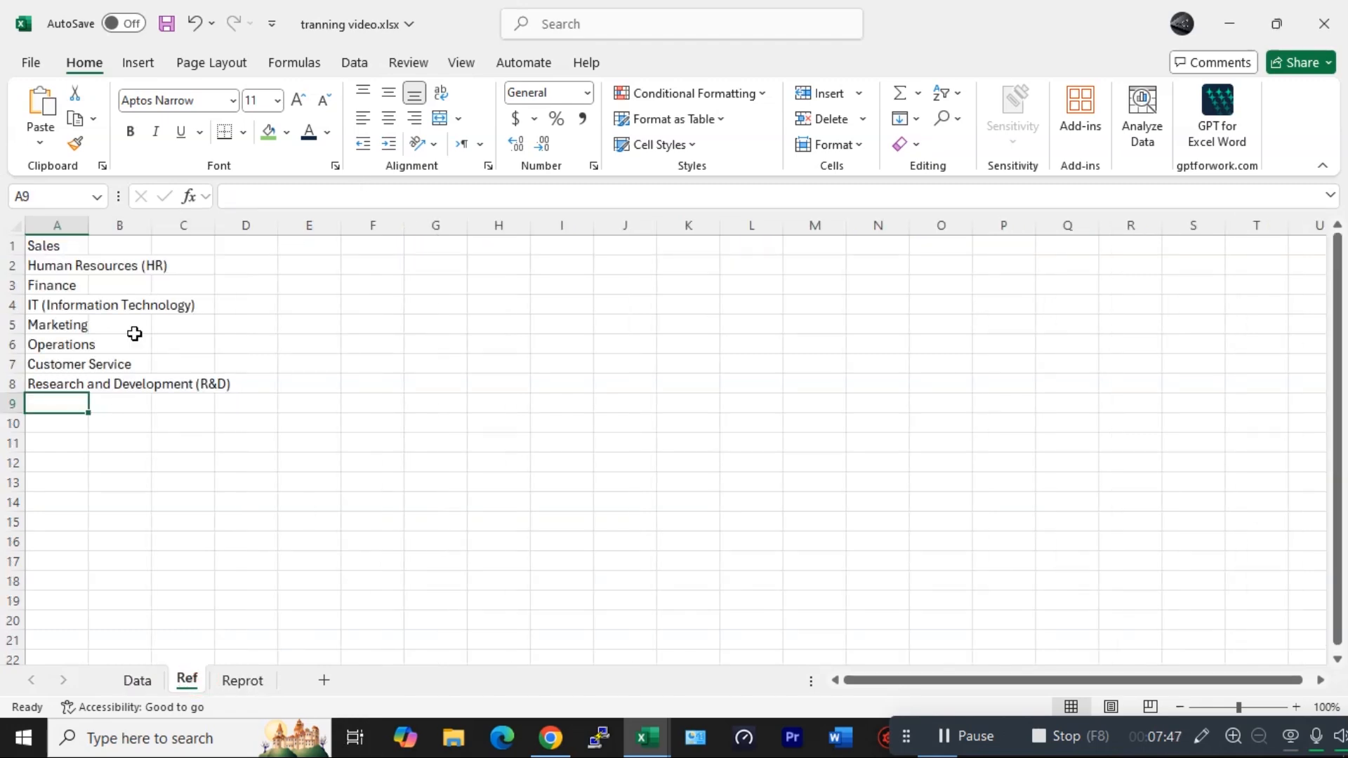
- Widen Ref columns A and B and enter =UNIQUE(FILTER(Data!B2:B1048576,Data!B2:B1048576<>"",0)) in B1 to list item names
{"action": "left_click_drag", "start_coordinate": [89, 224], "coordinate": [90, 220]}
{"action": "left_click_drag", "start_coordinate": [89, 220], "coordinate": [240, 225]}
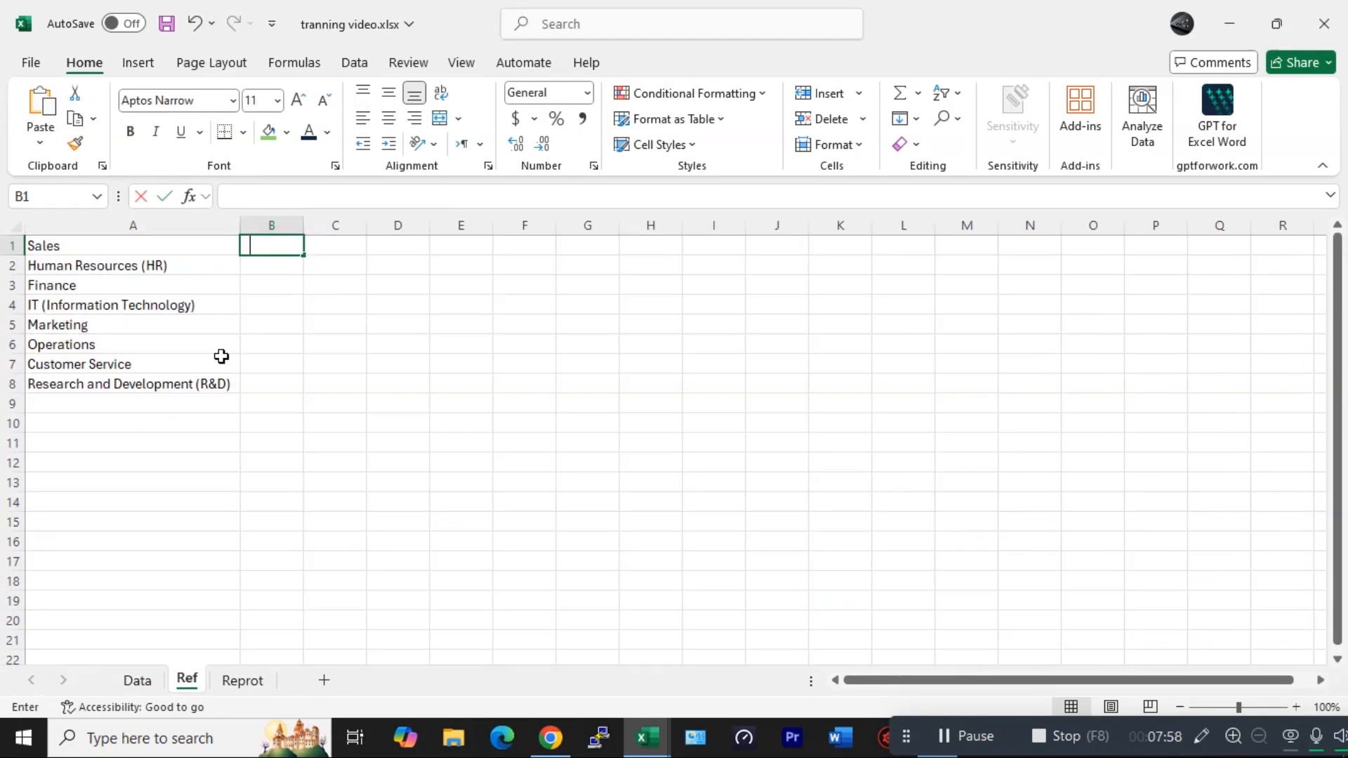
{"action": "type", "text": "=uniq"}
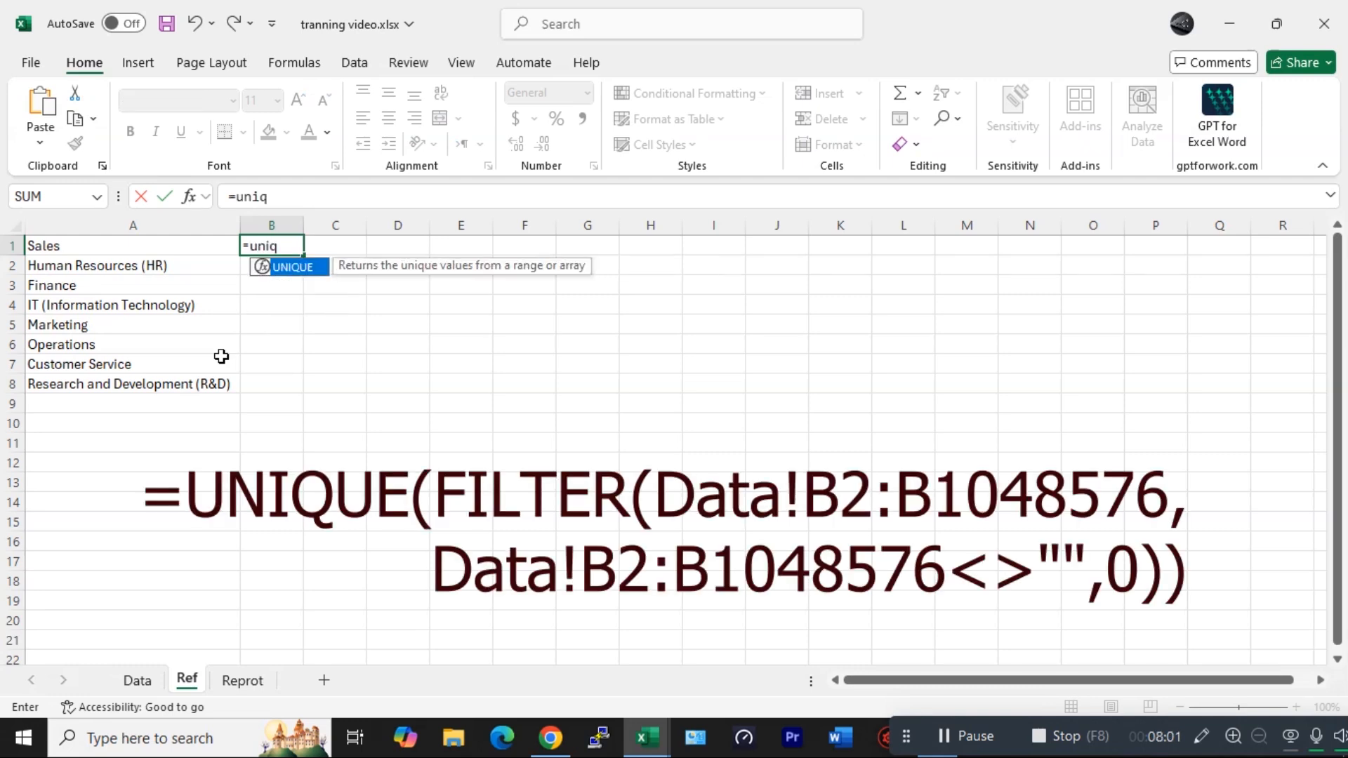
{"action": "key", "text": "Tab"}
{"action": "key", "text": "Return"}
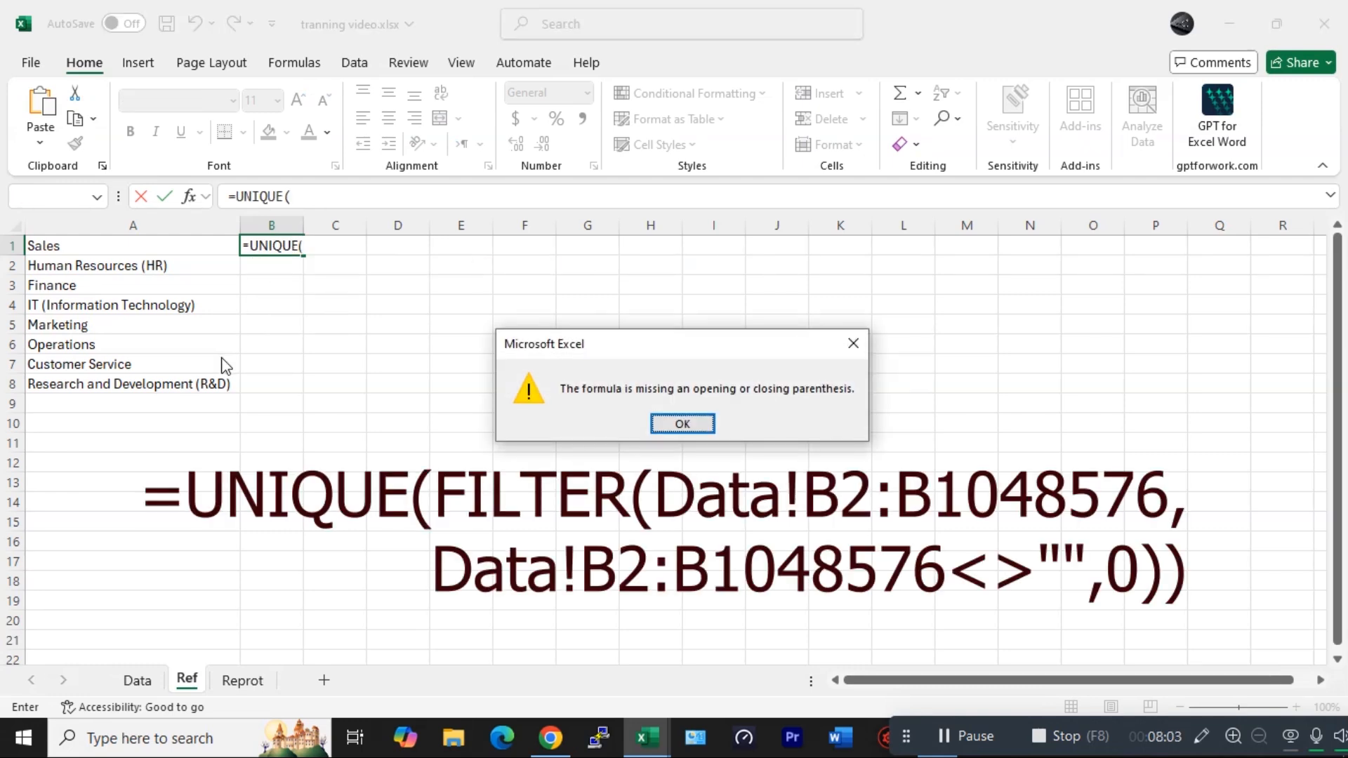
{"action": "key", "text": "Return"}
{"action": "type", "text": "fil"}
{"action": "key", "text": "Tab"}
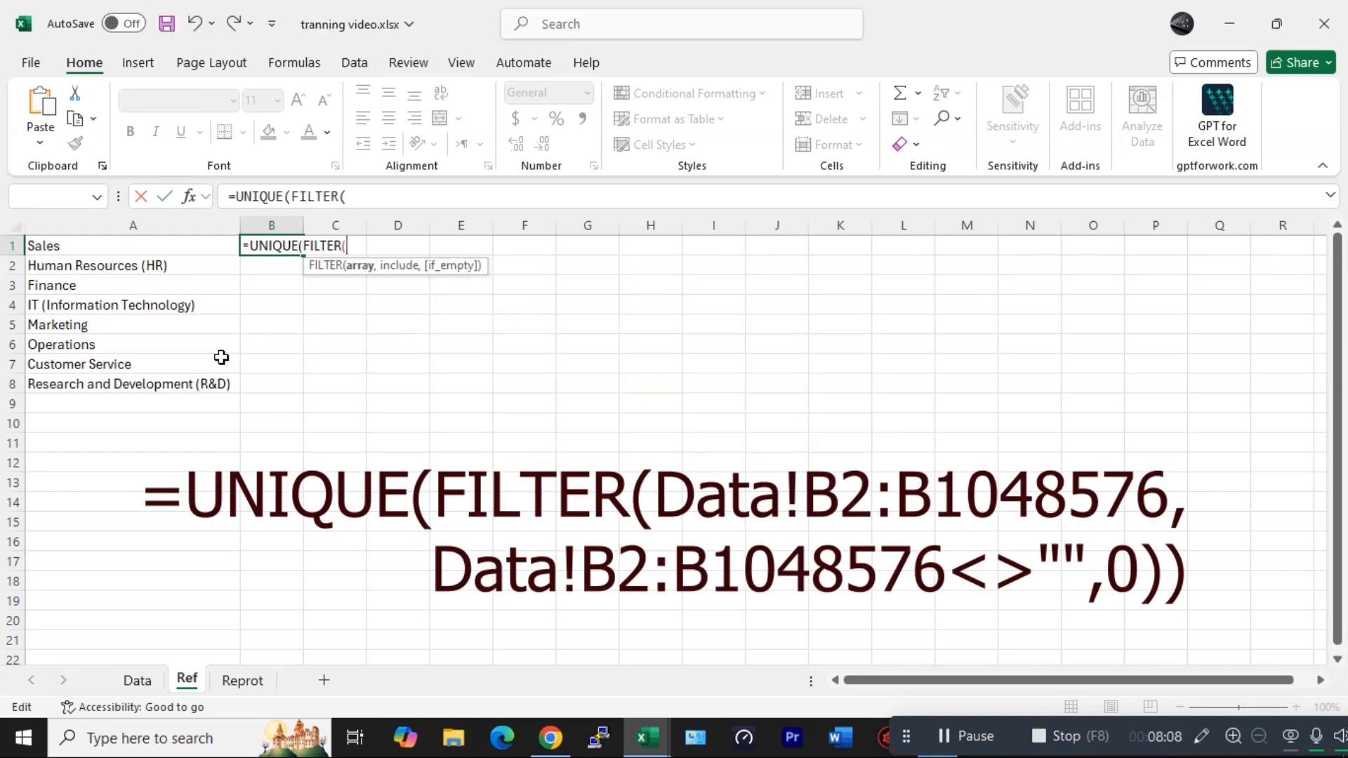
{"action": "left_click", "coordinate": [137, 680]}
{"action": "left_click", "coordinate": [270, 272]}
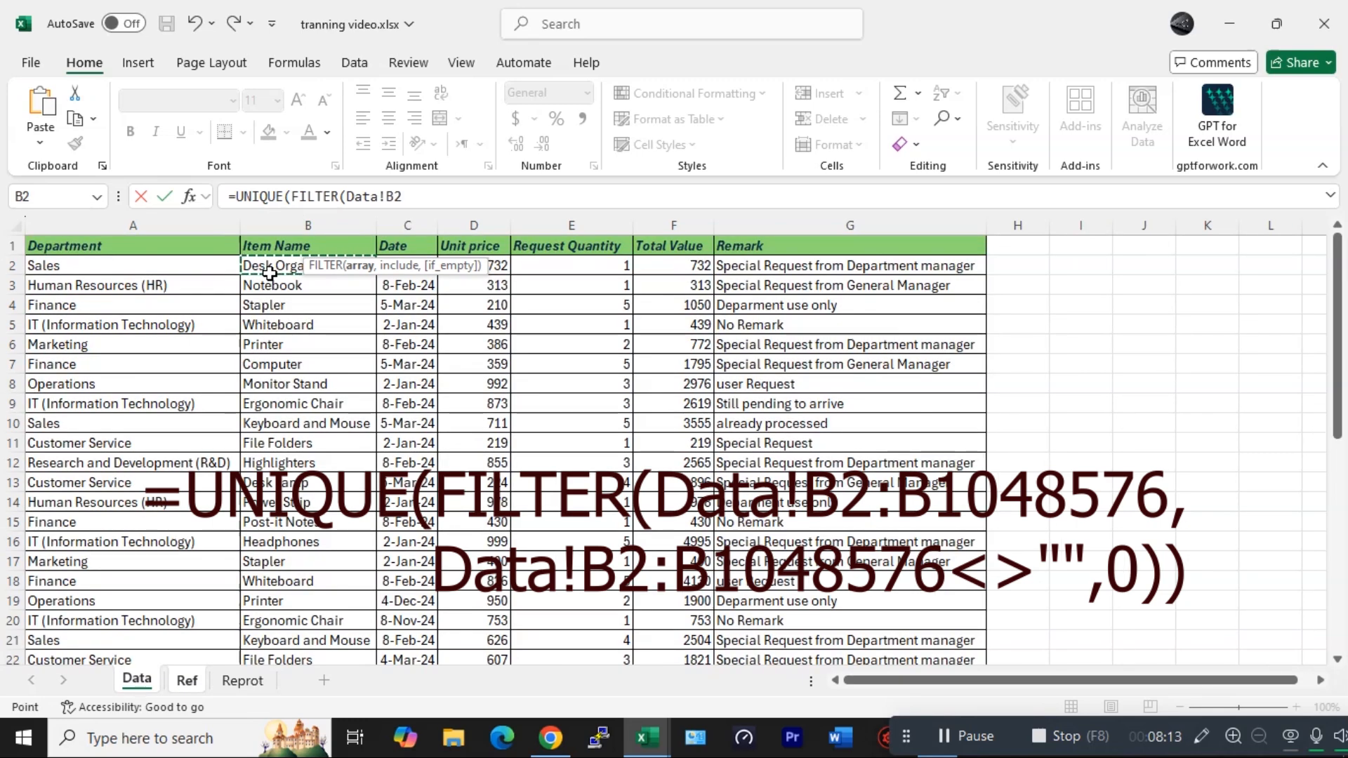
{"action": "key", "text": "ctrl+shift+Down"}
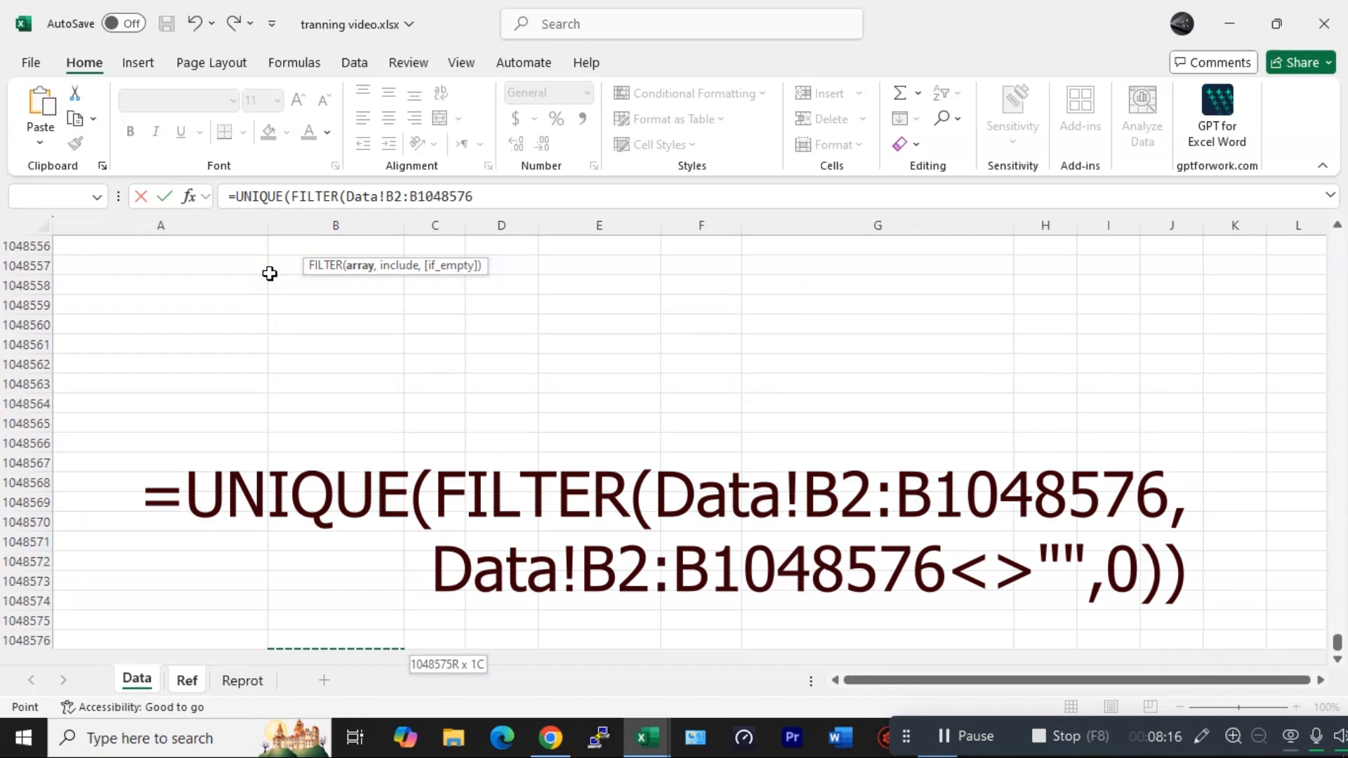
{"action": "type", "text": ","}
{"action": "left_click", "coordinate": [325, 325]}
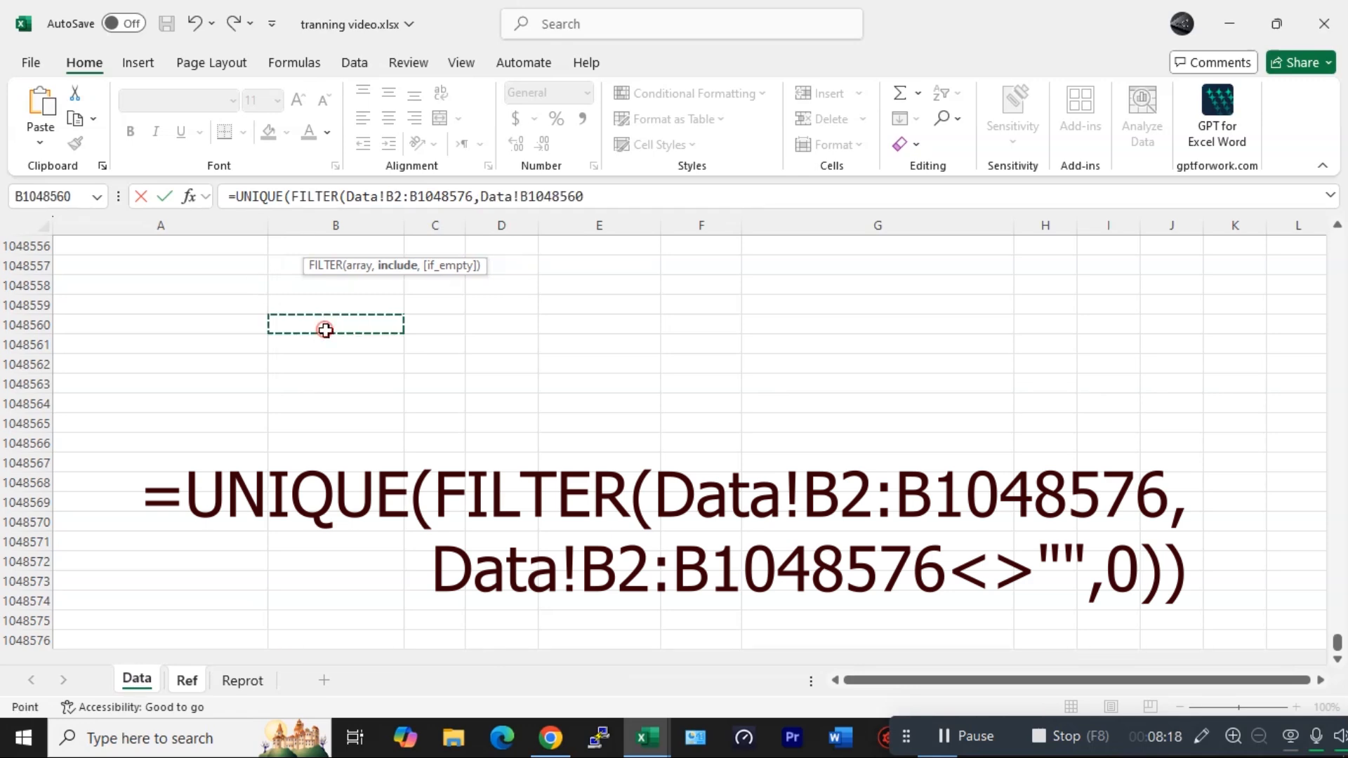
{"action": "key", "text": "ctrl+Up"}
{"action": "key", "text": "ctrl+Up"}
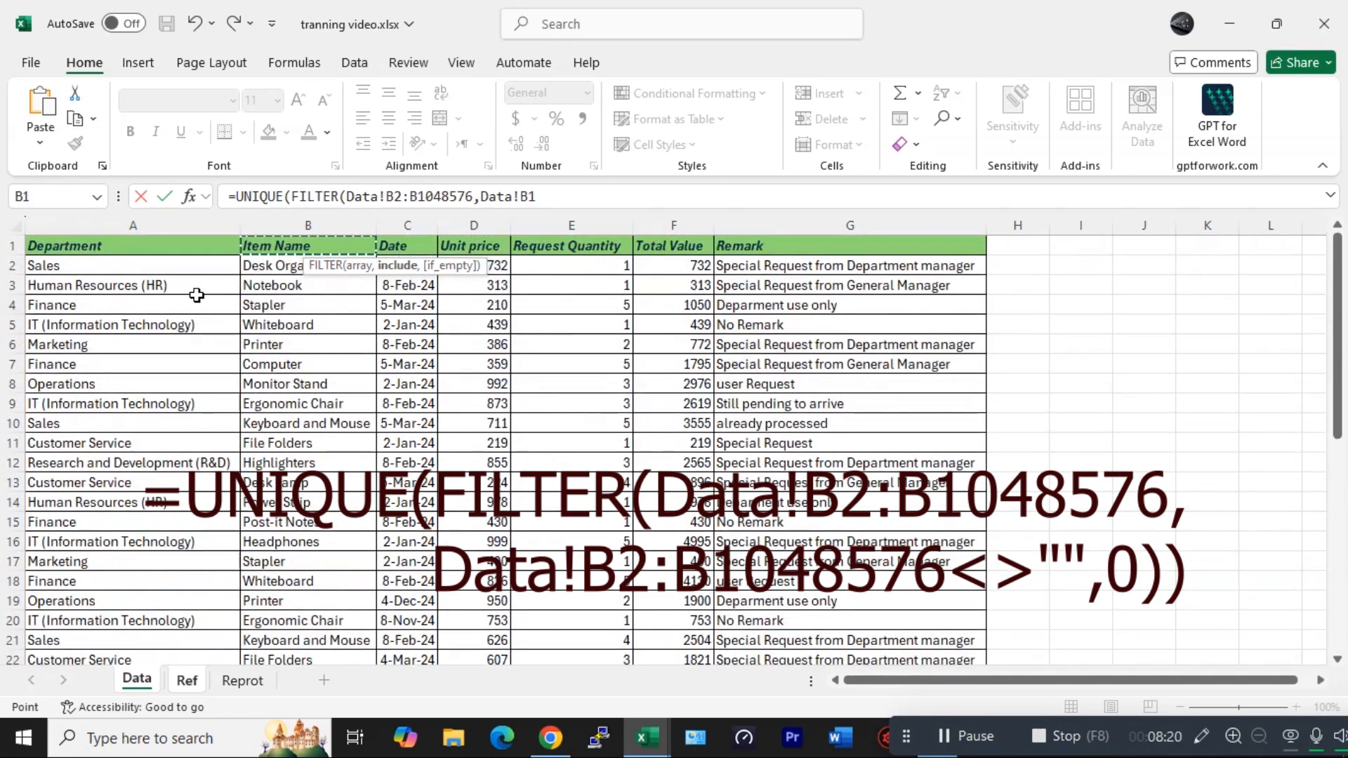
{"action": "left_click", "coordinate": [260, 263]}
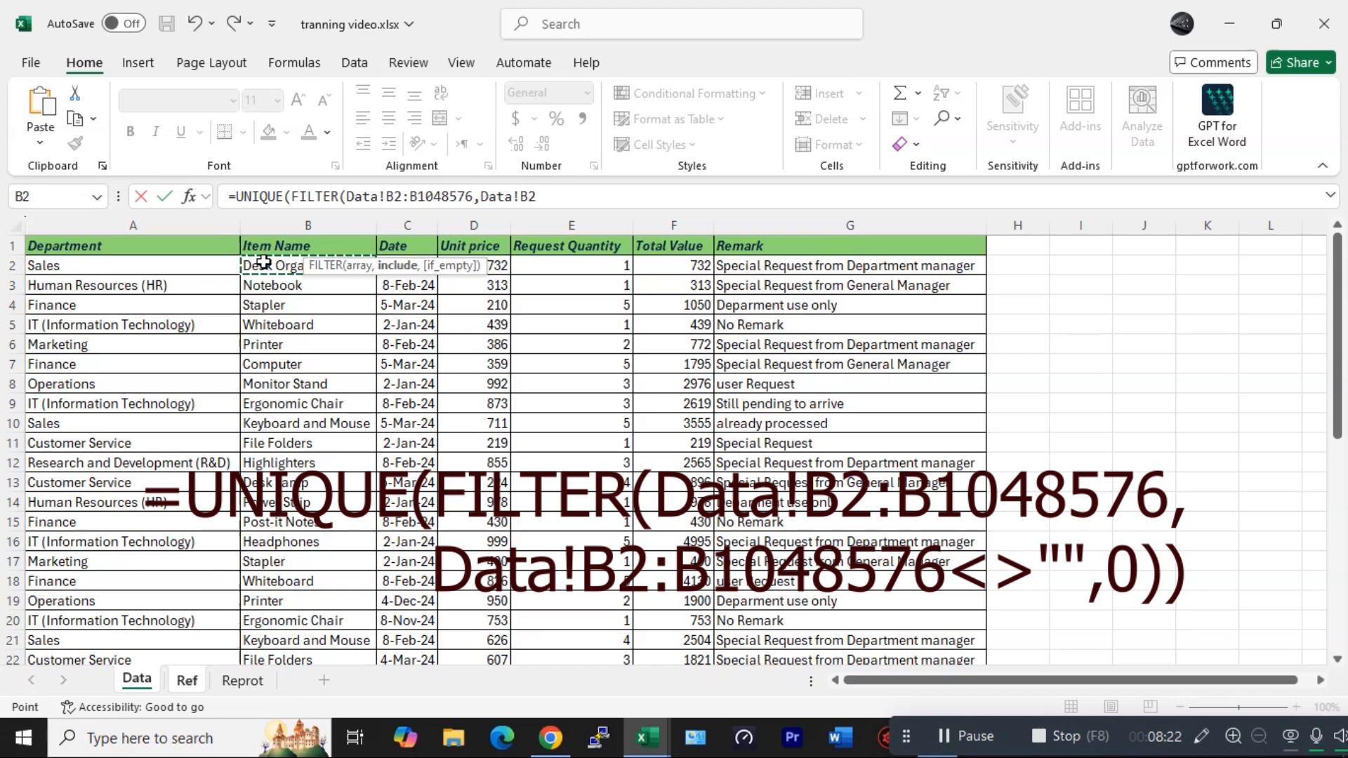
{"action": "key", "text": "ctrl+shift+Down"}
{"action": "key", "text": "ctrl+shift+Down"}
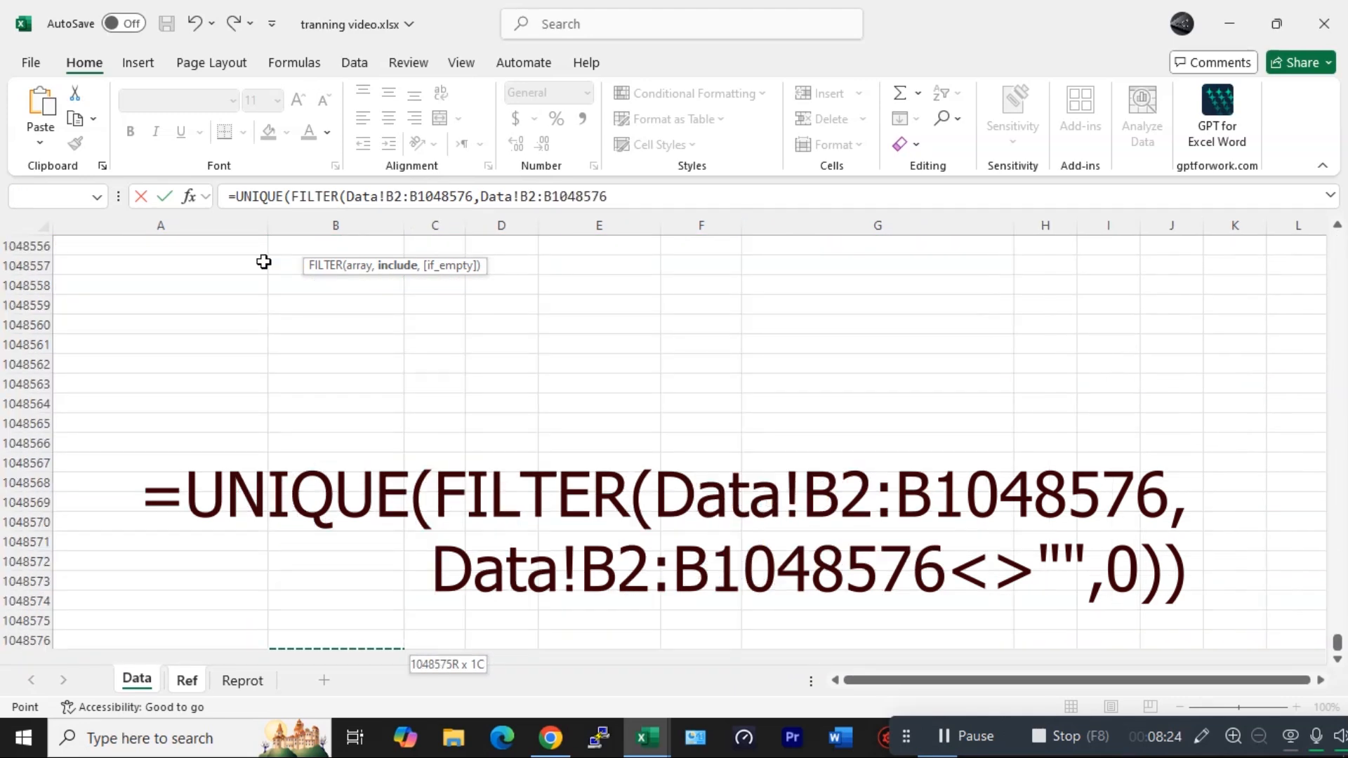
{"action": "type", "text": "<>\"\",0"}
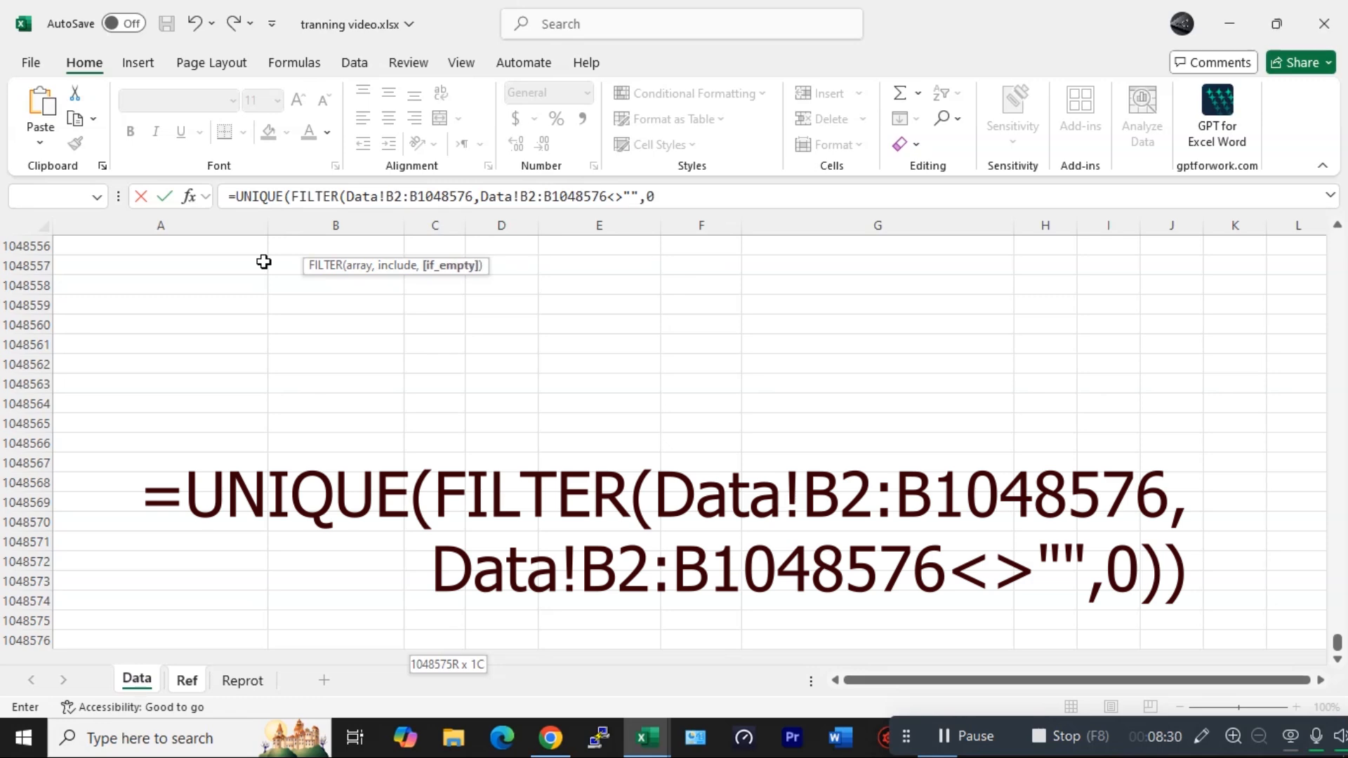
{"action": "type", "text": ")"}
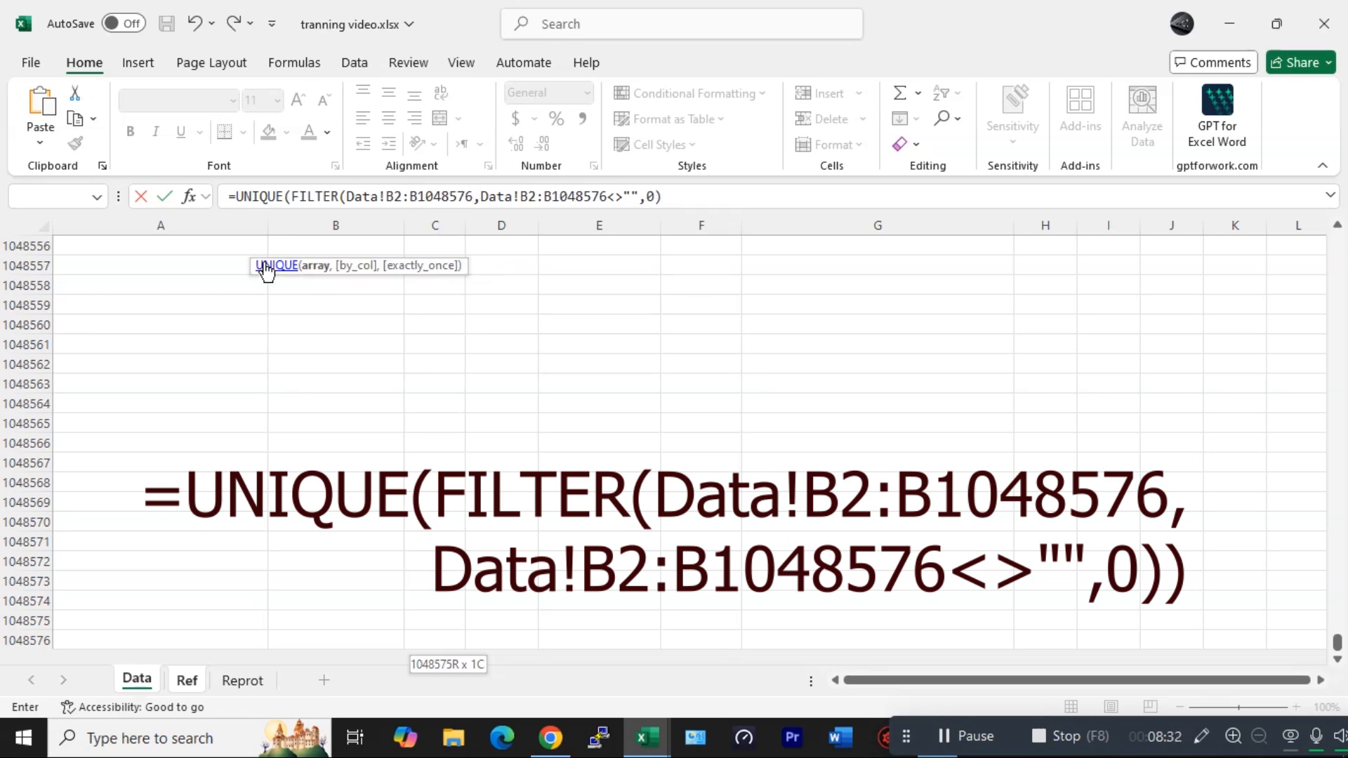
{"action": "type", "text": ")"}
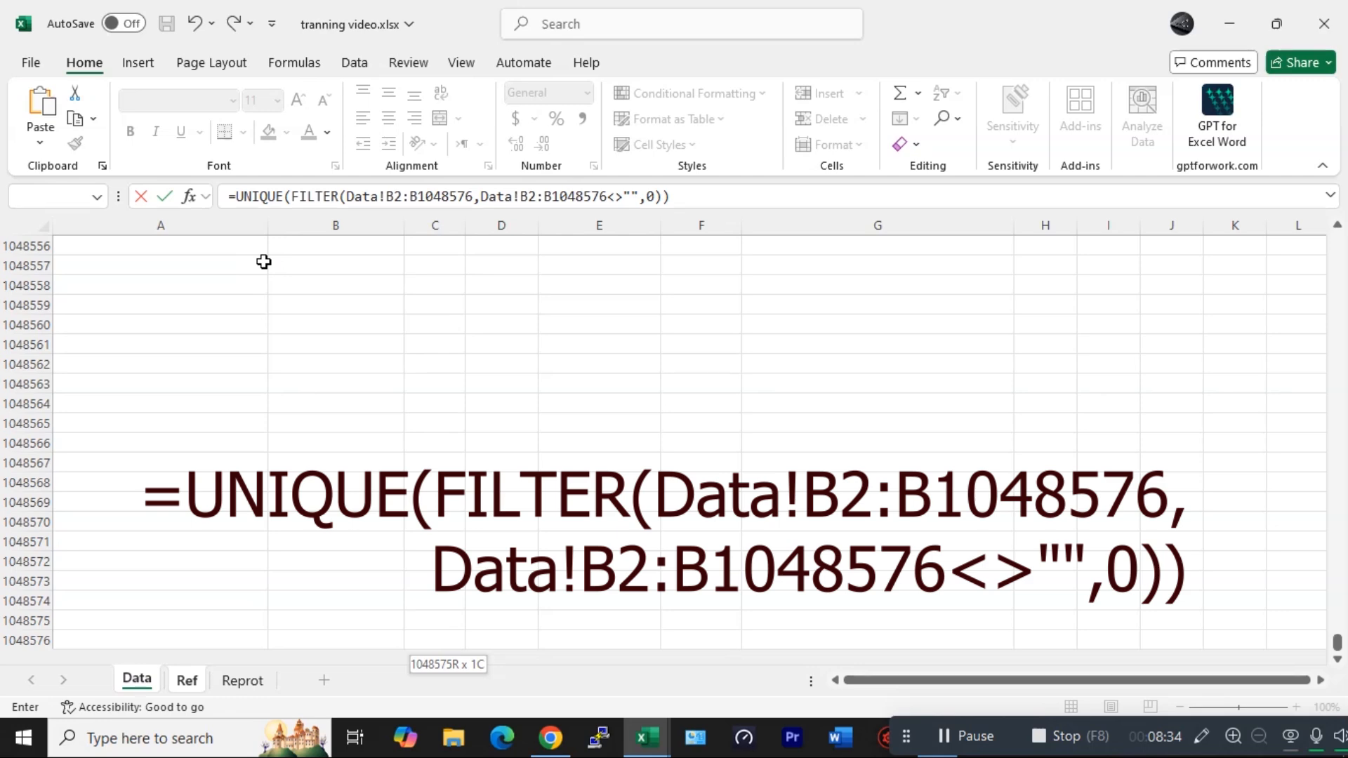
{"action": "key", "text": "Return"}
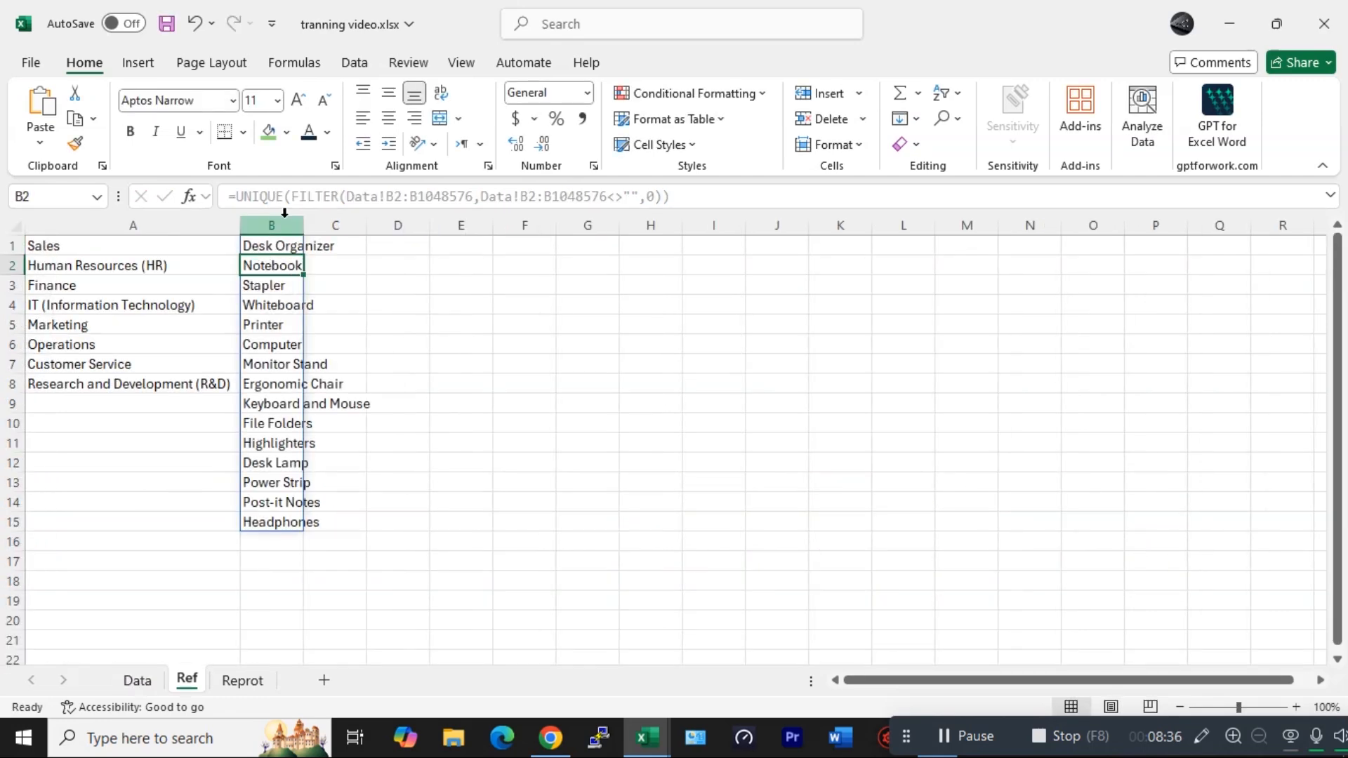
{"action": "double_click", "coordinate": [304, 222]}
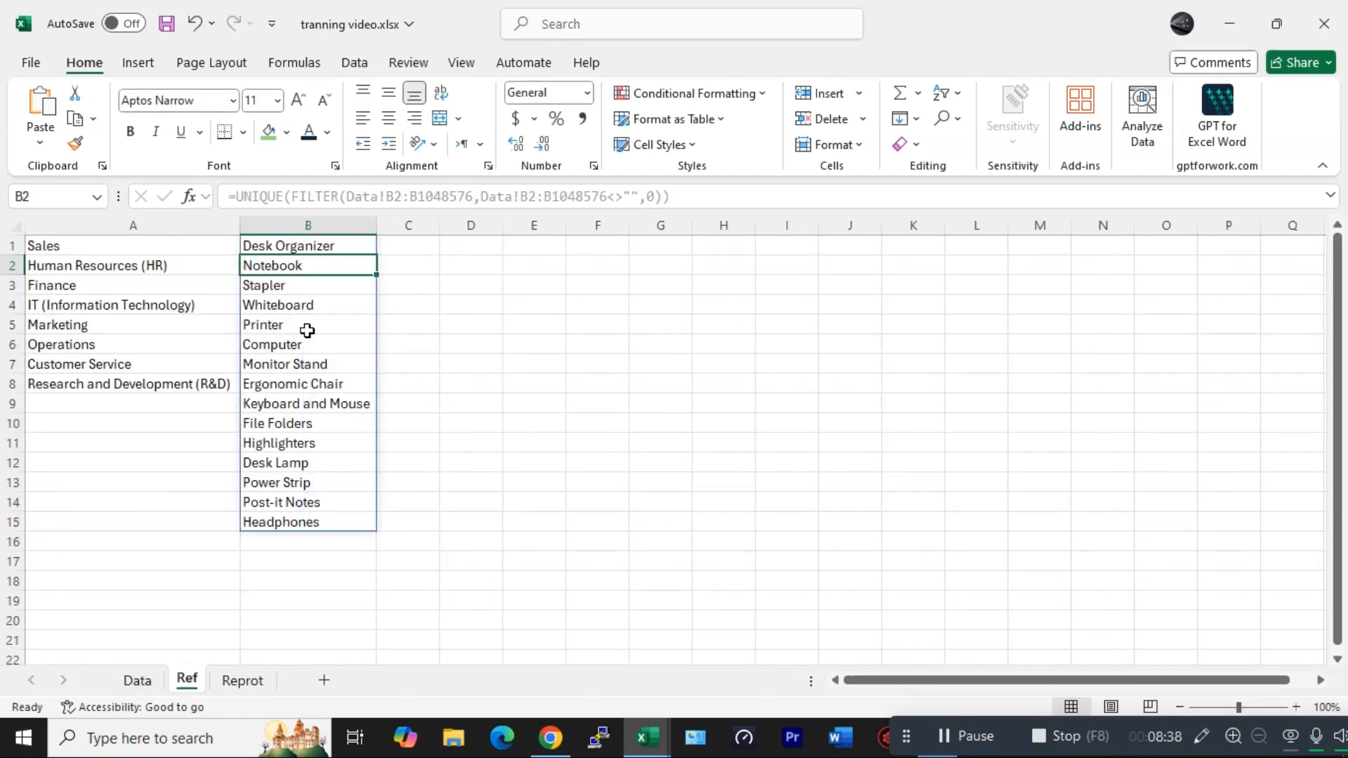
- On the Reprot sheet, set C4 to =Data!A1 to show the Department header
{"action": "left_click", "coordinate": [242, 680]}
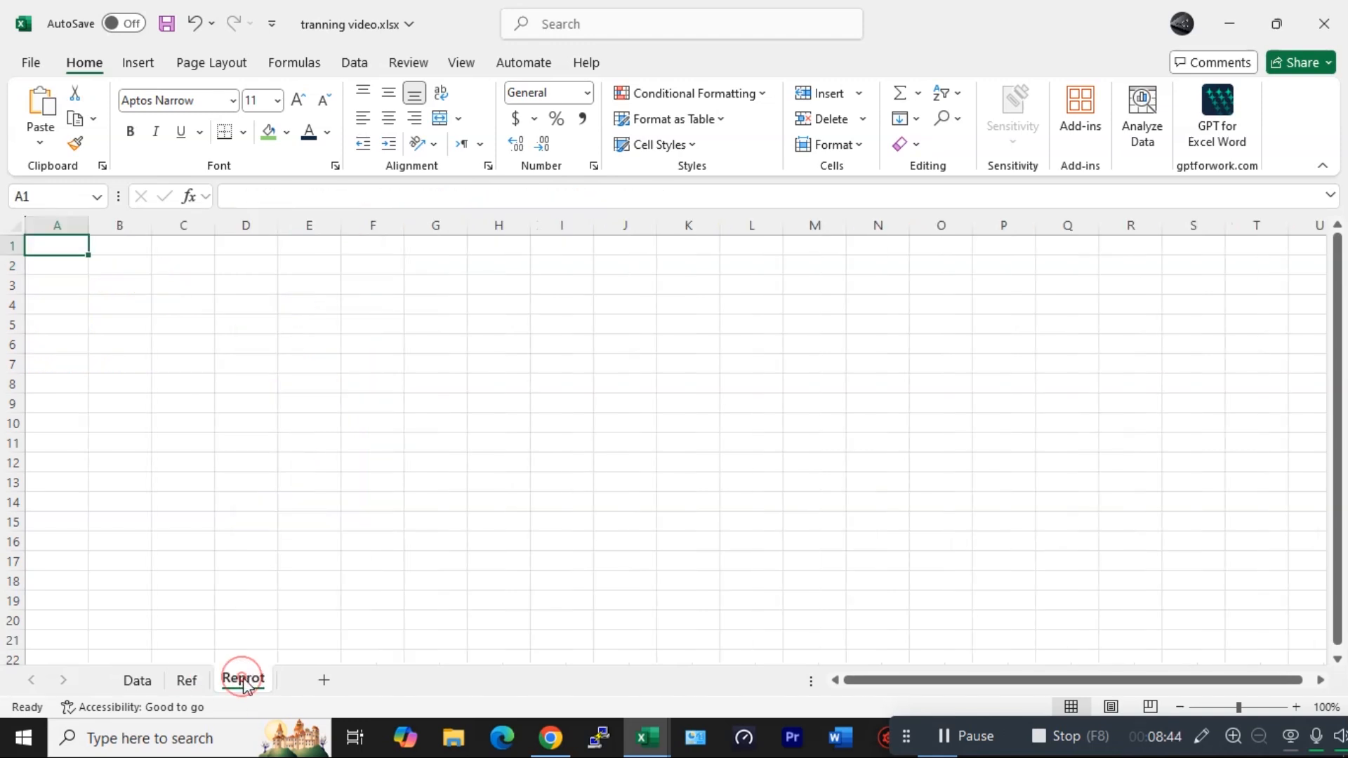
{"action": "left_click", "coordinate": [301, 308]}
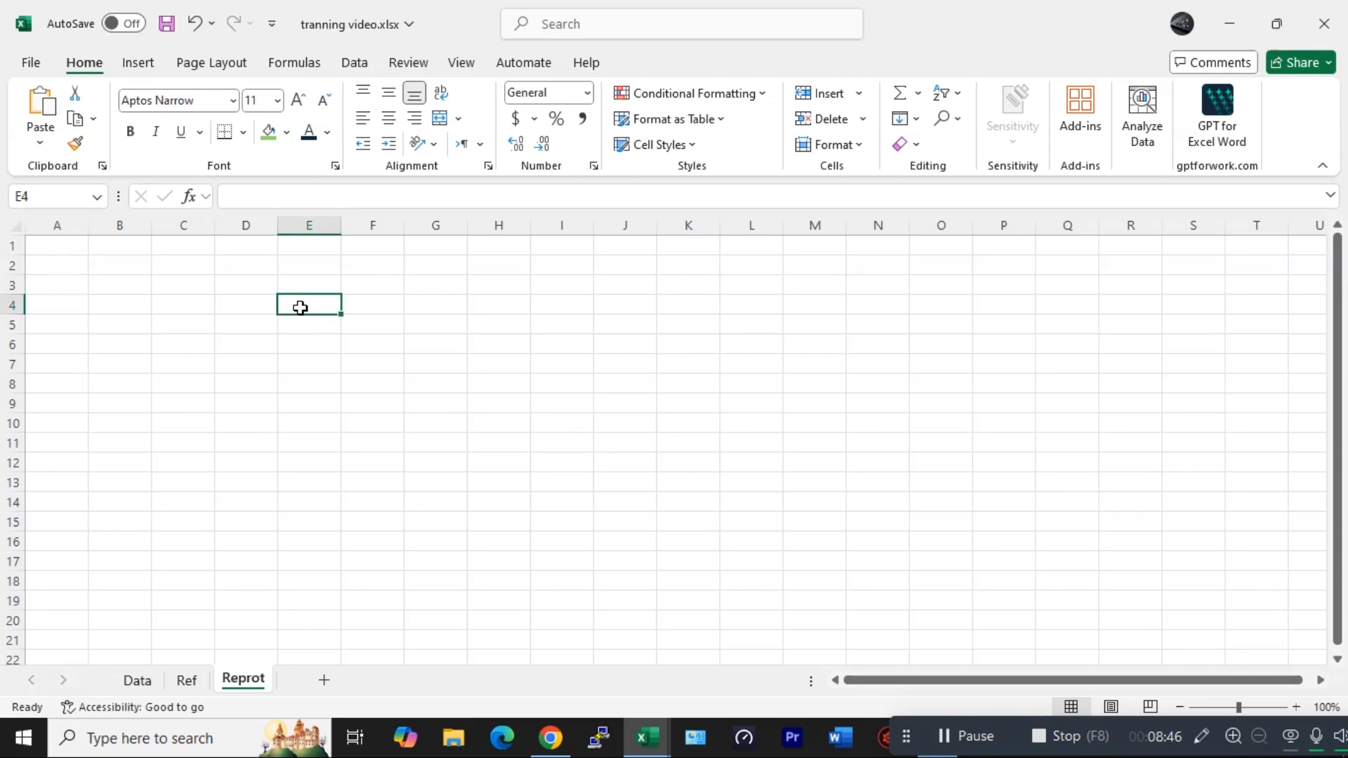
{"action": "left_click", "coordinate": [211, 304]}
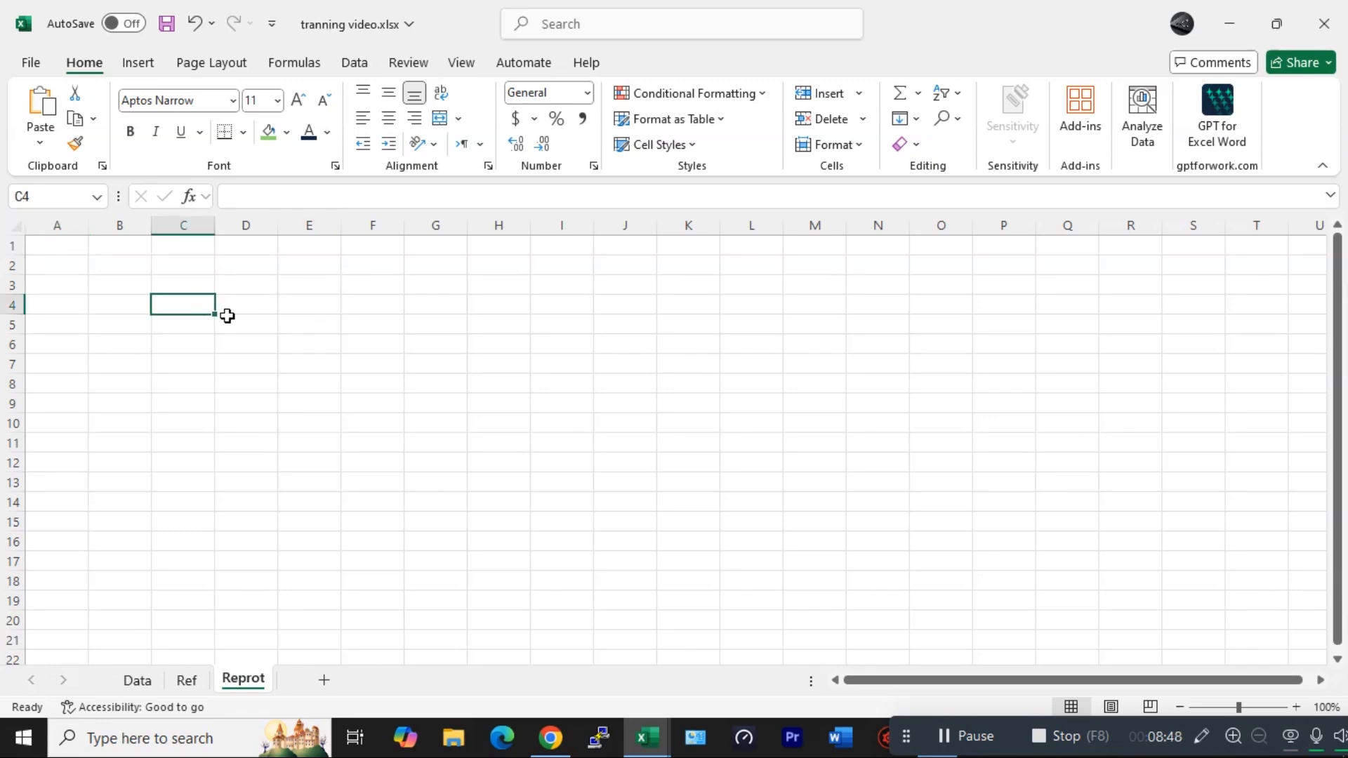
{"action": "type", "text": "="}
{"action": "left_click", "coordinate": [137, 680]}
{"action": "scroll", "coordinate": [118, 371], "scroll_direction": "up", "scroll_amount": 13}
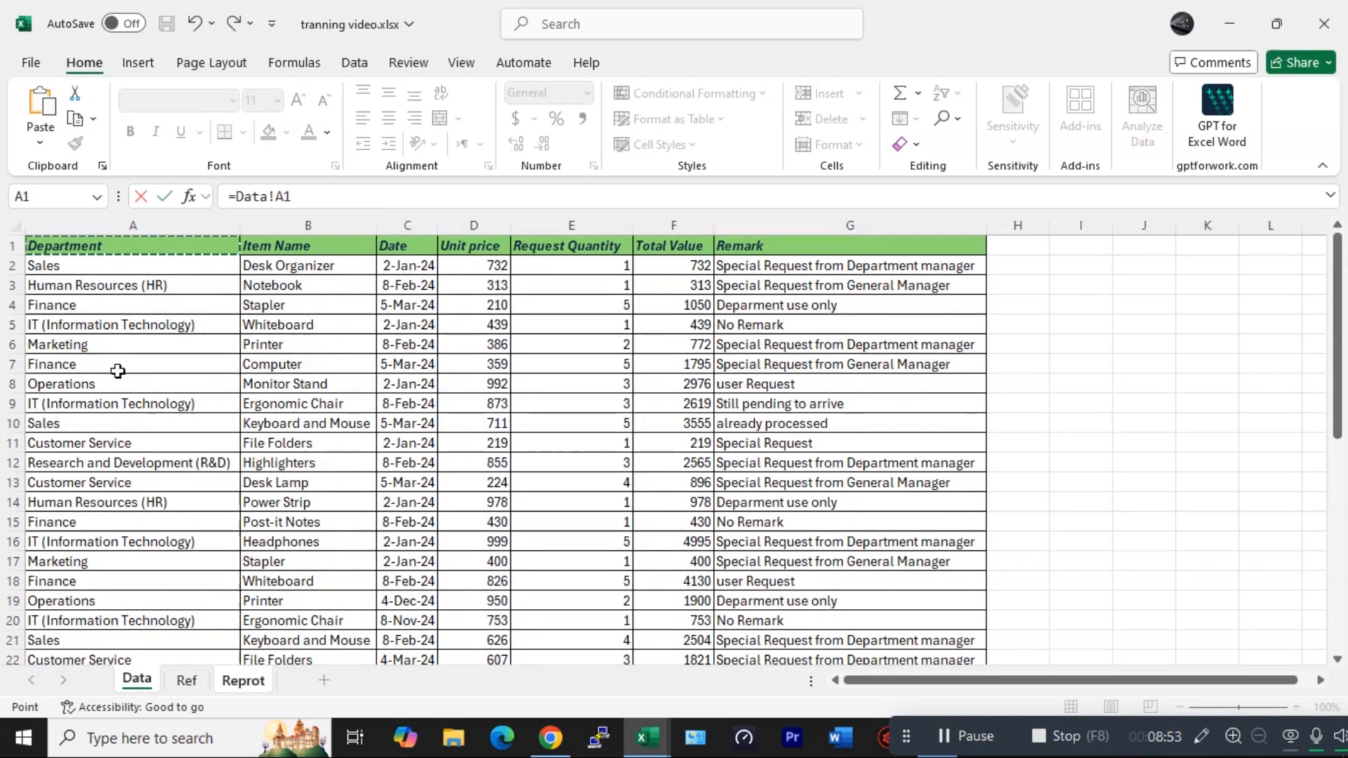
{"action": "key", "text": "Return"}
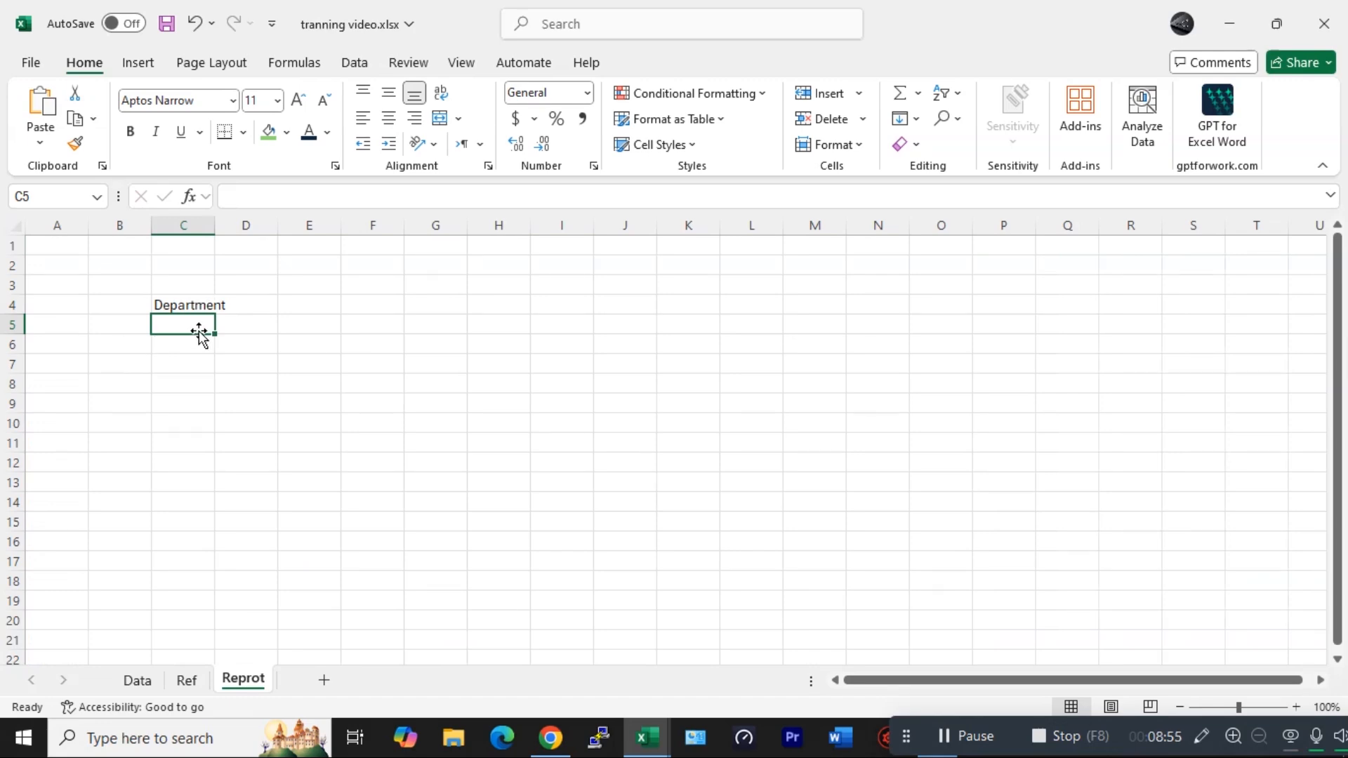
- Set Reprot C5 to =Data!B1 for the Item Name header and widen column C to fit
{"action": "type", "text": "="}
{"action": "left_click", "coordinate": [138, 680]}
{"action": "left_click", "coordinate": [286, 247]}
{"action": "key", "text": "Return"}
{"action": "double_click", "coordinate": [214, 225]}
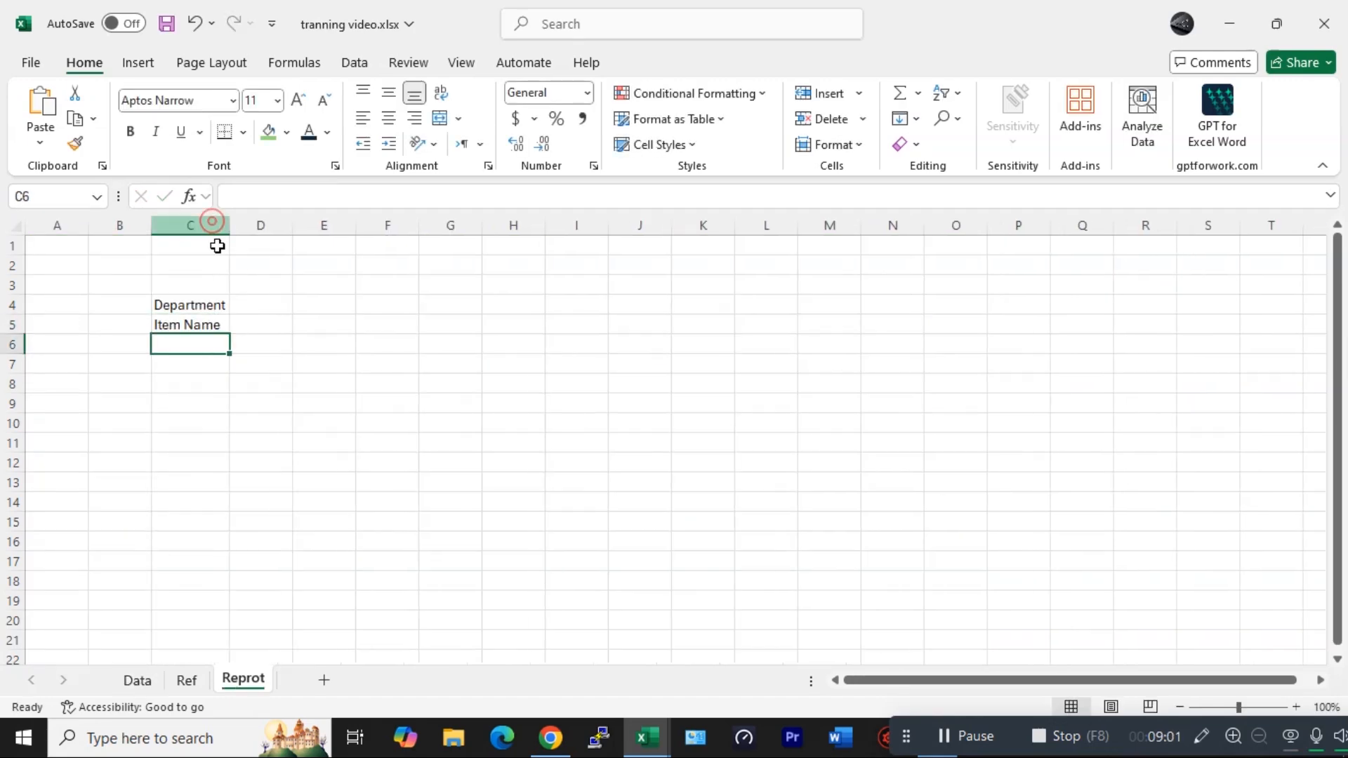
- Switch to the expence Report workbook and review the Department dropdown on its report sheet
{"action": "left_click", "coordinate": [262, 301]}
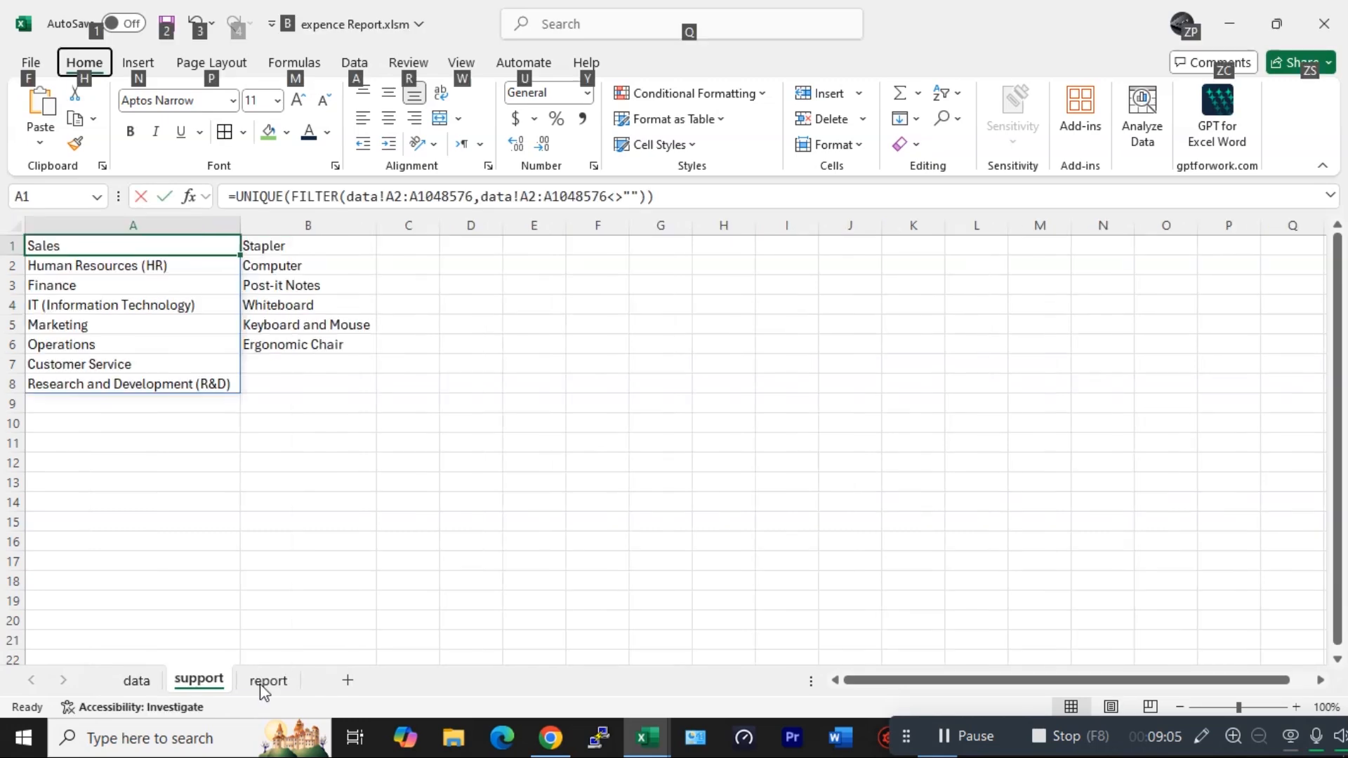
{"action": "left_click", "coordinate": [267, 679]}
{"action": "left_click", "coordinate": [433, 296]}
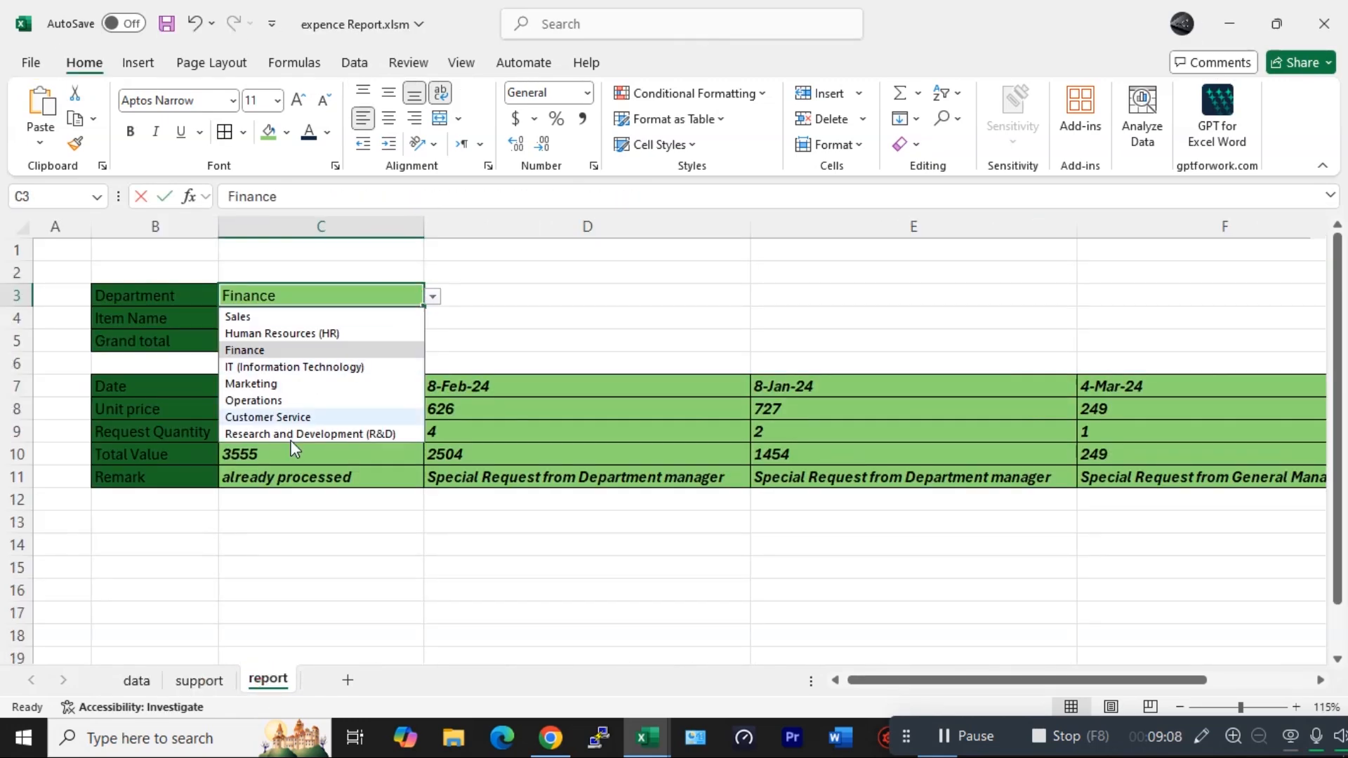
{"action": "left_click", "coordinate": [513, 280]}
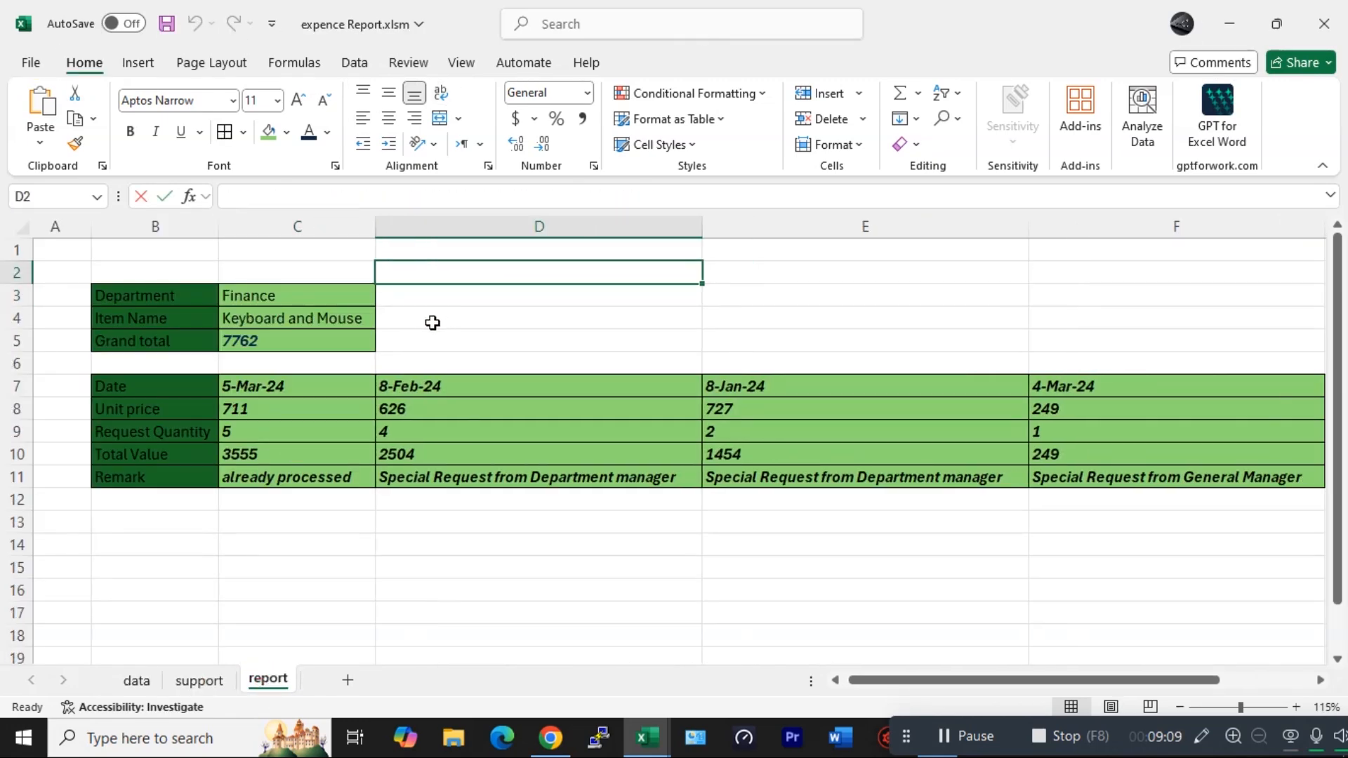
{"action": "key", "text": "alt+Tab"}
- Add a List data validation to Reprot D4 with source =Ref!$A$1# for the department dropdown
{"action": "left_click", "coordinate": [211, 302]}
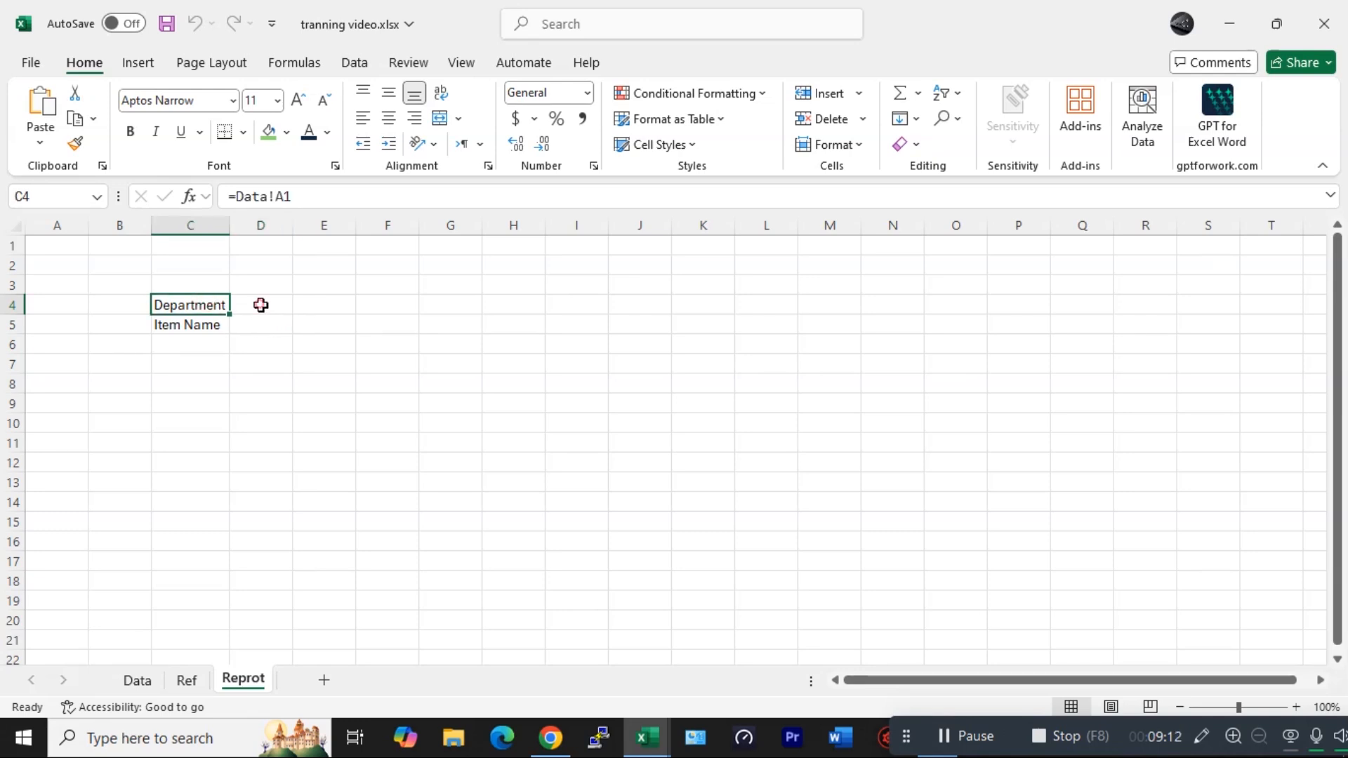
{"action": "left_click", "coordinate": [261, 304]}
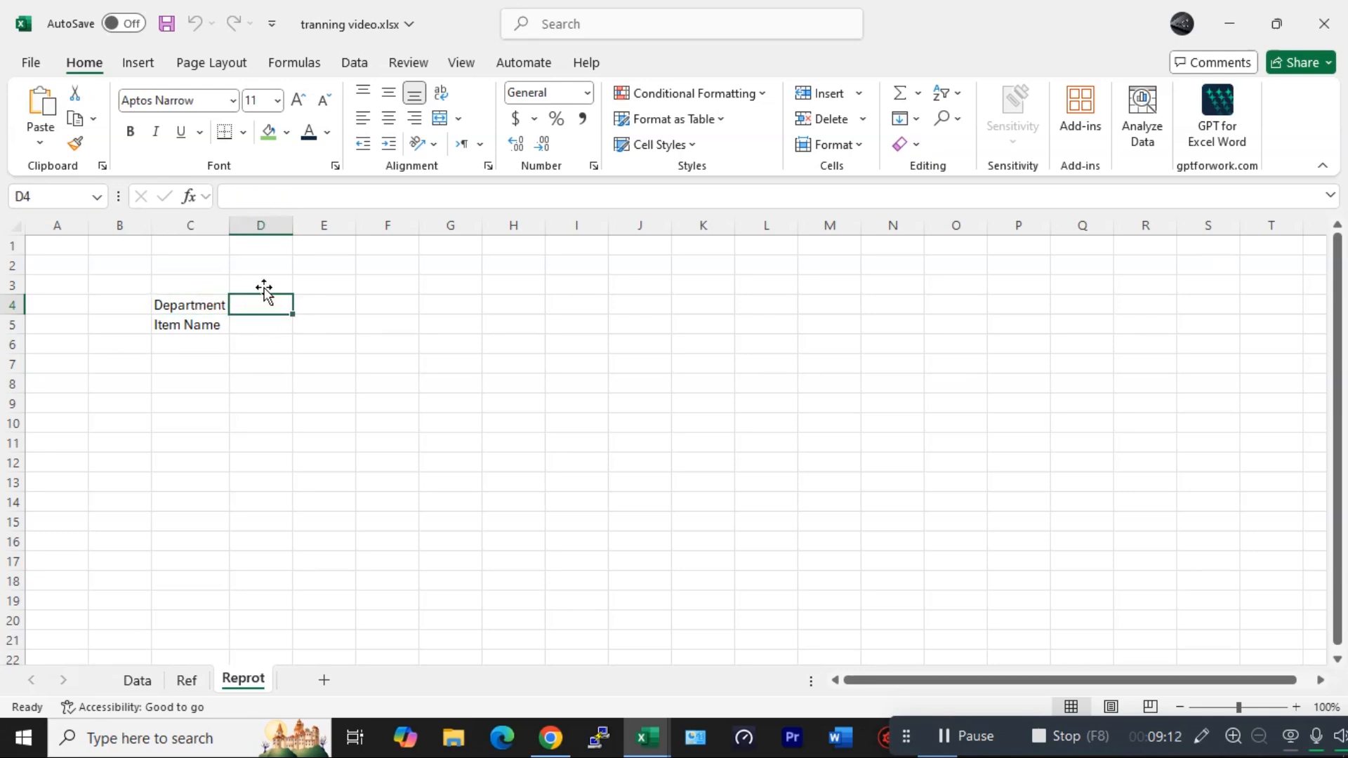
{"action": "left_click", "coordinate": [355, 63]}
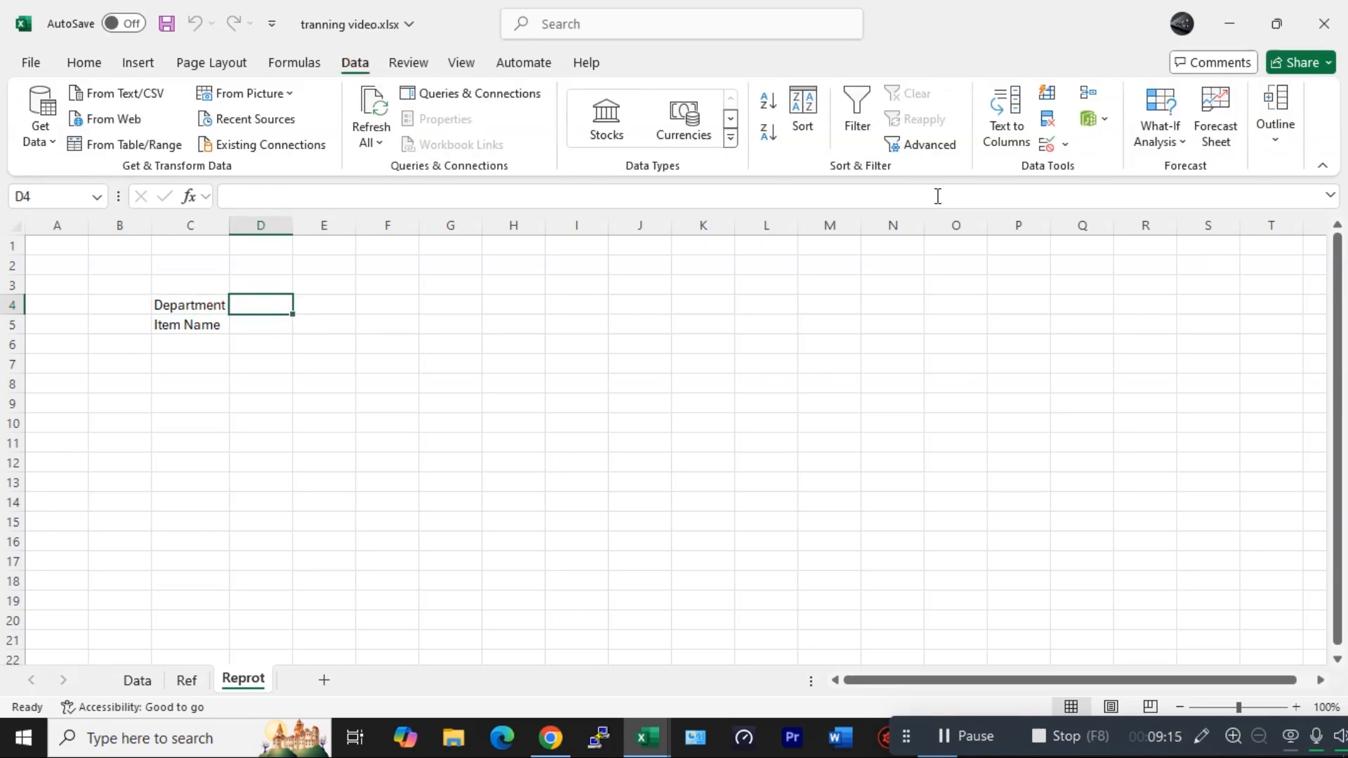
{"action": "left_click", "coordinate": [1047, 145]}
{"action": "left_click", "coordinate": [795, 194]}
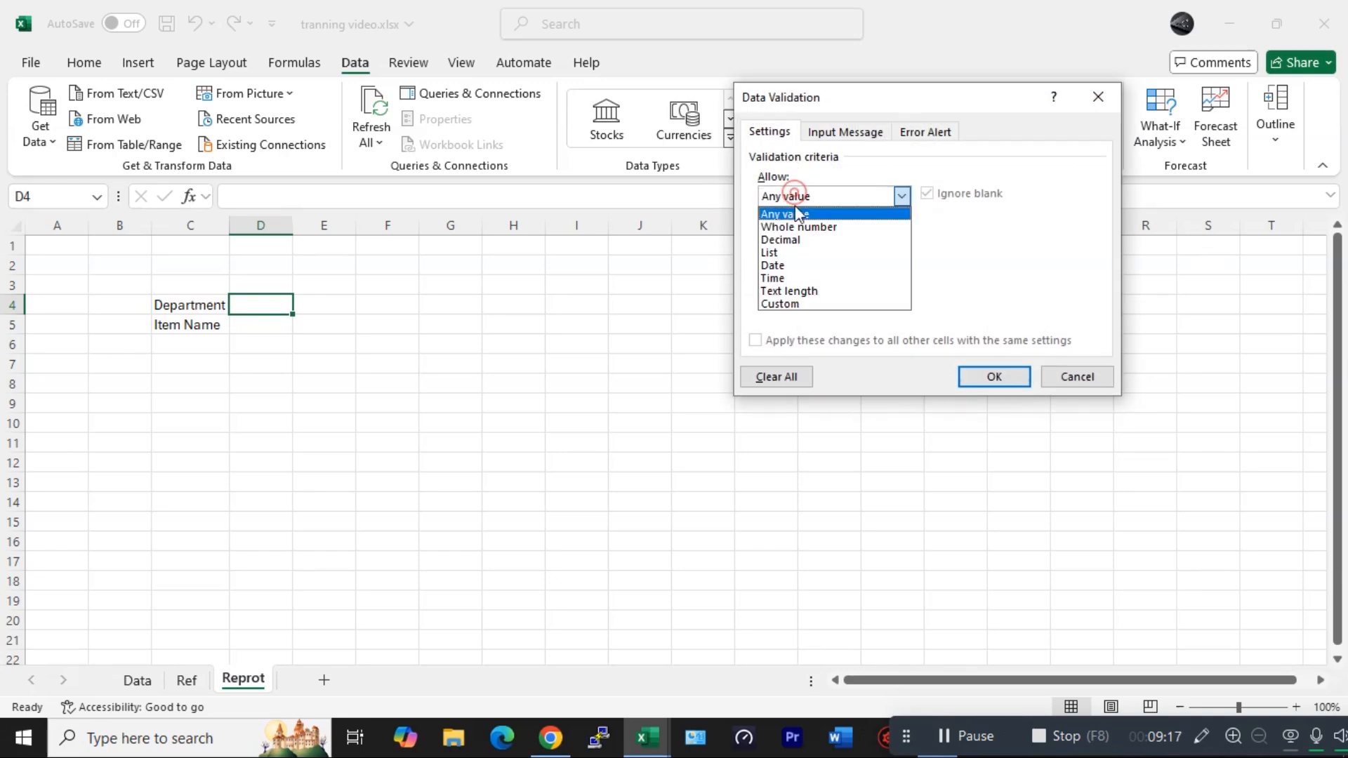
{"action": "left_click", "coordinate": [769, 252]}
{"action": "left_click", "coordinate": [829, 275]}
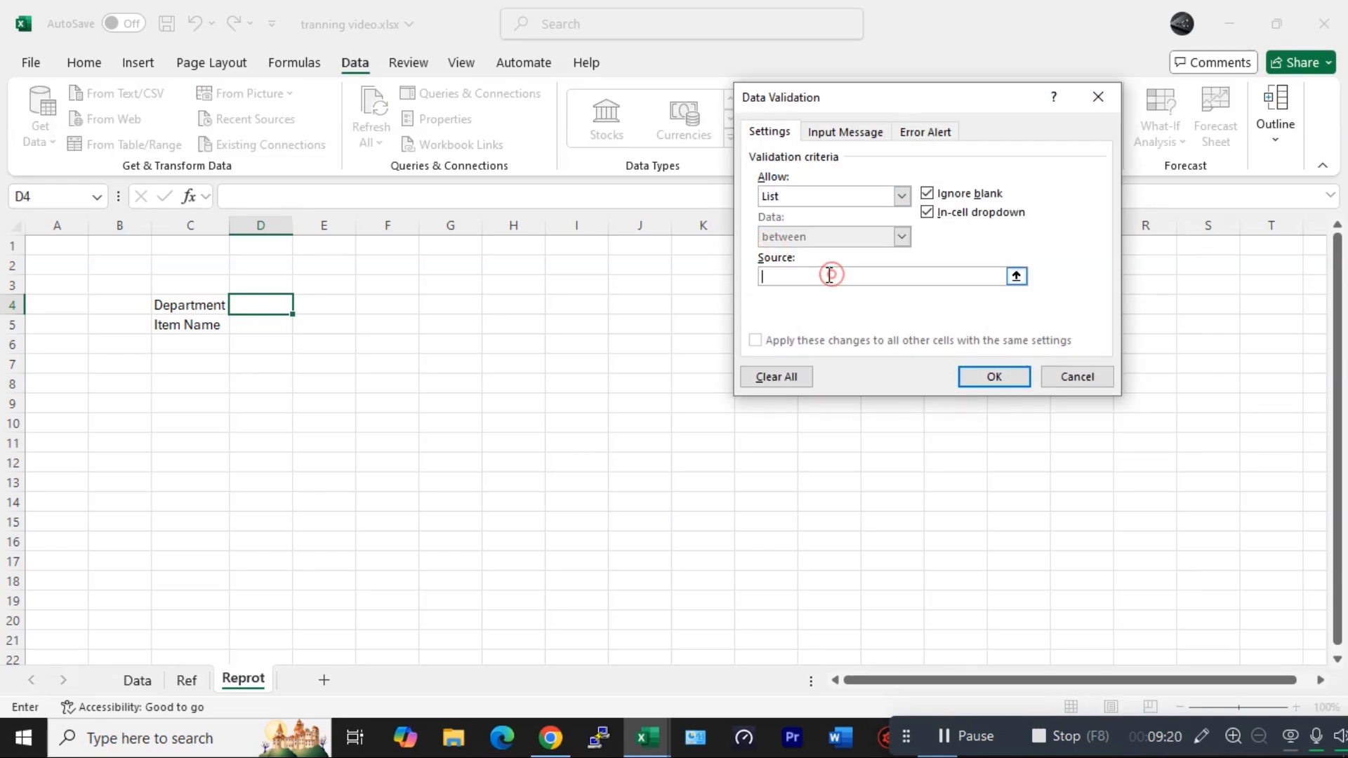
{"action": "left_click", "coordinate": [187, 680]}
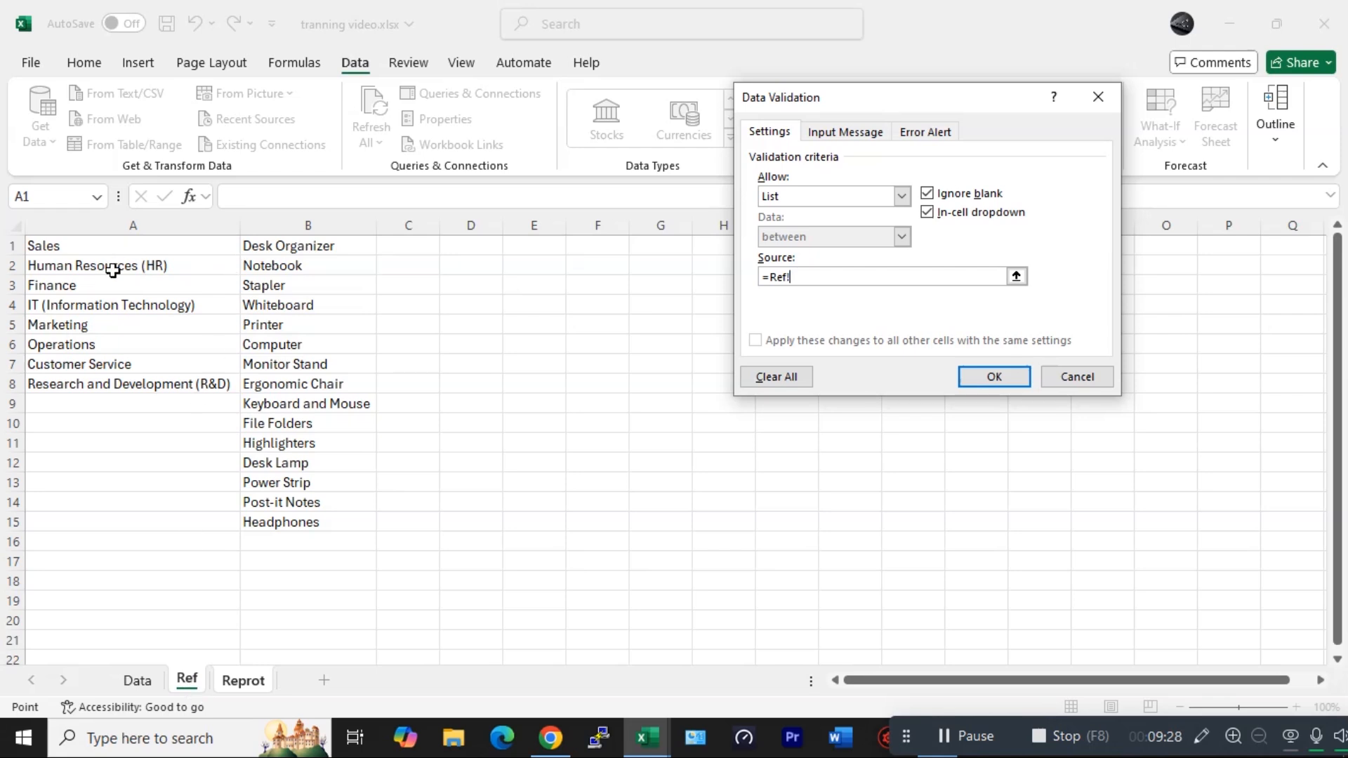
{"action": "left_click", "coordinate": [54, 245]}
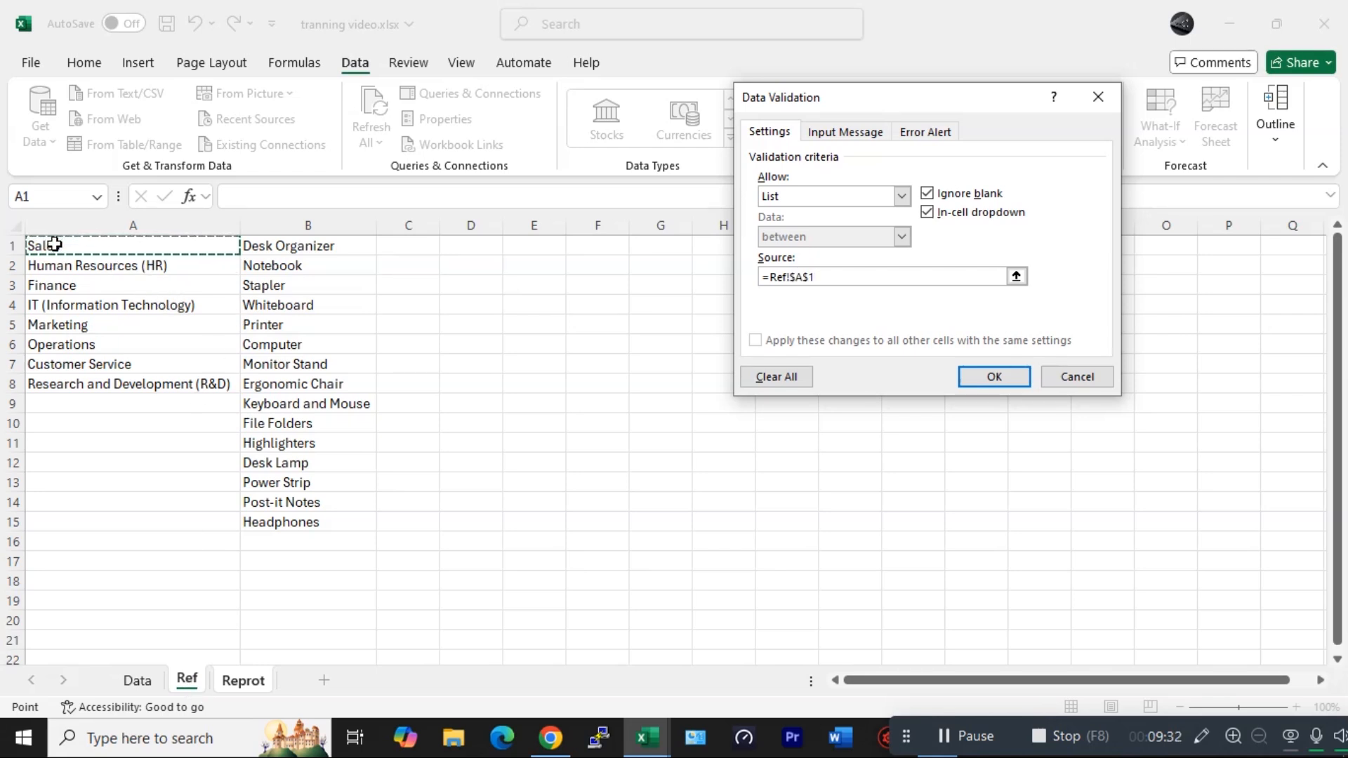
{"action": "type", "text": "#"}
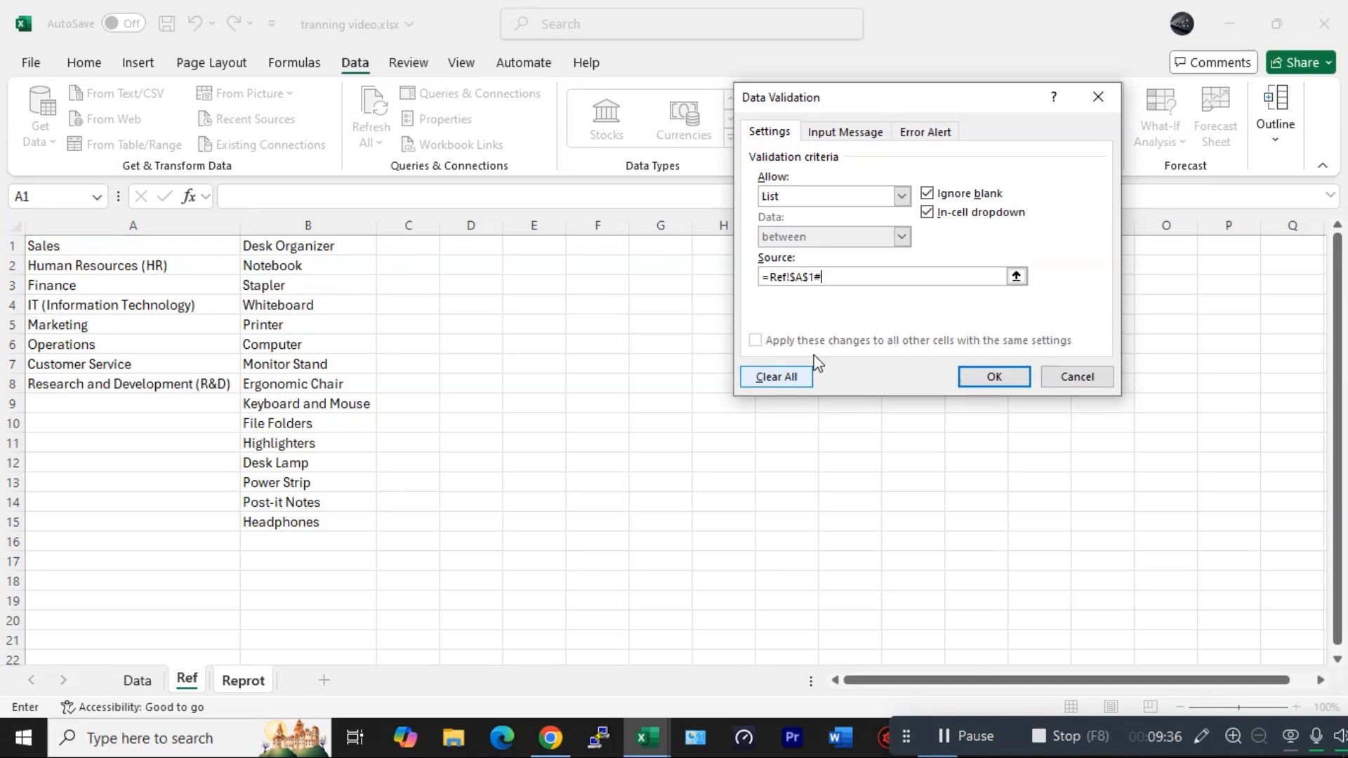
{"action": "left_click", "coordinate": [1010, 379]}
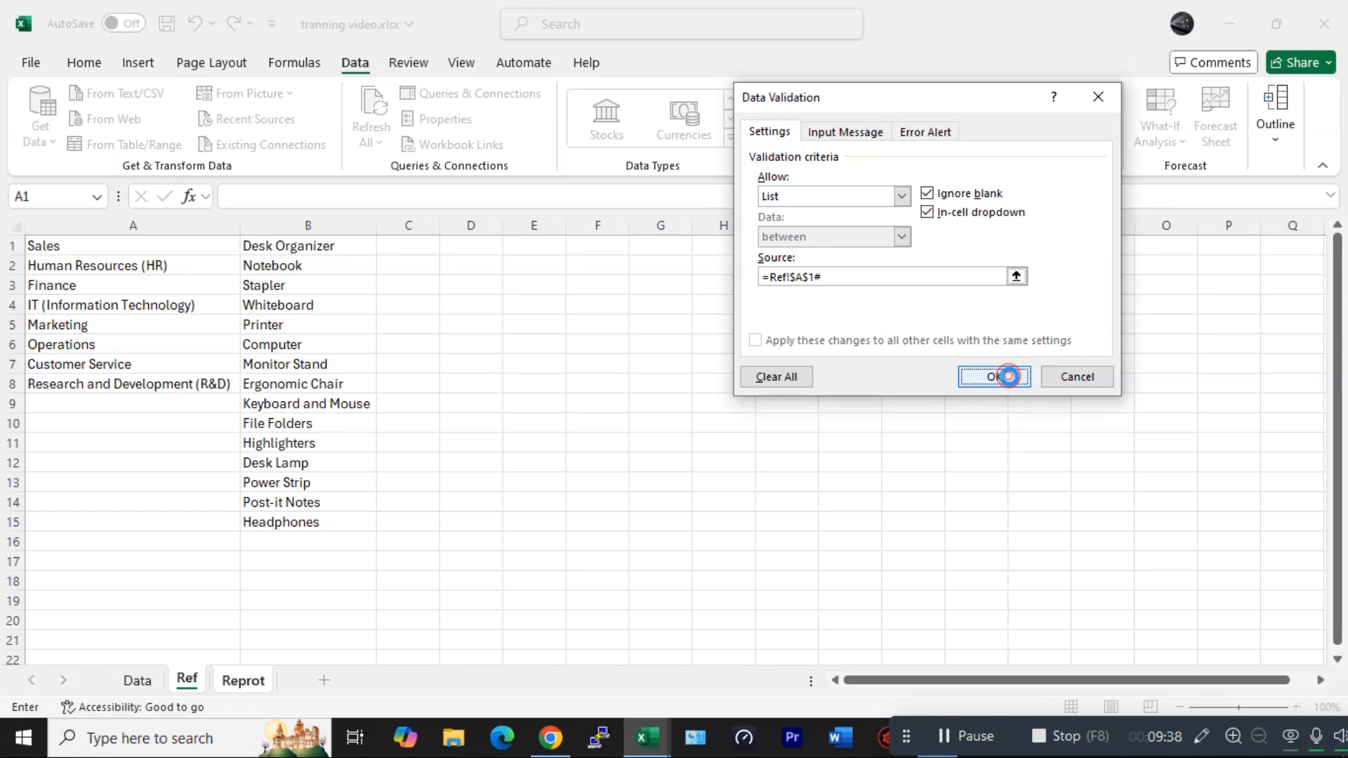
- Confirm the D4 department validation and pick Human Resources (HR) from its dropdown
{"action": "left_click", "coordinate": [309, 306]}
{"action": "left_click", "coordinate": [242, 305]}
{"action": "left_click", "coordinate": [302, 306]}
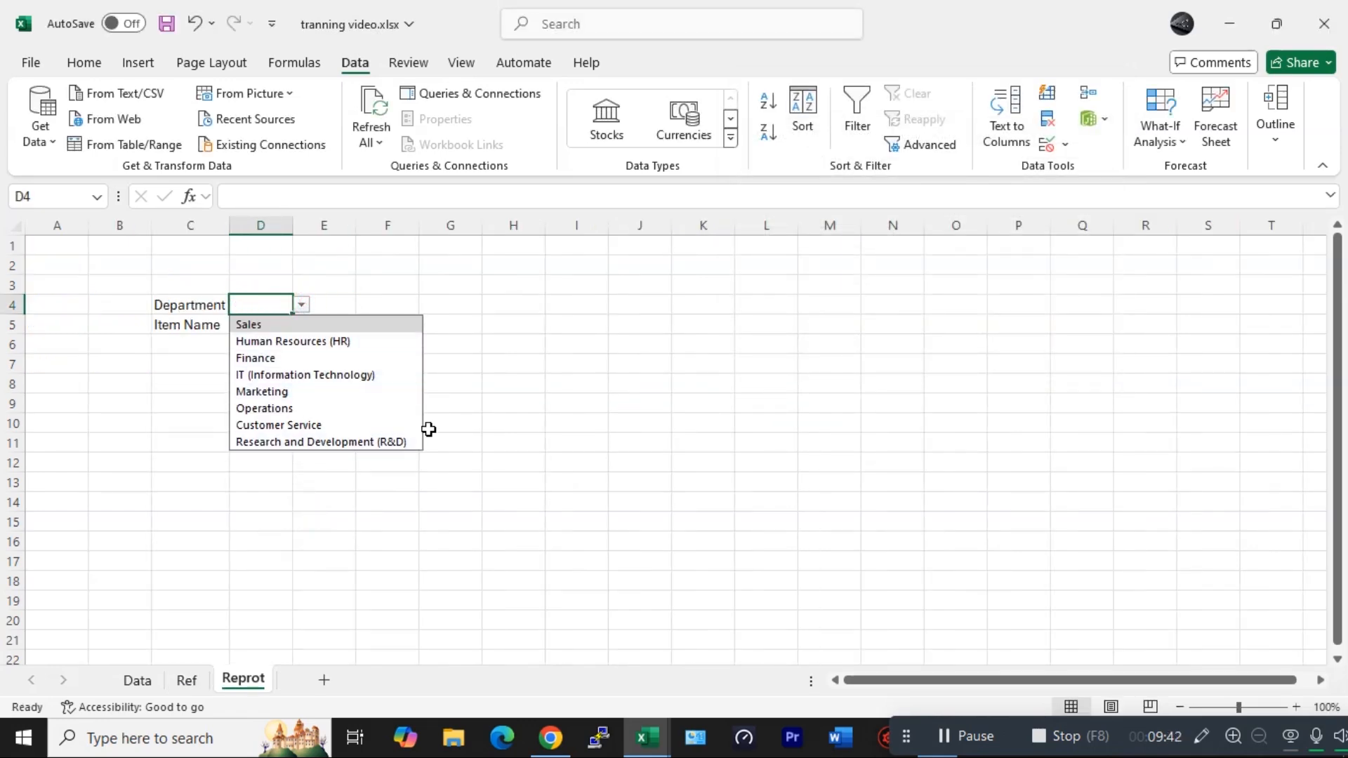
{"action": "left_click", "coordinate": [592, 396]}
- Add a List data validation to Reprot D5 with source =Ref!$B$1# for the item dropdown
{"action": "left_click", "coordinate": [261, 324]}
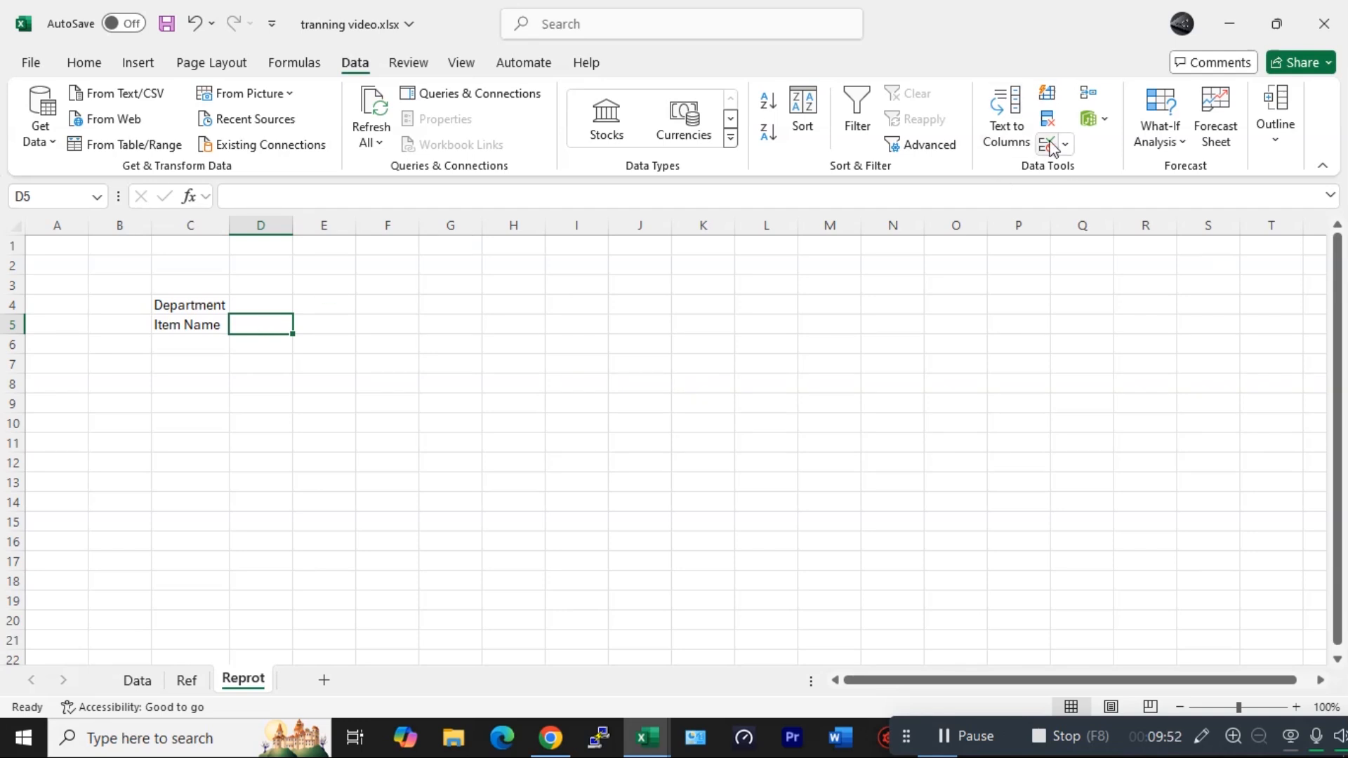
{"action": "left_click", "coordinate": [1046, 144]}
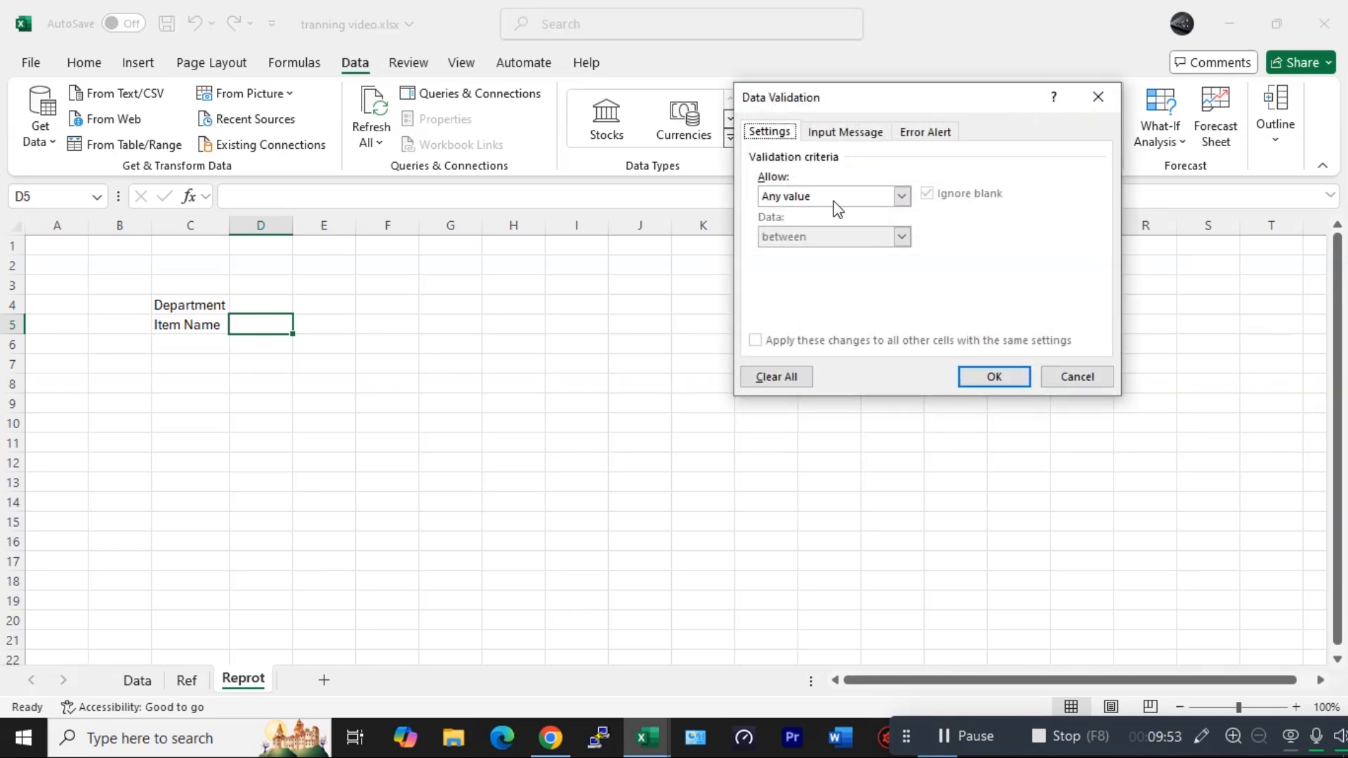
{"action": "left_click", "coordinate": [834, 199]}
{"action": "left_click", "coordinate": [778, 249]}
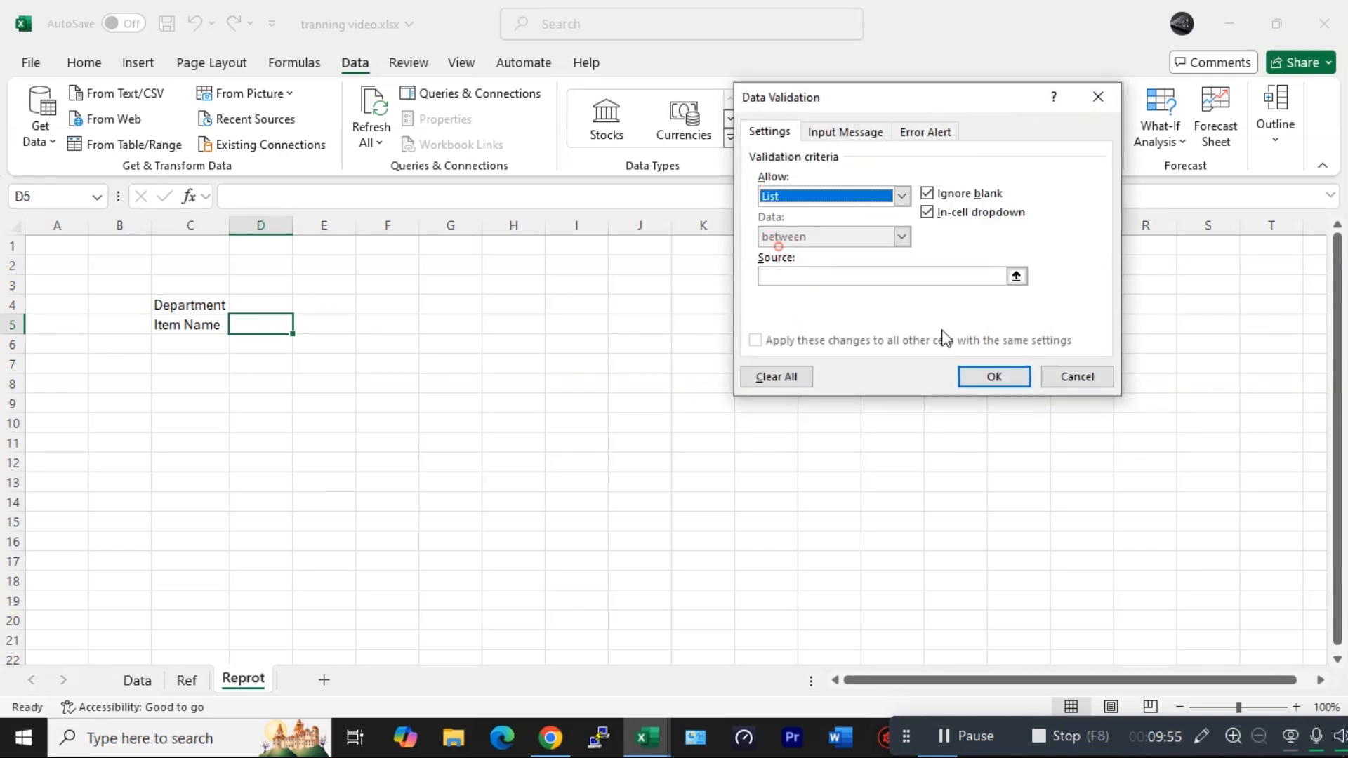
{"action": "left_click", "coordinate": [846, 276]}
{"action": "type", "text": "="}
{"action": "left_click", "coordinate": [186, 679]}
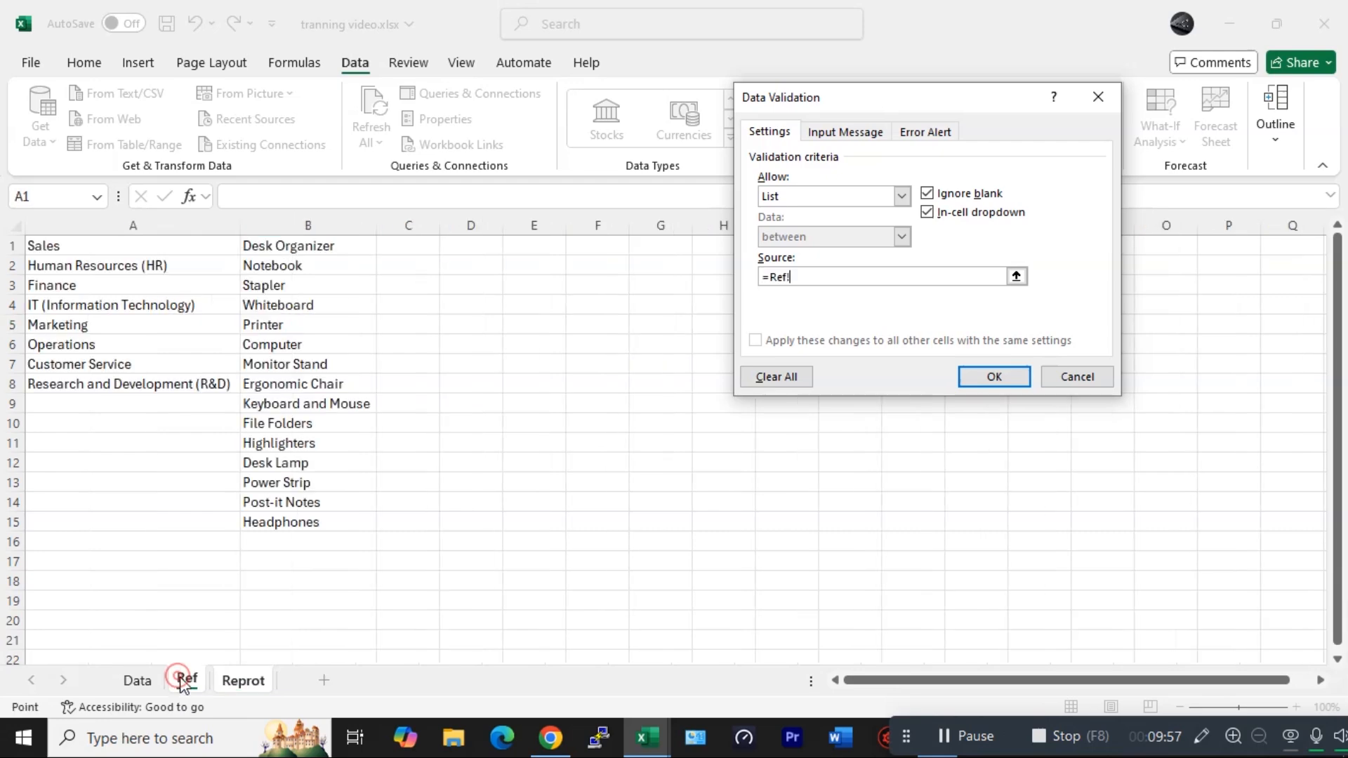
{"action": "left_click", "coordinate": [271, 247]}
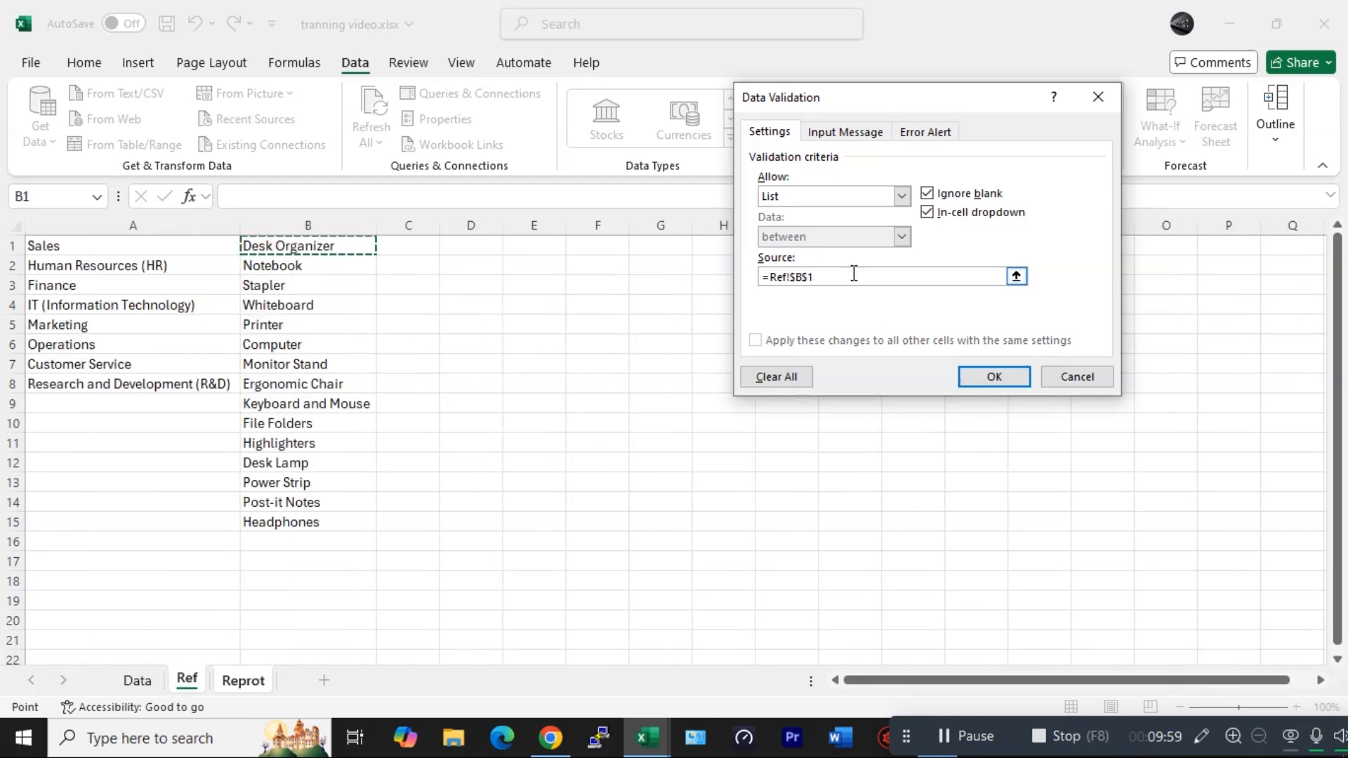
{"action": "type", "text": "#"}
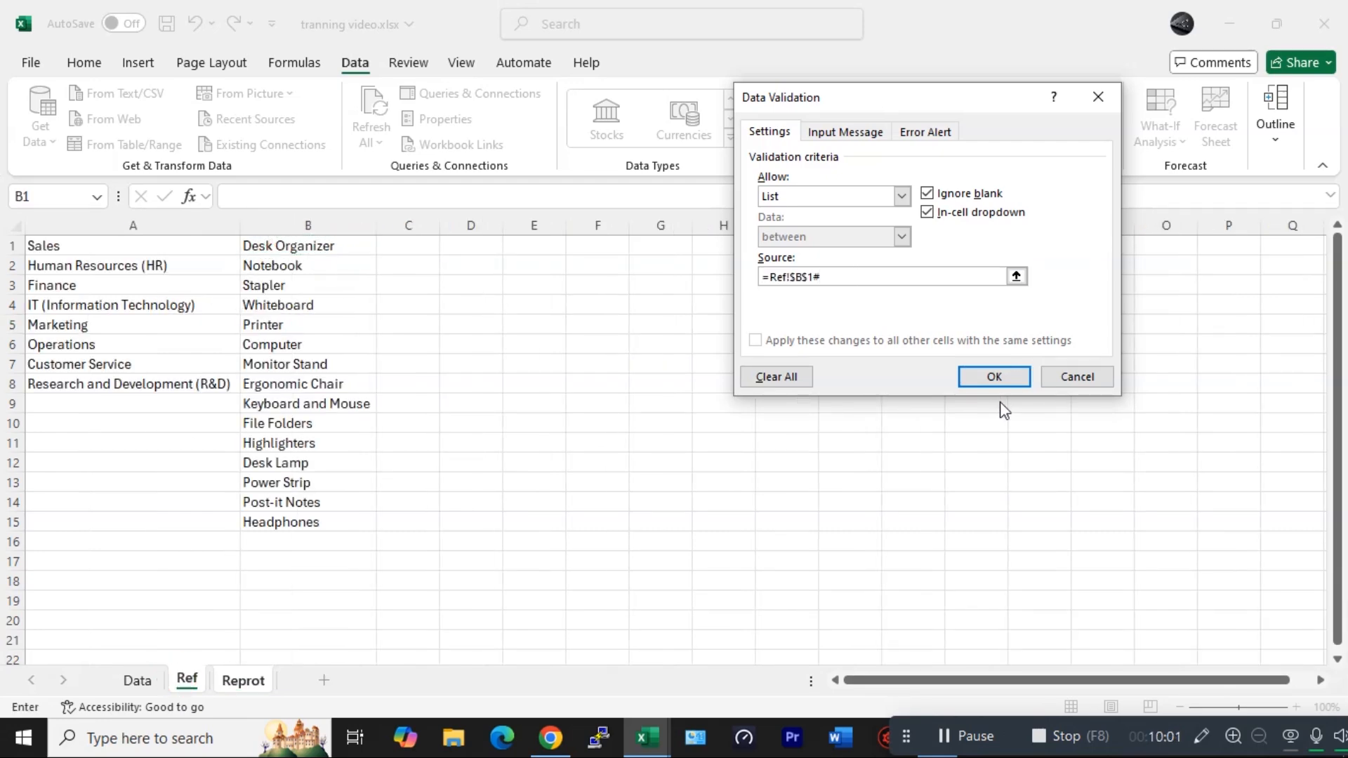
{"action": "left_click", "coordinate": [999, 378]}
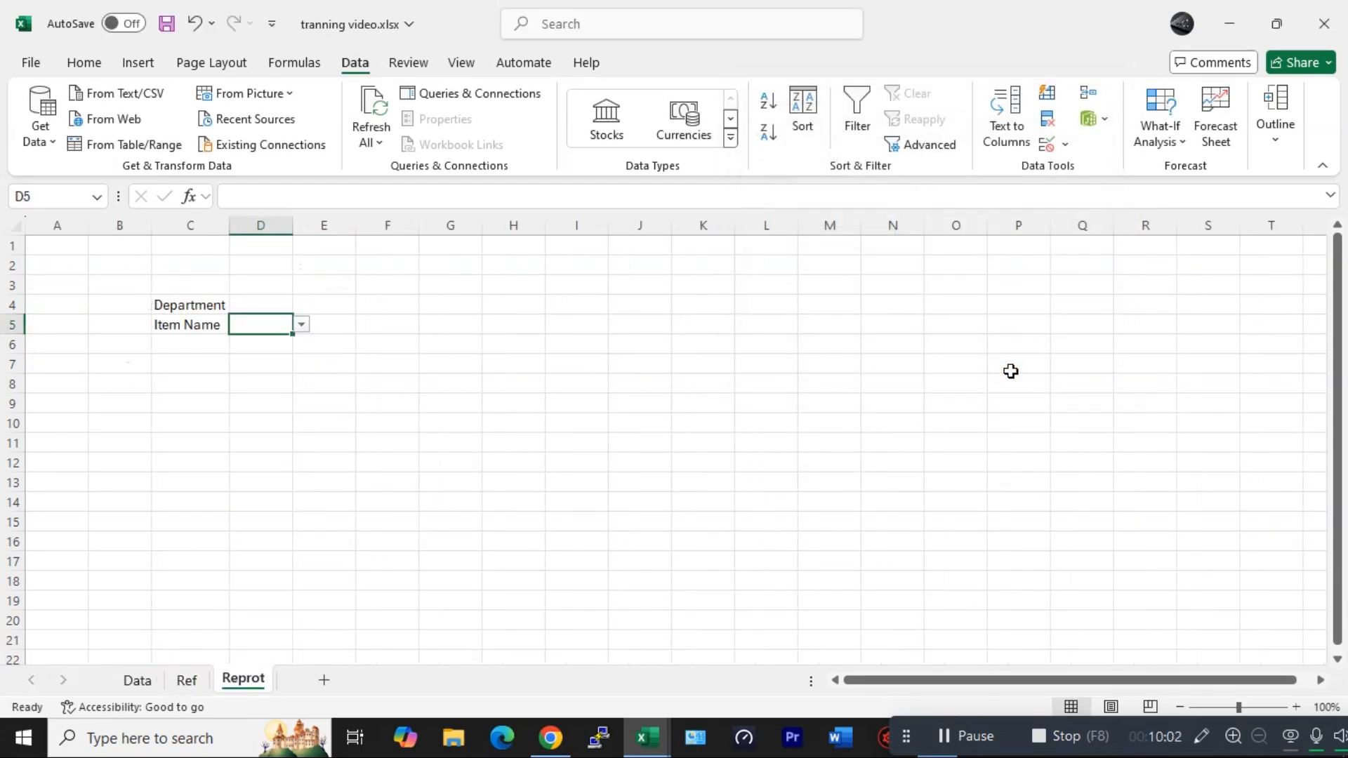
- Pick Desk Organizer from the D5 item dropdown
{"action": "left_click", "coordinate": [301, 326]}
{"action": "left_click", "coordinate": [277, 344]}
{"action": "left_click", "coordinate": [401, 342]}
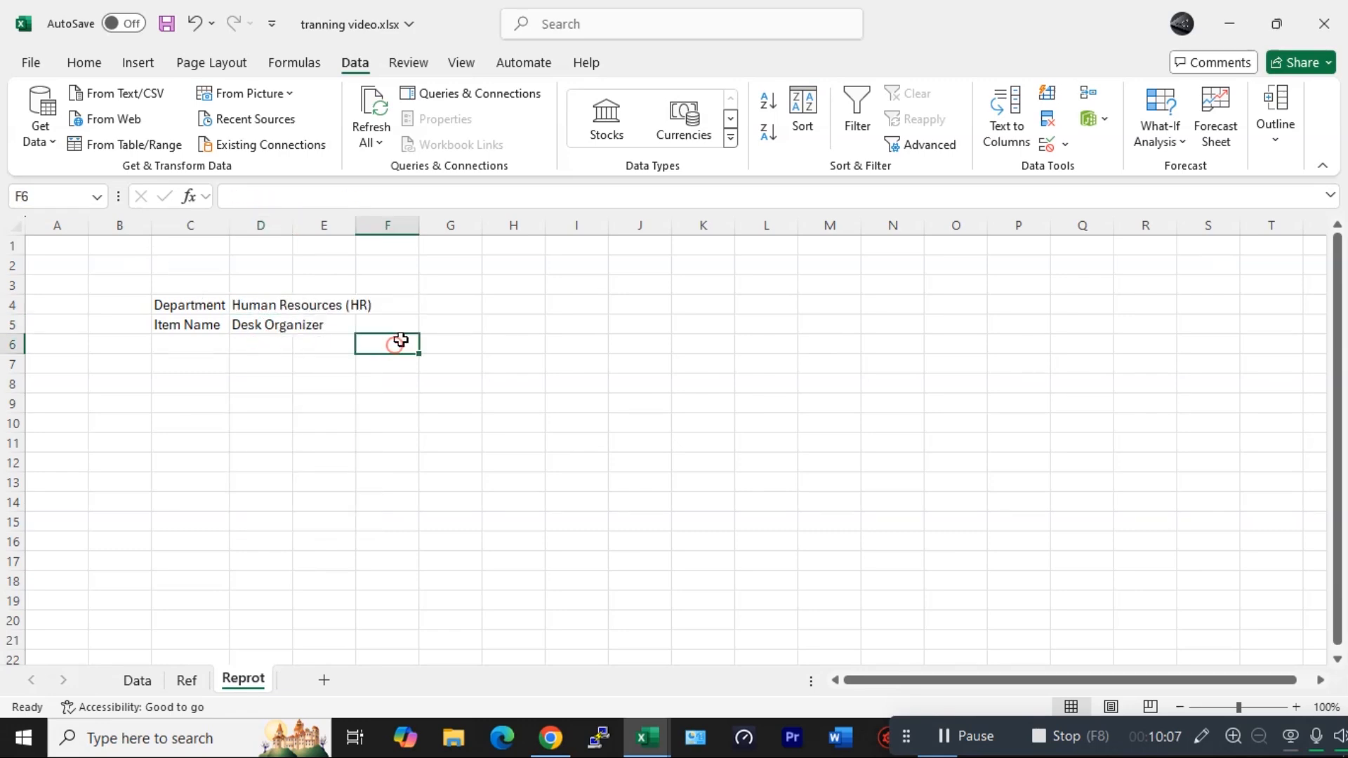
- Copy the Data headers Date through Remark and paste them into Reprot row 7 starting at C7
{"action": "left_click", "coordinate": [190, 369]}
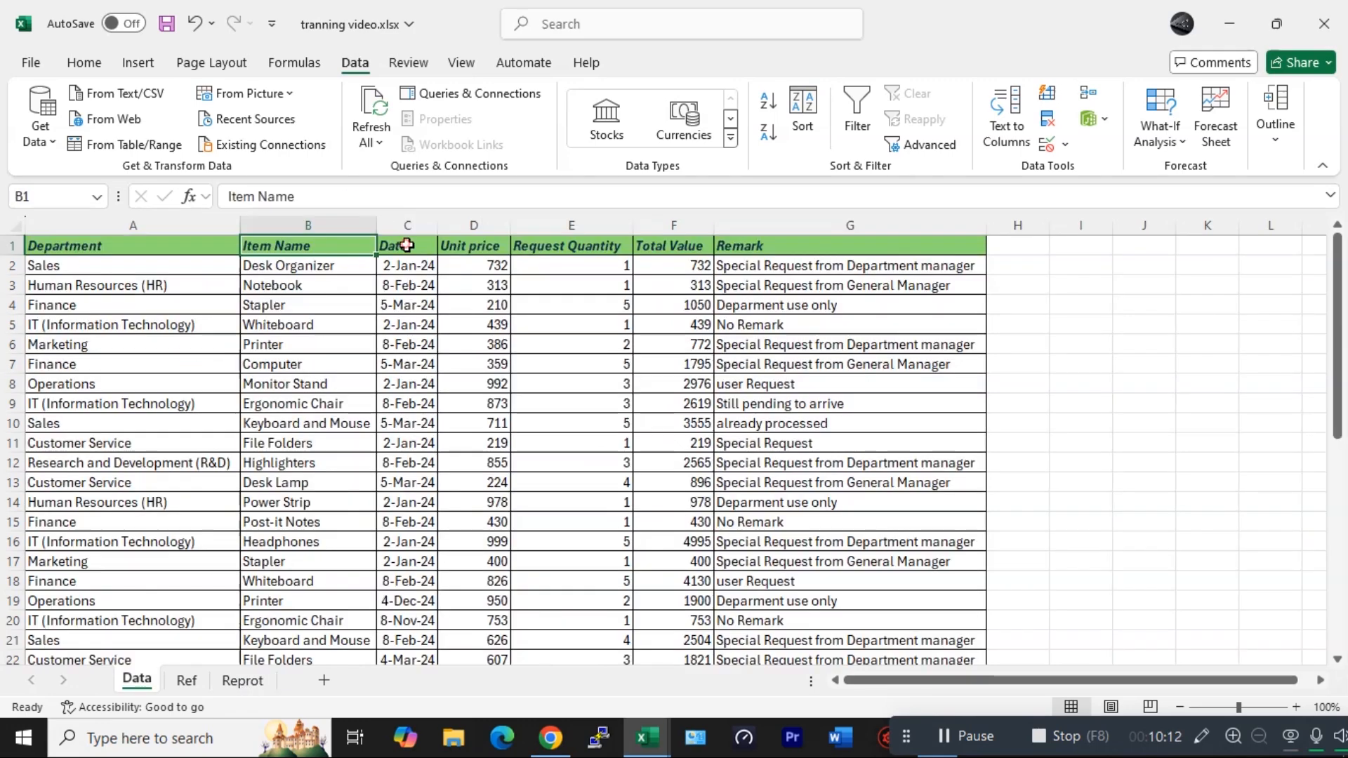
{"action": "left_click_drag", "start_coordinate": [404, 246], "coordinate": [730, 247]}
{"action": "key", "text": "ctrl+c"}
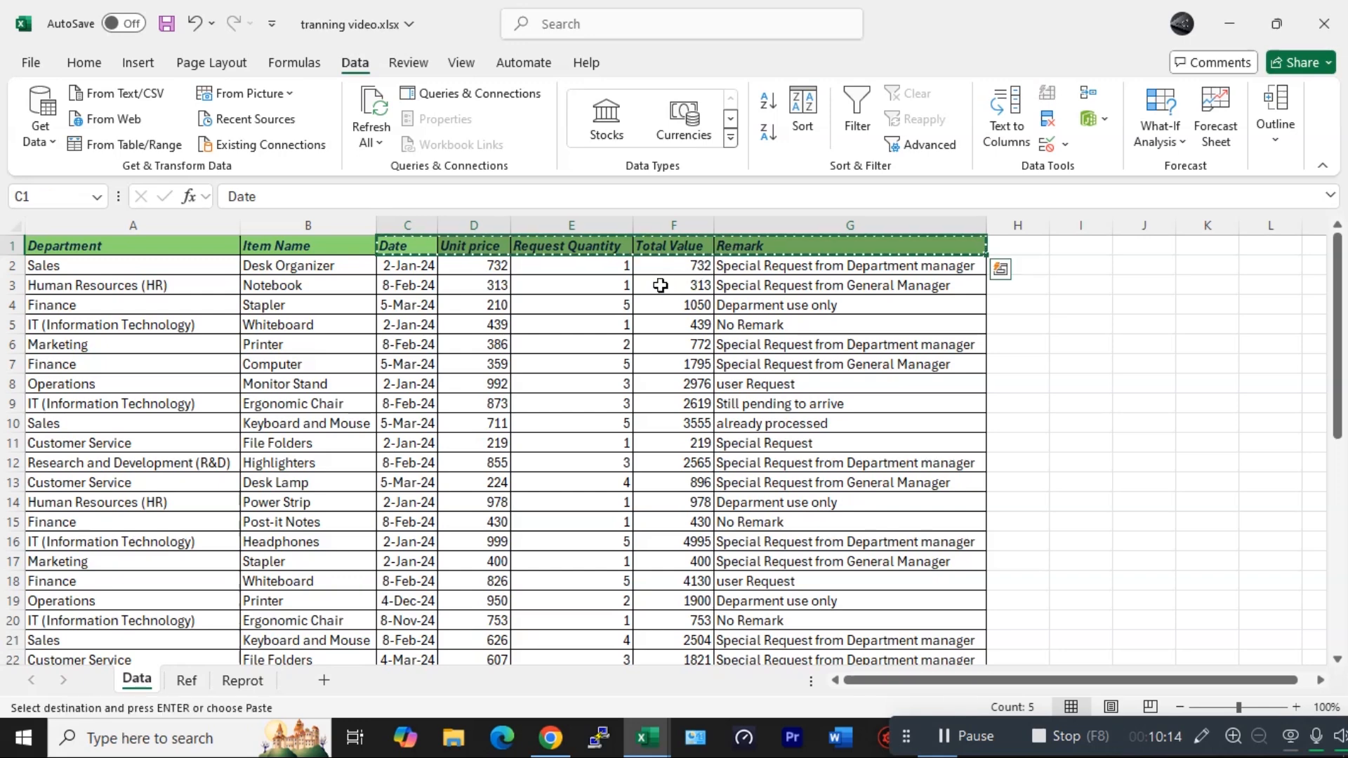
{"action": "left_click", "coordinate": [239, 682]}
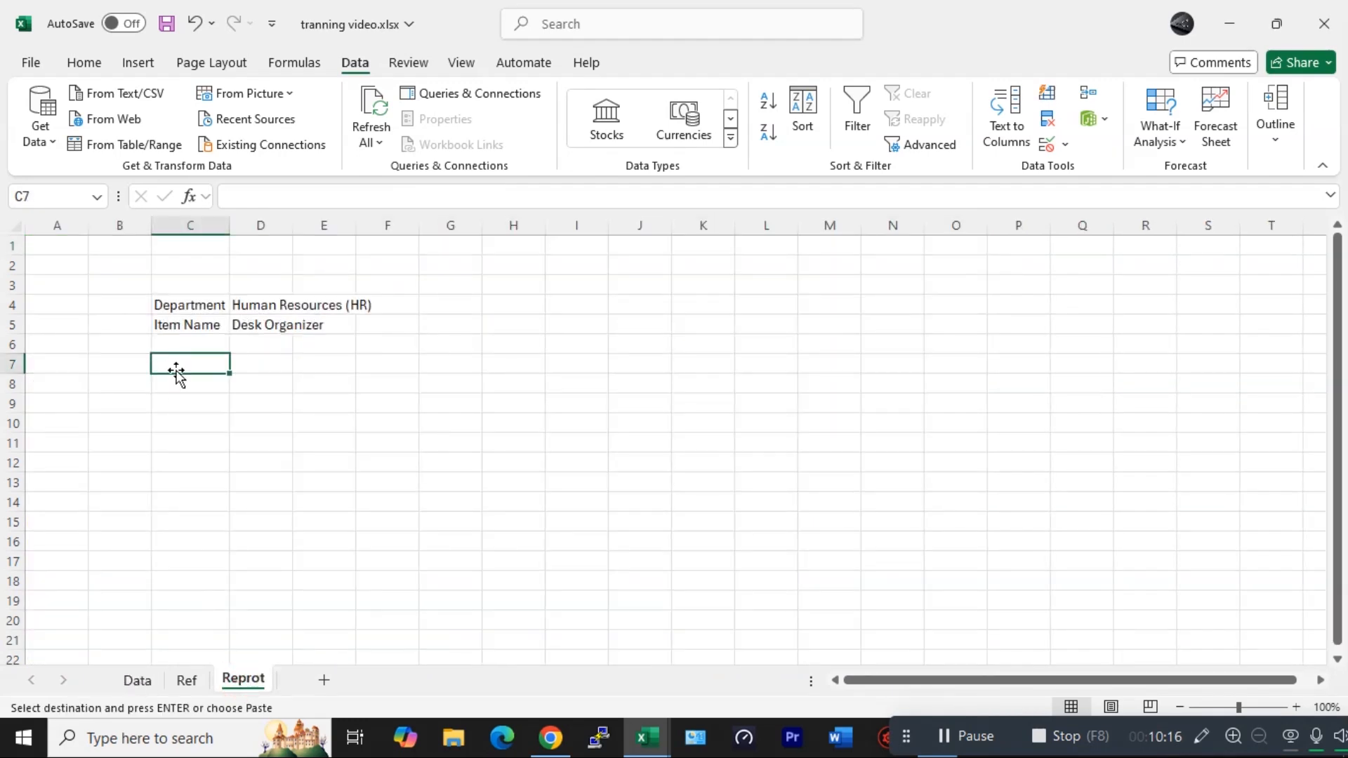
{"action": "key", "text": "ctrl+v"}
- Move the pasted Unit price, Request Quantity, Total Value and Remark headers into a vertical list down column C
{"action": "left_click", "coordinate": [266, 366]}
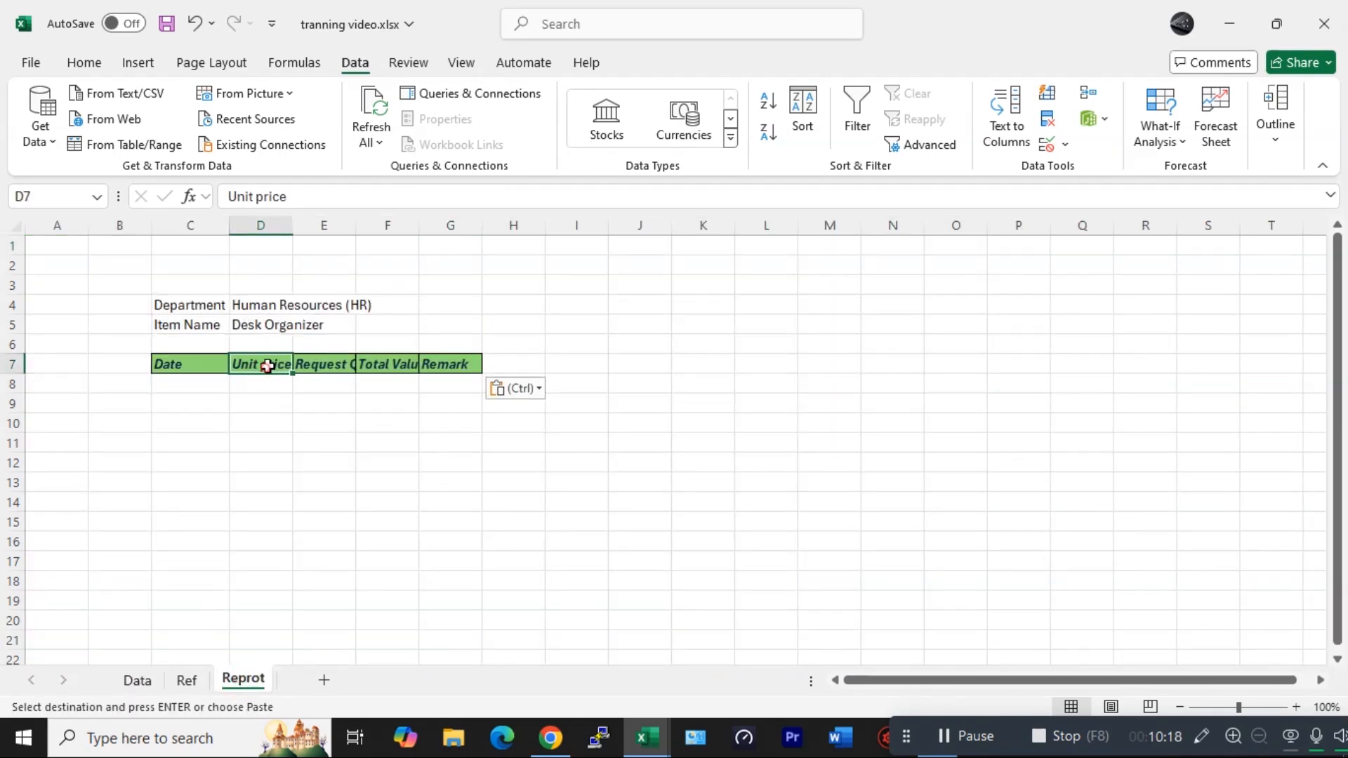
{"action": "left_click_drag", "start_coordinate": [266, 374], "coordinate": [187, 382]}
{"action": "left_click", "coordinate": [323, 372]}
{"action": "left_click_drag", "start_coordinate": [320, 377], "coordinate": [187, 414]}
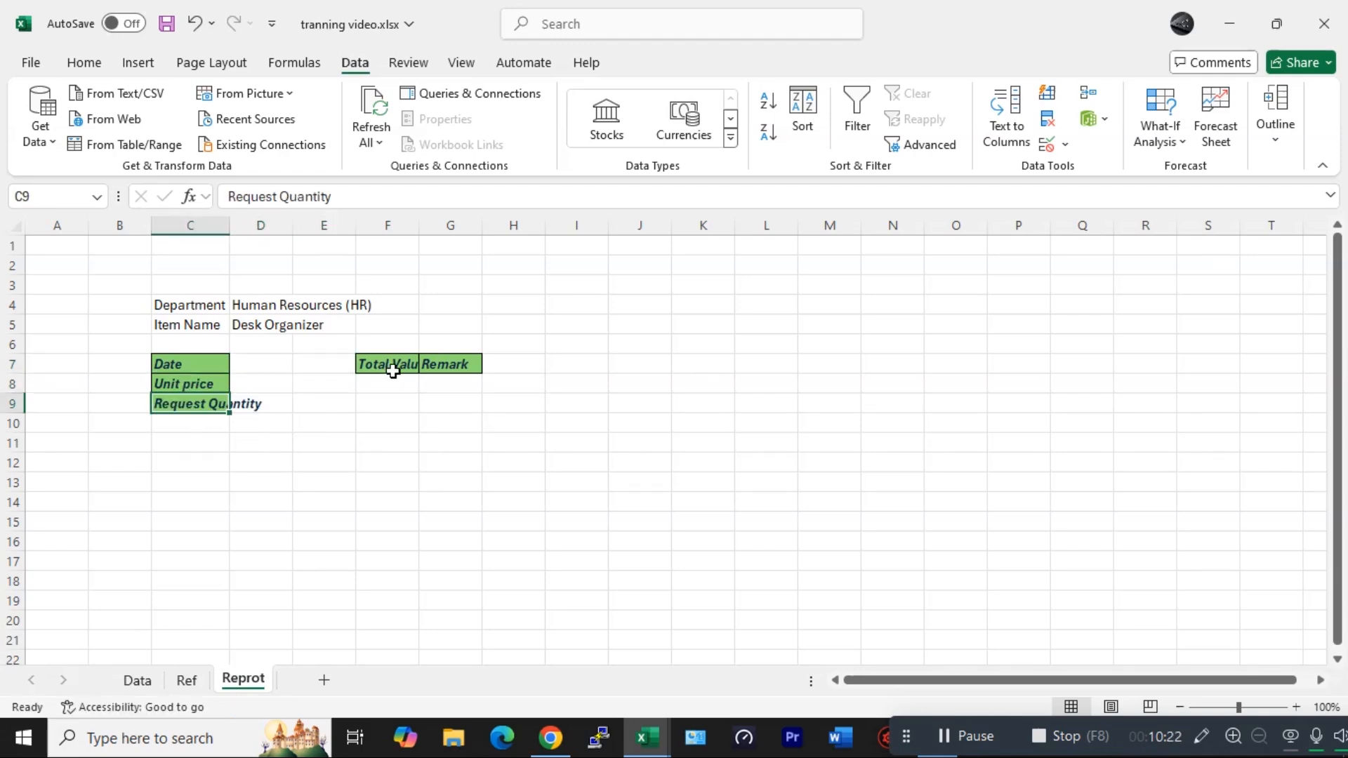
{"action": "left_click", "coordinate": [391, 369]}
{"action": "left_click_drag", "start_coordinate": [391, 370], "coordinate": [207, 428]}
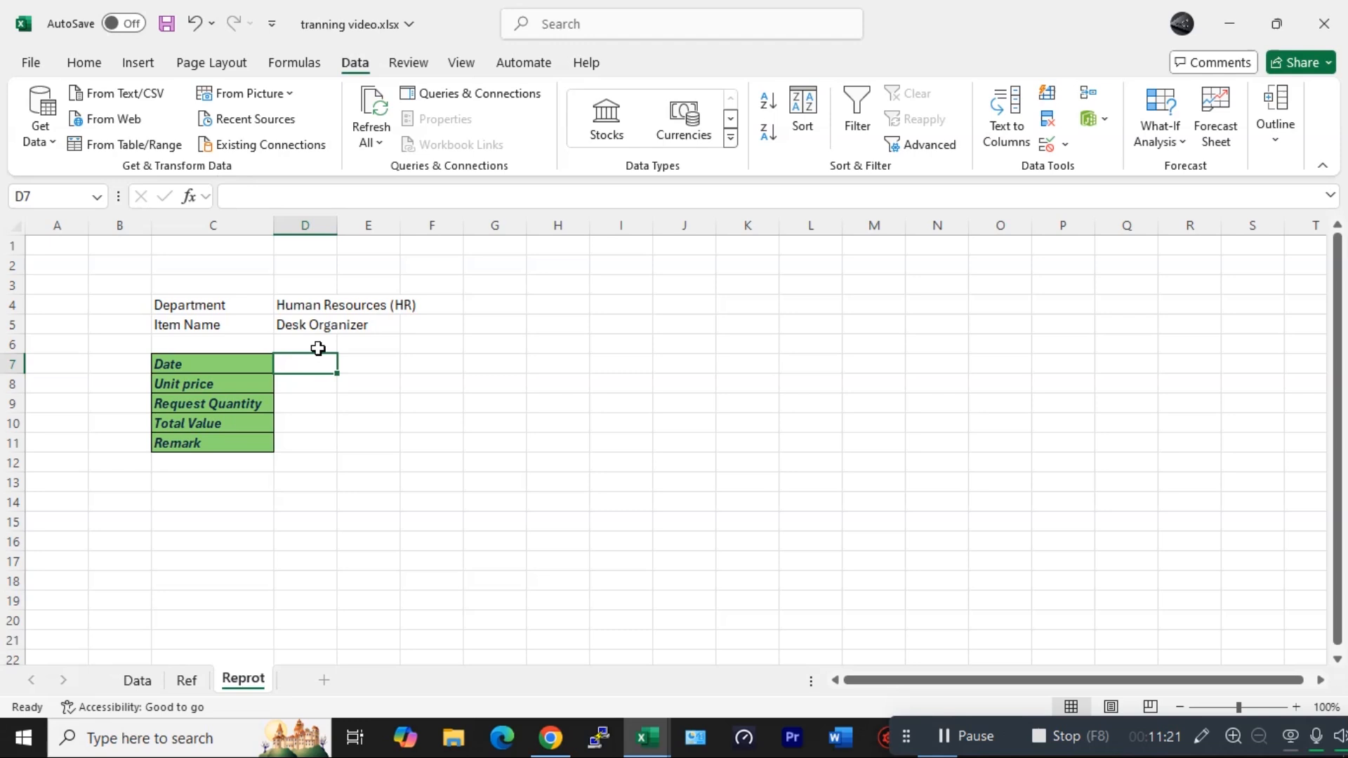
- Start a FILTER formula in D7 using Data!C2:G1048576 as the array
{"action": "type", "text": "=fi"}
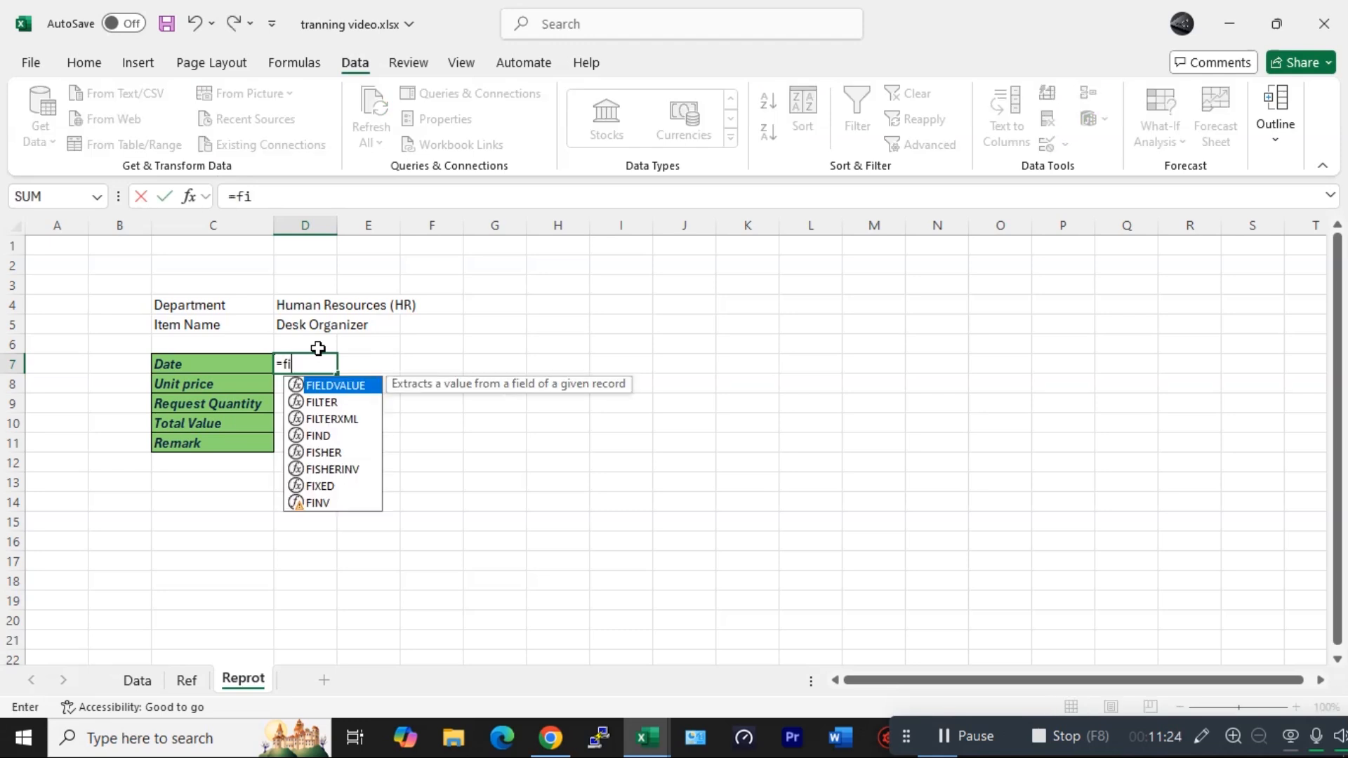
{"action": "key", "text": "BackSpace"}
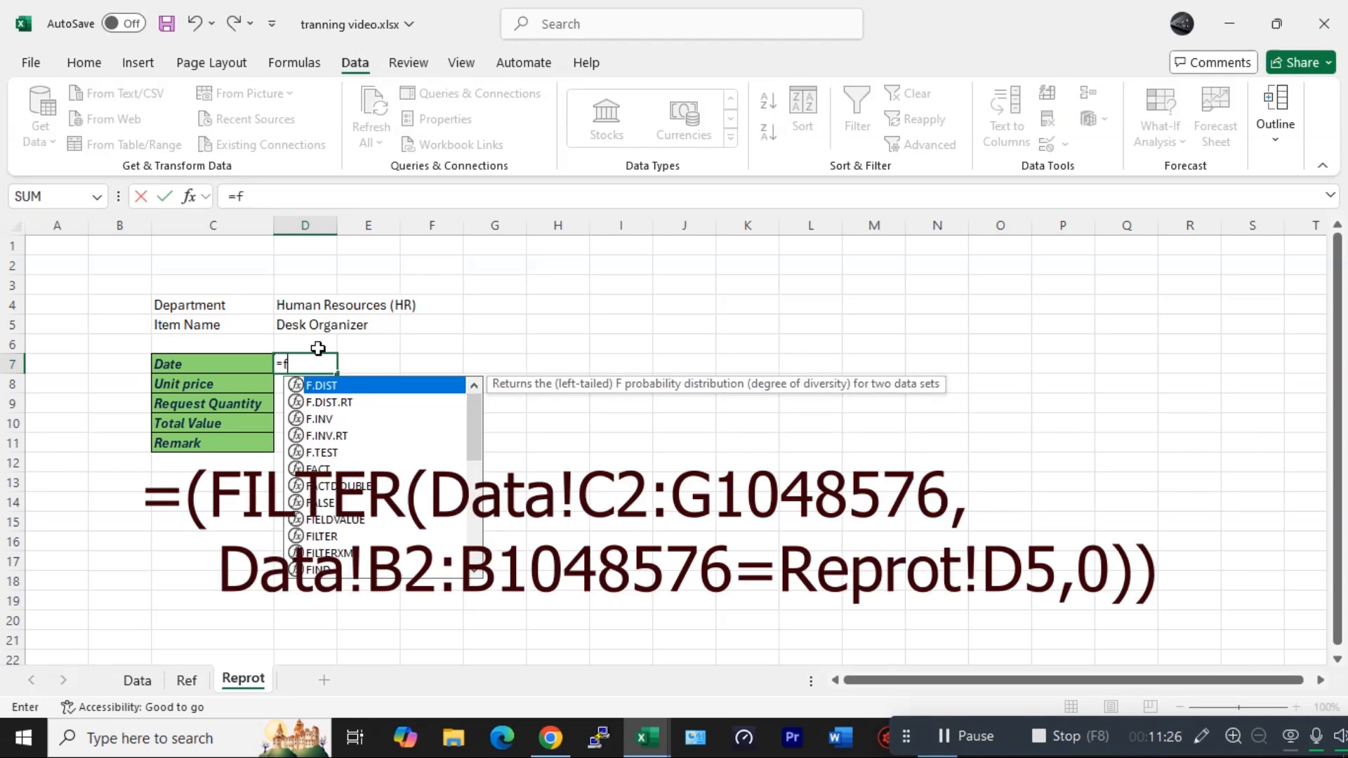
{"action": "double_click", "coordinate": [322, 536]}
{"action": "left_click", "coordinate": [144, 685]}
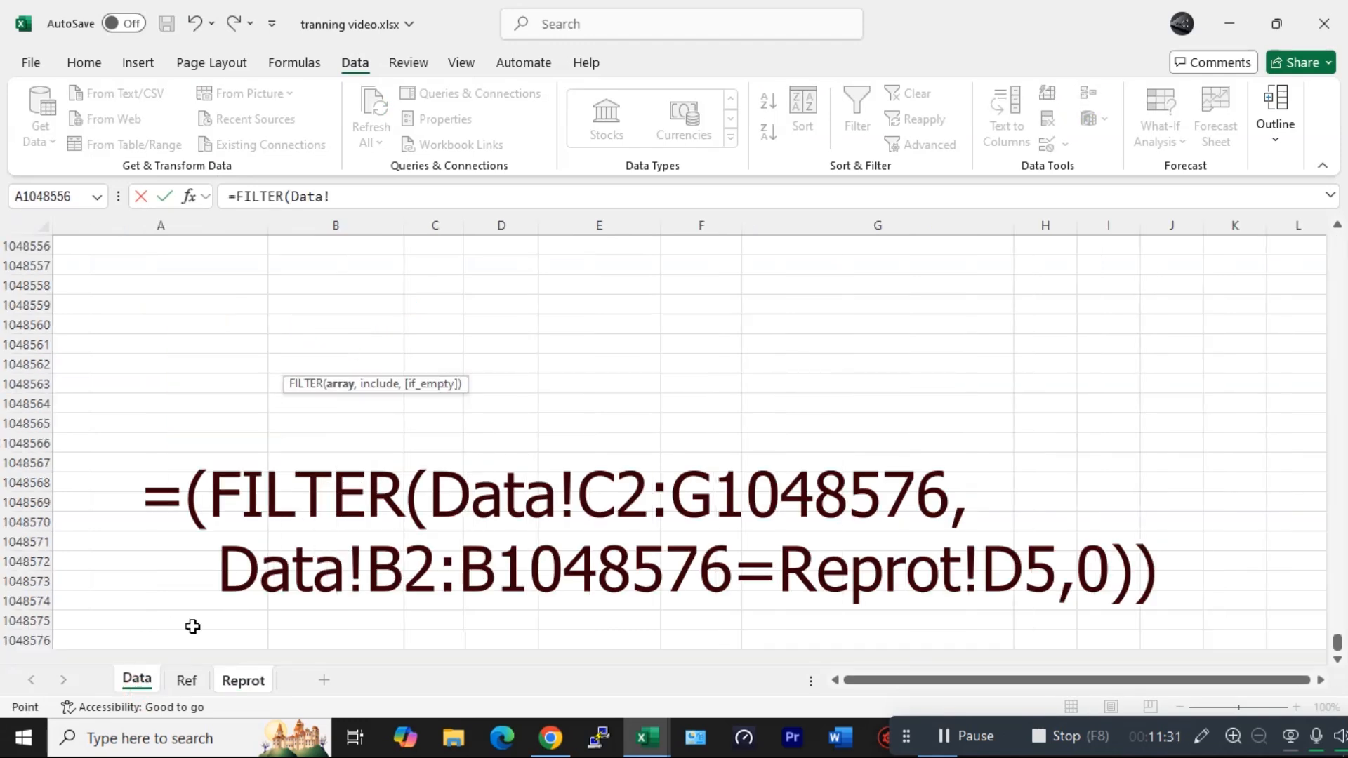
{"action": "left_click", "coordinate": [299, 598]}
{"action": "key", "text": "ctrl+Up"}
{"action": "key", "text": "ctrl+Up"}
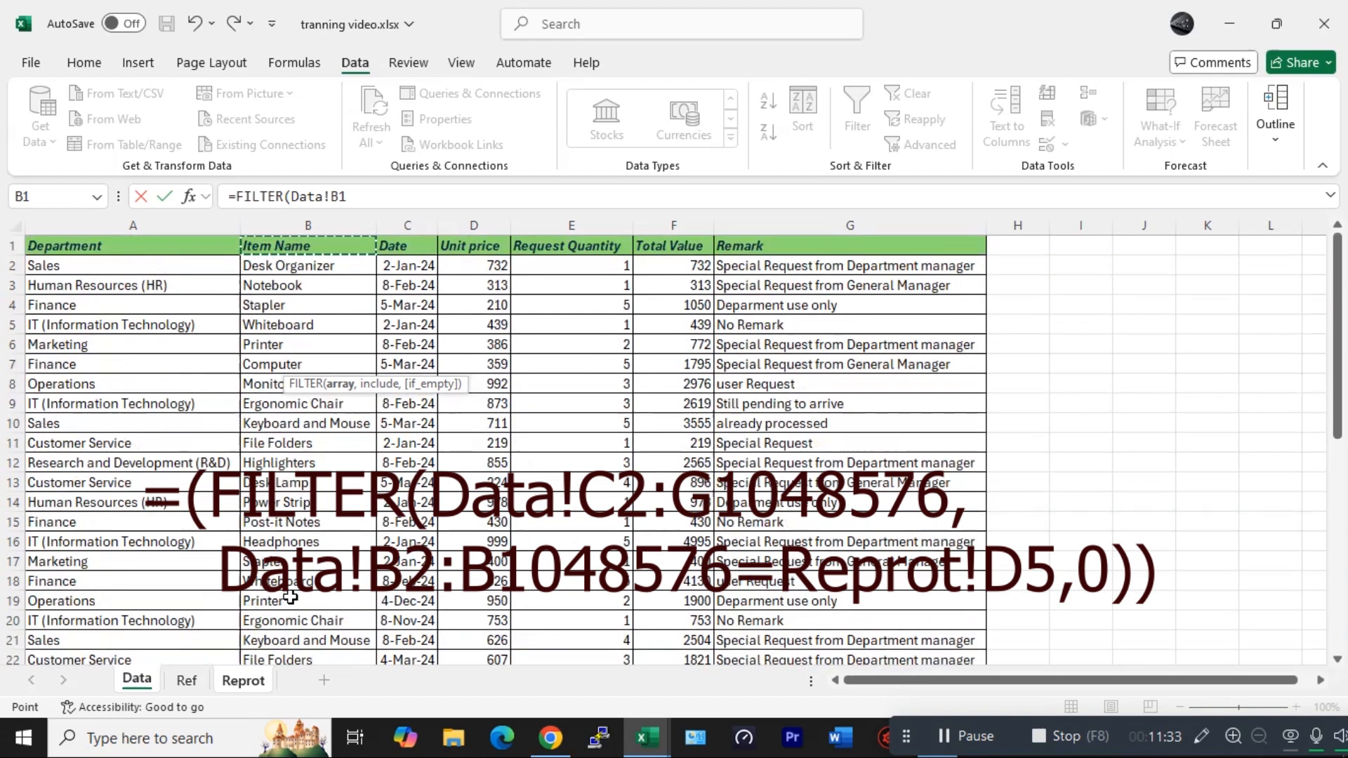
{"action": "left_click_drag", "start_coordinate": [391, 267], "coordinate": [850, 657]}
{"action": "key", "text": "ctrl+shift+Down"}
{"action": "key", "text": "ctrl+shift+Down"}
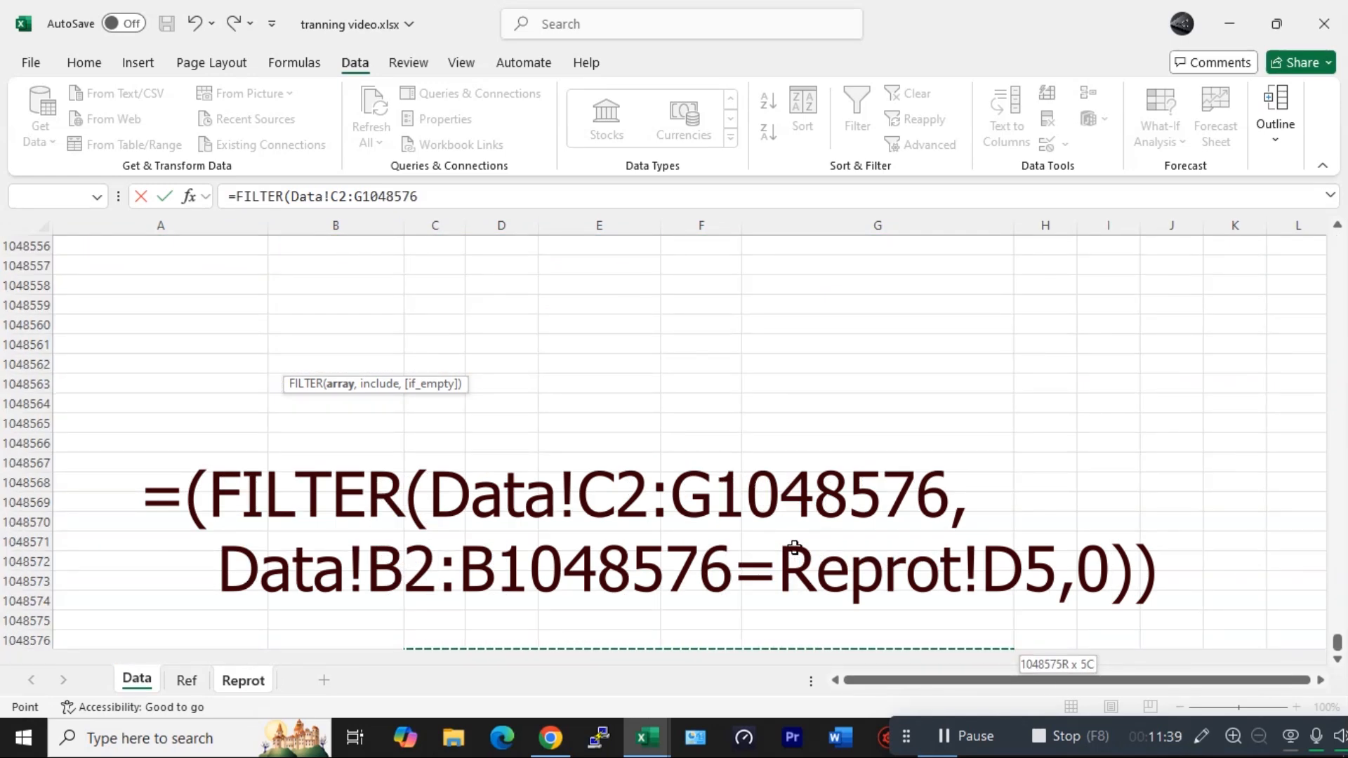
{"action": "type", "text": ","}
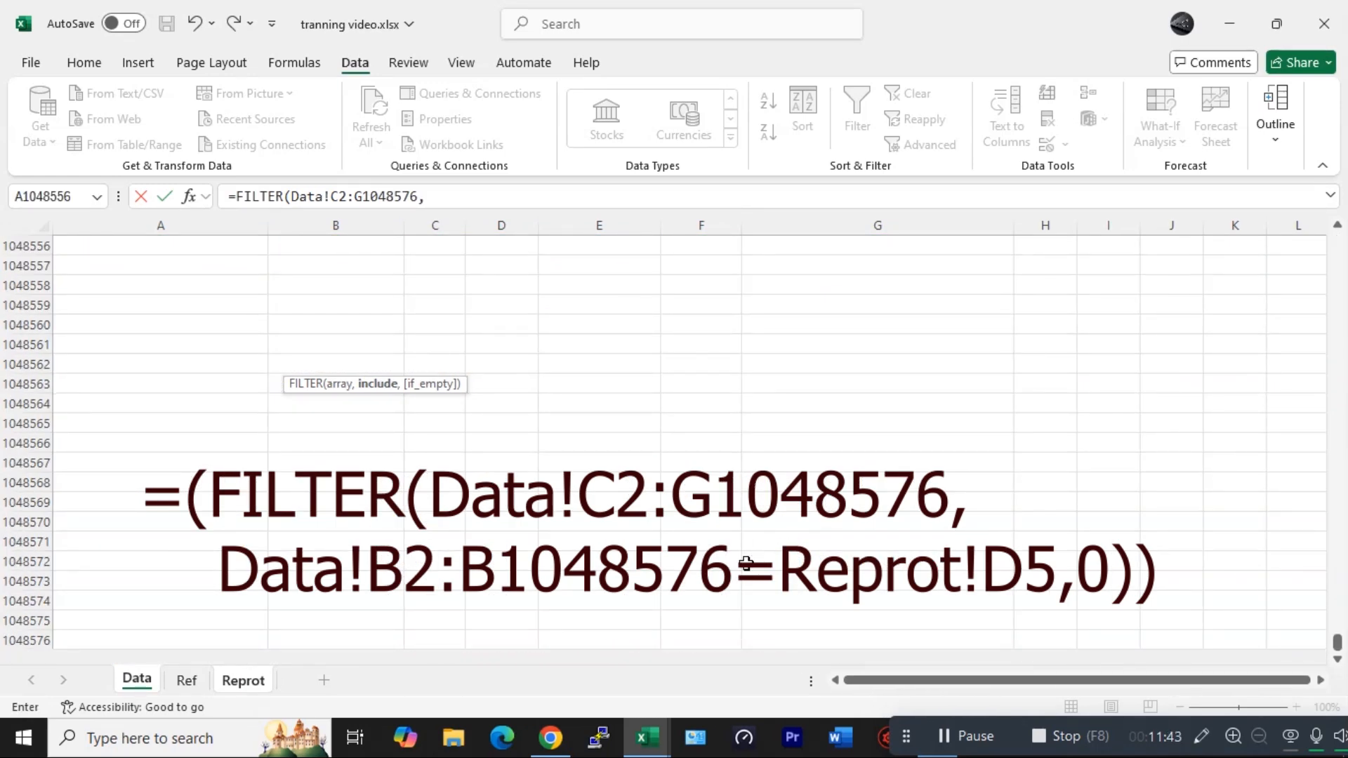
- Add the condition Data!B2:B1048576=Reprot!D5 with 0 if empty and enter the FILTER formula
{"action": "key", "text": "ctrl+Home"}
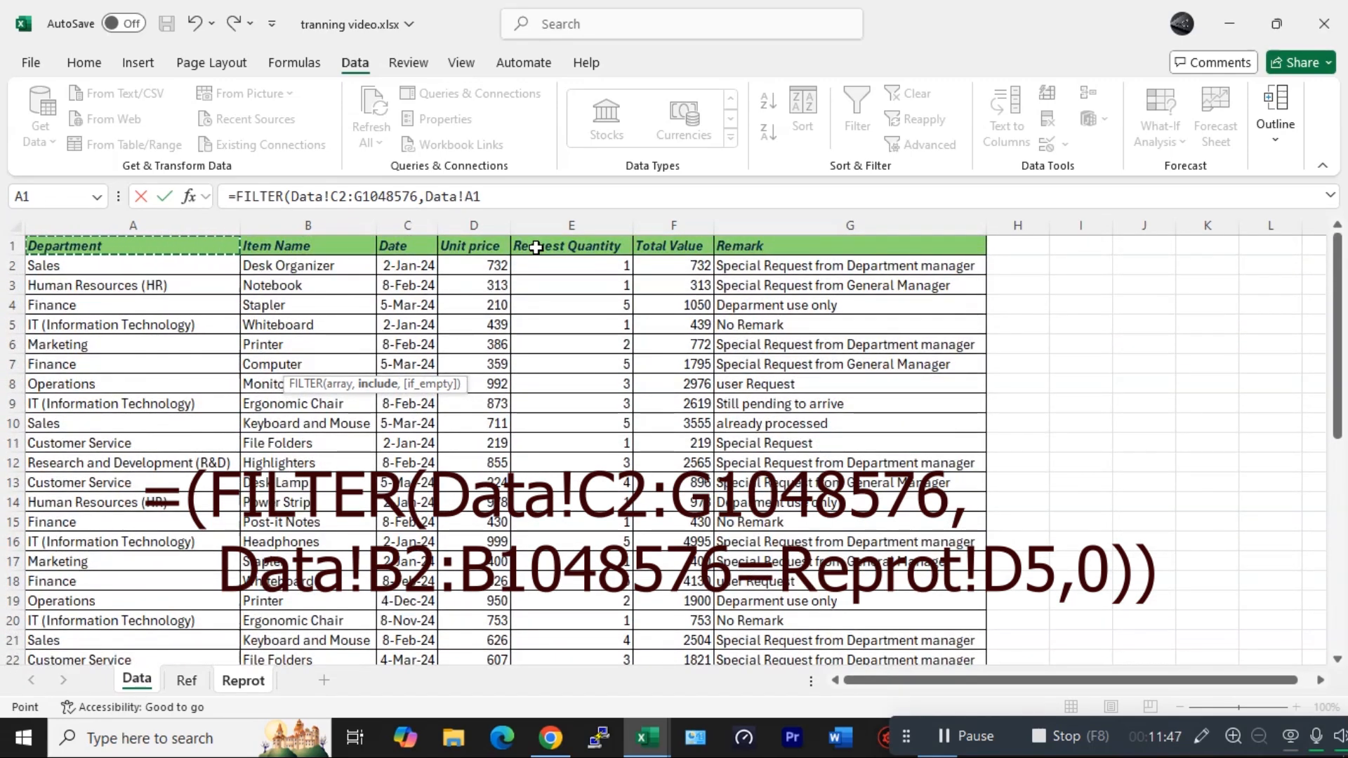
{"action": "left_click", "coordinate": [311, 265]}
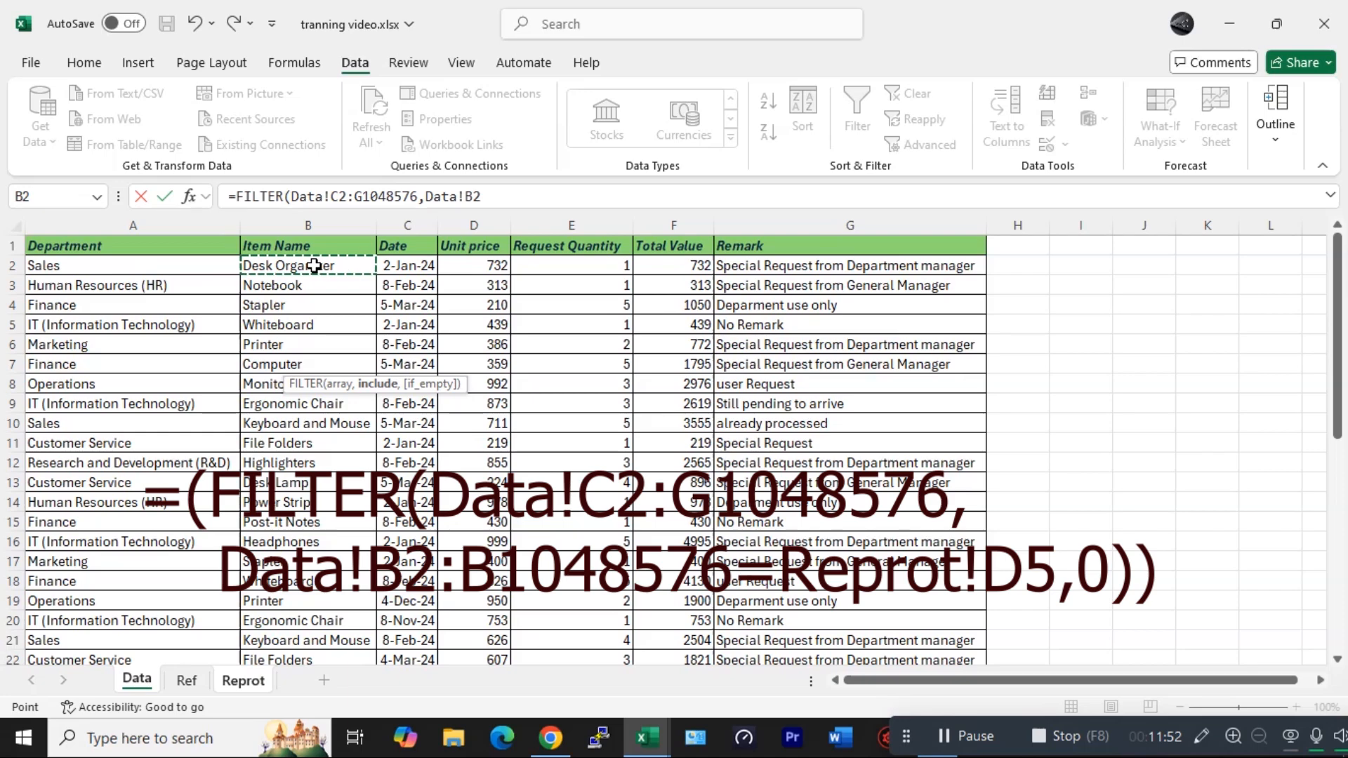
{"action": "key", "text": "ctrl+shift+Down"}
{"action": "key", "text": "ctrl+shift+Down"}
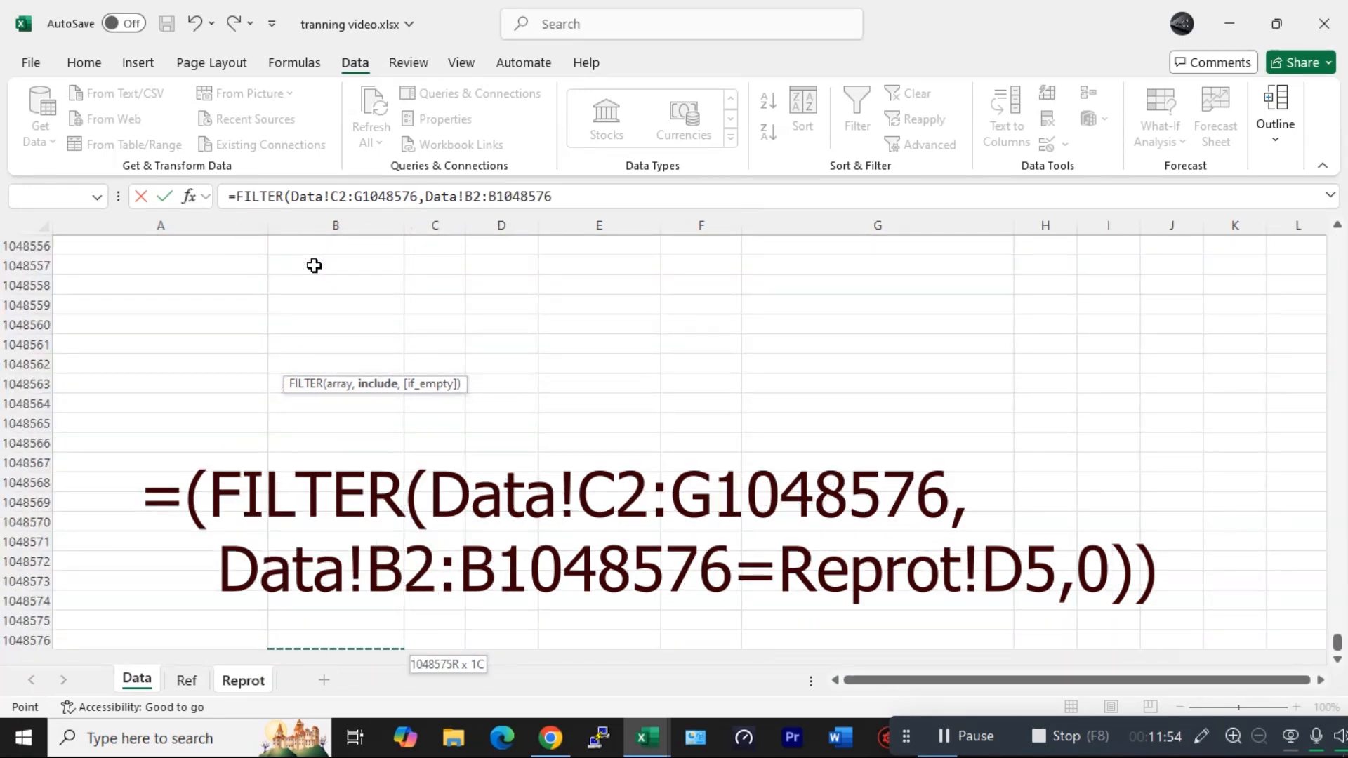
{"action": "type", "text": "="}
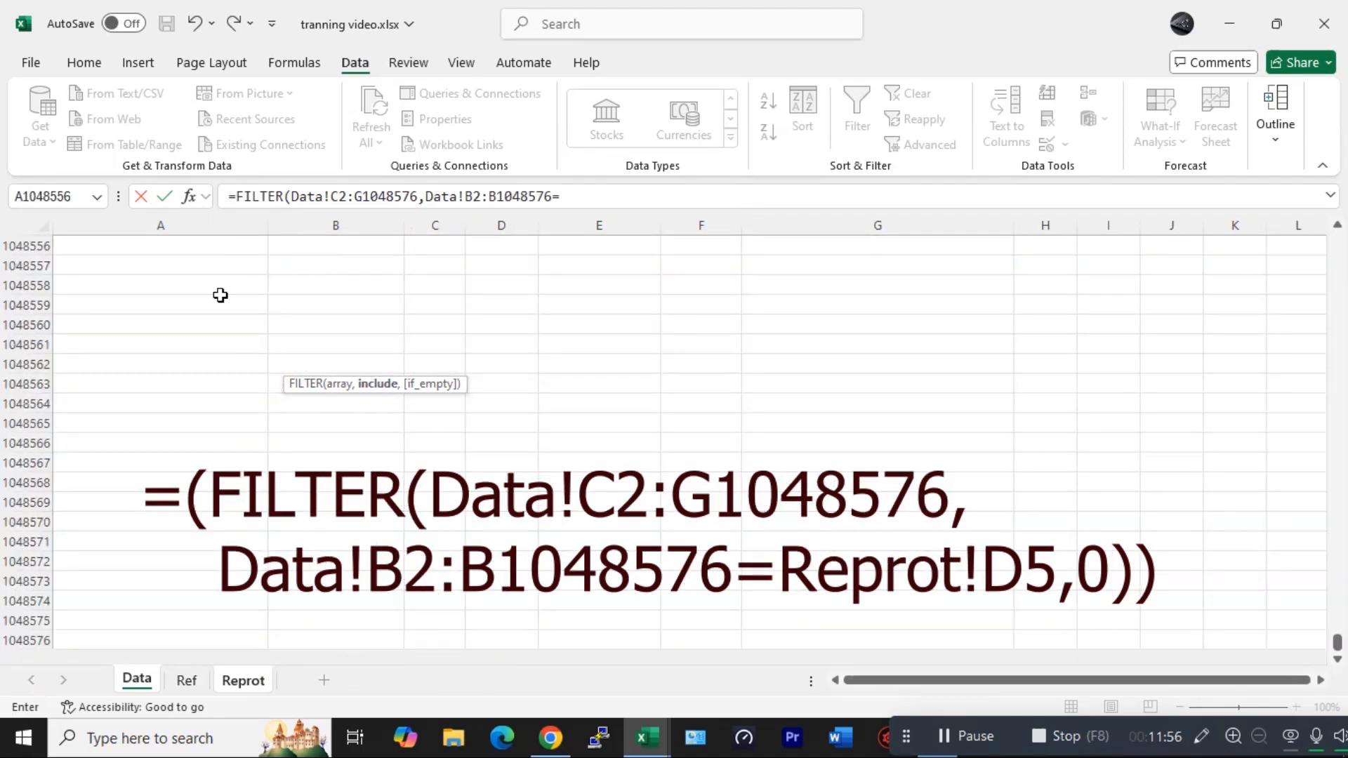
{"action": "left_click", "coordinate": [243, 680]}
{"action": "left_click", "coordinate": [313, 323]}
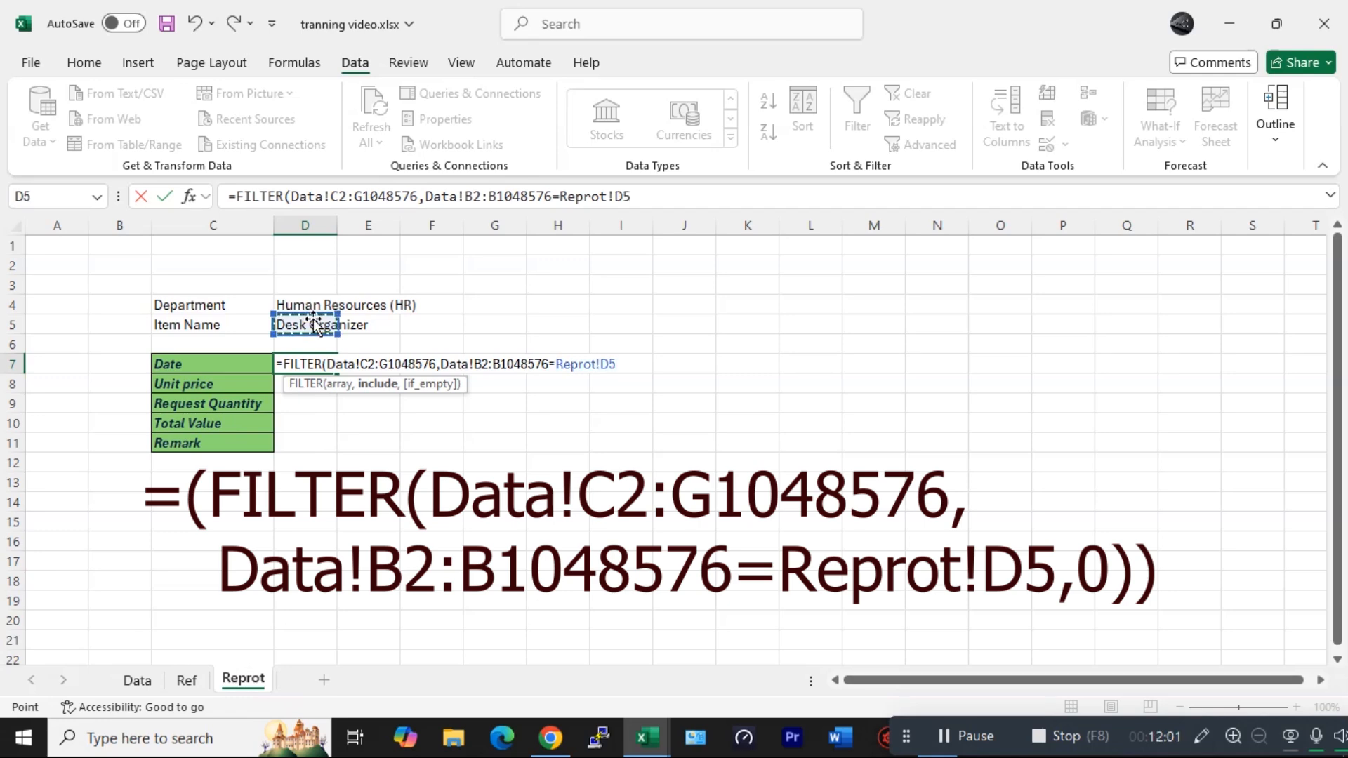
{"action": "type", "text": ","}
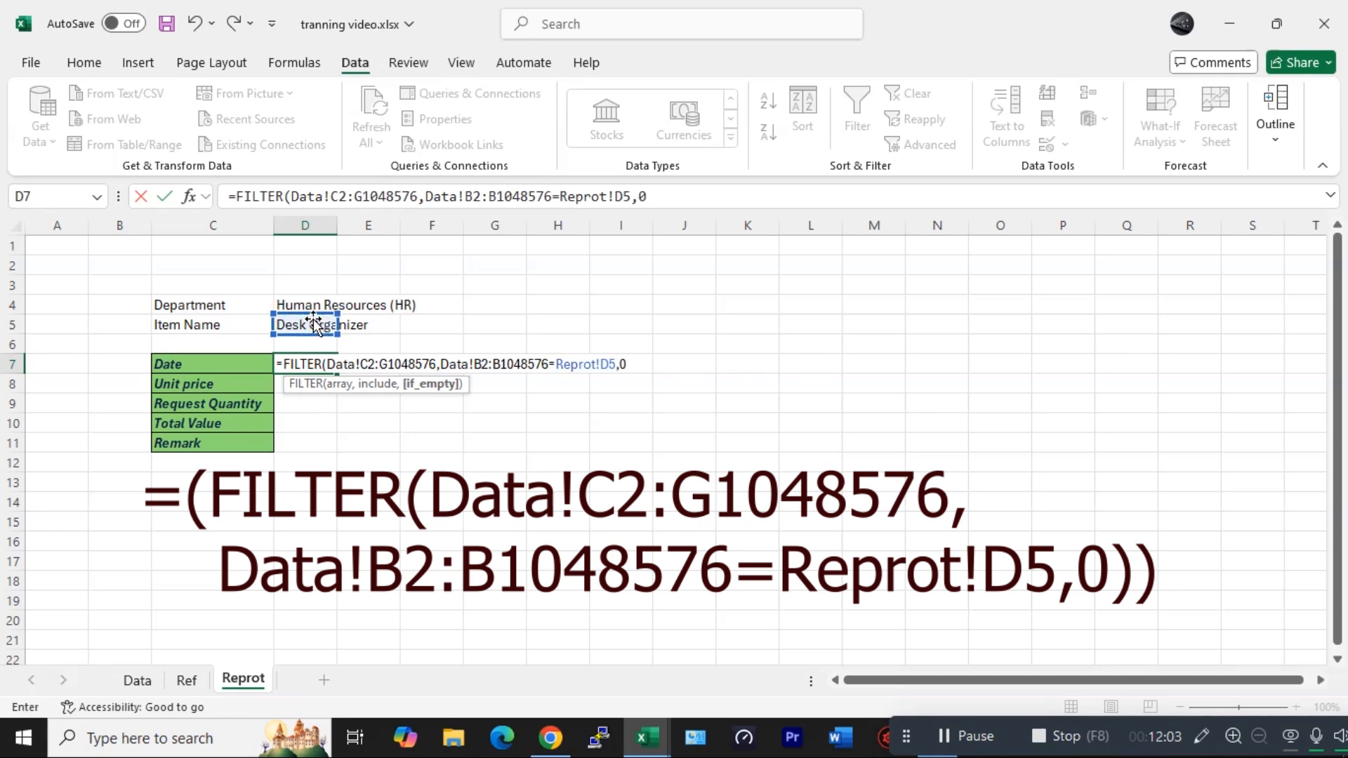
{"action": "type", "text": "0)"}
{"action": "key", "text": "Return"}
- Wrap the D7 FILTER formula in TRANSPOSE so the values list vertically
{"action": "left_click_drag", "start_coordinate": [313, 362], "coordinate": [572, 364]}
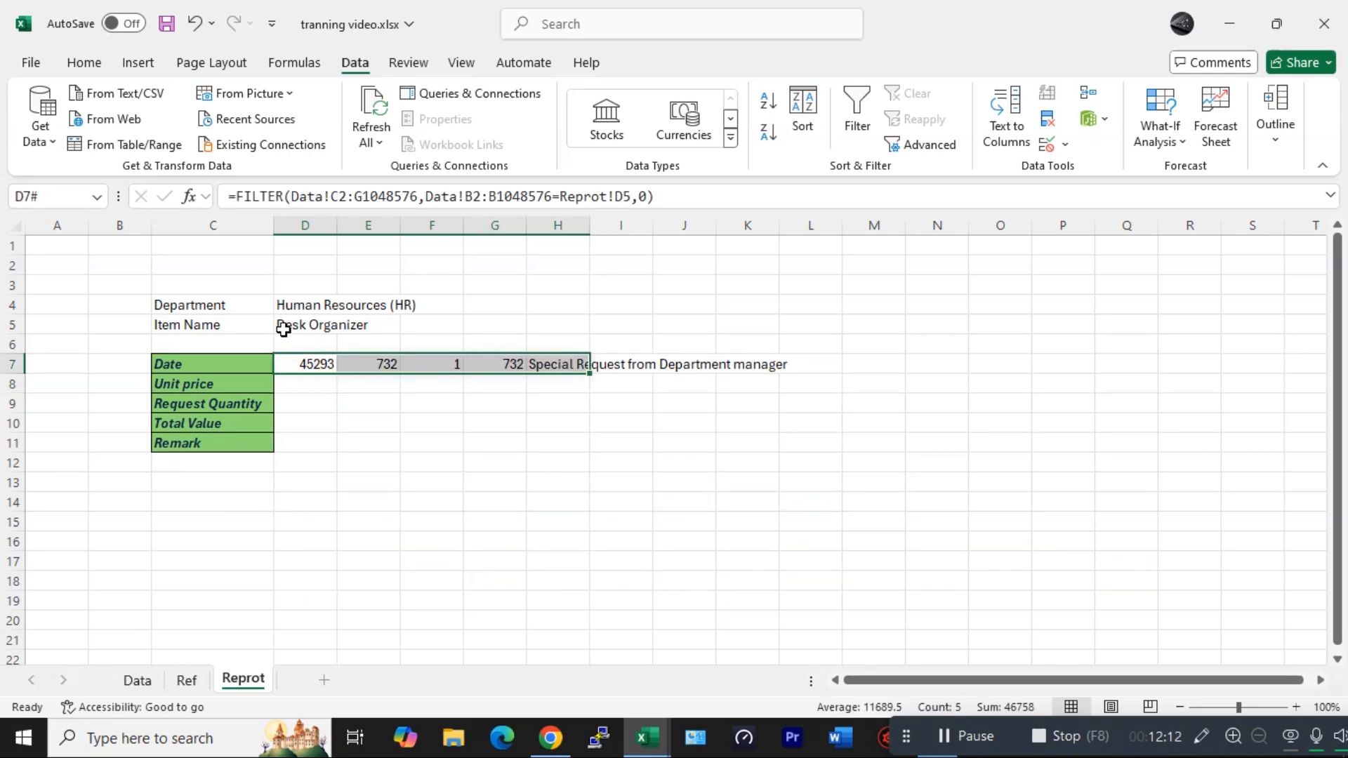
{"action": "left_click", "coordinate": [239, 193]}
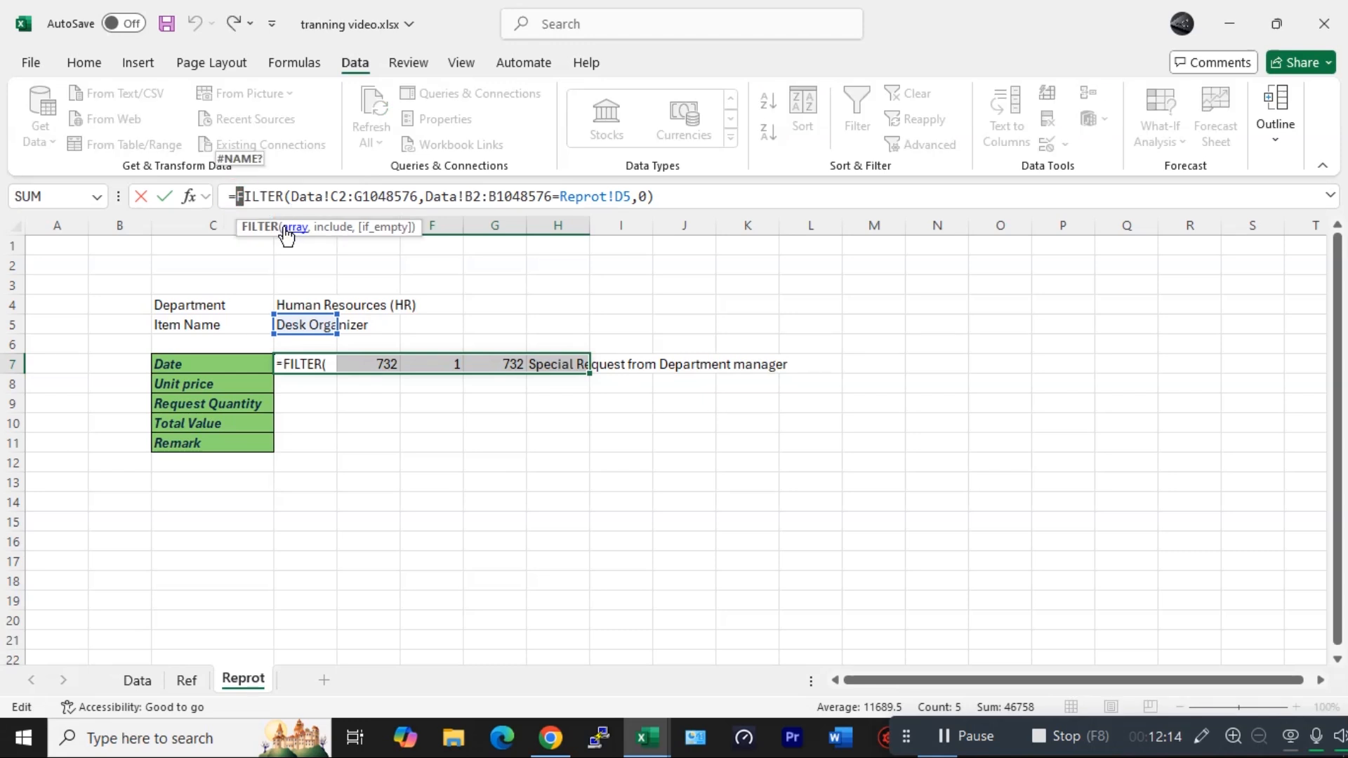
{"action": "type", "text": "tra"}
{"action": "key", "text": "Tab"}
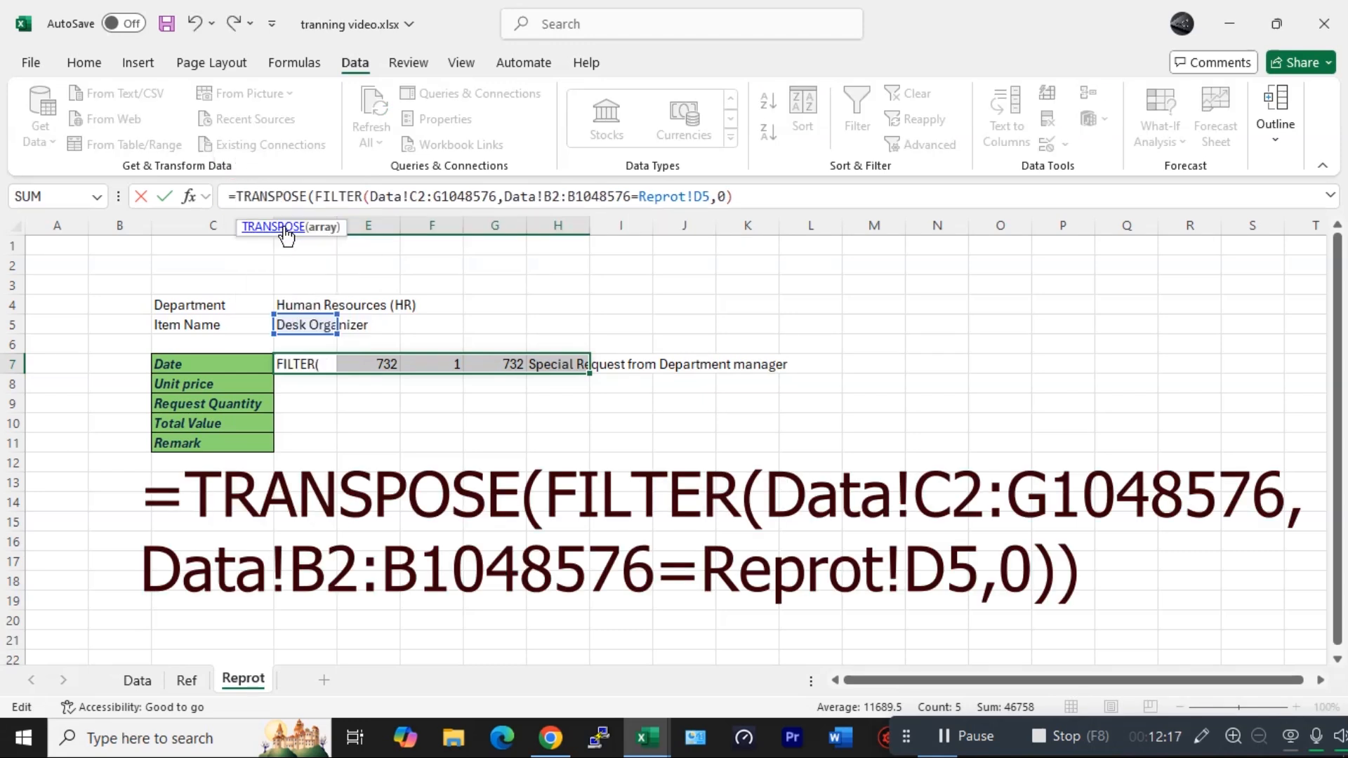
{"action": "left_click", "coordinate": [738, 197]}
{"action": "type", "text": ")"}
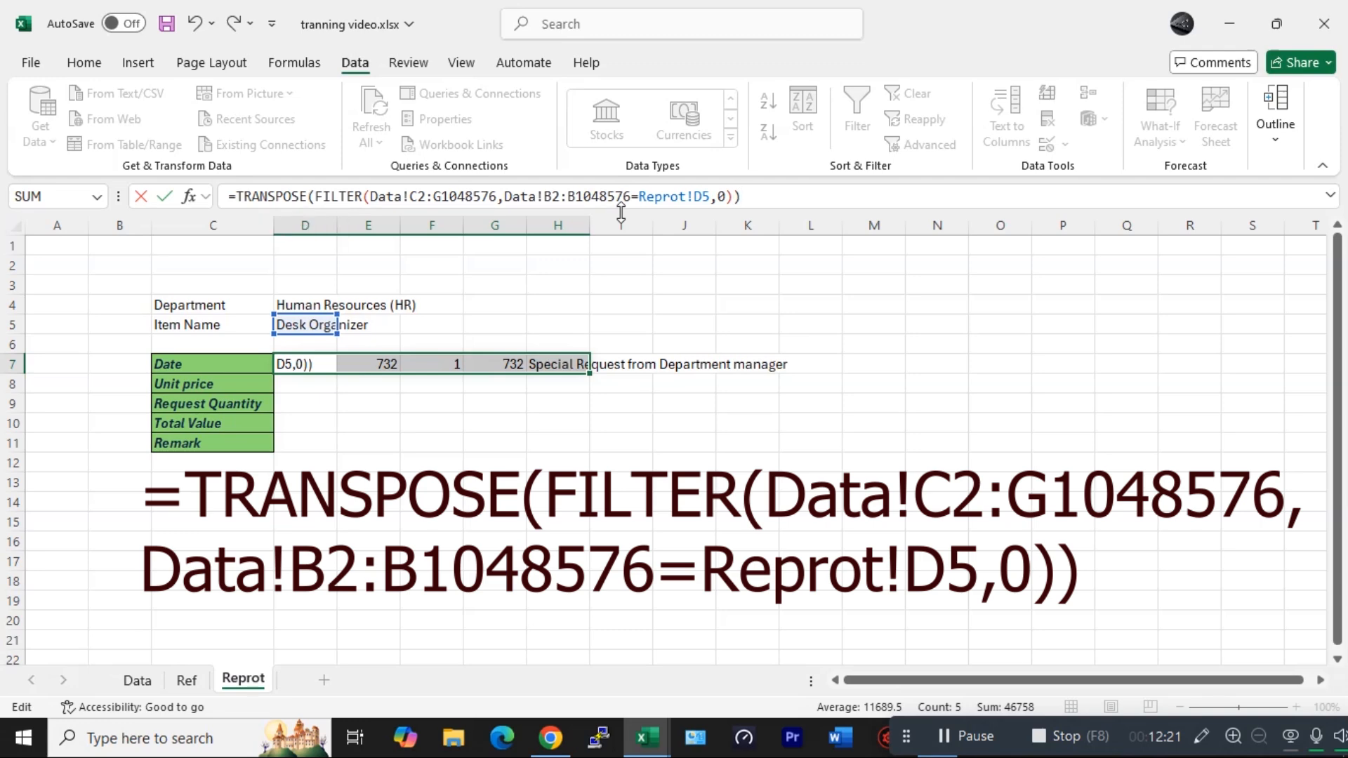
{"action": "key", "text": "Return"}
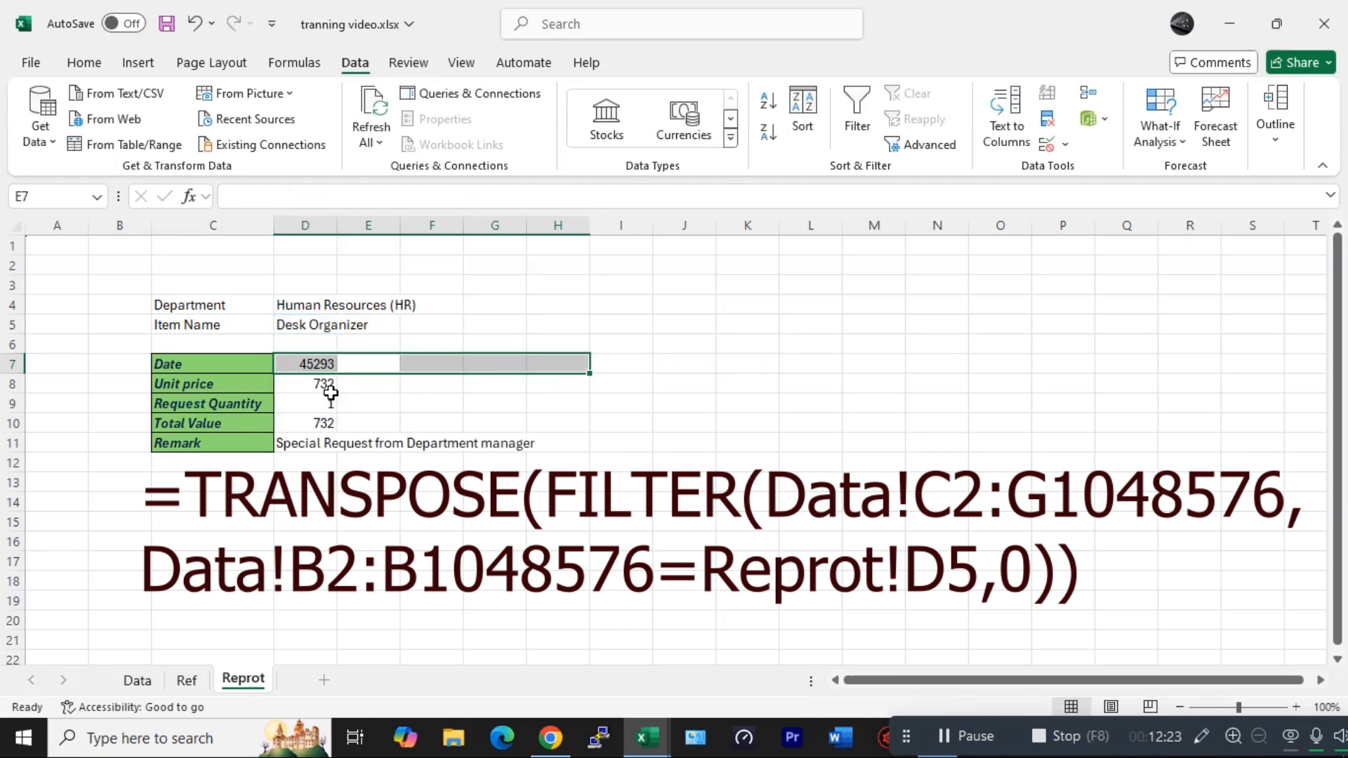
- Select rows 7 to 11 from D to the last column and create a conditional formatting rule for non-blank cells
{"action": "left_click", "coordinate": [329, 364]}
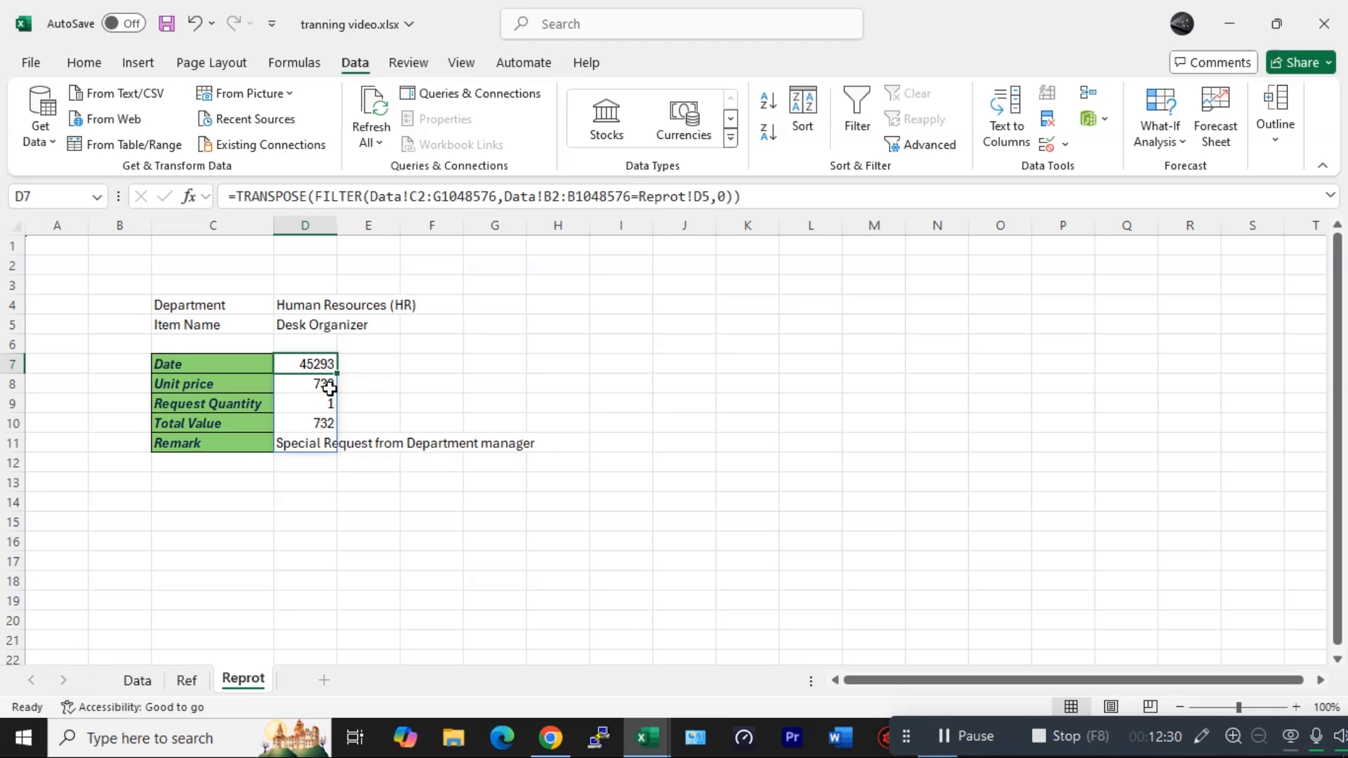
{"action": "left_click_drag", "start_coordinate": [314, 358], "coordinate": [324, 443]}
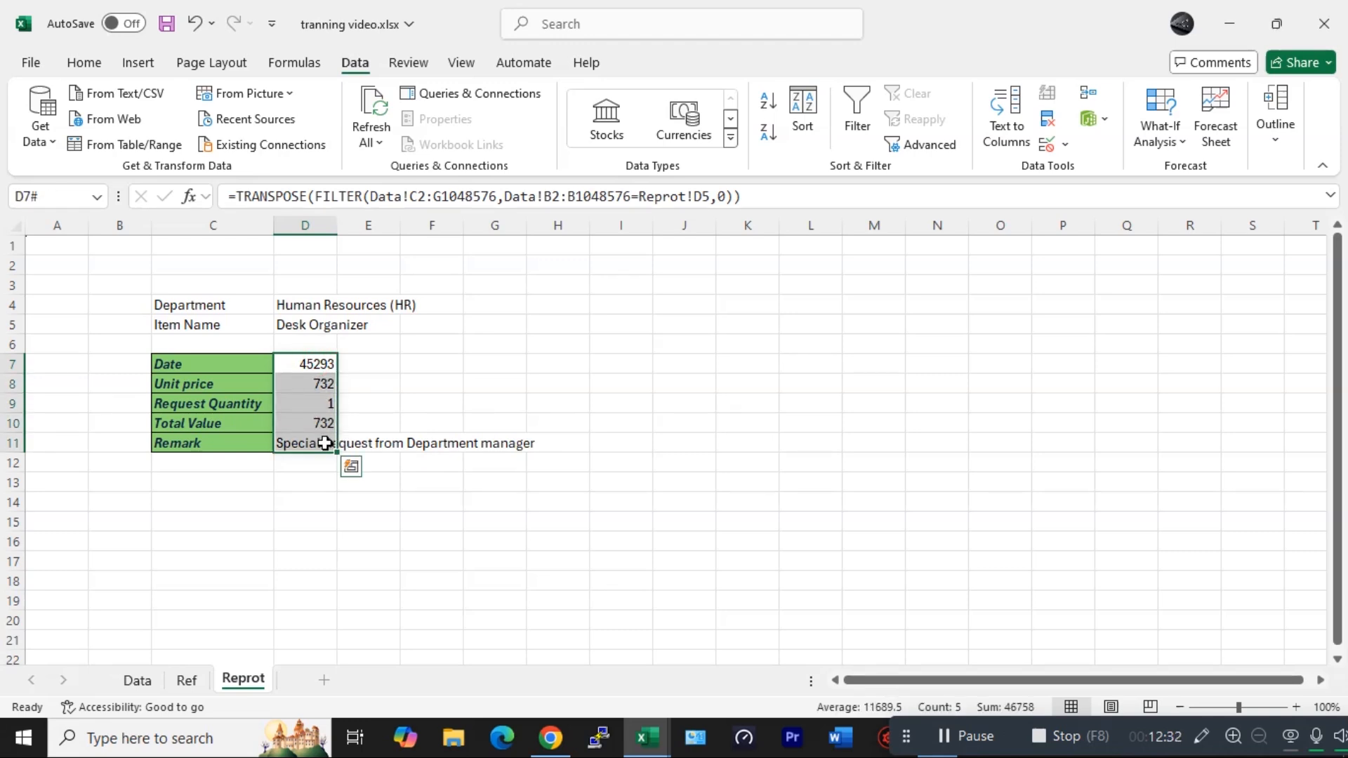
{"action": "key", "text": "ctrl+shift+Right"}
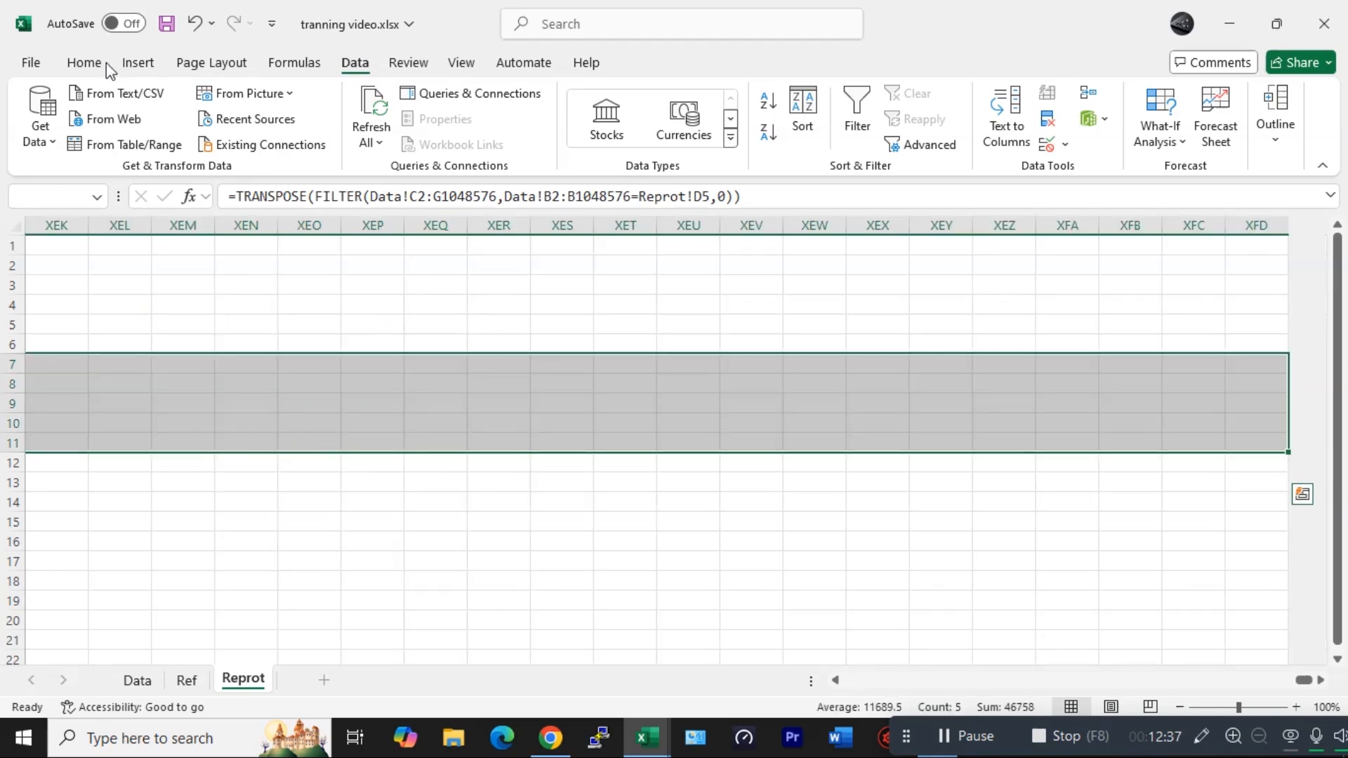
{"action": "left_click", "coordinate": [83, 65]}
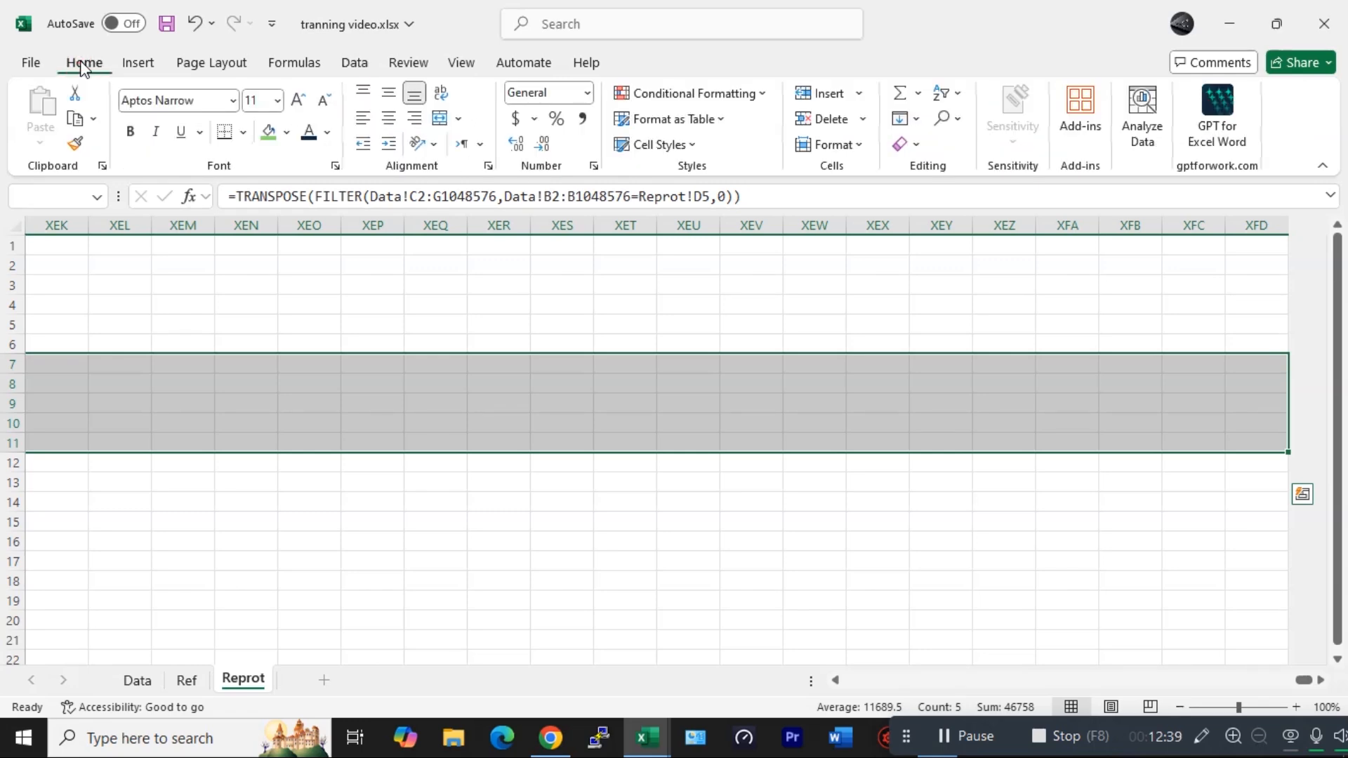
{"action": "left_click", "coordinate": [702, 93]}
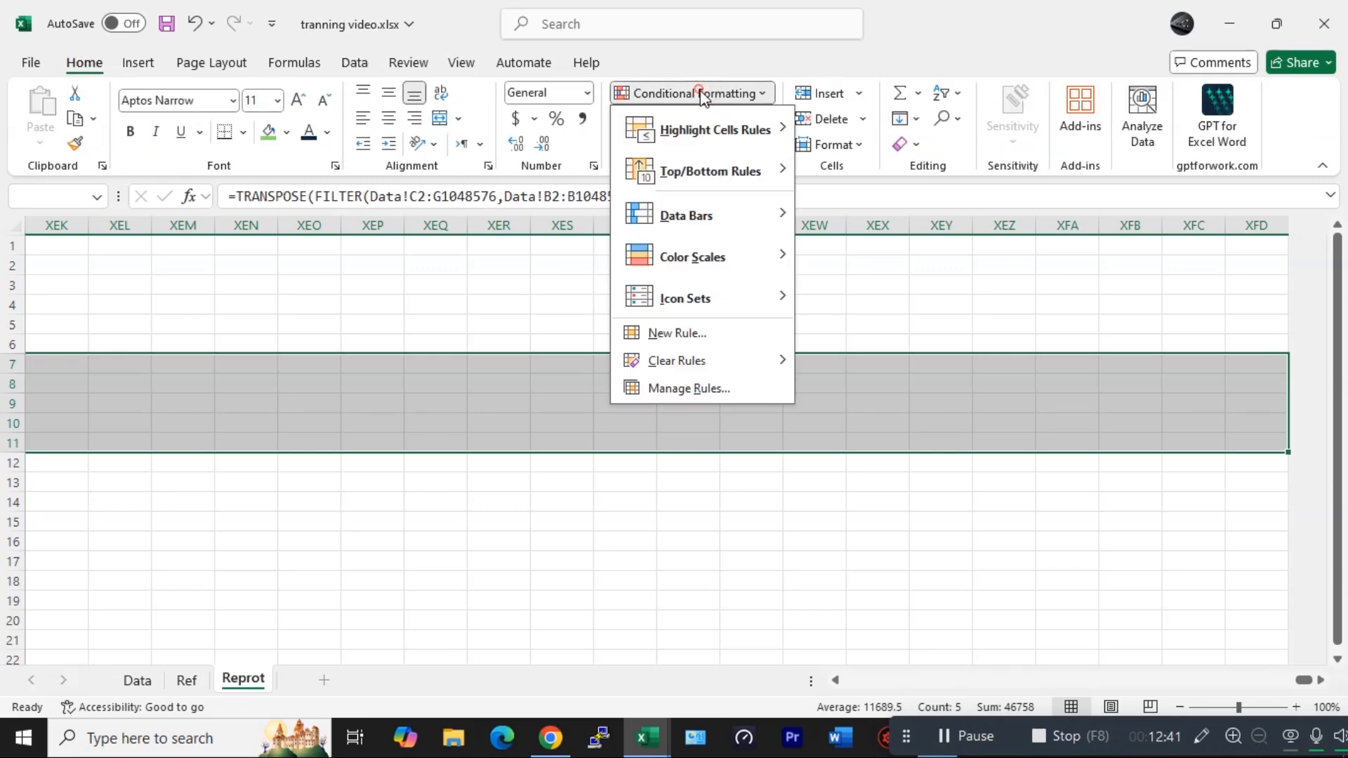
{"action": "left_click", "coordinate": [678, 334]}
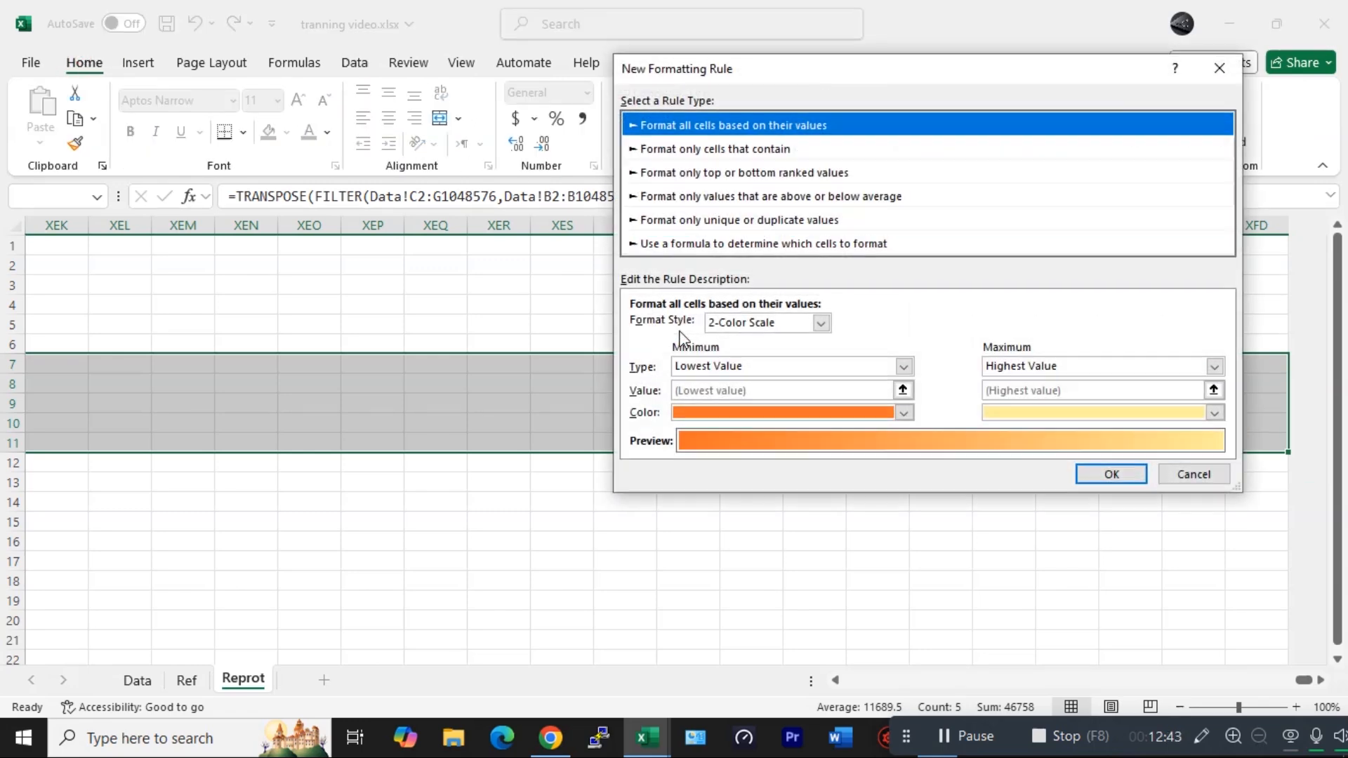
{"action": "left_click", "coordinate": [735, 153]}
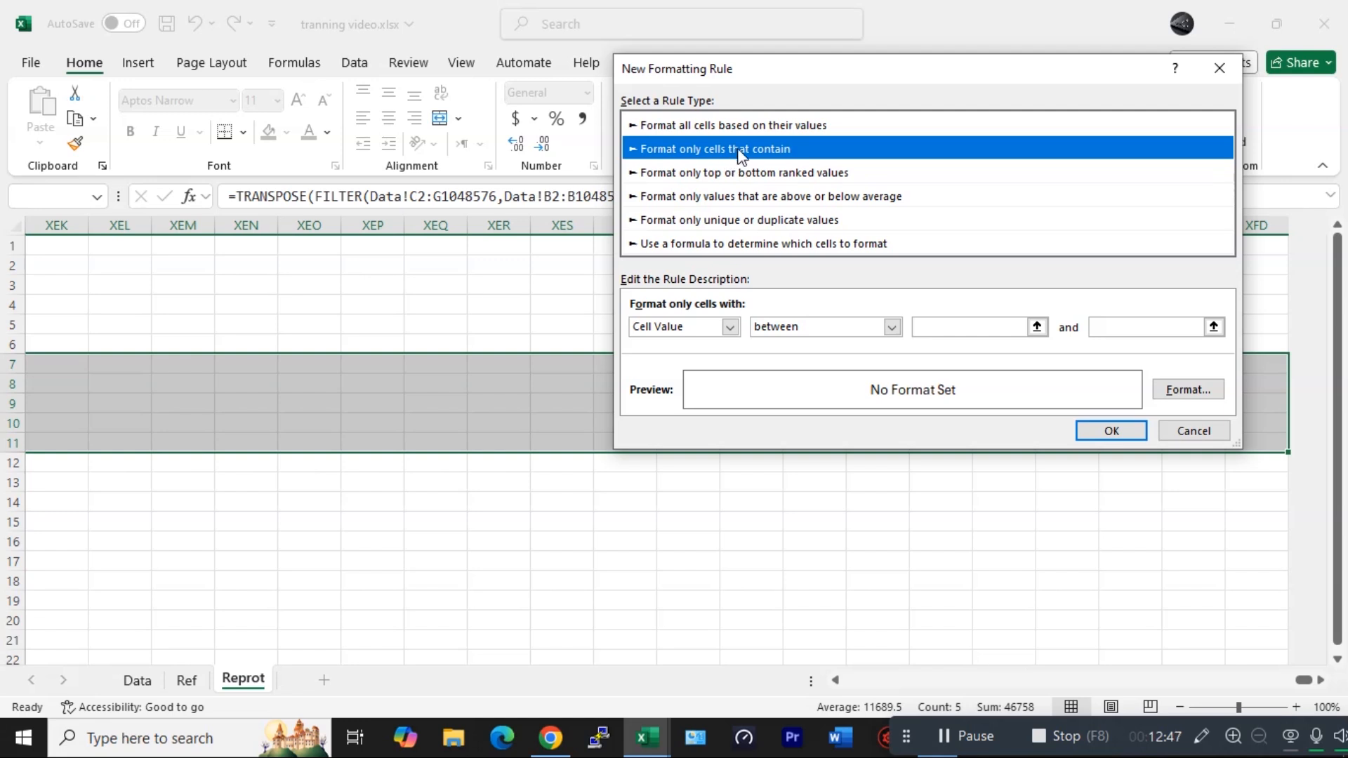
{"action": "left_click", "coordinate": [730, 327]}
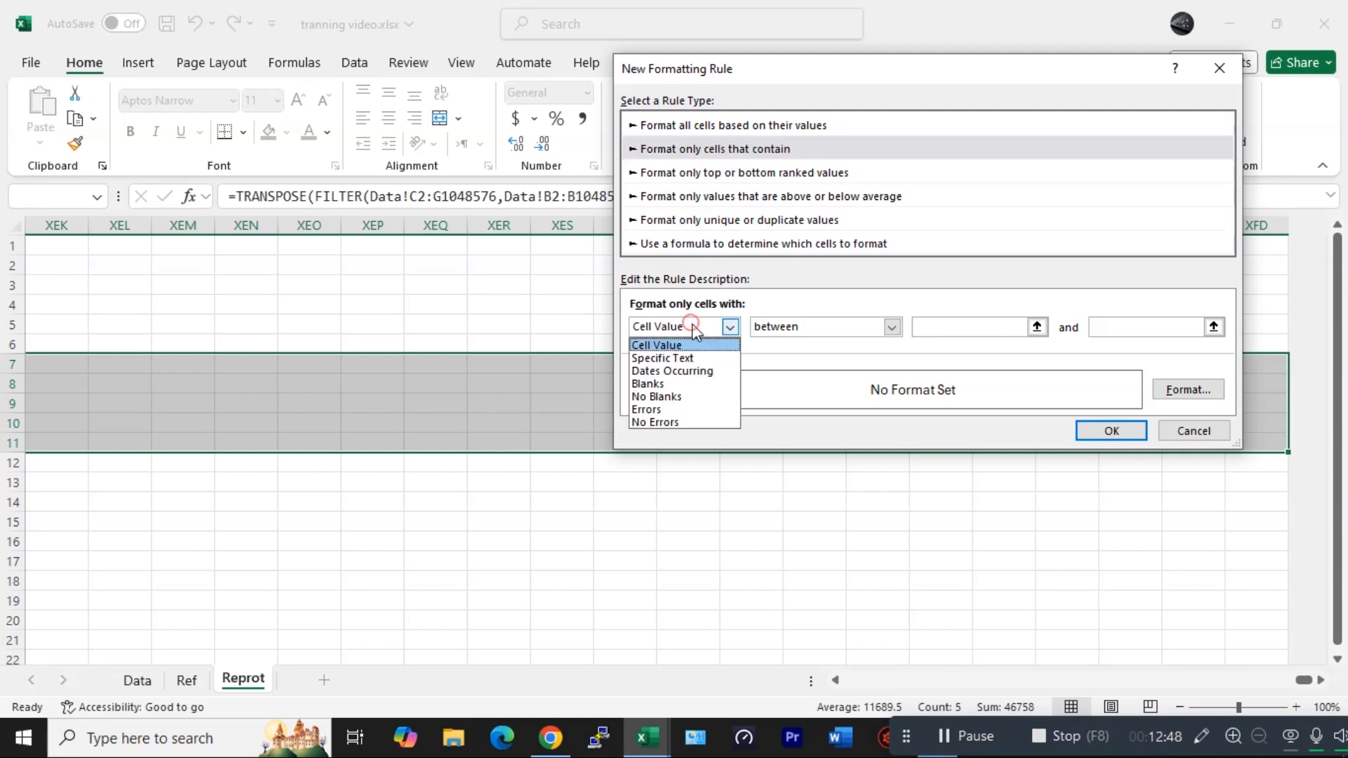
{"action": "left_click", "coordinate": [655, 397]}
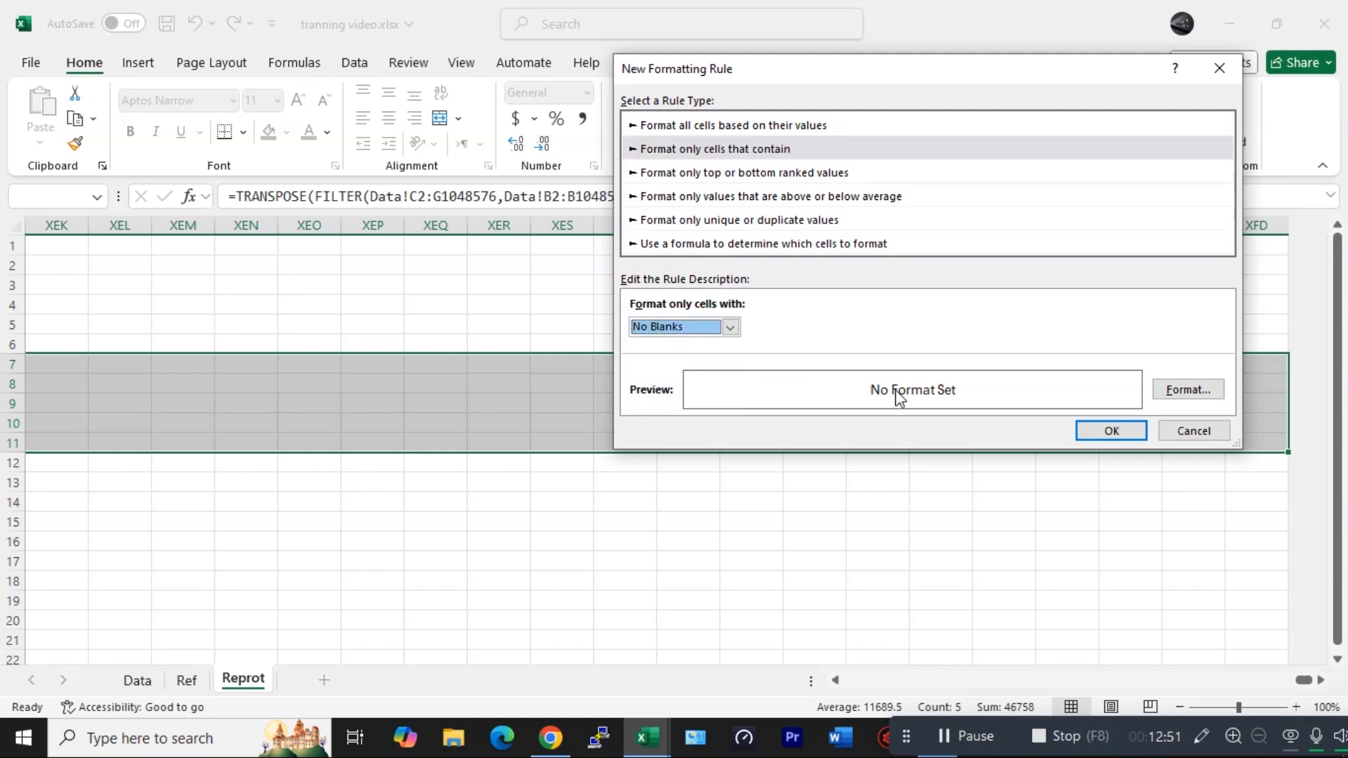
- Format the non-blank cells with a bold italic font, an outline border and a light blue fill
{"action": "left_click", "coordinate": [1170, 390]}
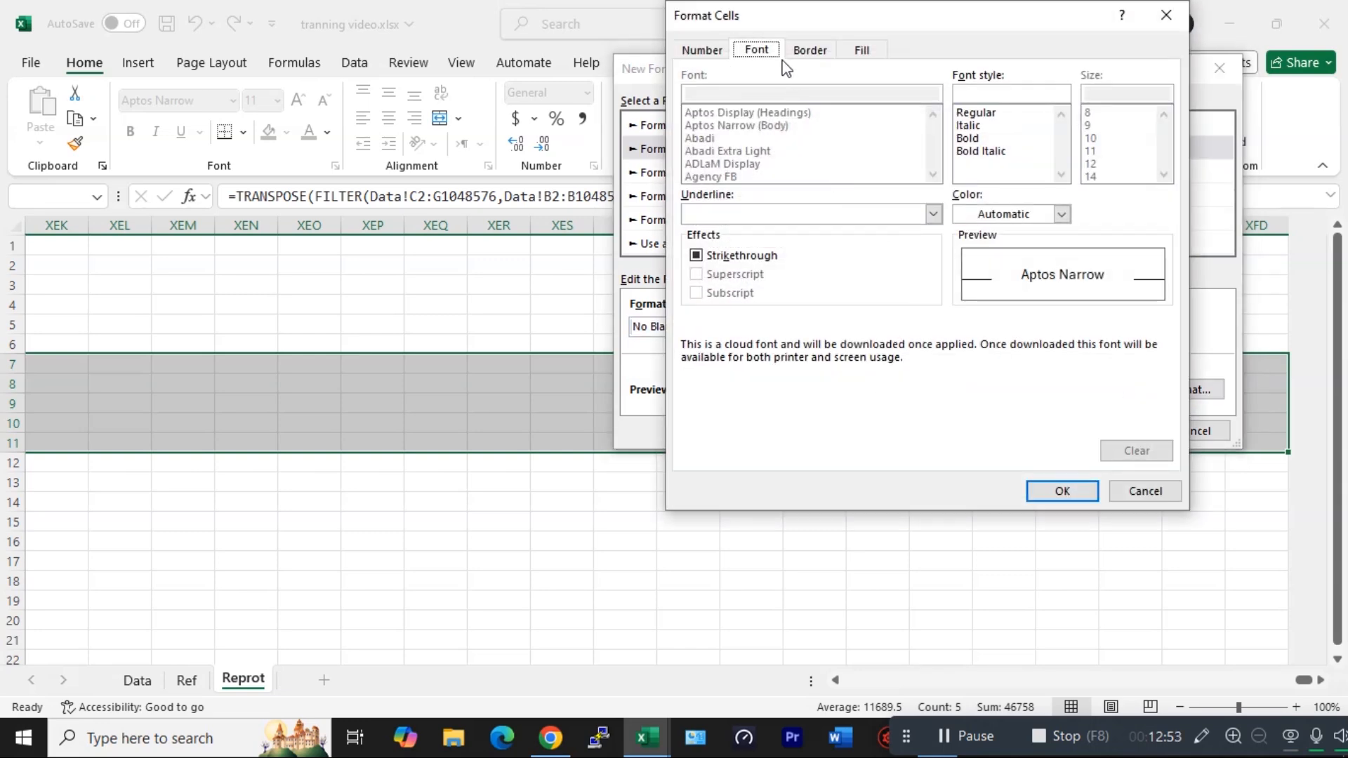
{"action": "left_click", "coordinate": [814, 52]}
{"action": "left_click", "coordinate": [758, 50]}
{"action": "left_click", "coordinate": [981, 151]}
{"action": "left_click", "coordinate": [810, 51]}
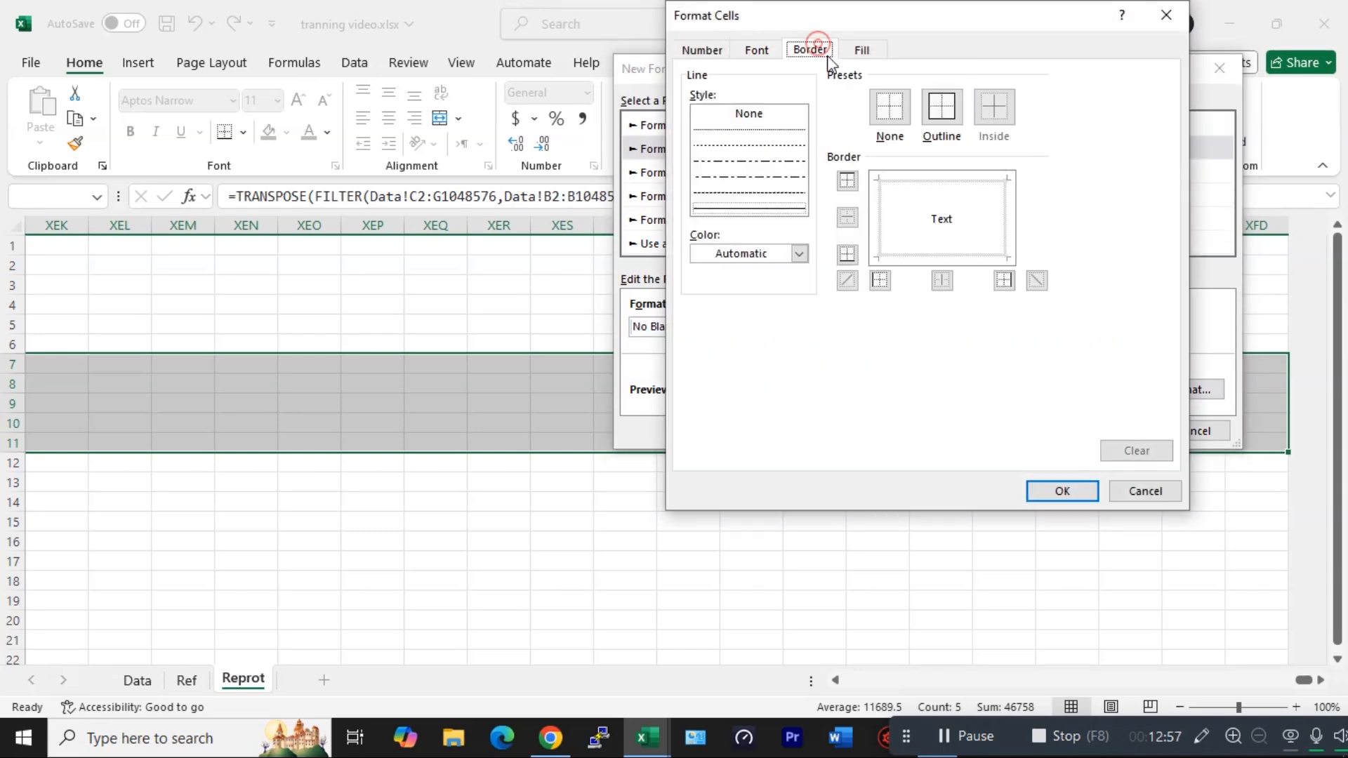
{"action": "left_click", "coordinate": [942, 108]}
{"action": "left_click", "coordinate": [862, 51]}
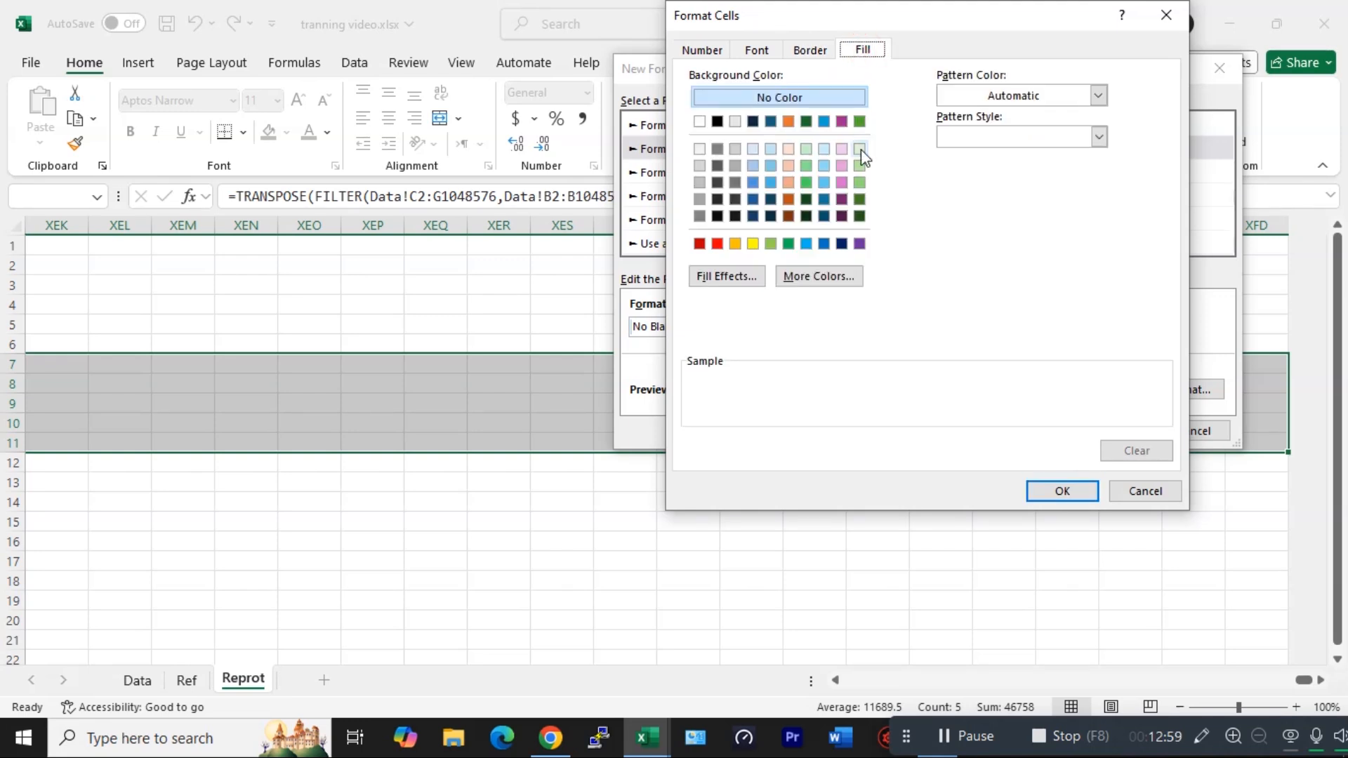
{"action": "left_click", "coordinate": [859, 181]}
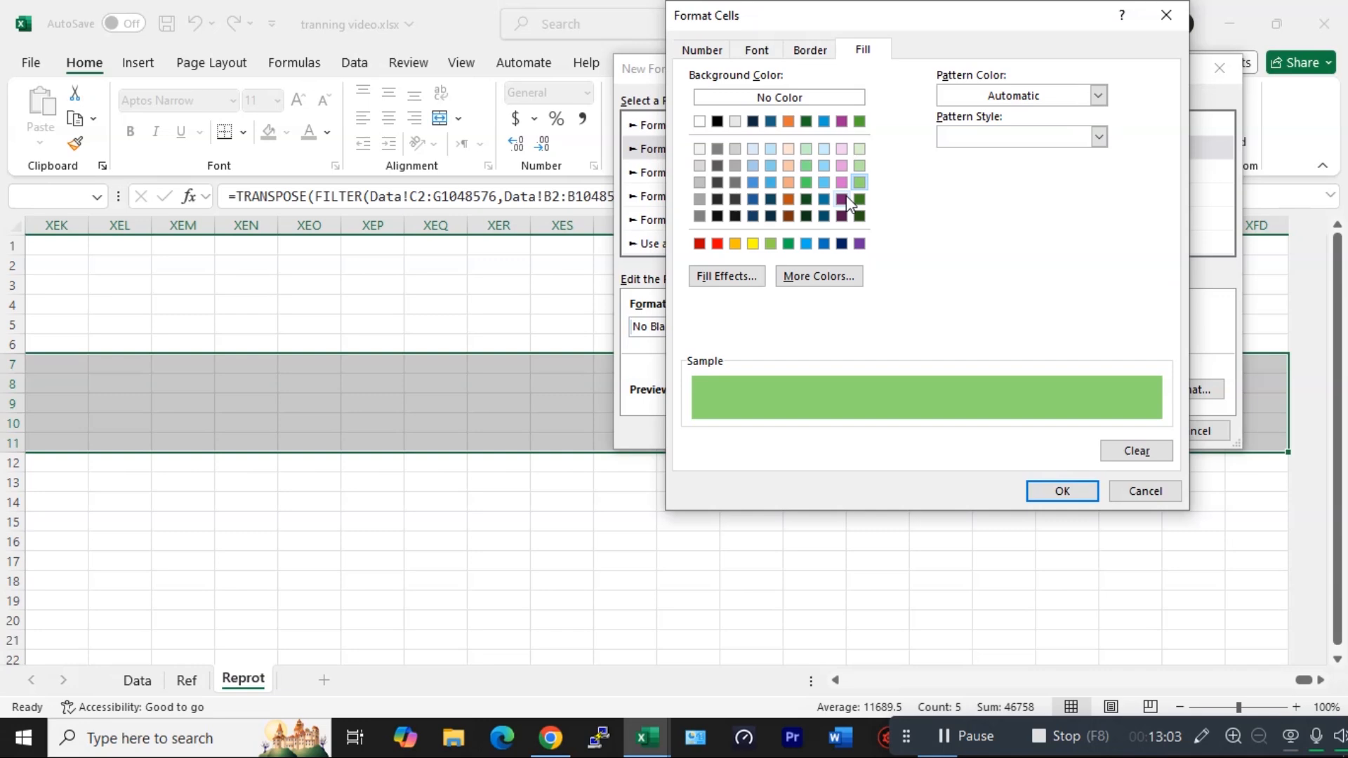
{"action": "left_click", "coordinate": [769, 181]}
{"action": "left_click", "coordinate": [770, 164]}
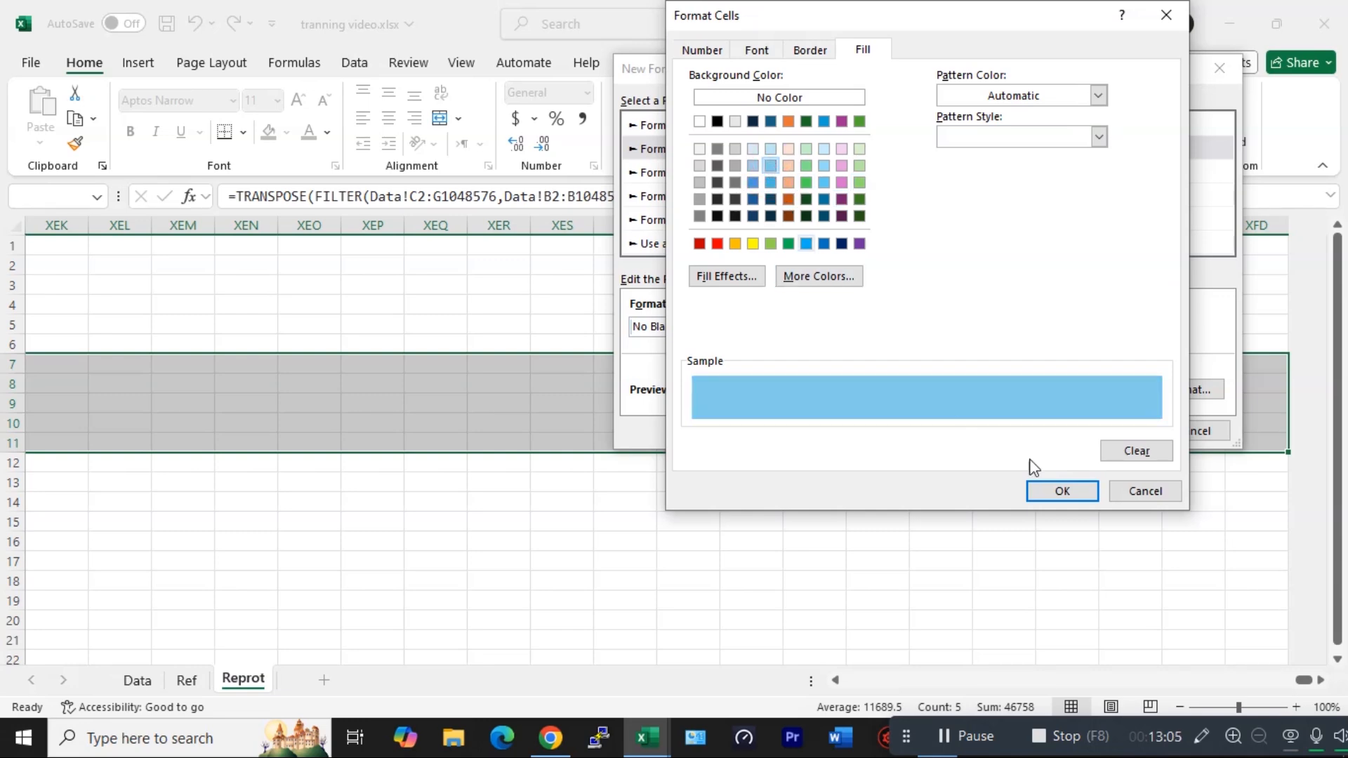
{"action": "left_click", "coordinate": [1059, 491]}
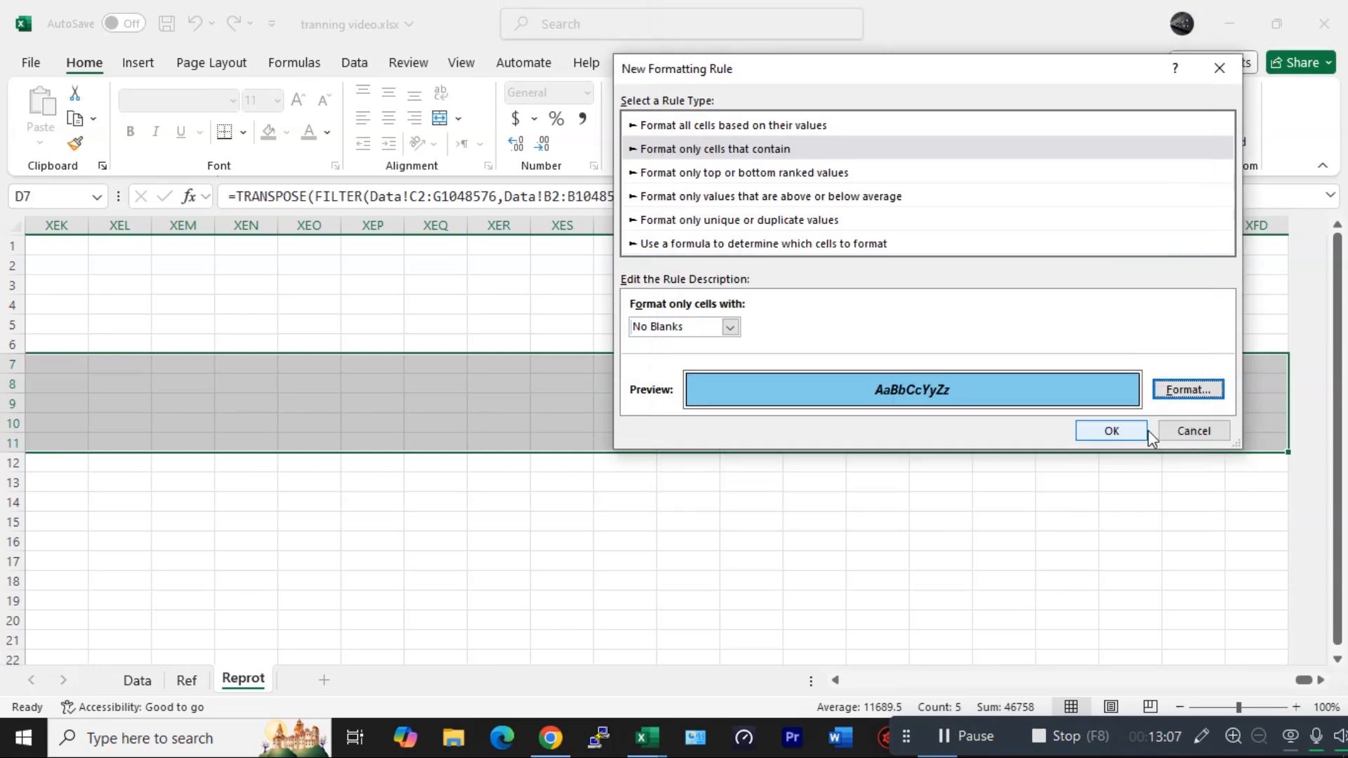
{"action": "left_click", "coordinate": [1123, 431]}
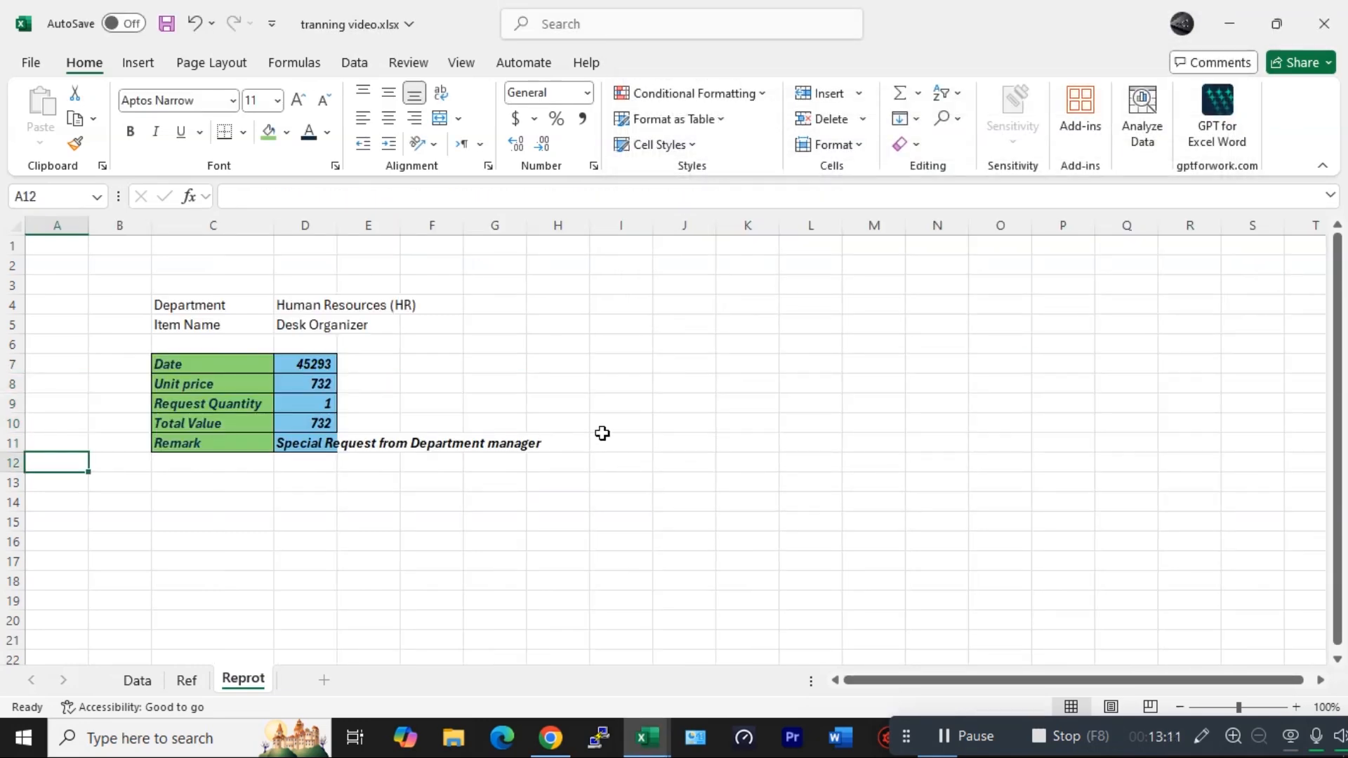
- Test the Item Name dropdown by choosing Notebook, Ergonomic Chair and then Highlighters
{"action": "left_click", "coordinate": [557, 461]}
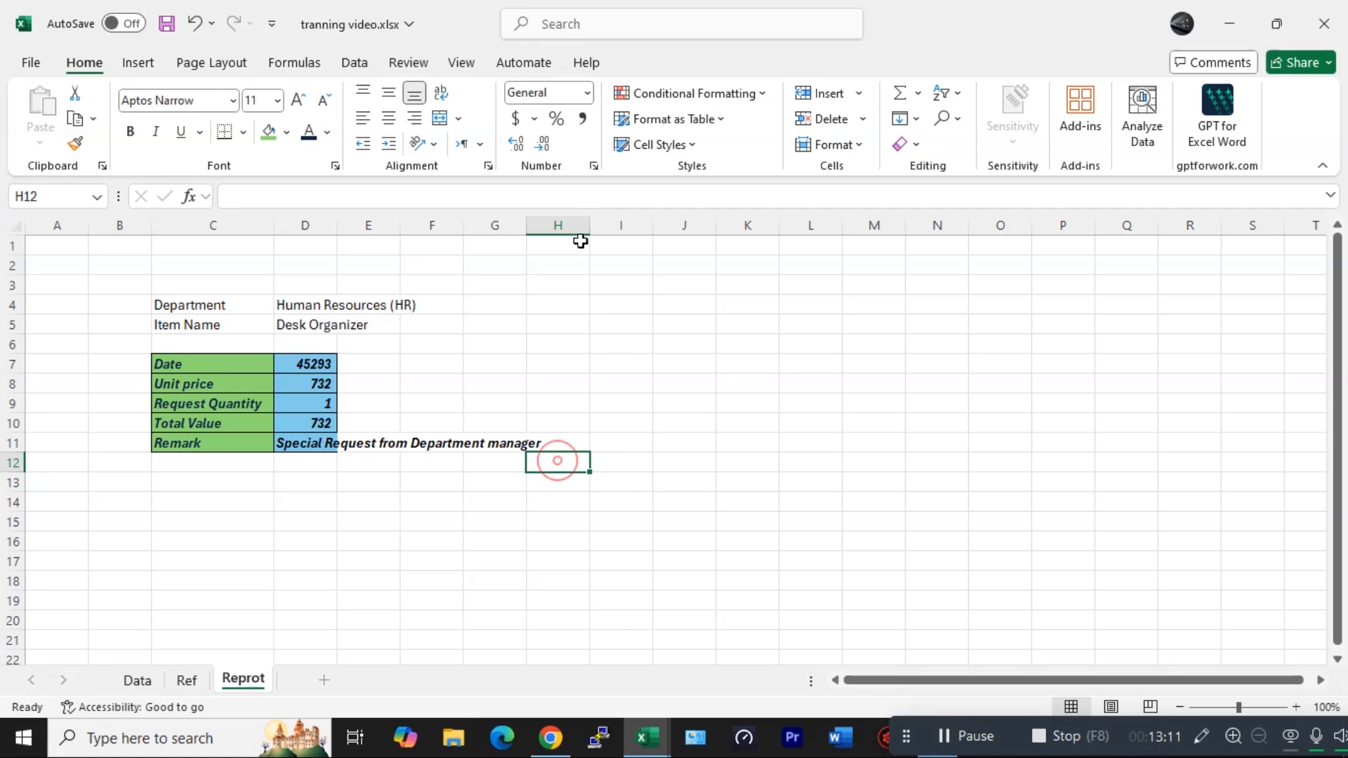
{"action": "left_click", "coordinate": [332, 328]}
{"action": "left_click", "coordinate": [346, 324]}
{"action": "left_click", "coordinate": [322, 362]}
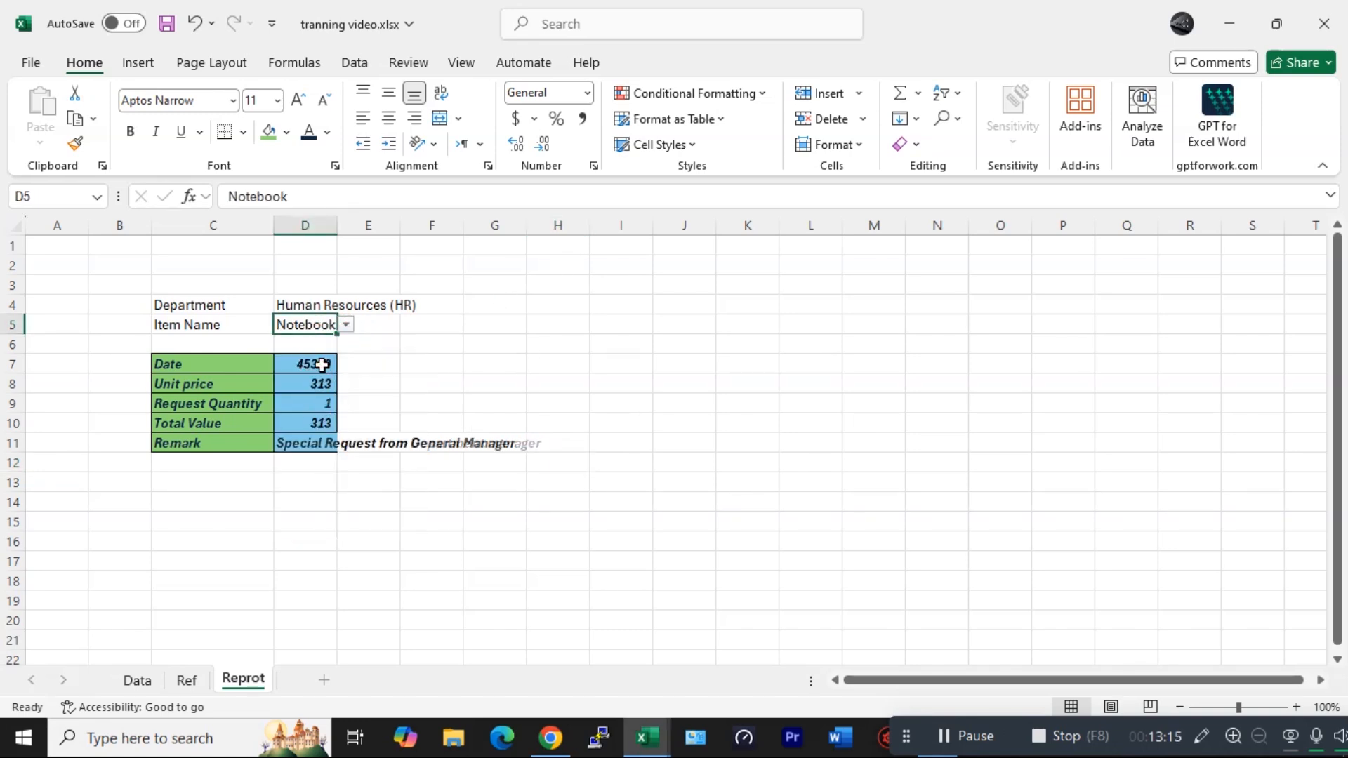
{"action": "left_click", "coordinate": [346, 325]}
{"action": "left_click", "coordinate": [306, 463]}
{"action": "left_click", "coordinate": [348, 326]}
{"action": "left_click", "coordinate": [303, 512]}
- Choose IT (Information Technology) as the Department and review the Item Name dropdown list
{"action": "left_click", "coordinate": [334, 302]}
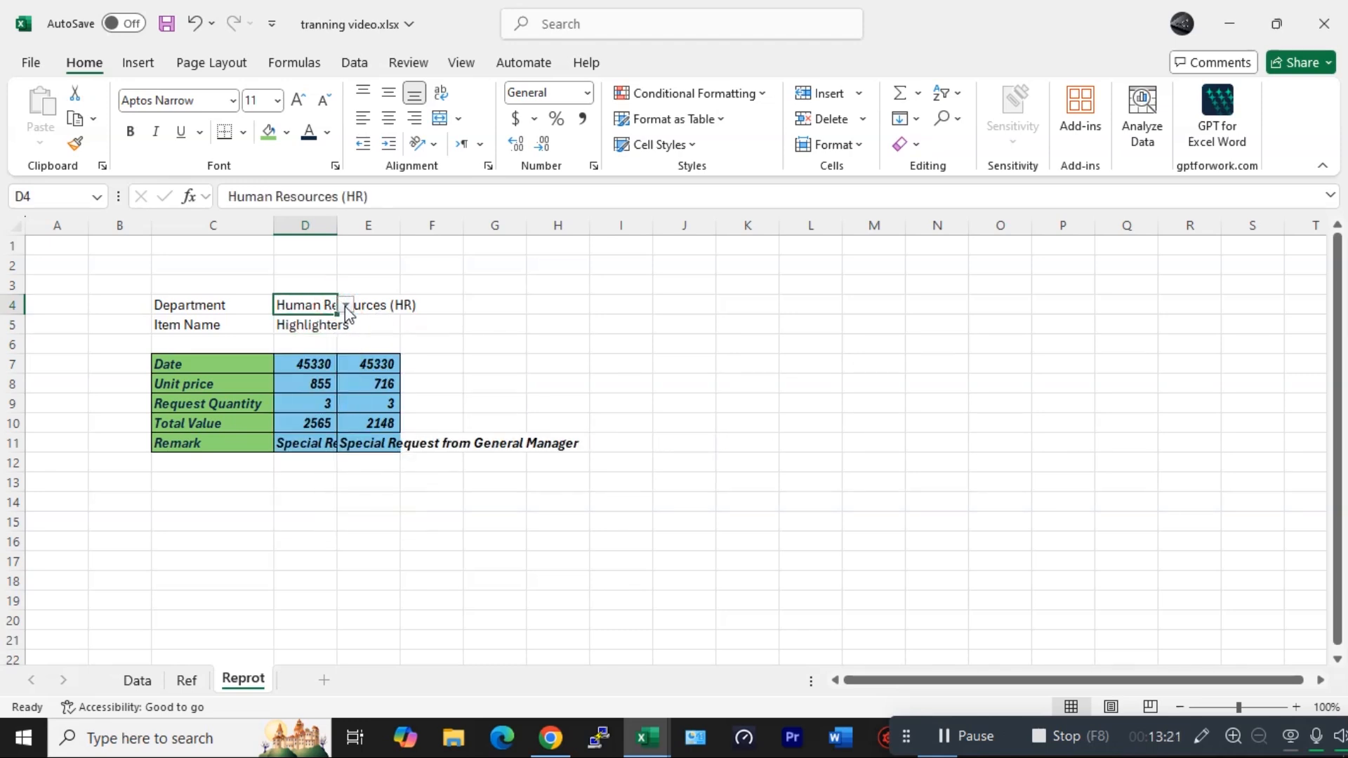
{"action": "left_click", "coordinate": [346, 310]}
{"action": "left_click", "coordinate": [310, 376]}
{"action": "left_click", "coordinate": [337, 323]}
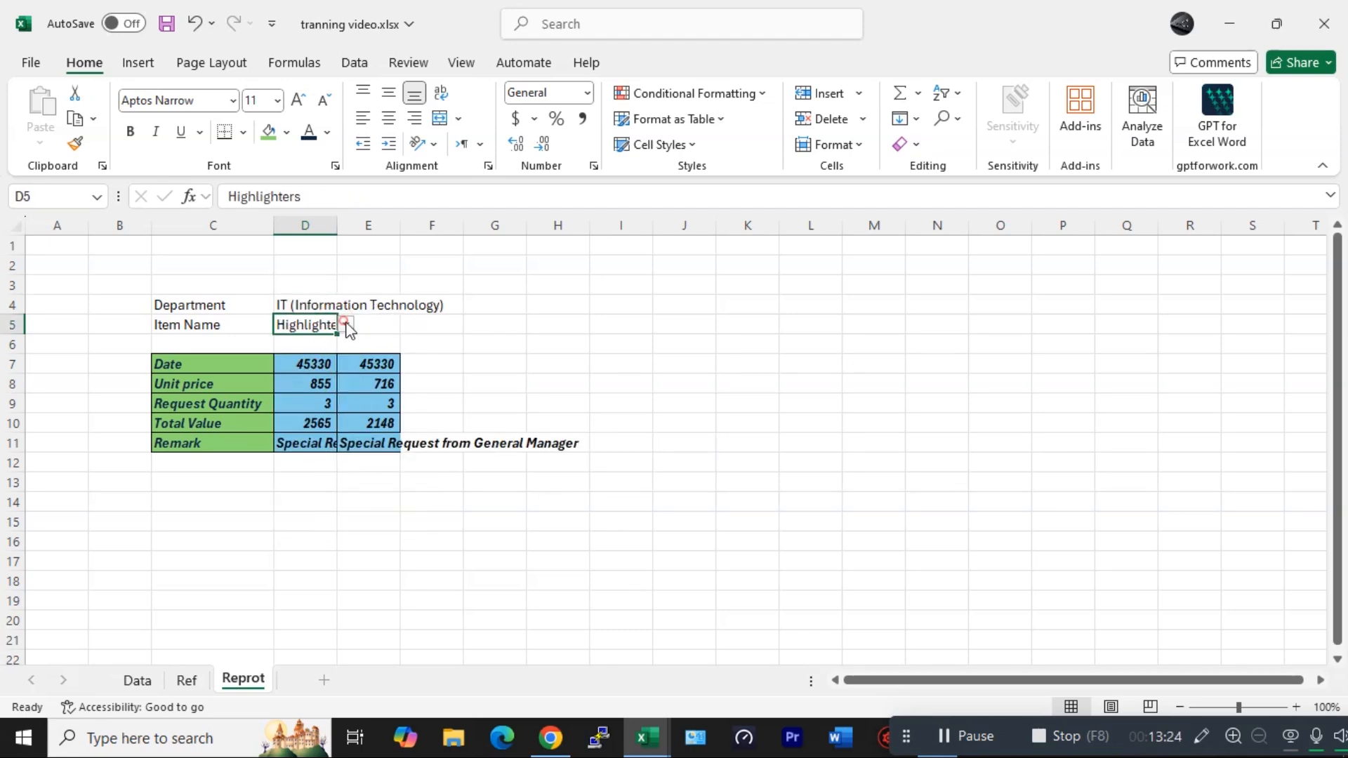
{"action": "left_click", "coordinate": [346, 325]}
{"action": "left_click_drag", "start_coordinate": [405, 470], "coordinate": [414, 368]}
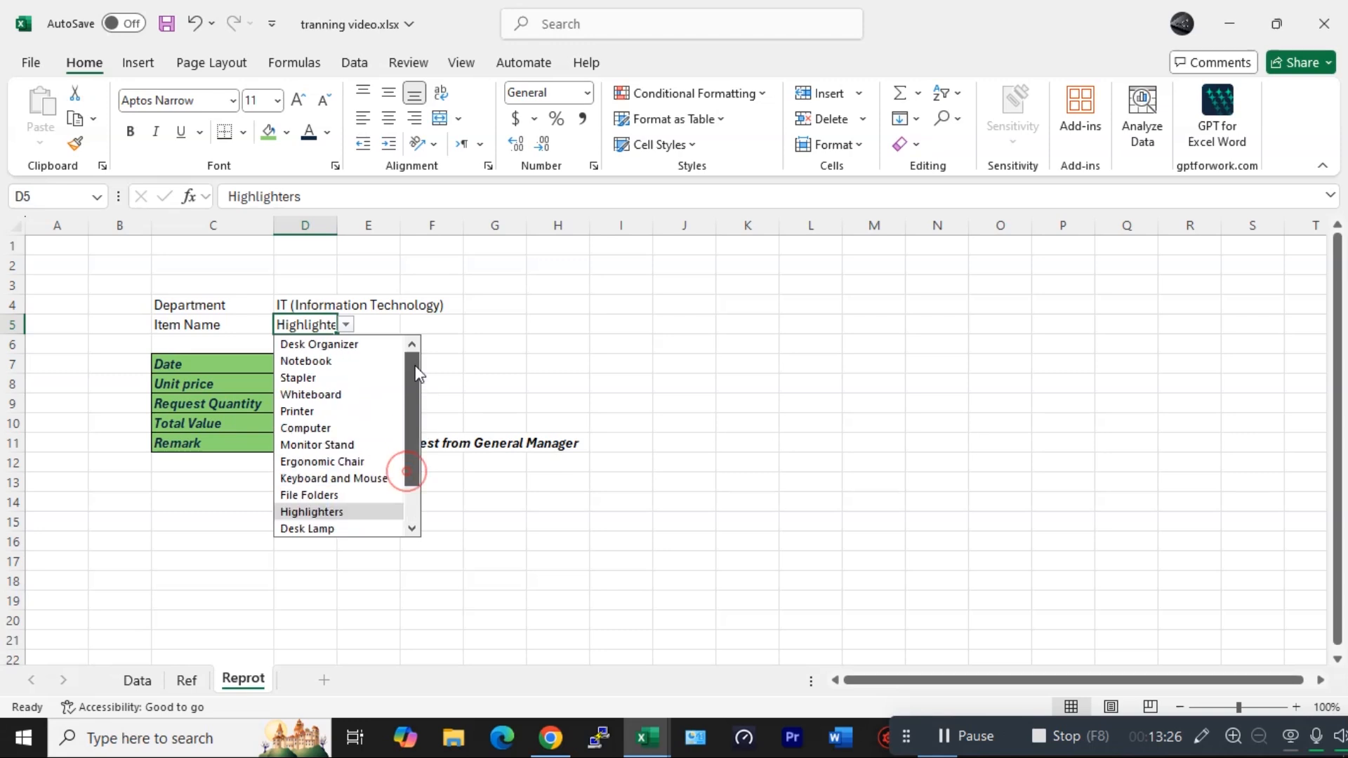
- Set the Department to Sales and check the items offered in the Item Name dropdown
{"action": "left_click", "coordinate": [334, 301]}
{"action": "left_click", "coordinate": [345, 305]}
{"action": "left_click", "coordinate": [312, 328]}
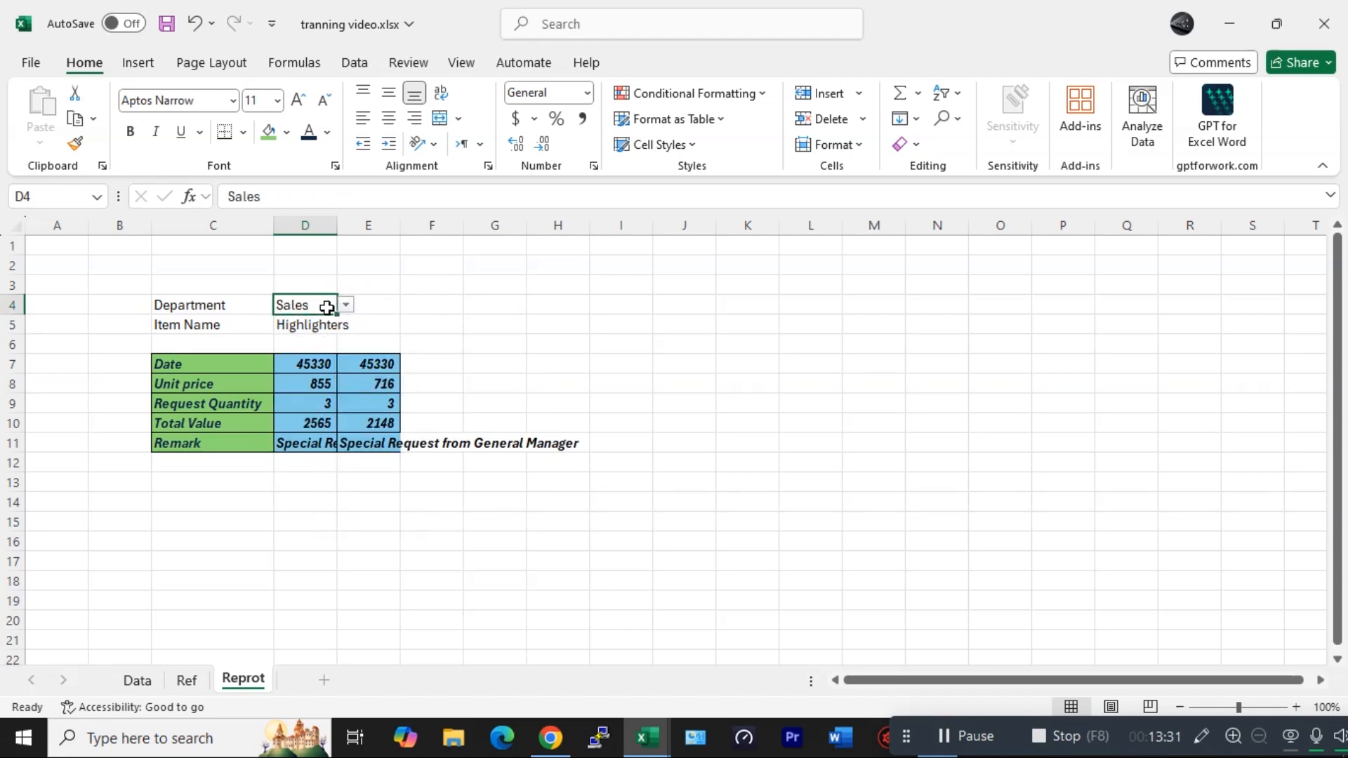
{"action": "left_click", "coordinate": [319, 322]}
{"action": "left_click", "coordinate": [344, 327]}
{"action": "scroll", "coordinate": [323, 439], "scroll_direction": "down", "scroll_amount": 1}
{"action": "scroll", "coordinate": [339, 451], "scroll_direction": "up", "scroll_amount": 1}
{"action": "left_click", "coordinate": [433, 303]}
{"action": "left_click", "coordinate": [293, 321]}
{"action": "left_click", "coordinate": [345, 322]}
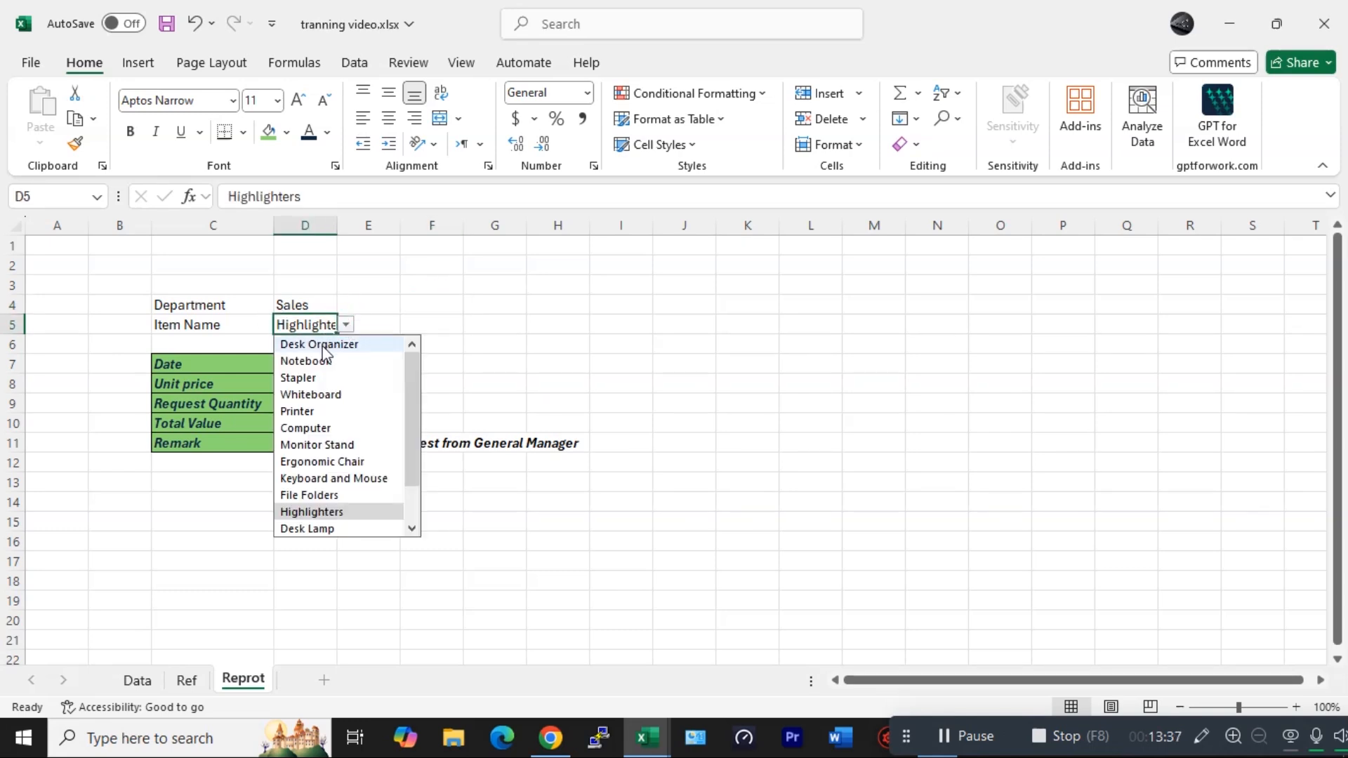
{"action": "left_click", "coordinate": [556, 383]}
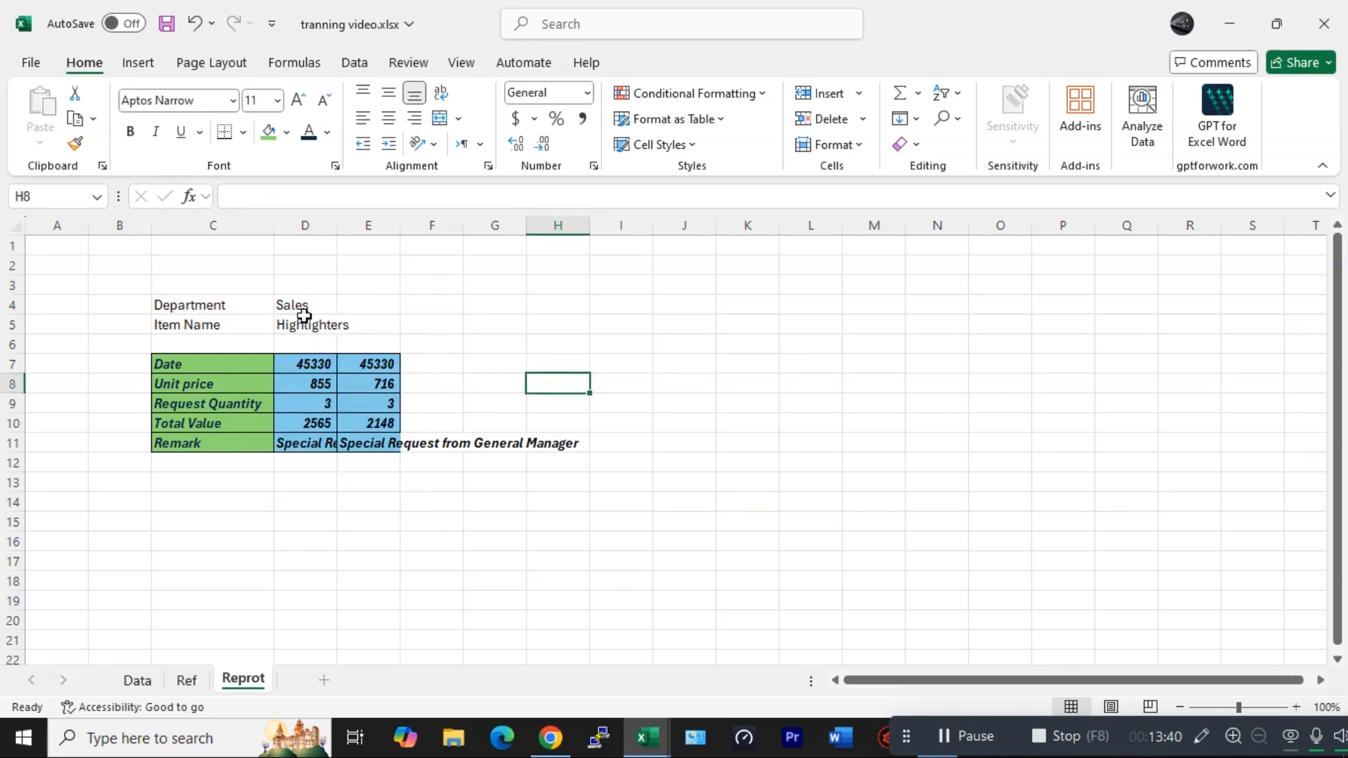
- Copy the UNIQUE(FILTER(...)) formula text from cell B1 on the Ref sheet
{"action": "left_click", "coordinate": [187, 680]}
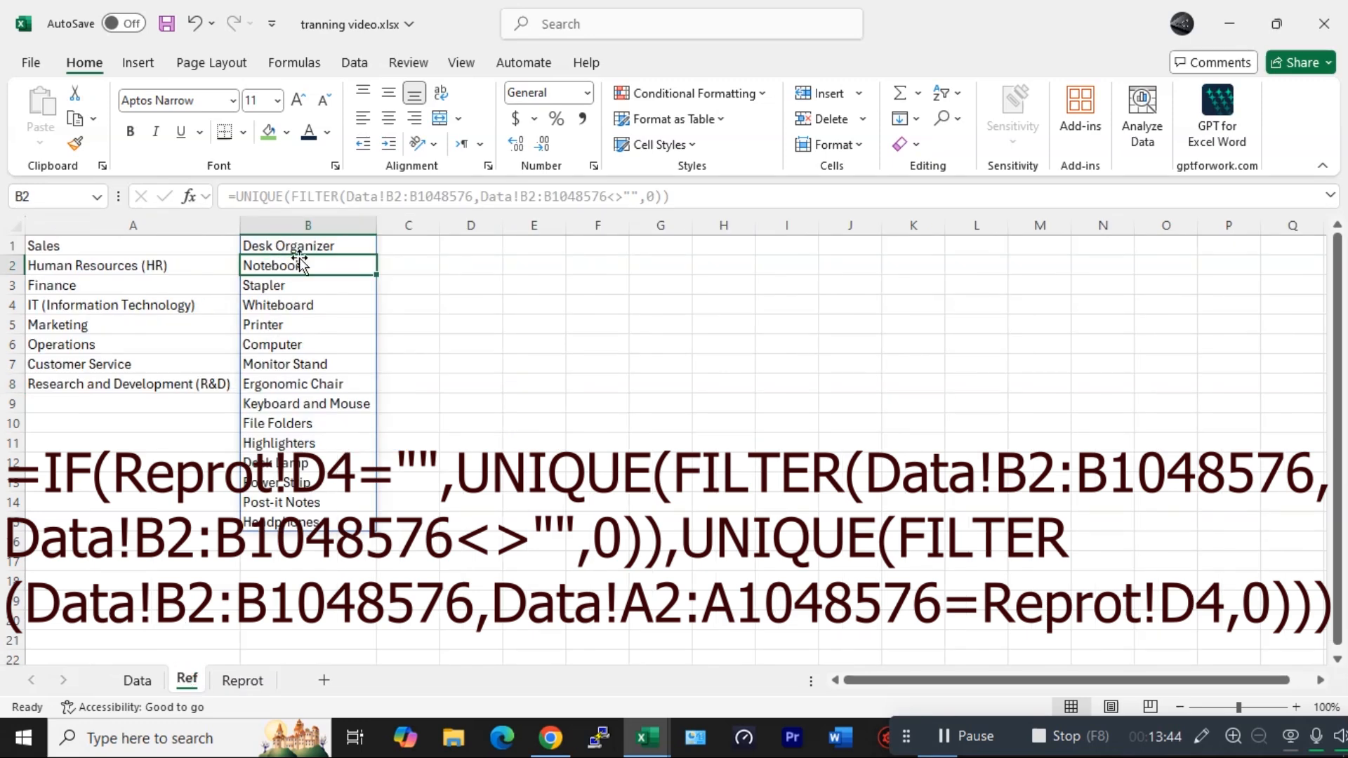
{"action": "left_click", "coordinate": [281, 246]}
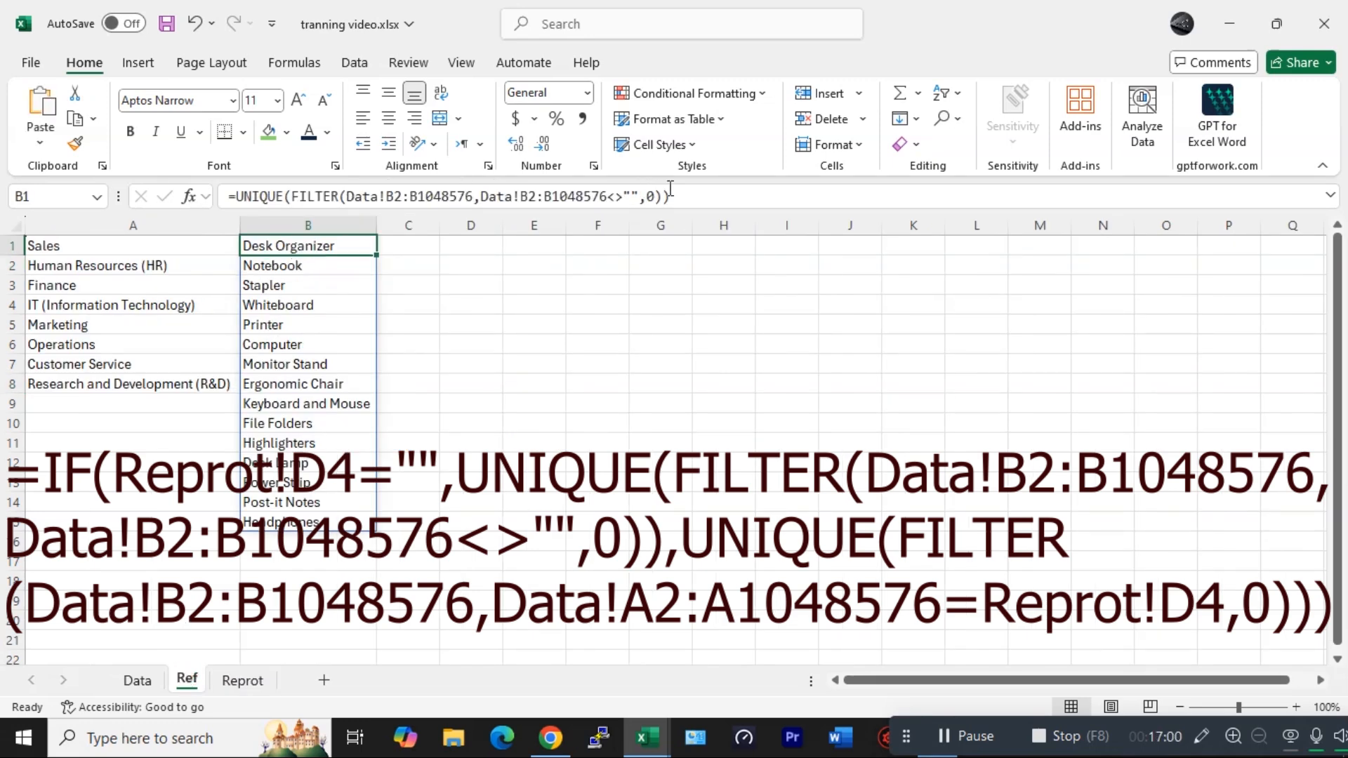
{"action": "left_click_drag", "start_coordinate": [670, 188], "coordinate": [237, 188]}
{"action": "key", "text": "ctrl+c"}
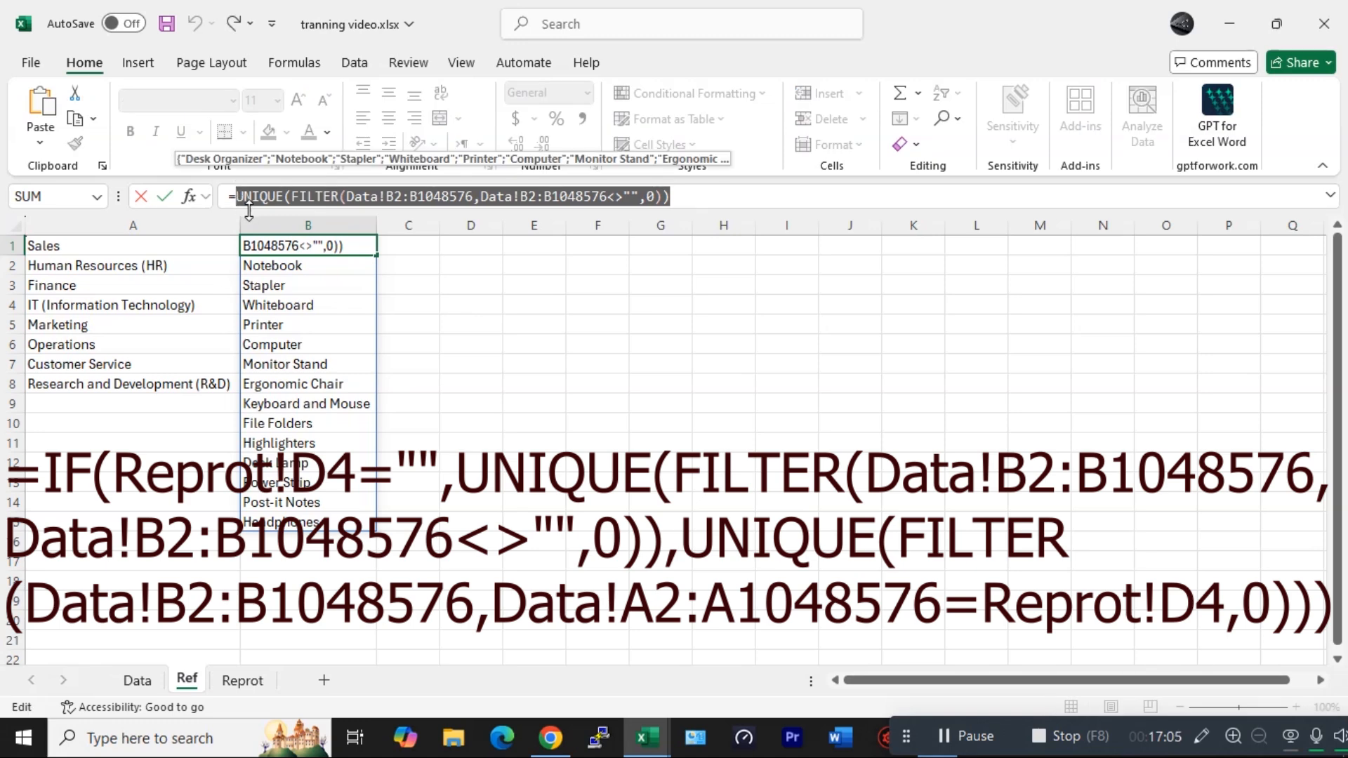
- Start an IF formula in Ref!B1 whose test is Reprot!D4=""
{"action": "type", "text": "if"}
{"action": "key", "text": "Tab"}
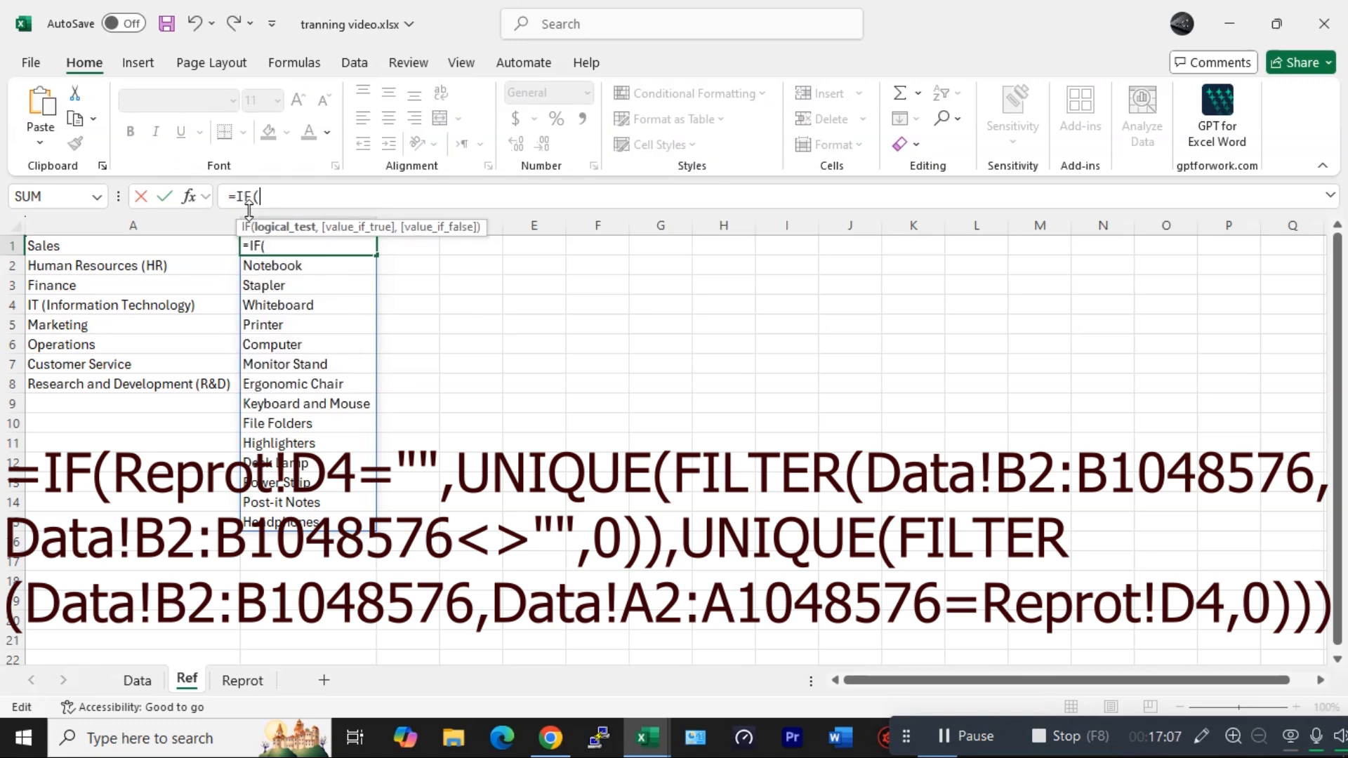
{"action": "left_click", "coordinate": [242, 680]}
{"action": "left_click", "coordinate": [295, 308]}
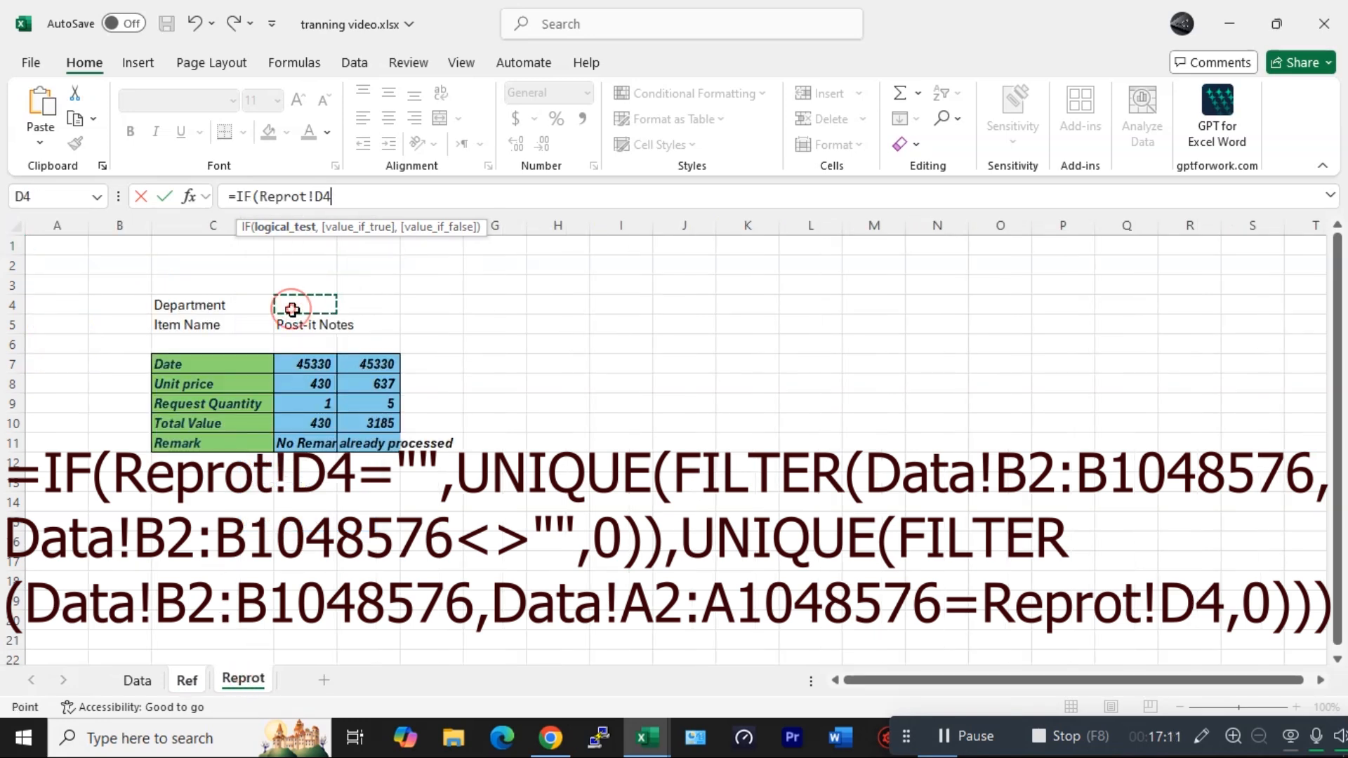
{"action": "type", "text": "=\"\""}
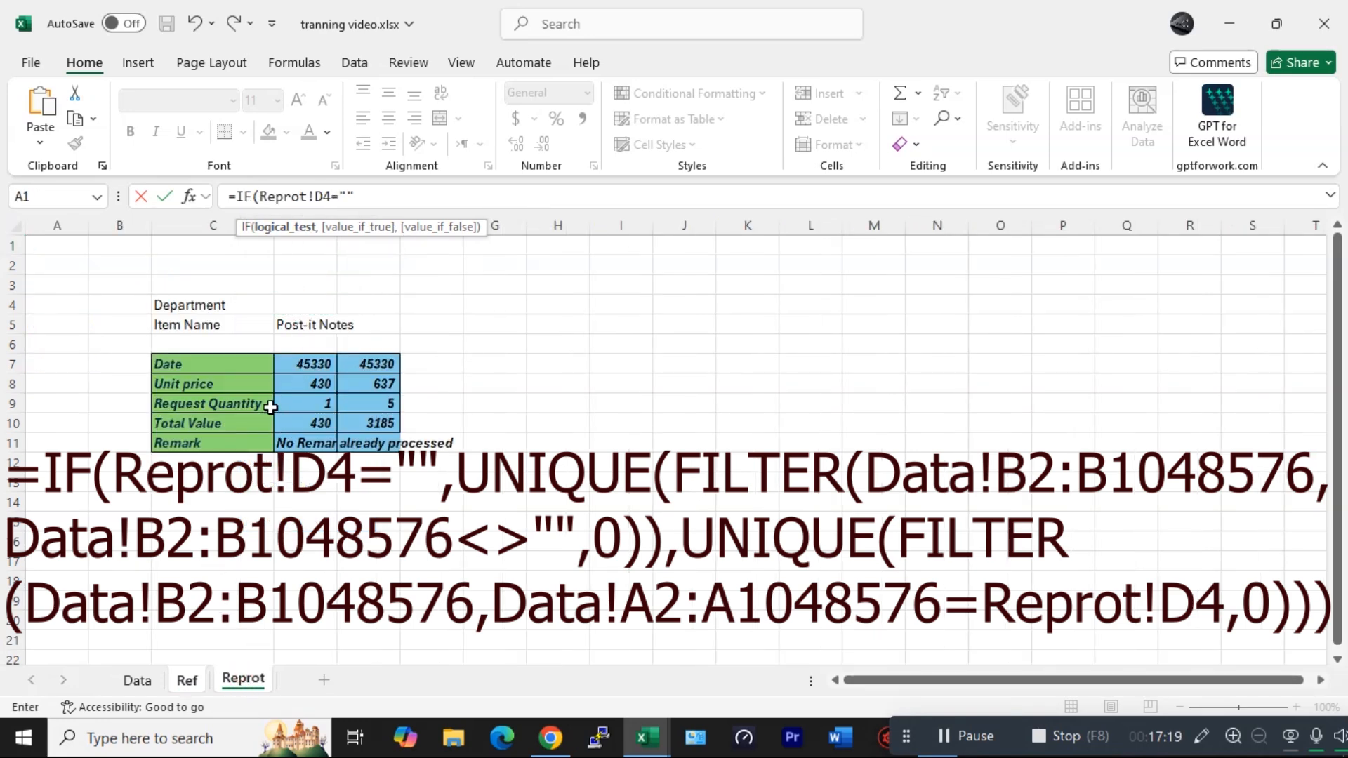
- Paste the copied UNIQUE(FILTER) formula as both the true and false arguments of the IF
{"action": "left_click", "coordinate": [198, 679]}
{"action": "left_click", "coordinate": [641, 473]}
{"action": "type", "text": ","}
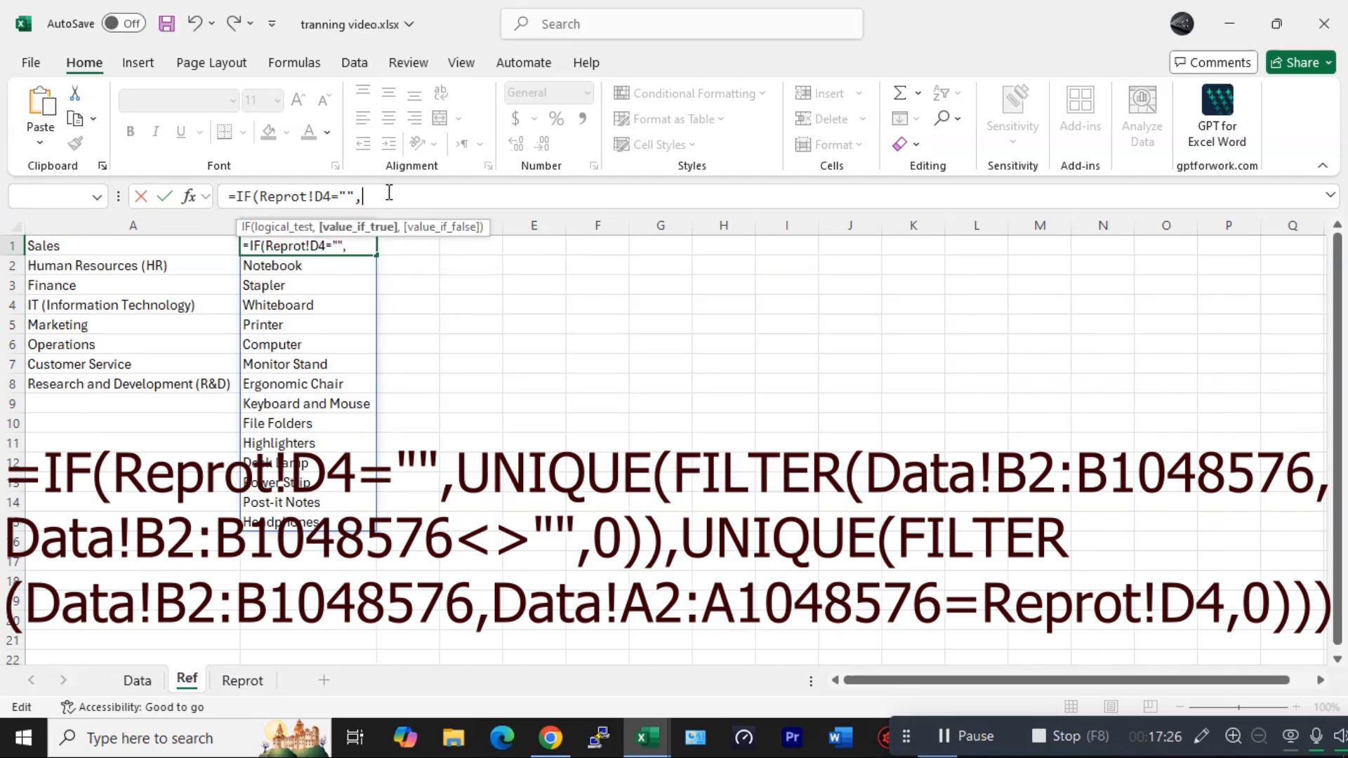
{"action": "key", "text": "ctrl+v"}
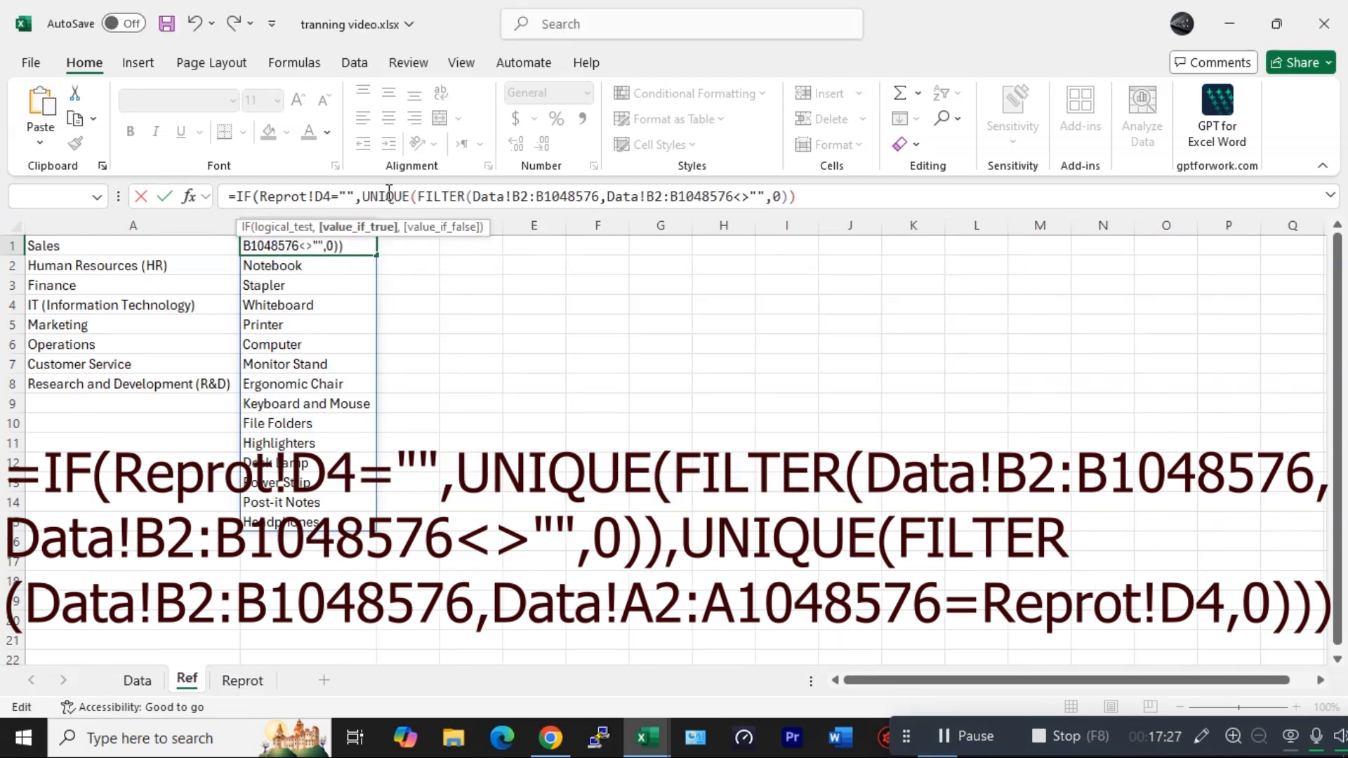
{"action": "type", "text": ","}
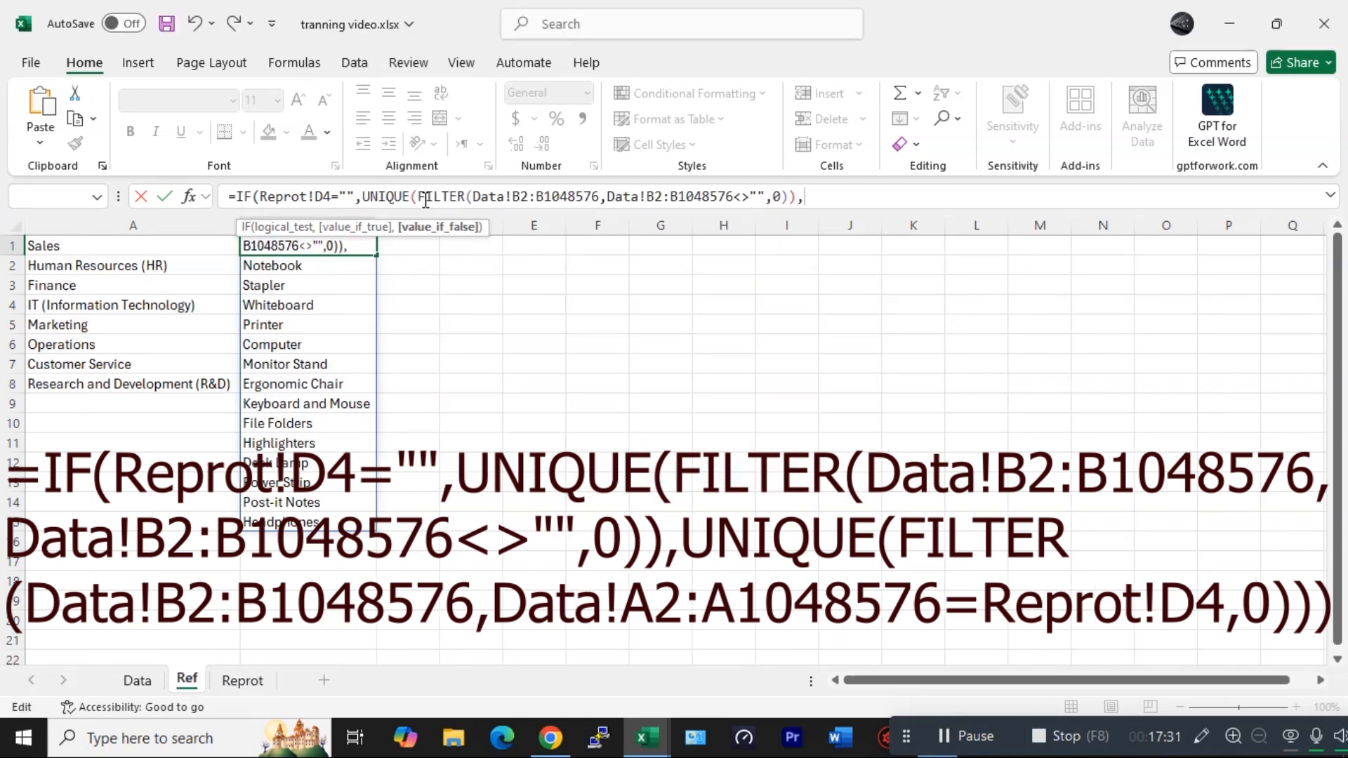
{"action": "key", "text": "ctrl+v"}
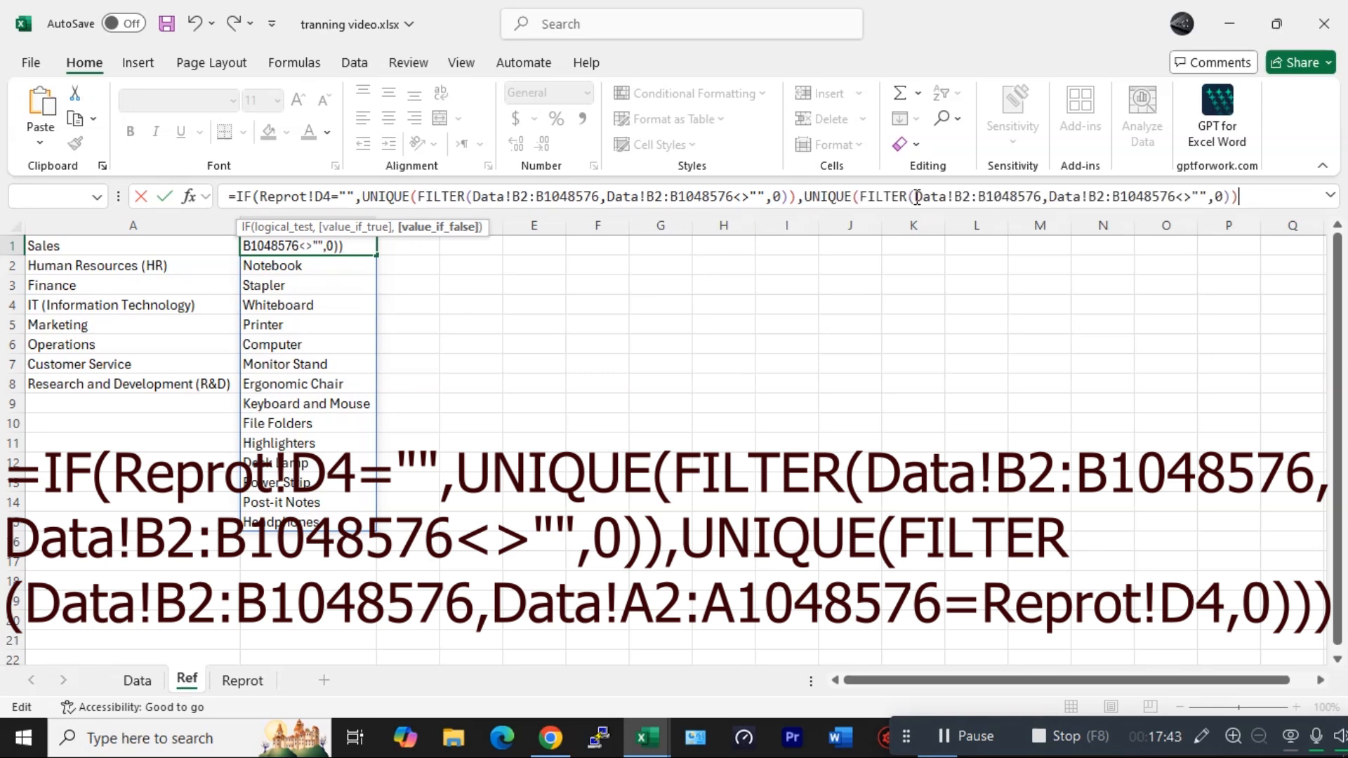
- In the IF's false argument, replace the second FILTER's include condition with the Data sheet range A2:A1048576
{"action": "left_click_drag", "start_coordinate": [1043, 198], "coordinate": [1225, 198]}
{"action": "type", "text": ","}
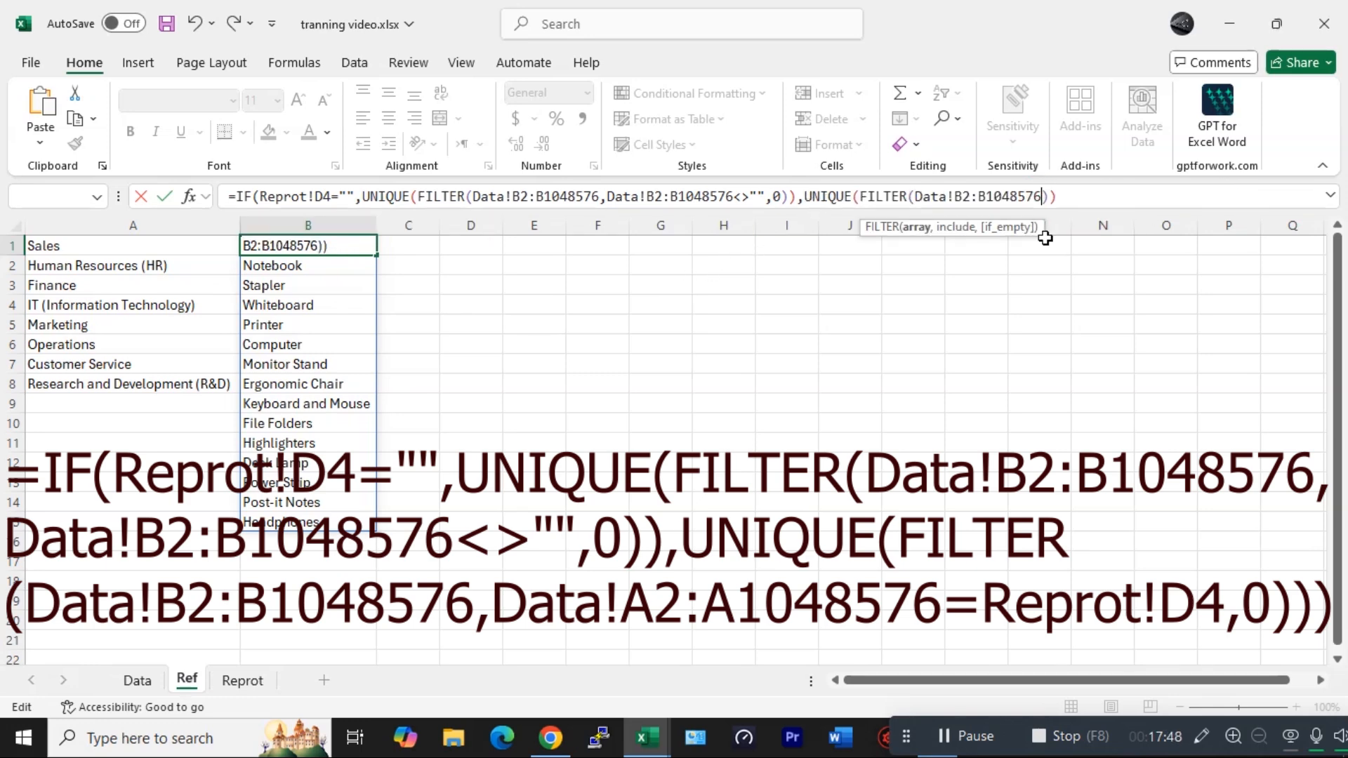
{"action": "left_click", "coordinate": [137, 680]}
{"action": "left_click", "coordinate": [149, 517]}
{"action": "key", "text": "ctrl+Up"}
{"action": "key", "text": "ctrl+Up"}
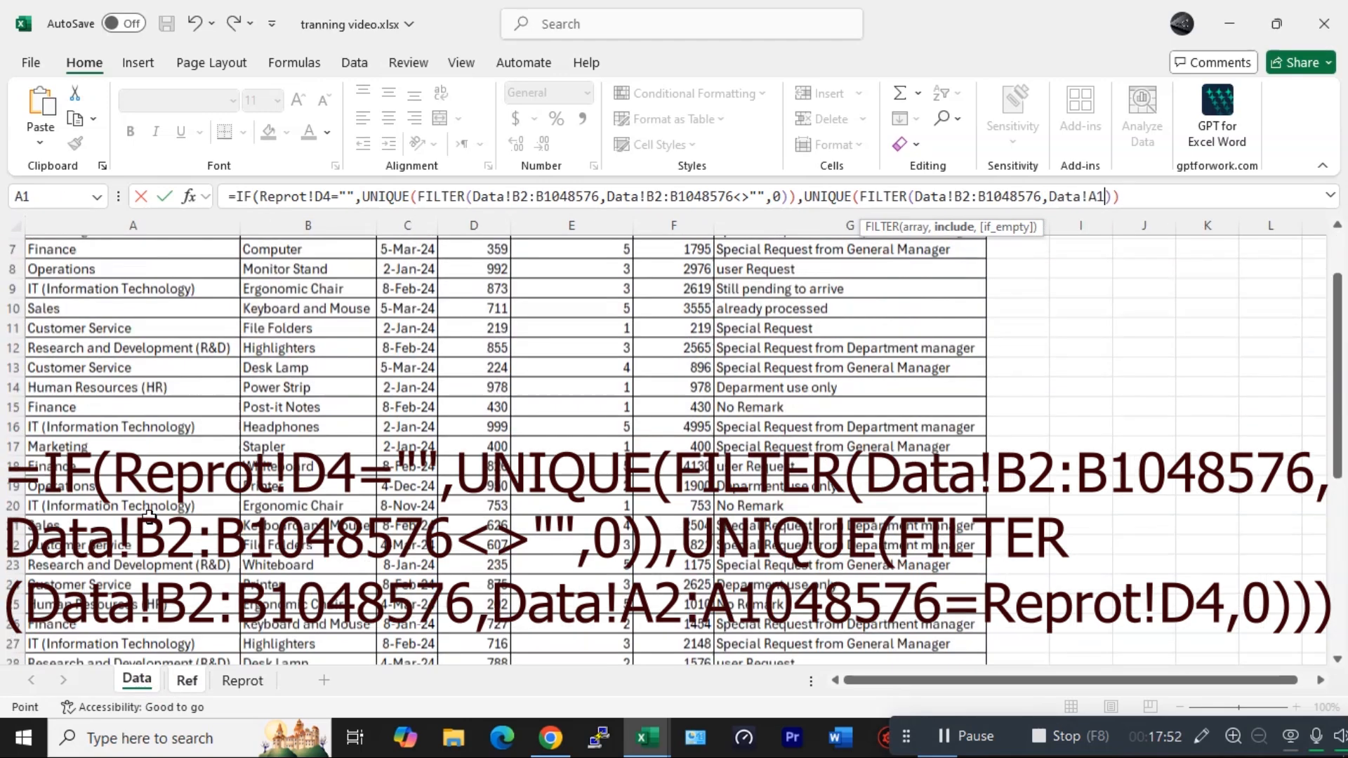
{"action": "left_click", "coordinate": [132, 262]}
{"action": "key", "text": "ctrl+shift+Down"}
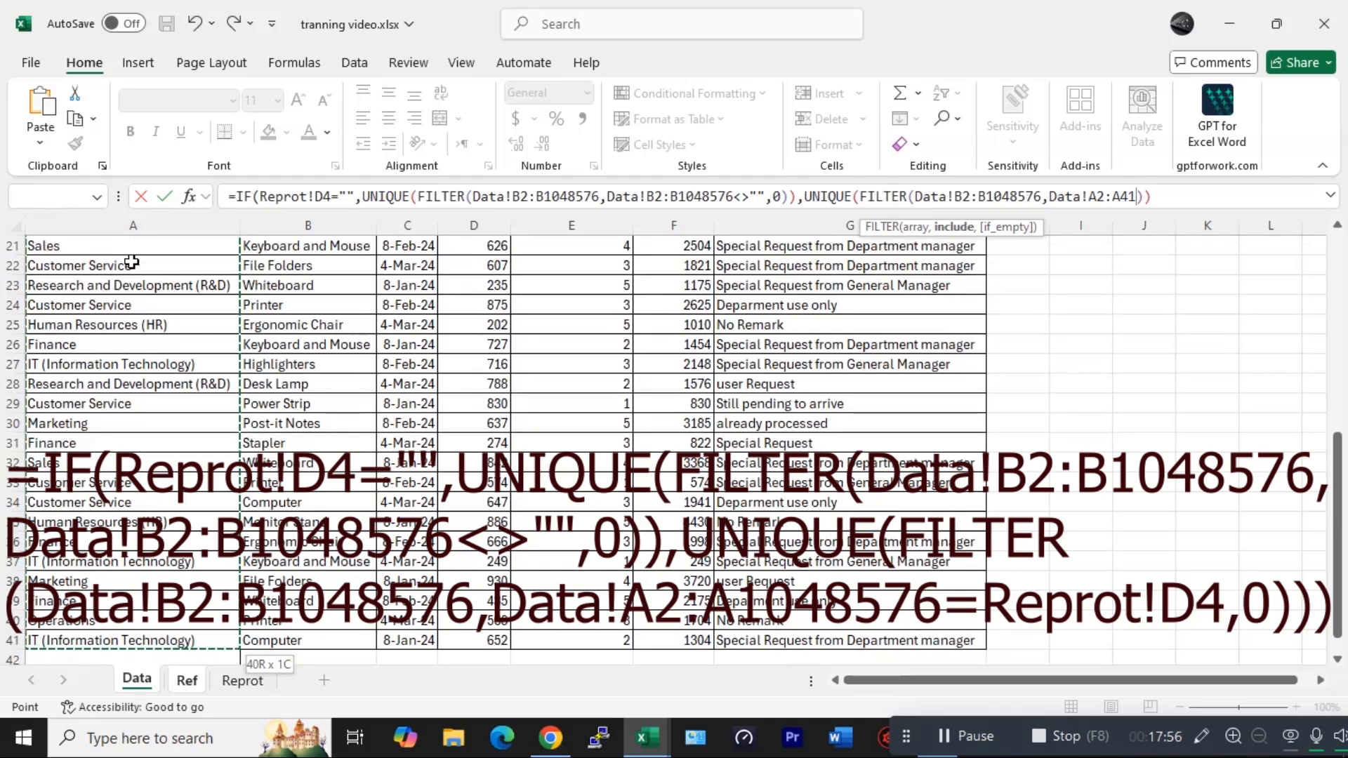
{"action": "key", "text": "ctrl+shift+Down"}
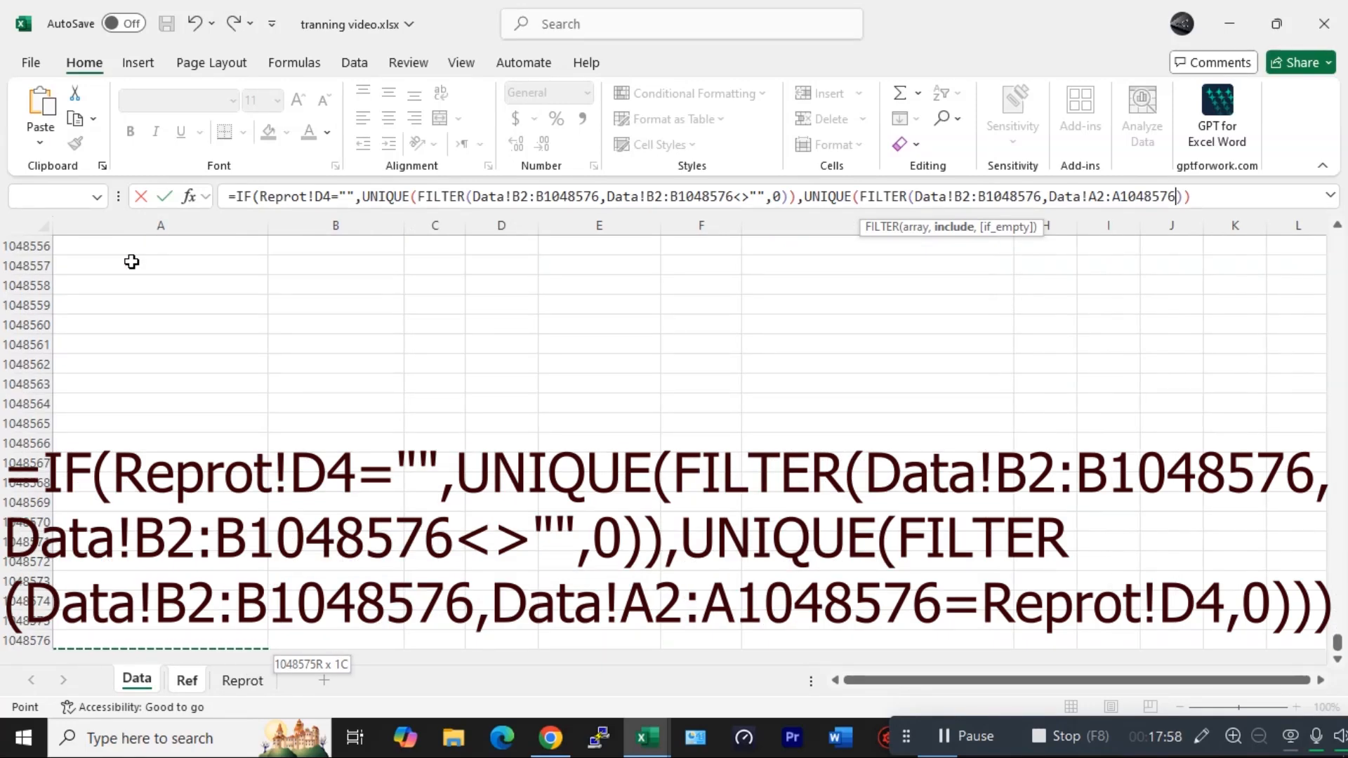
- Complete the condition as equal to Reprot!D4 with 0 as the if_empty value and enter the formula
{"action": "type", "text": "="}
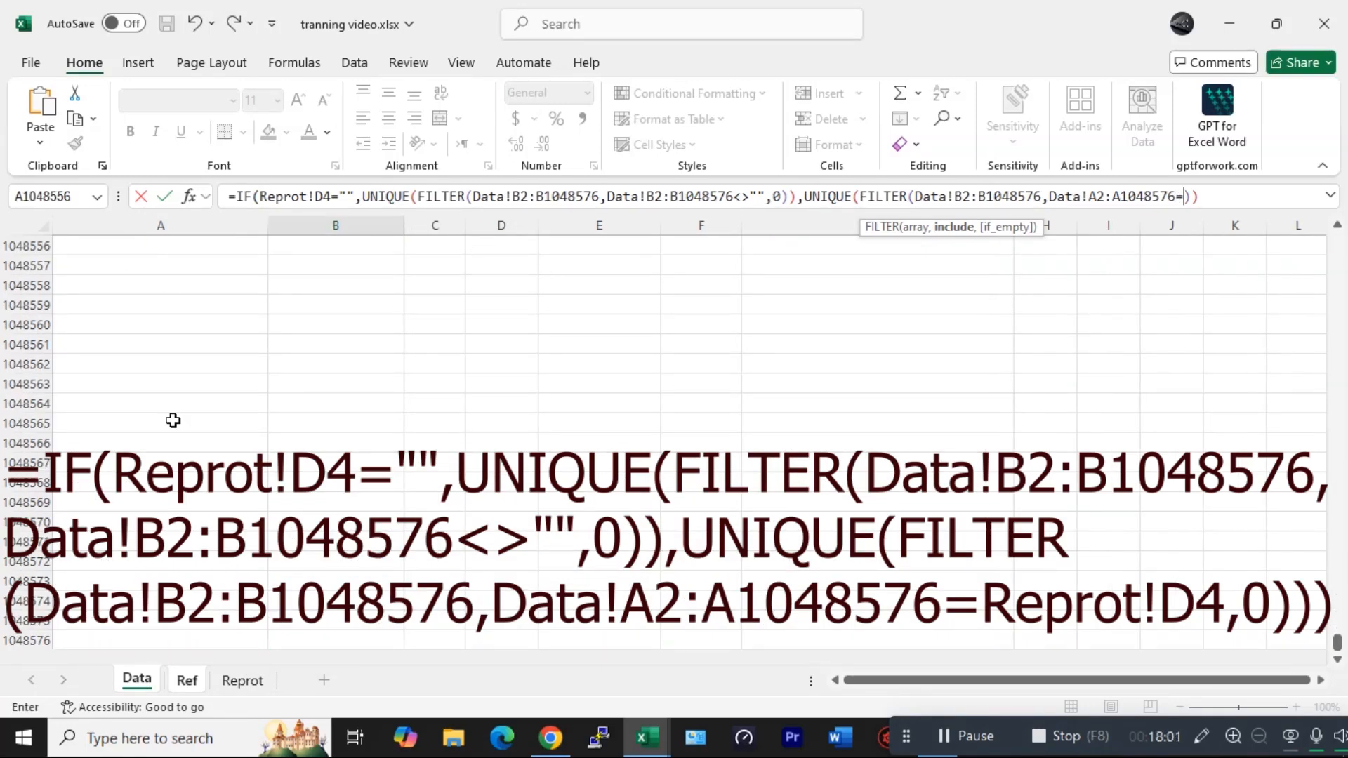
{"action": "left_click", "coordinate": [225, 684]}
{"action": "left_click", "coordinate": [285, 309]}
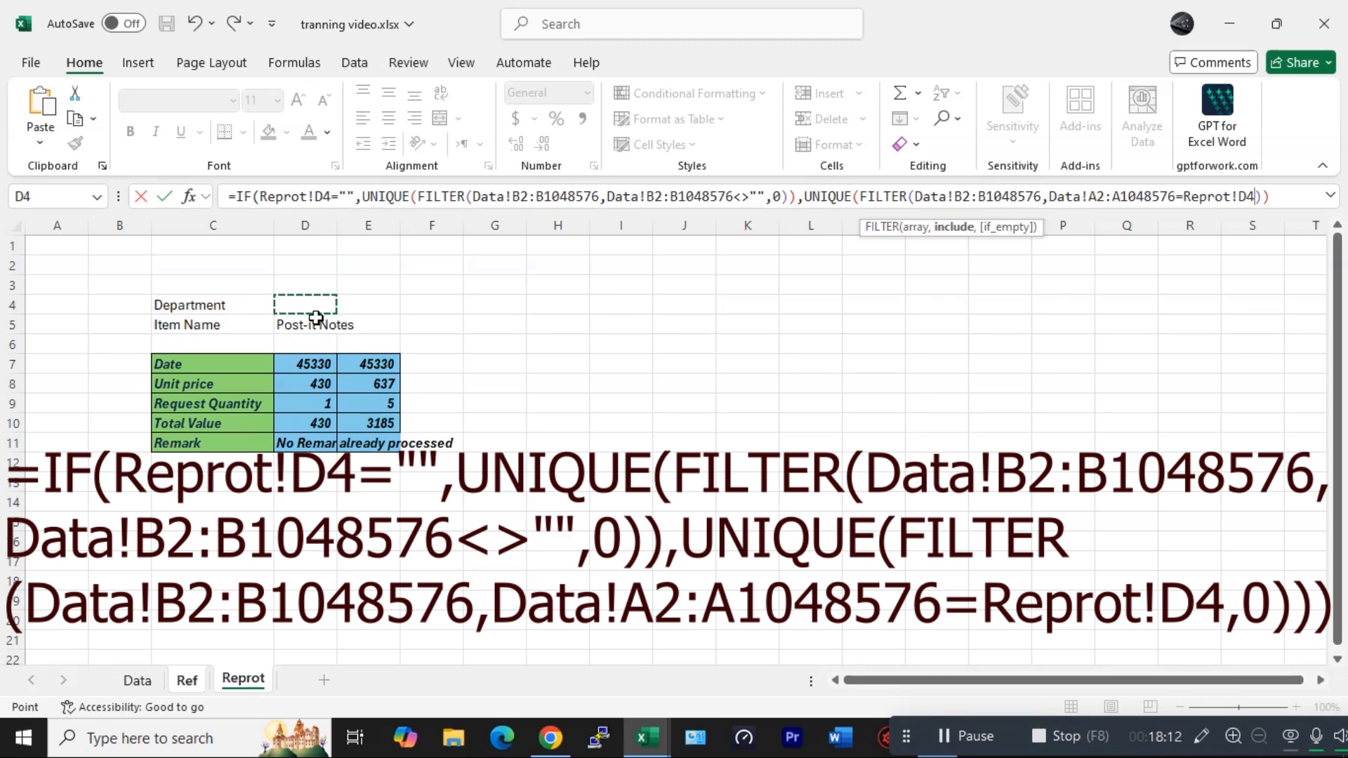
{"action": "type", "text": ","}
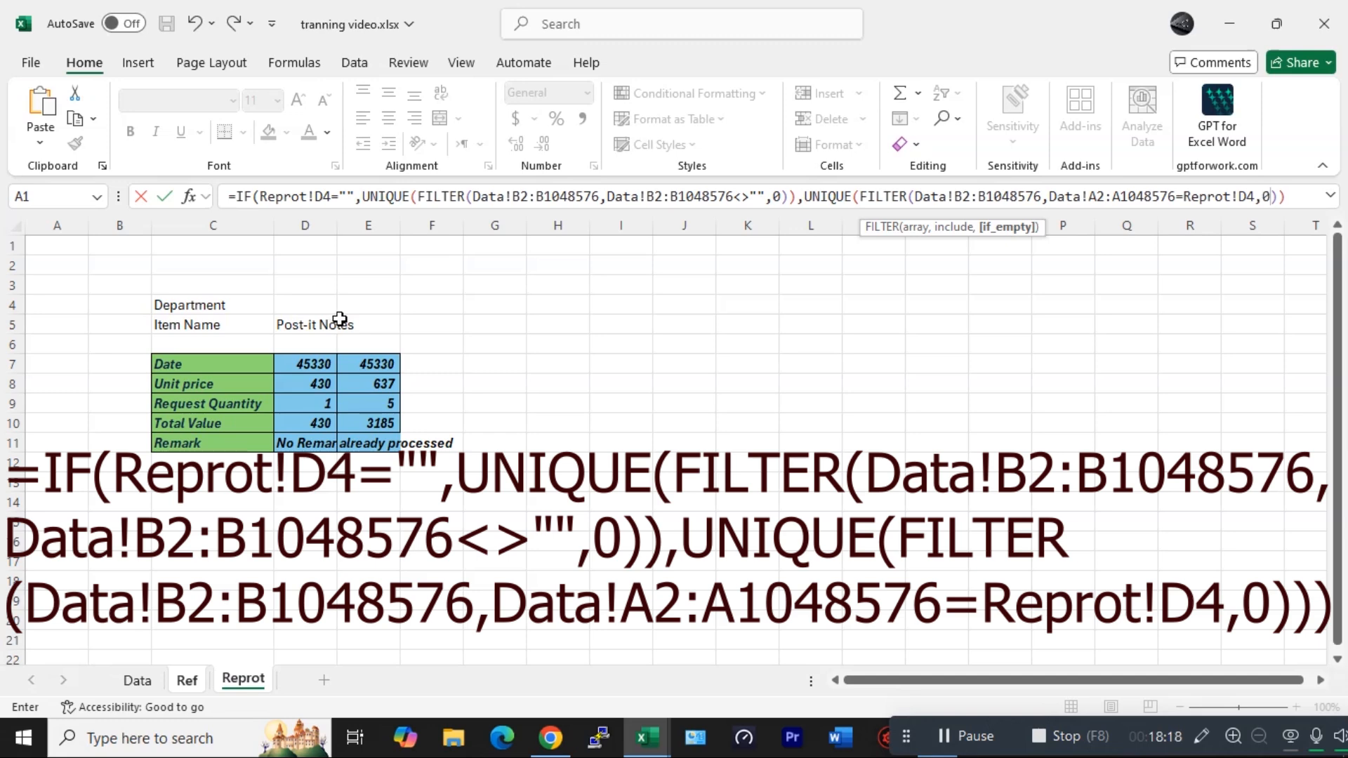
{"action": "type", "text": "0)"}
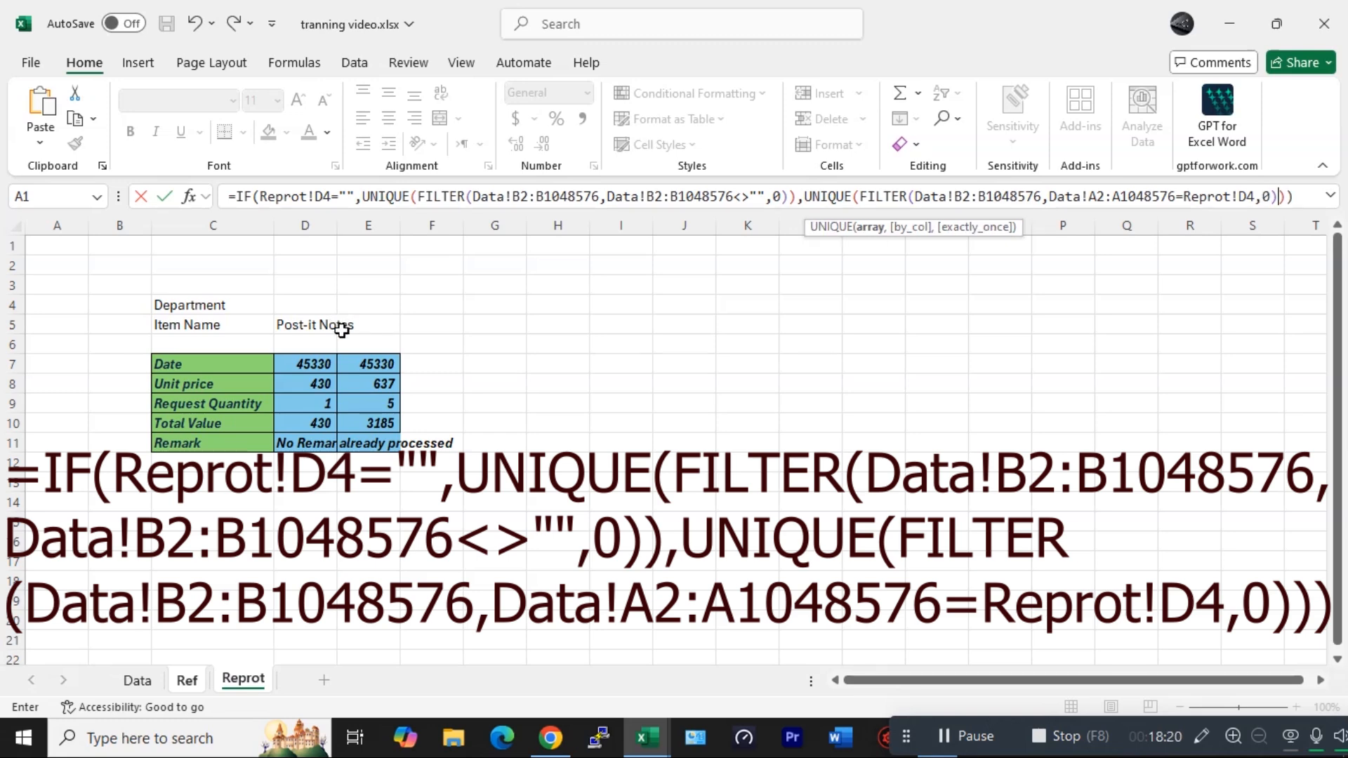
{"action": "key", "text": "Return"}
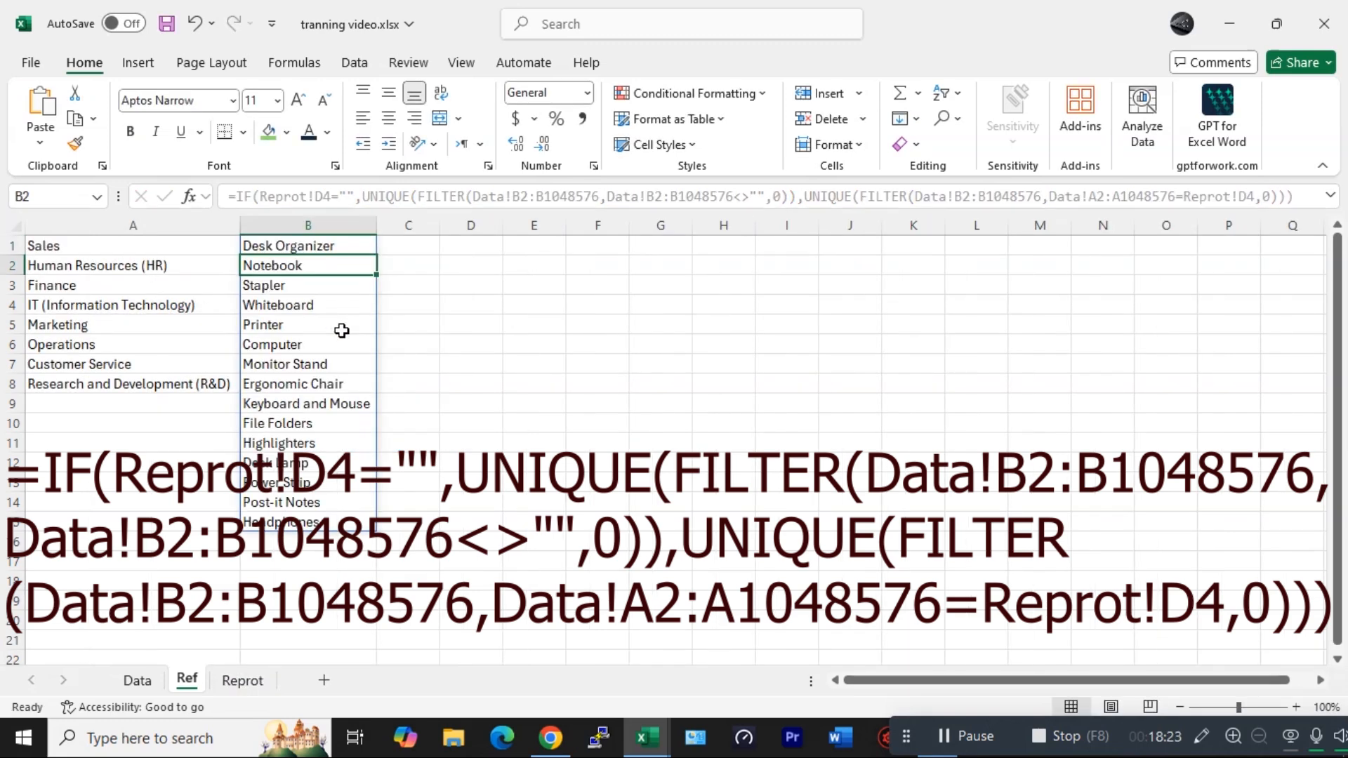
- On the report sheet, set the Department to Human Resources (HR) and review the Item Name dropdown options
{"action": "left_click", "coordinate": [244, 680]}
{"action": "left_click", "coordinate": [313, 307]}
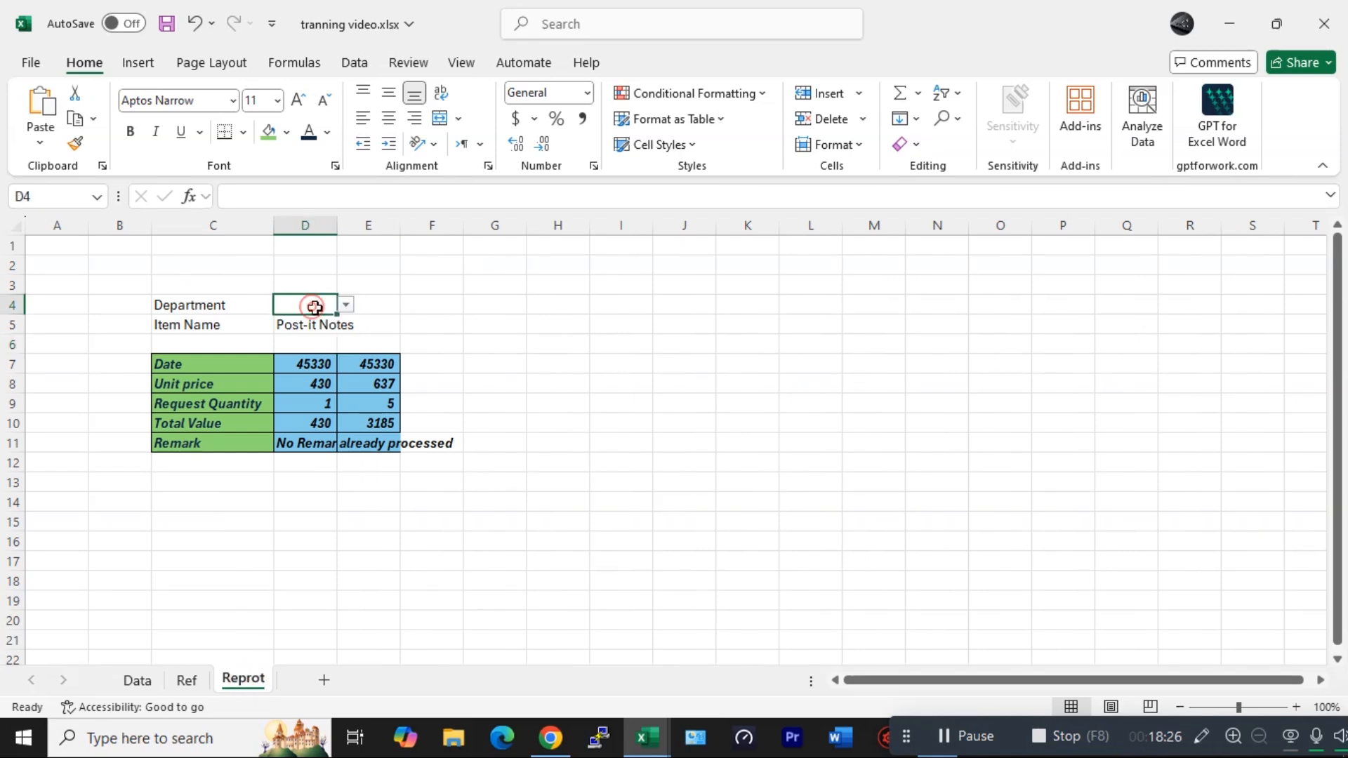
{"action": "left_click", "coordinate": [346, 307]}
{"action": "left_click", "coordinate": [325, 341]}
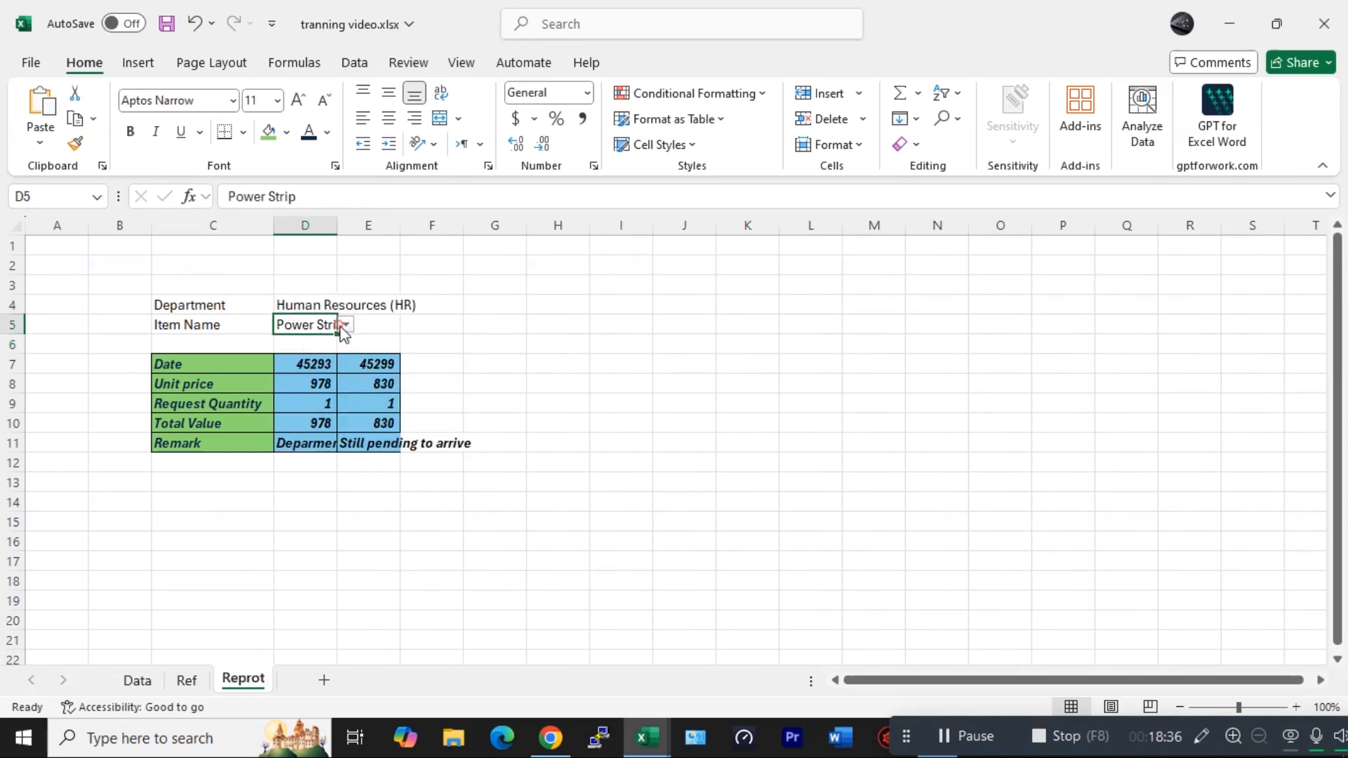
{"action": "left_click", "coordinate": [345, 325]}
{"action": "left_click", "coordinate": [322, 340]}
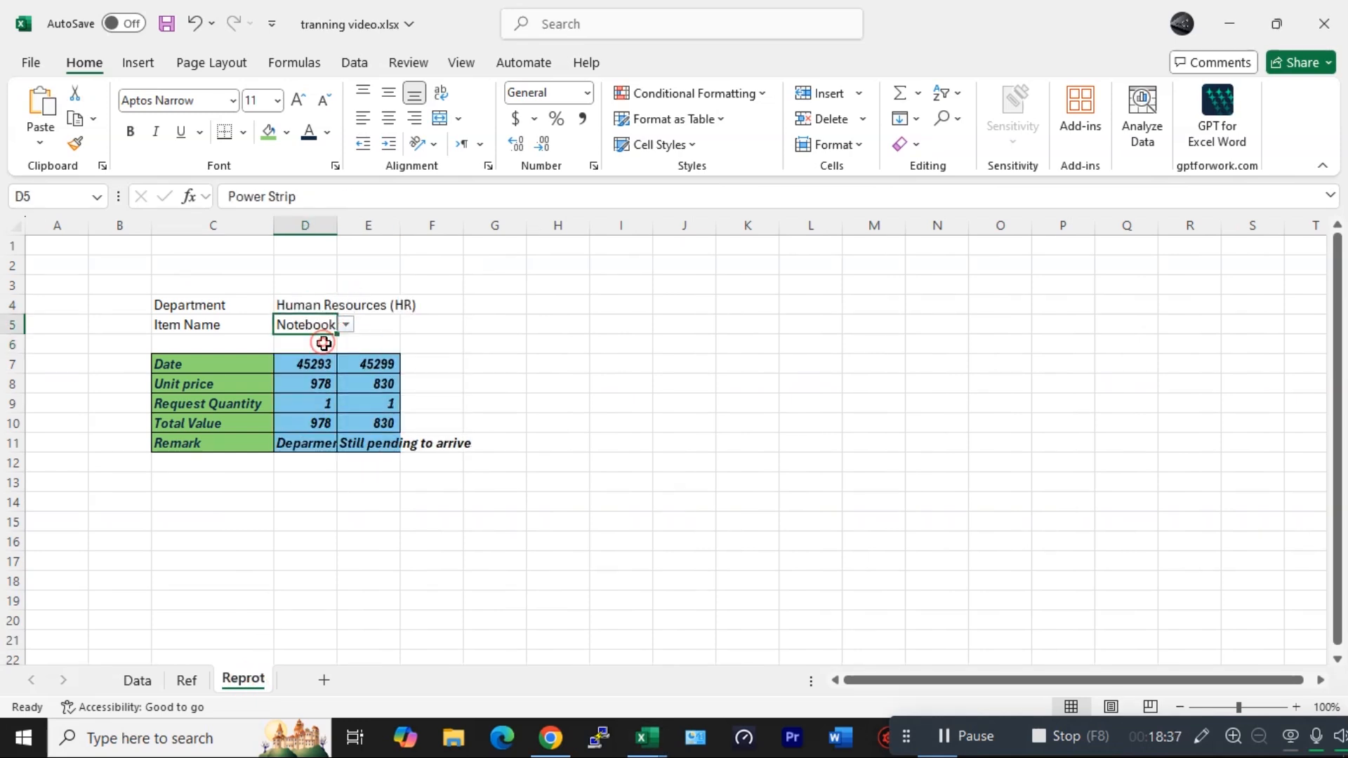
{"action": "left_click", "coordinate": [346, 325]}
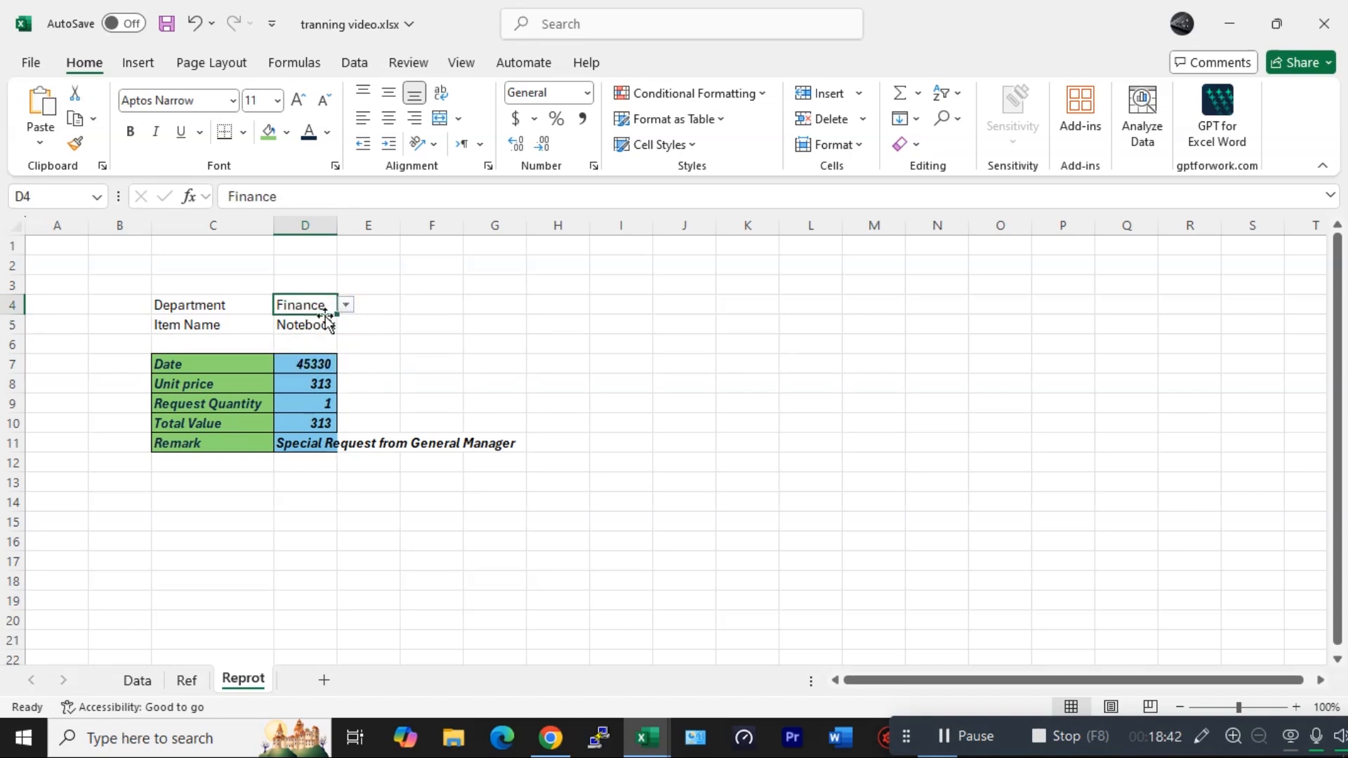
{"action": "left_click", "coordinate": [327, 320]}
- Pick Whiteboard as the item, then switch the Department to IT (Information Technology)
{"action": "left_click", "coordinate": [346, 327]}
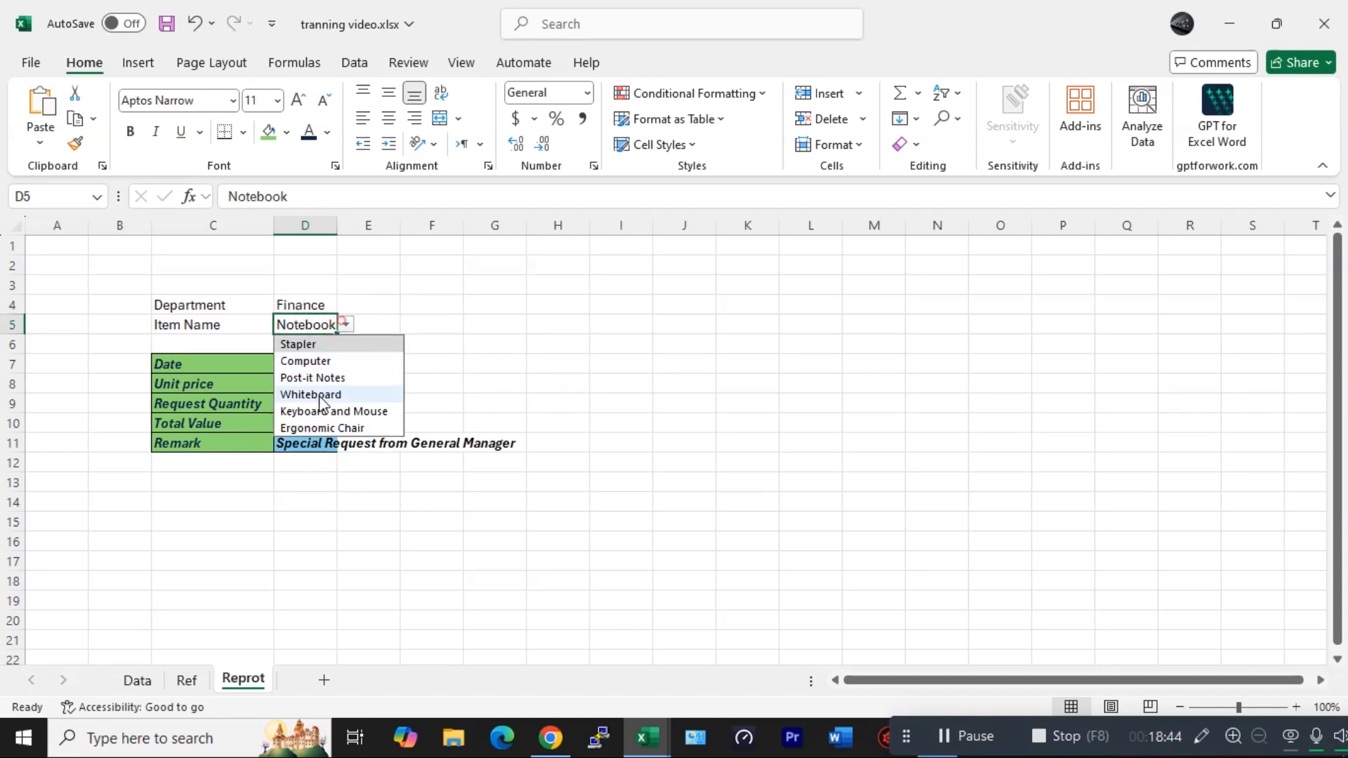
{"action": "left_click", "coordinate": [322, 391]}
{"action": "left_click", "coordinate": [331, 306]}
{"action": "left_click", "coordinate": [344, 306]}
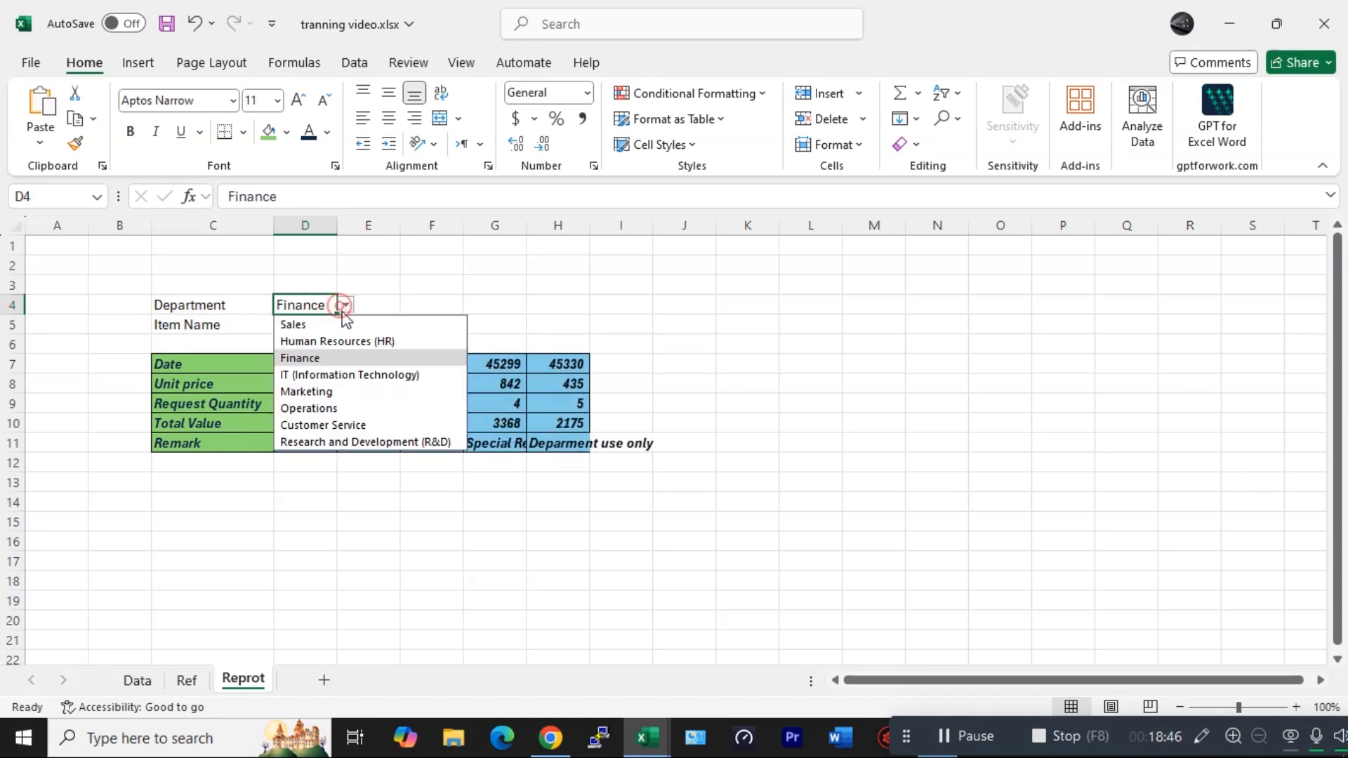
{"action": "left_click", "coordinate": [314, 374]}
- Set the Item Name to Keyboard and Mouse
{"action": "left_click", "coordinate": [333, 325]}
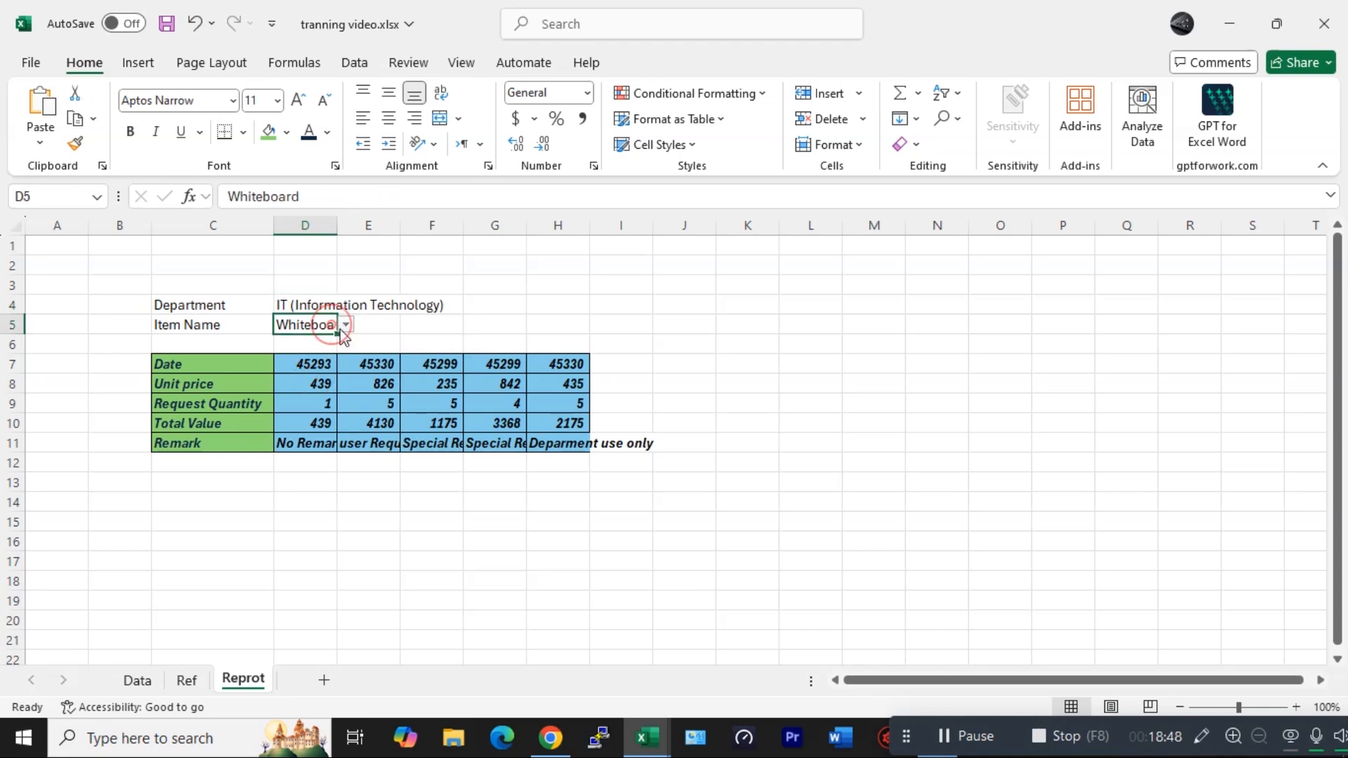
{"action": "left_click", "coordinate": [346, 324]}
{"action": "left_click", "coordinate": [319, 414]}
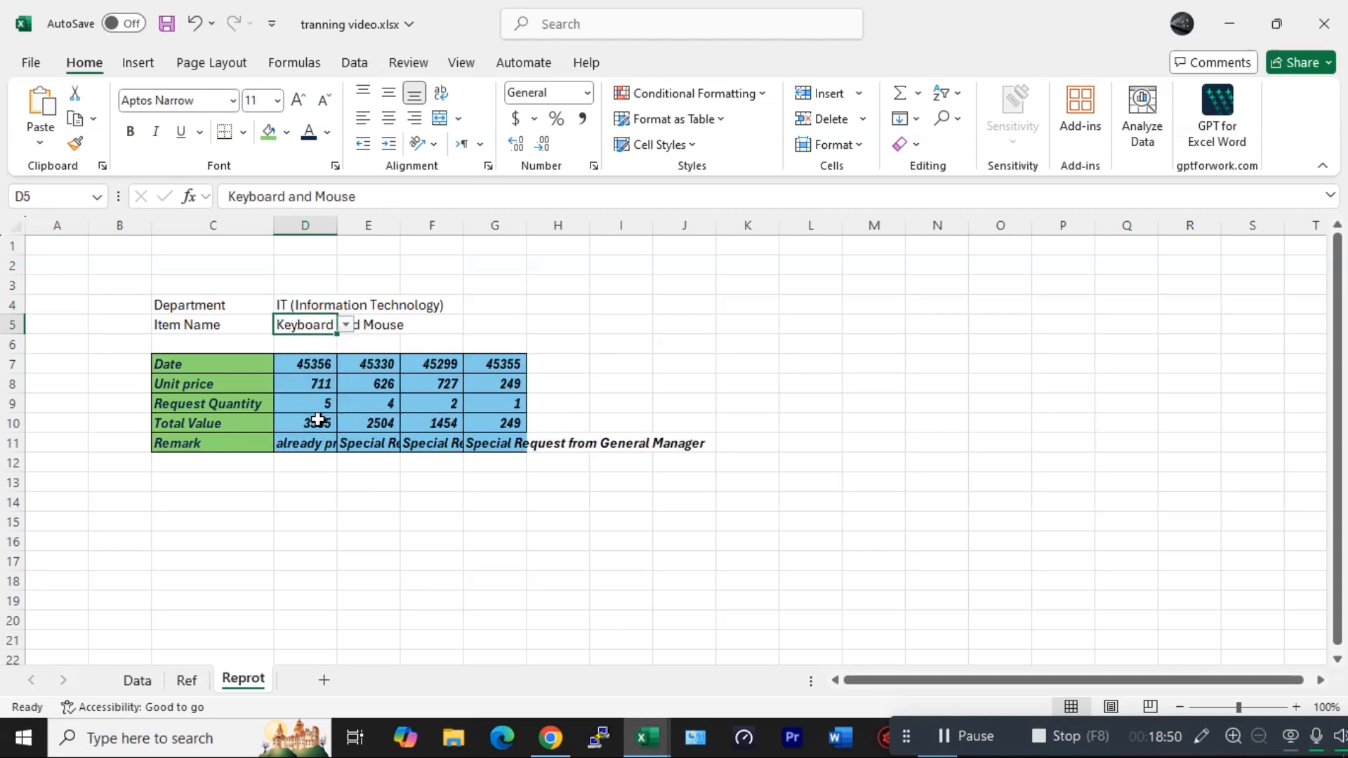
{"action": "left_click", "coordinate": [583, 384]}
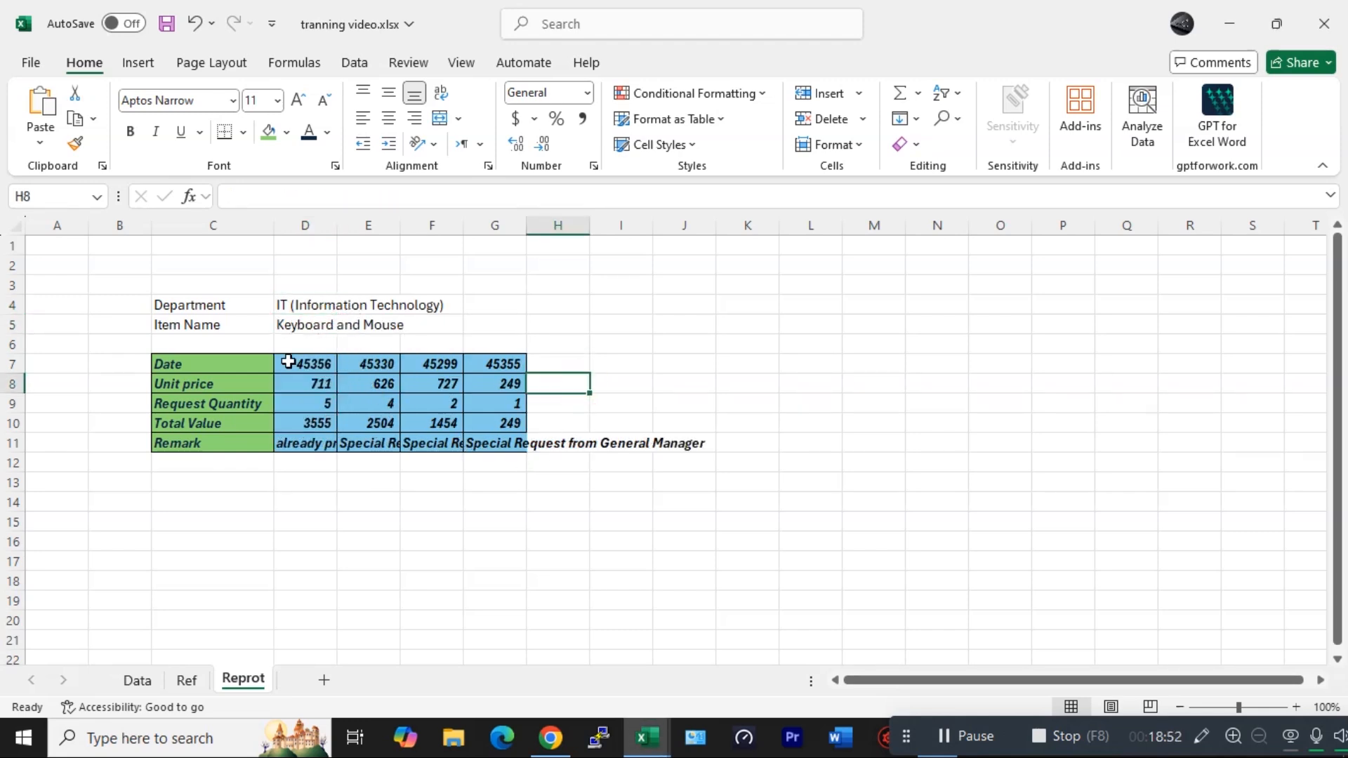
- Insert a new row 6 below Item Name and label cell C6 Sub total
{"action": "left_click", "coordinate": [119, 344]}
{"action": "left_click", "coordinate": [14, 344]}
{"action": "right_click", "coordinate": [16, 344]}
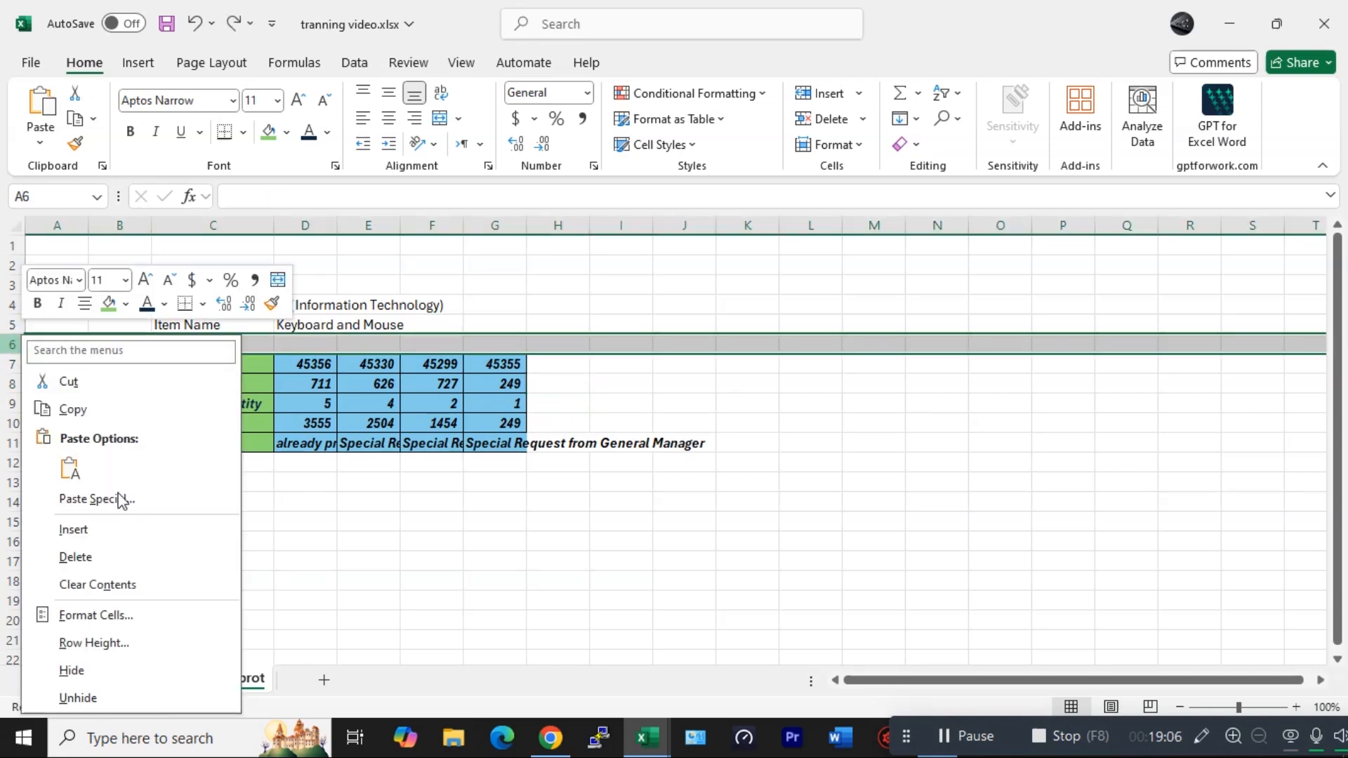
{"action": "left_click", "coordinate": [77, 529]}
{"action": "left_click", "coordinate": [218, 343]}
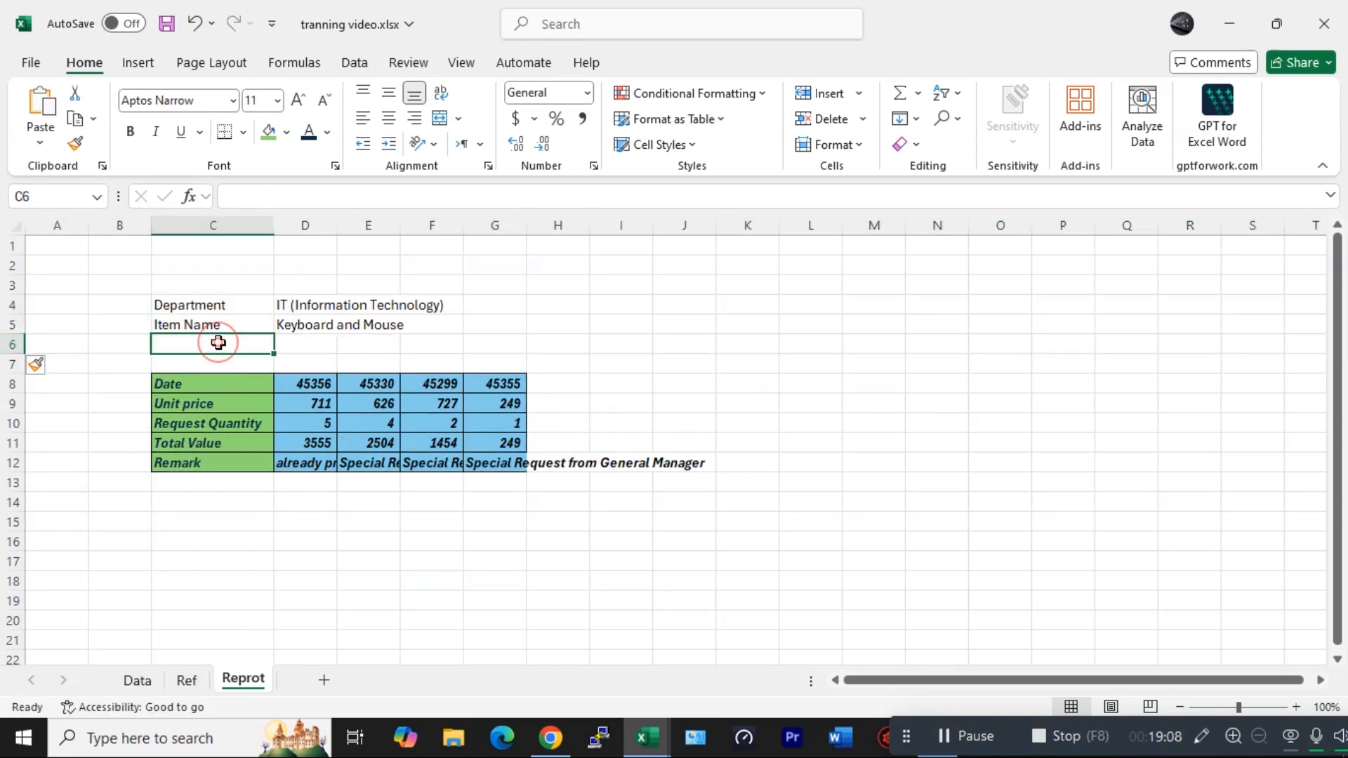
{"action": "type", "text": "Sub total"}
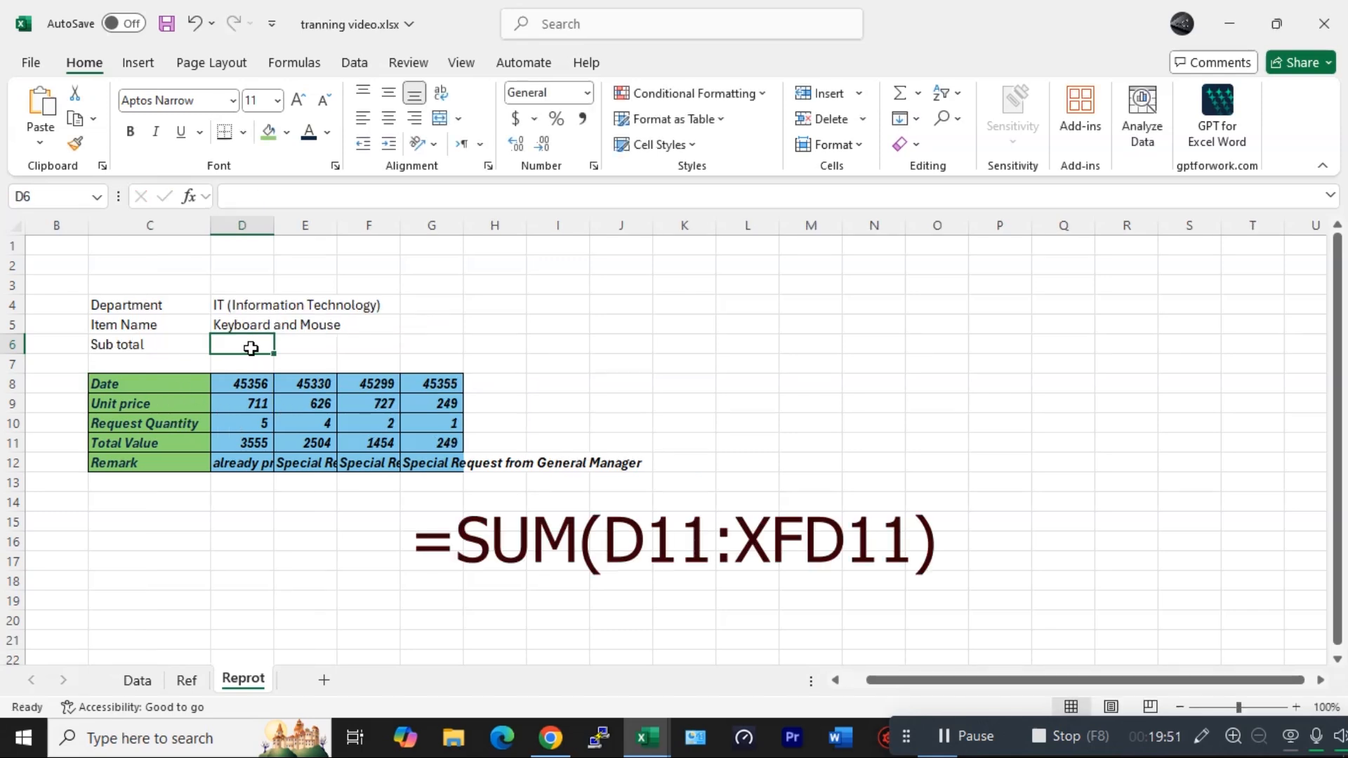
- Enter =SUM(D11:XFD11) in D6 to total the whole Total Value row
{"action": "type", "text": "="}
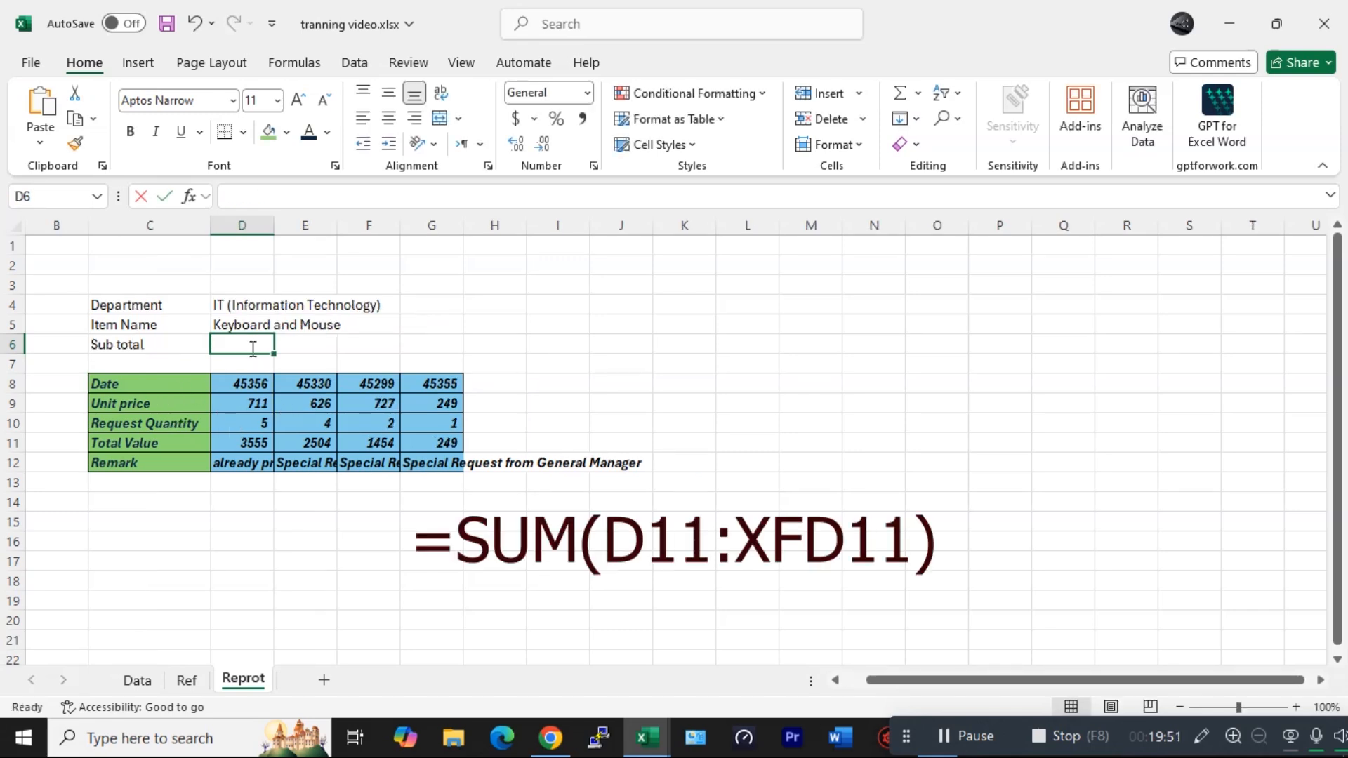
{"action": "type", "text": "sum"}
{"action": "key", "text": "Tab"}
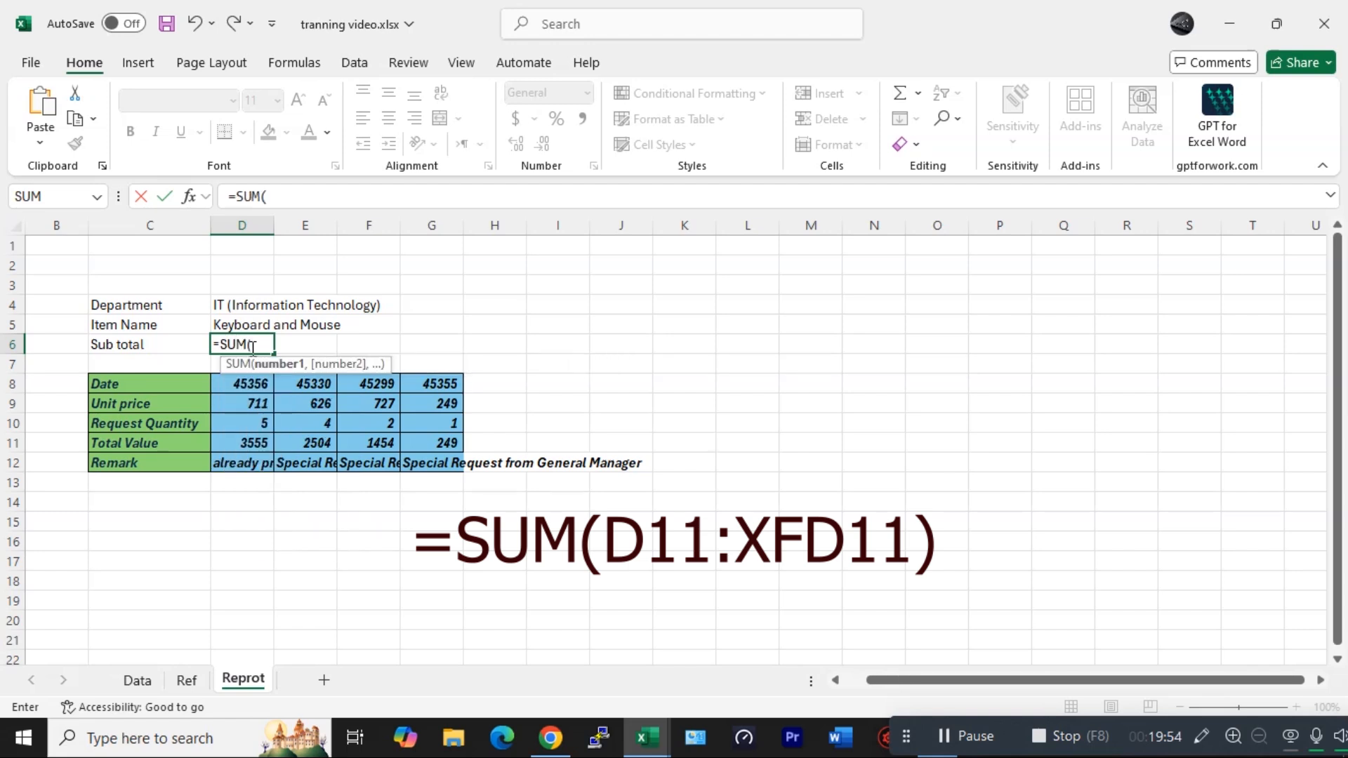
{"action": "left_click", "coordinate": [255, 444]}
{"action": "key", "text": "ctrl+shift+Right"}
{"action": "key", "text": "ctrl+shift+Right"}
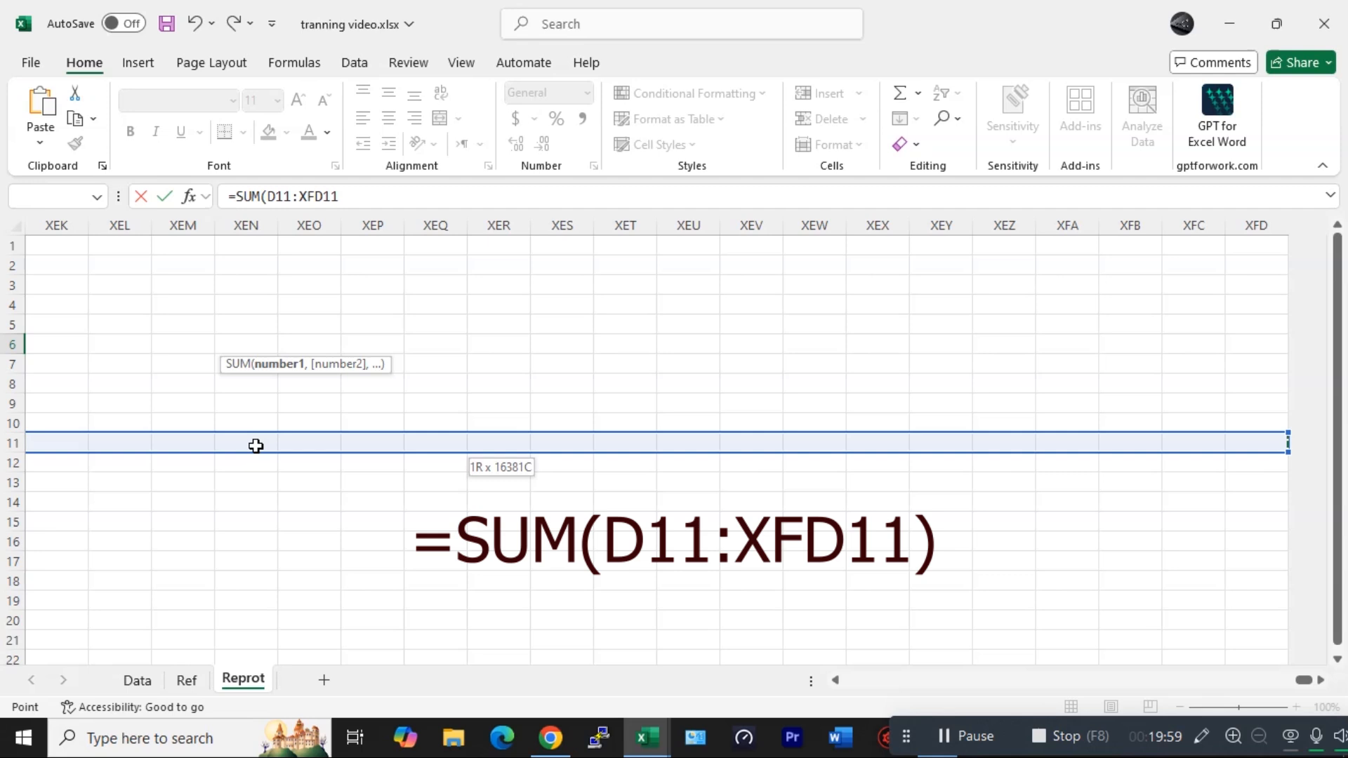
{"action": "type", "text": ")"}
{"action": "key", "text": "Return"}
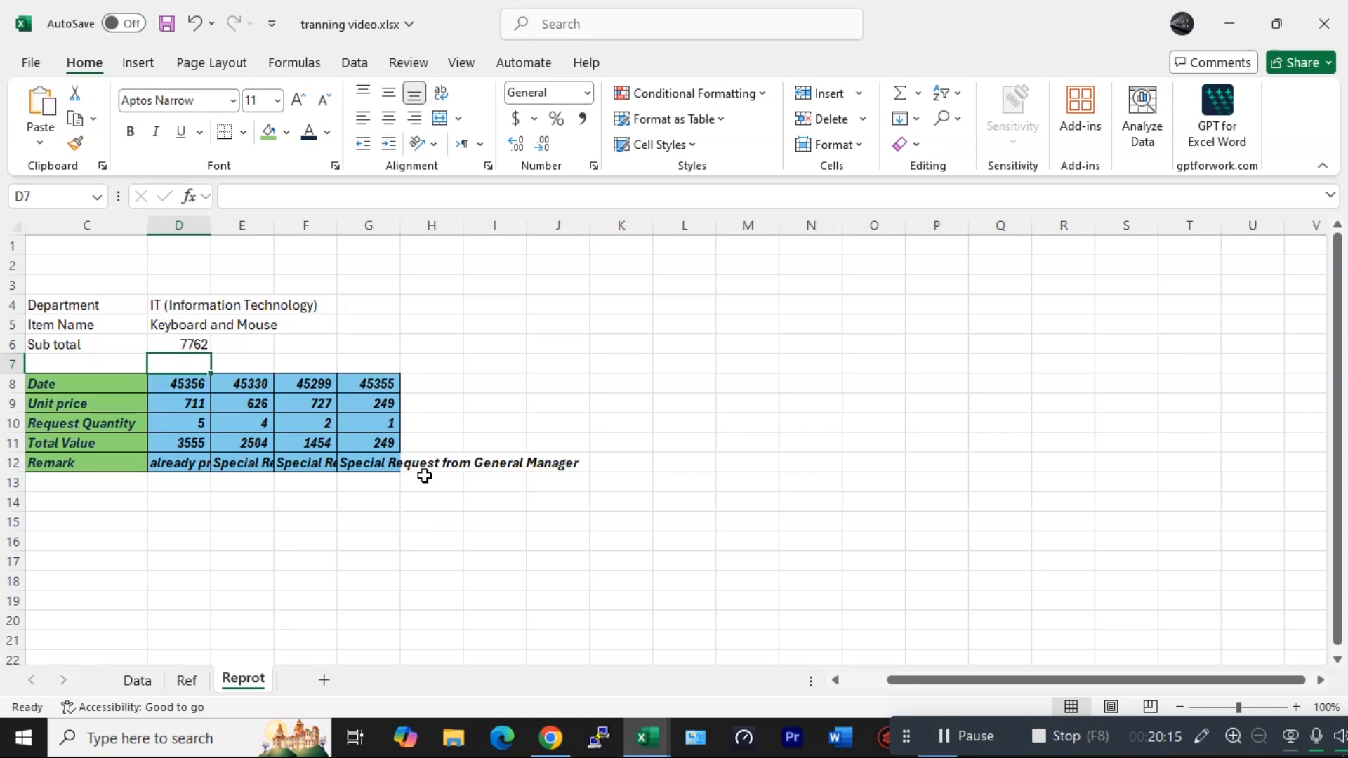
- Open the report sheet's code window and create a Worksheet SelectionChange event procedure
{"action": "right_click", "coordinate": [242, 678]}
{"action": "left_click", "coordinate": [311, 487]}
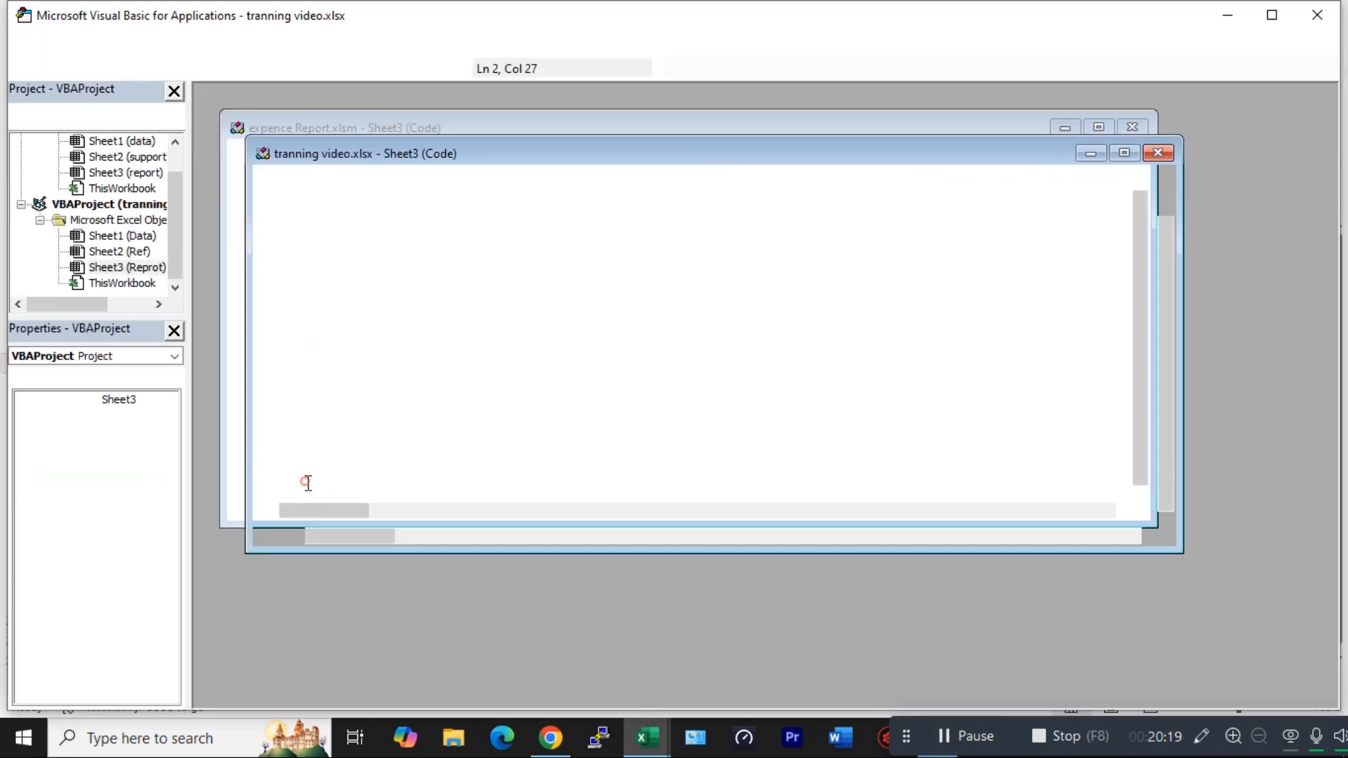
{"action": "left_click", "coordinate": [364, 170]}
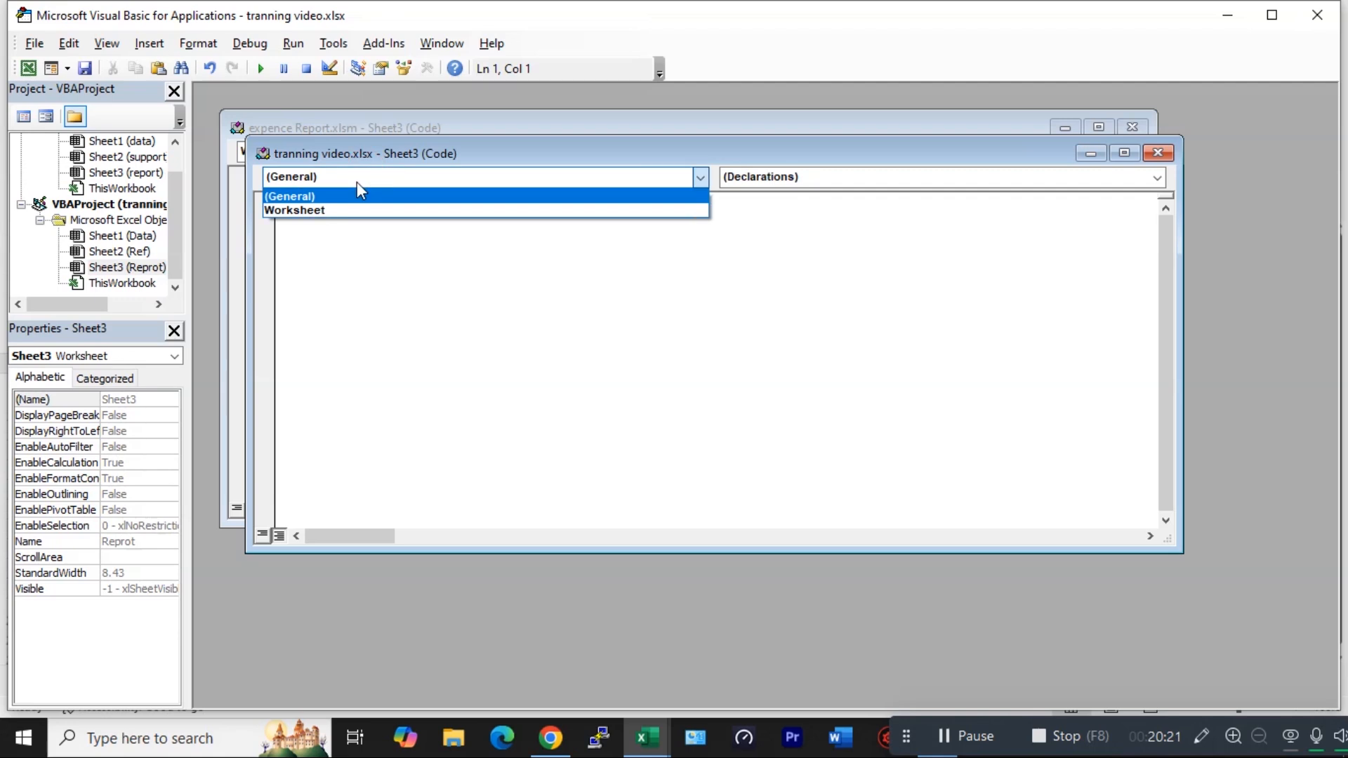
{"action": "left_click", "coordinate": [315, 209]}
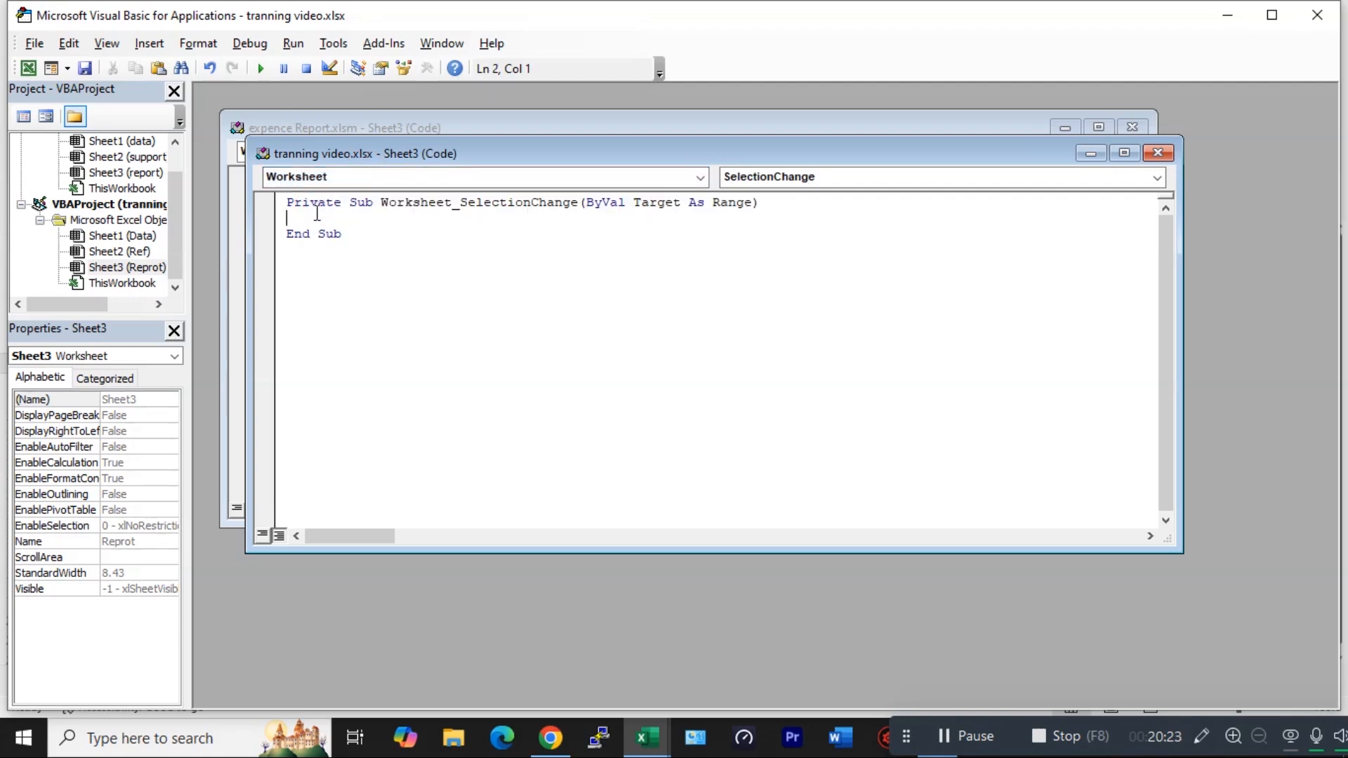
- Write cells.EntireColumn.AutoFit inside the procedure to autofit all columns
{"action": "type", "text": "cell"}
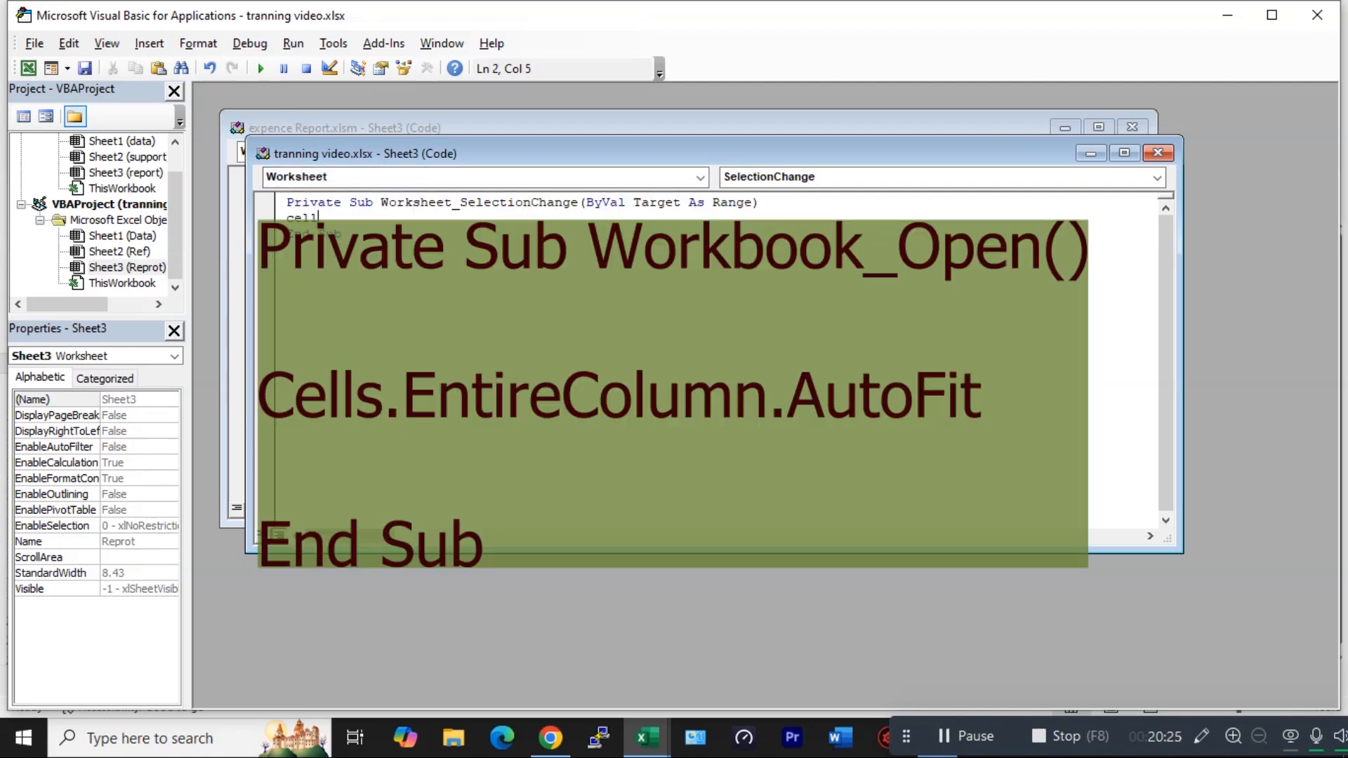
{"action": "type", "text": "s."}
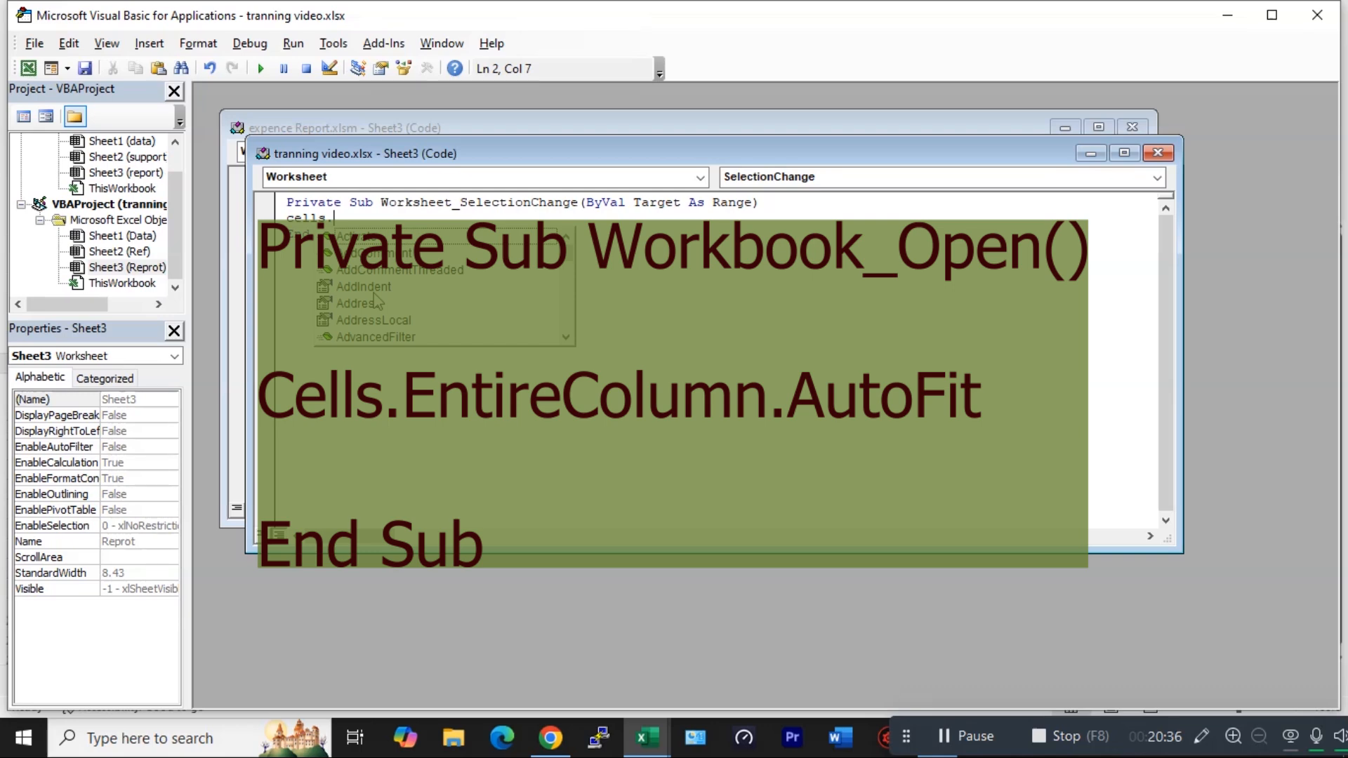
{"action": "type", "text": "en"}
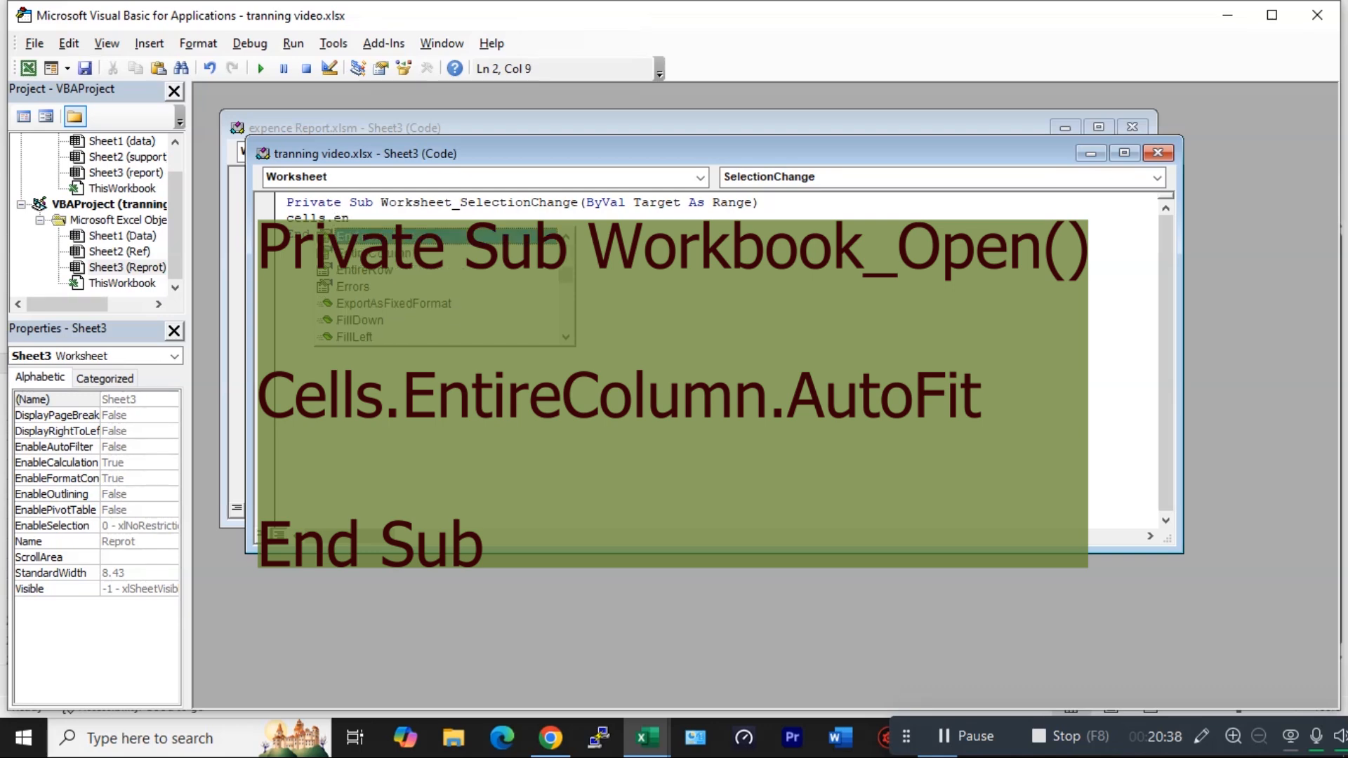
{"action": "key", "text": "Down"}
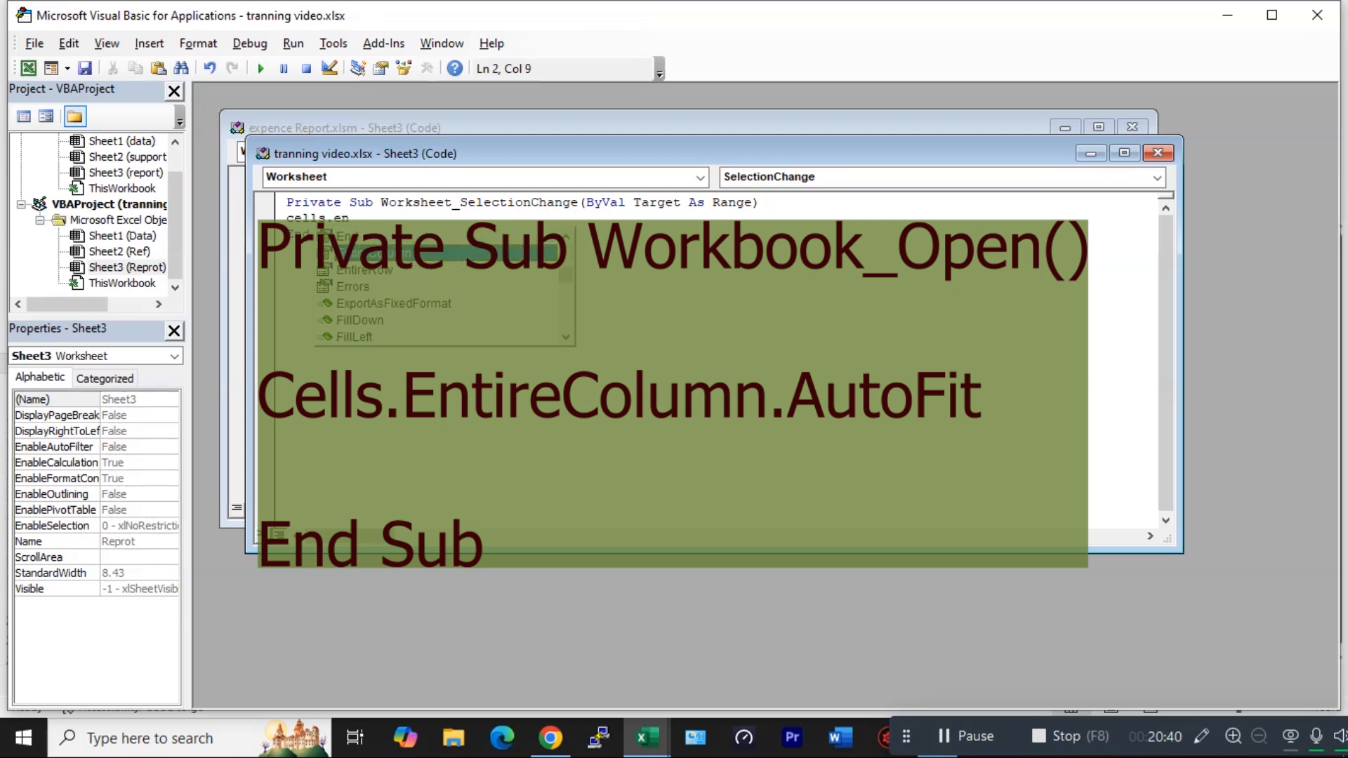
{"action": "key", "text": "Tab"}
{"action": "type", "text": "."}
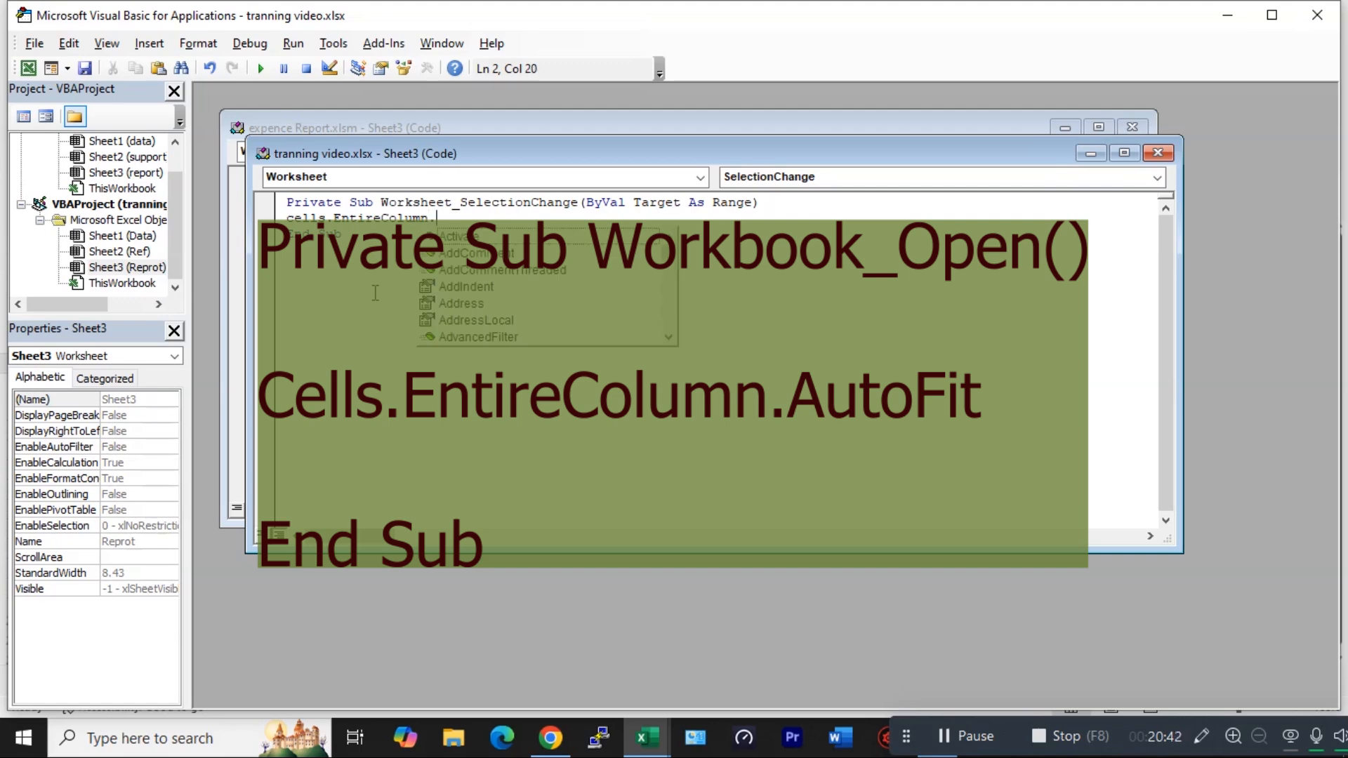
{"action": "type", "text": "au"}
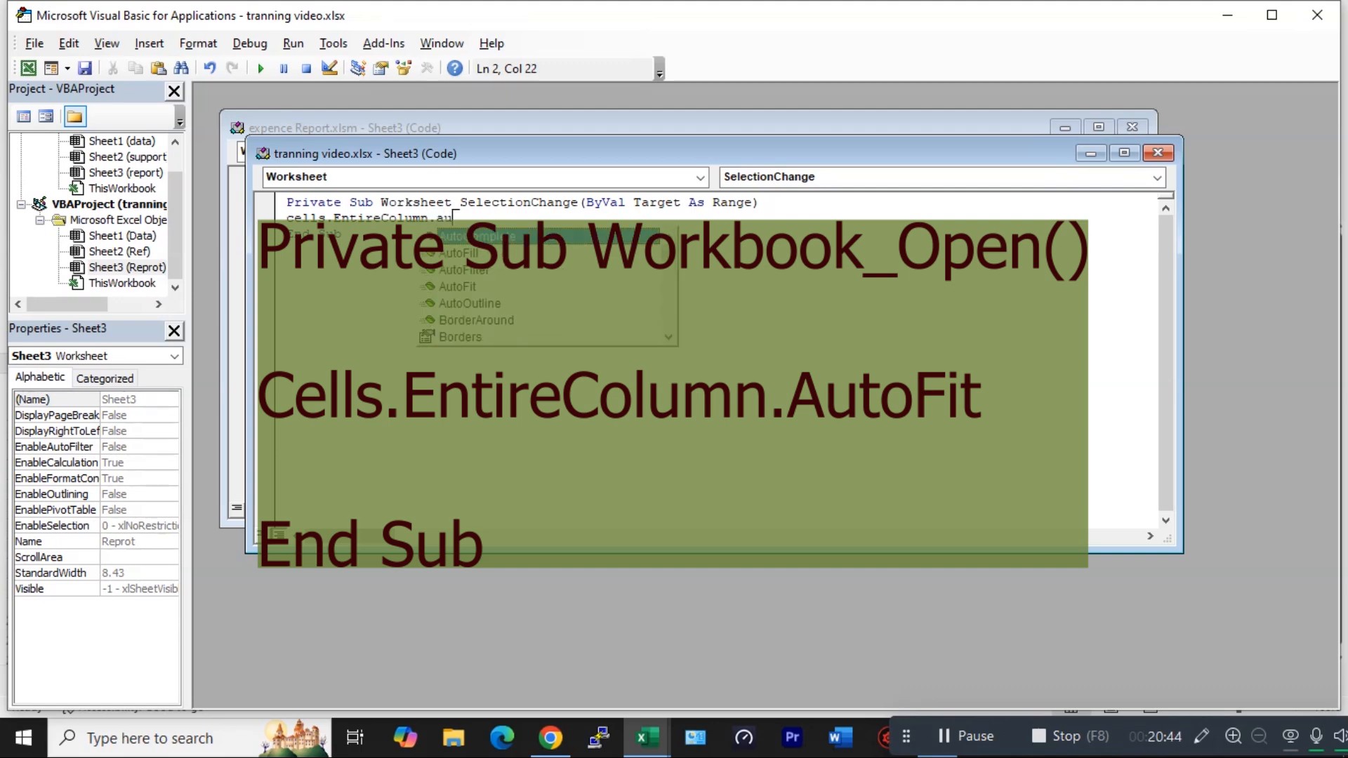
{"action": "key", "text": "Down"}
{"action": "key", "text": "Down"}
{"action": "key", "text": "Down"}
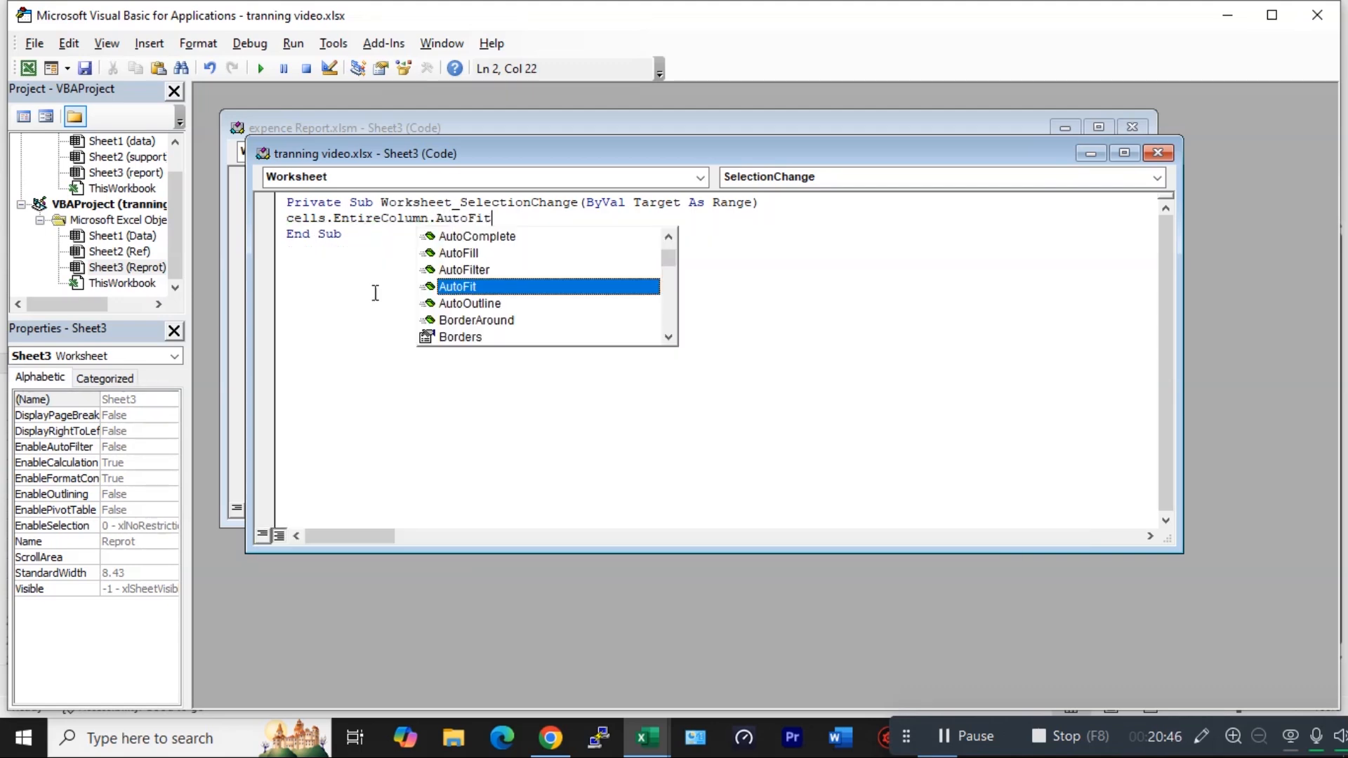
- Finish the AutoFit line, close the code editor to return to the workbook, and select cells to trigger the macro
{"action": "key", "text": "Tab"}
{"action": "left_click", "coordinate": [34, 42]}
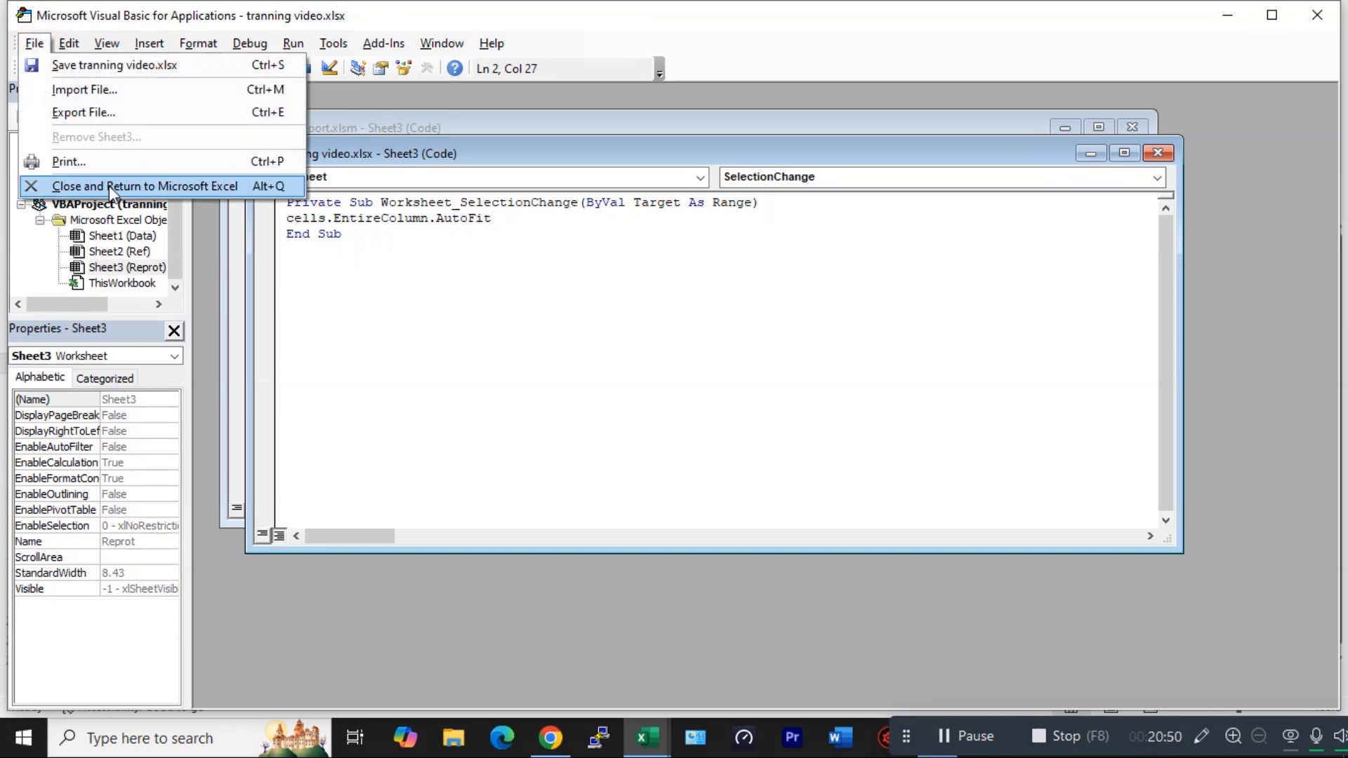
{"action": "left_click", "coordinate": [110, 186]}
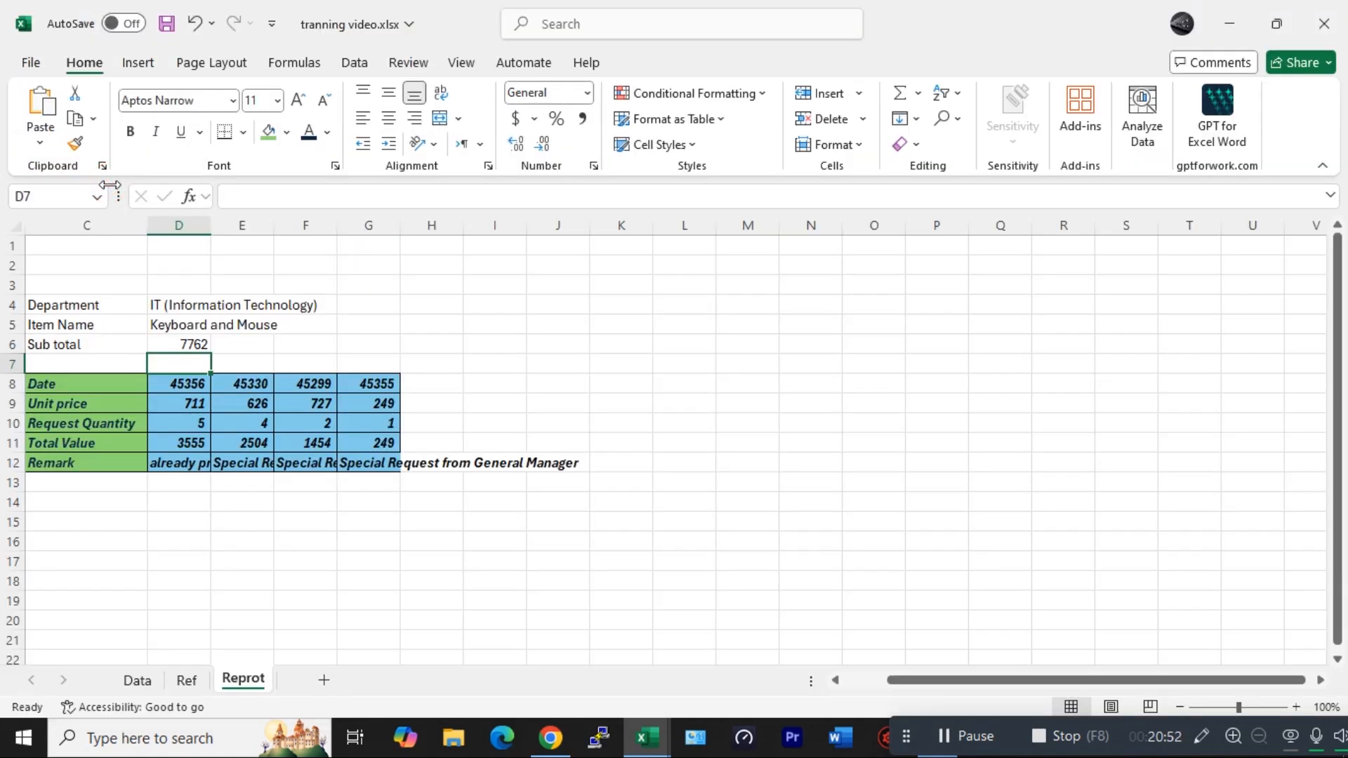
{"action": "left_click", "coordinate": [642, 401]}
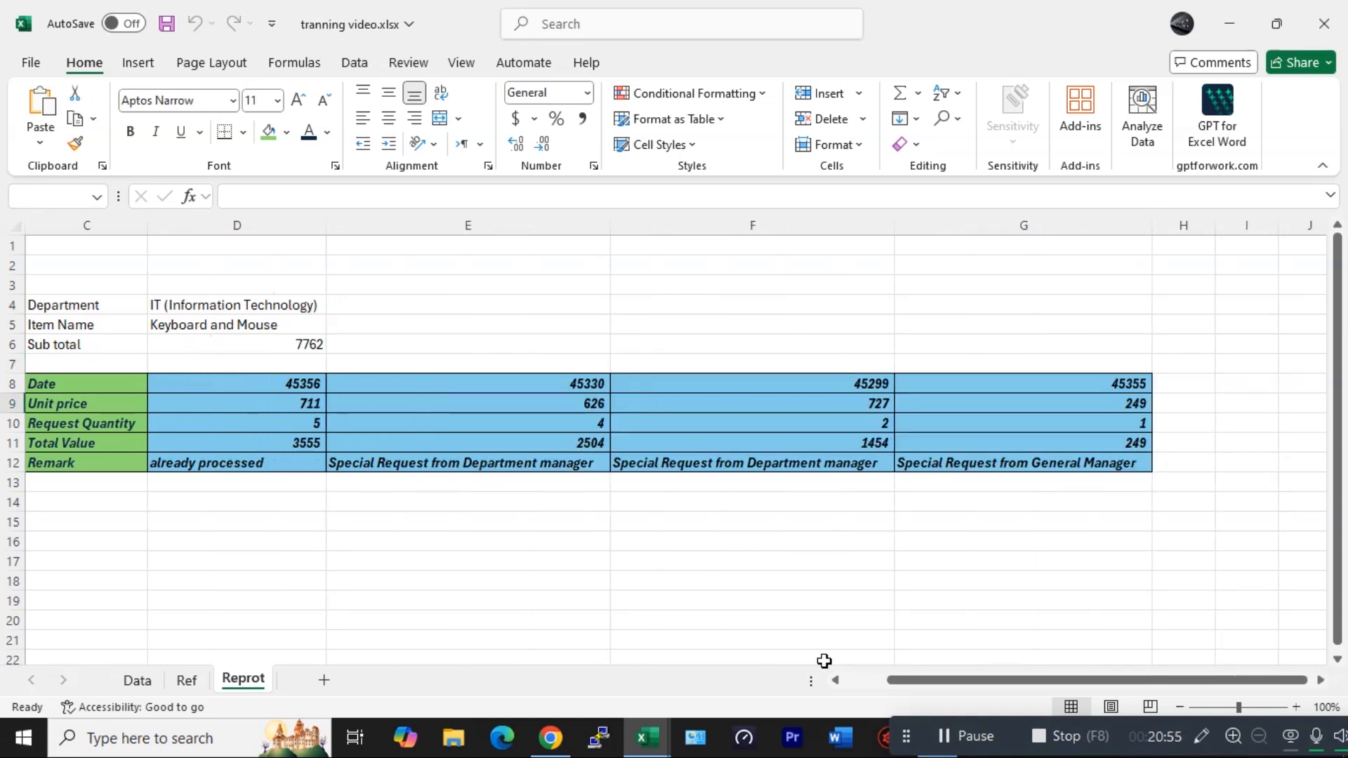
{"action": "left_click", "coordinate": [585, 560]}
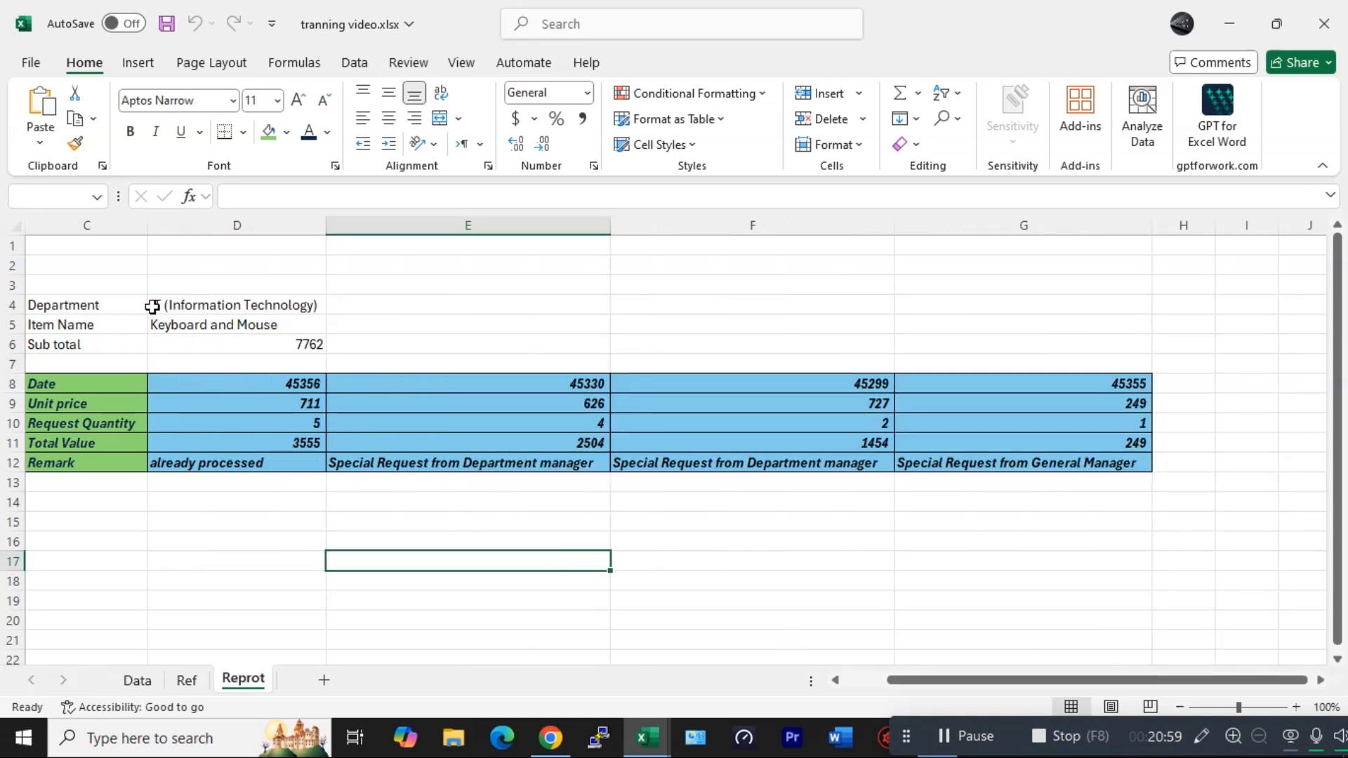
- Fill the label cells C4:C6 with green
{"action": "left_click", "coordinate": [181, 302]}
{"action": "left_click_drag", "start_coordinate": [77, 310], "coordinate": [111, 343]}
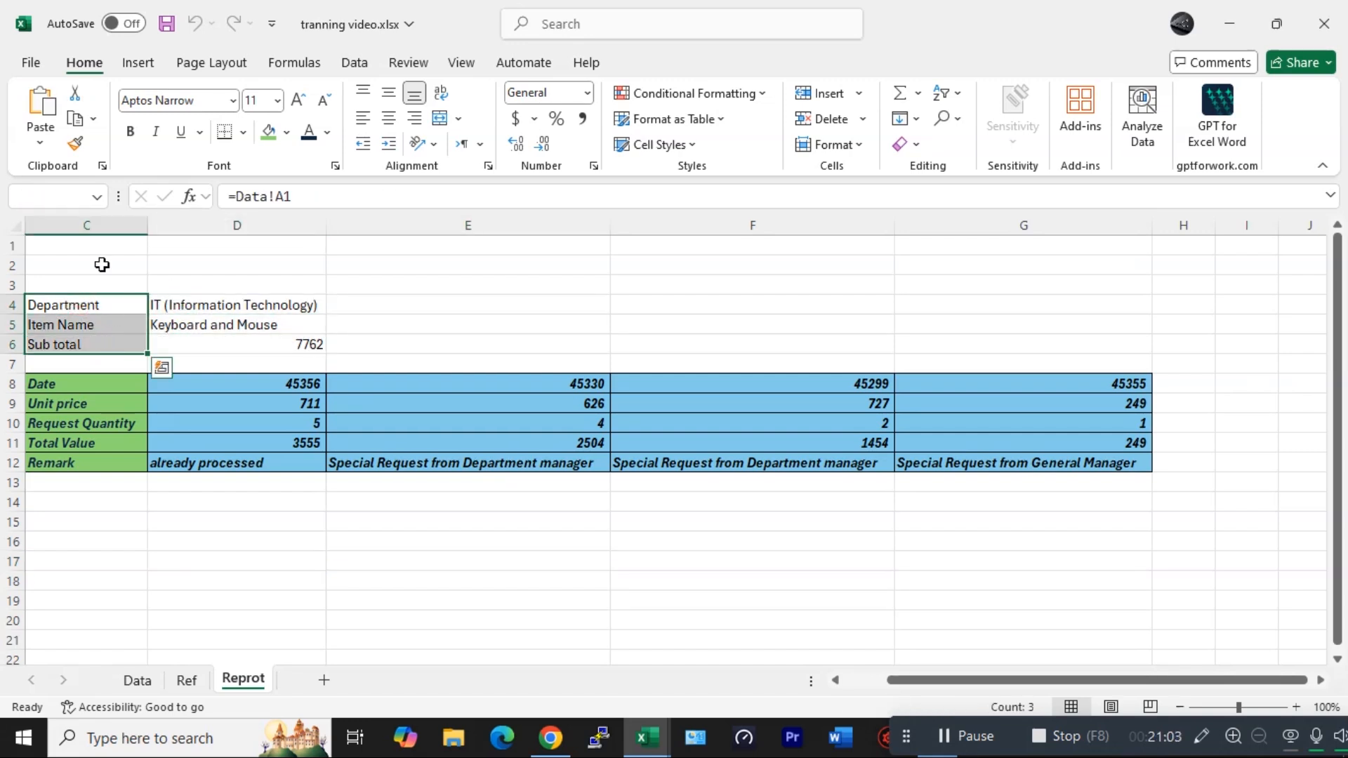
{"action": "left_click", "coordinate": [267, 132]}
- Fill the value cells D4:D6 with a light blue theme colour
{"action": "left_click_drag", "start_coordinate": [225, 306], "coordinate": [229, 344]}
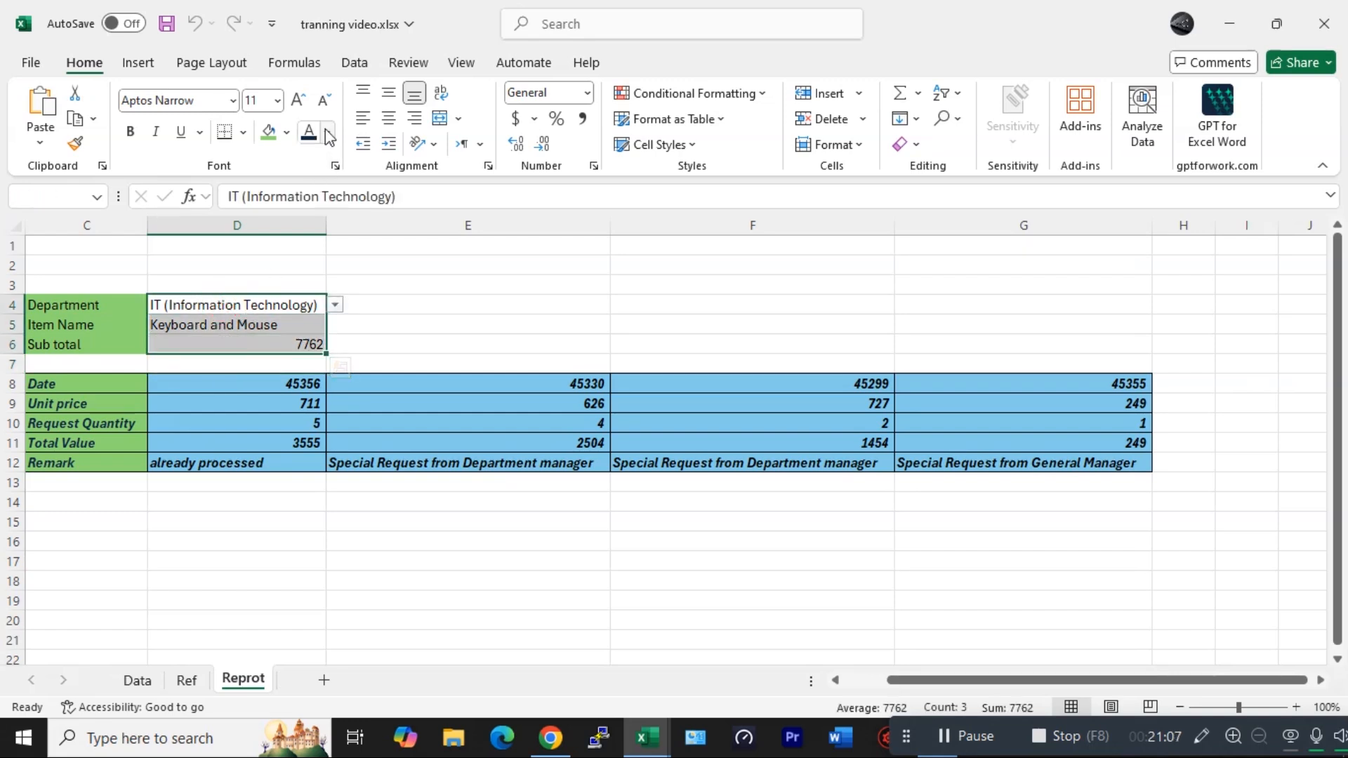
{"action": "left_click", "coordinate": [287, 132]}
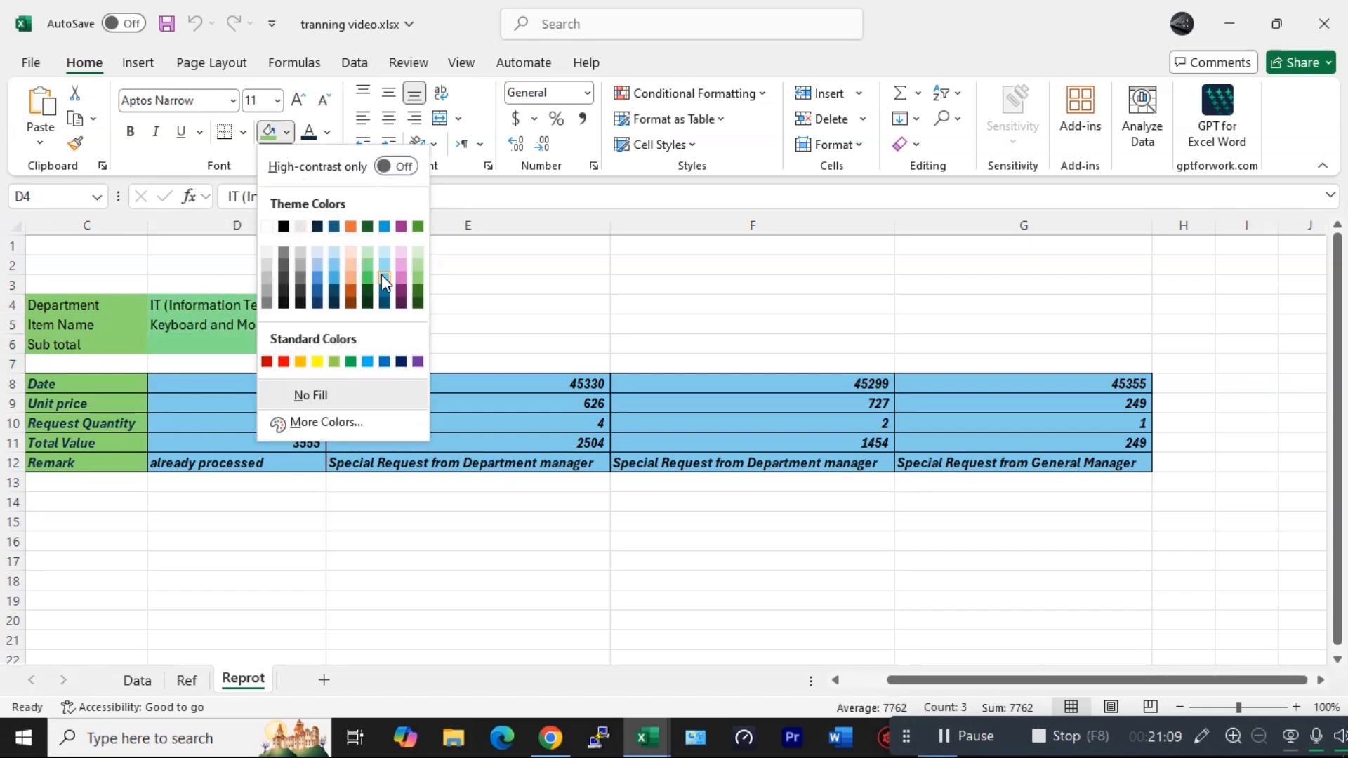
{"action": "left_click", "coordinate": [384, 276]}
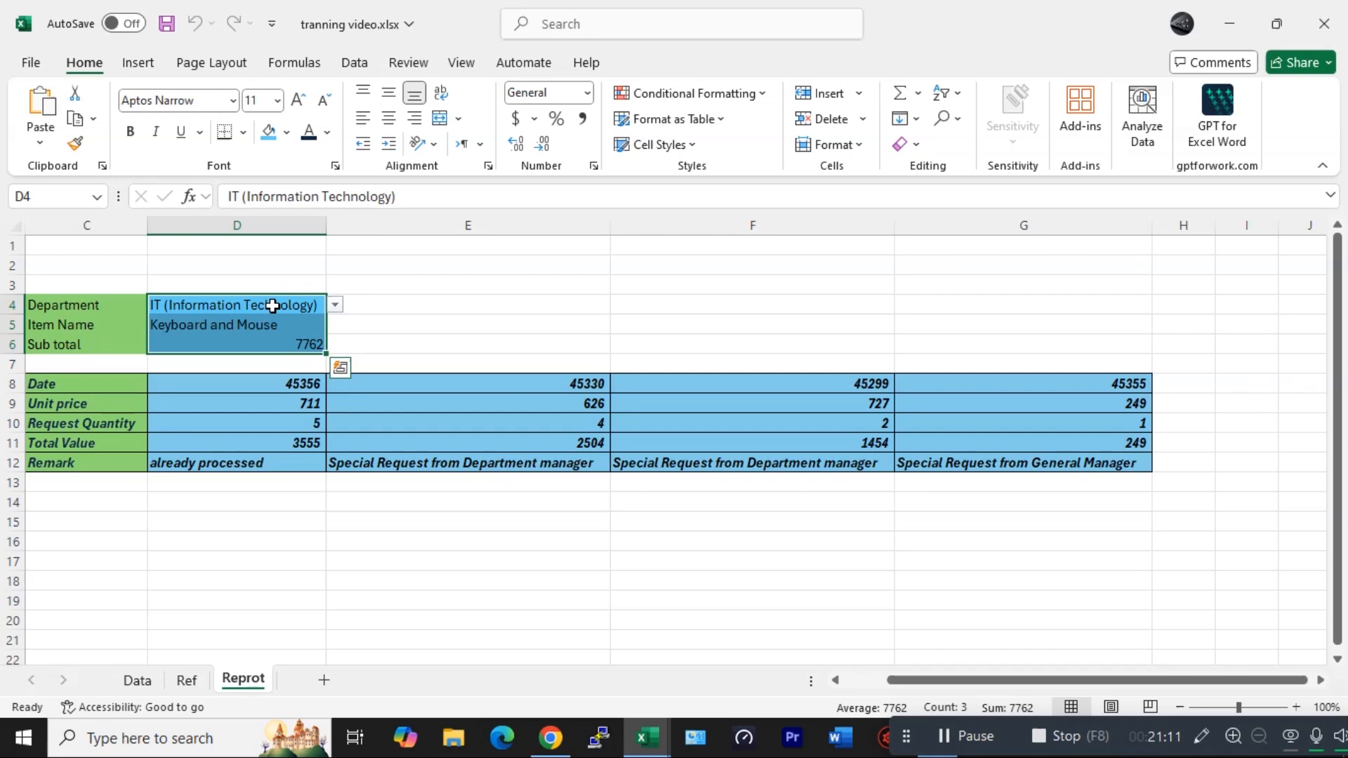
- Apply All Borders to the header block C4:D6
{"action": "left_click_drag", "start_coordinate": [273, 304], "coordinate": [70, 337]}
{"action": "left_click", "coordinate": [242, 136]}
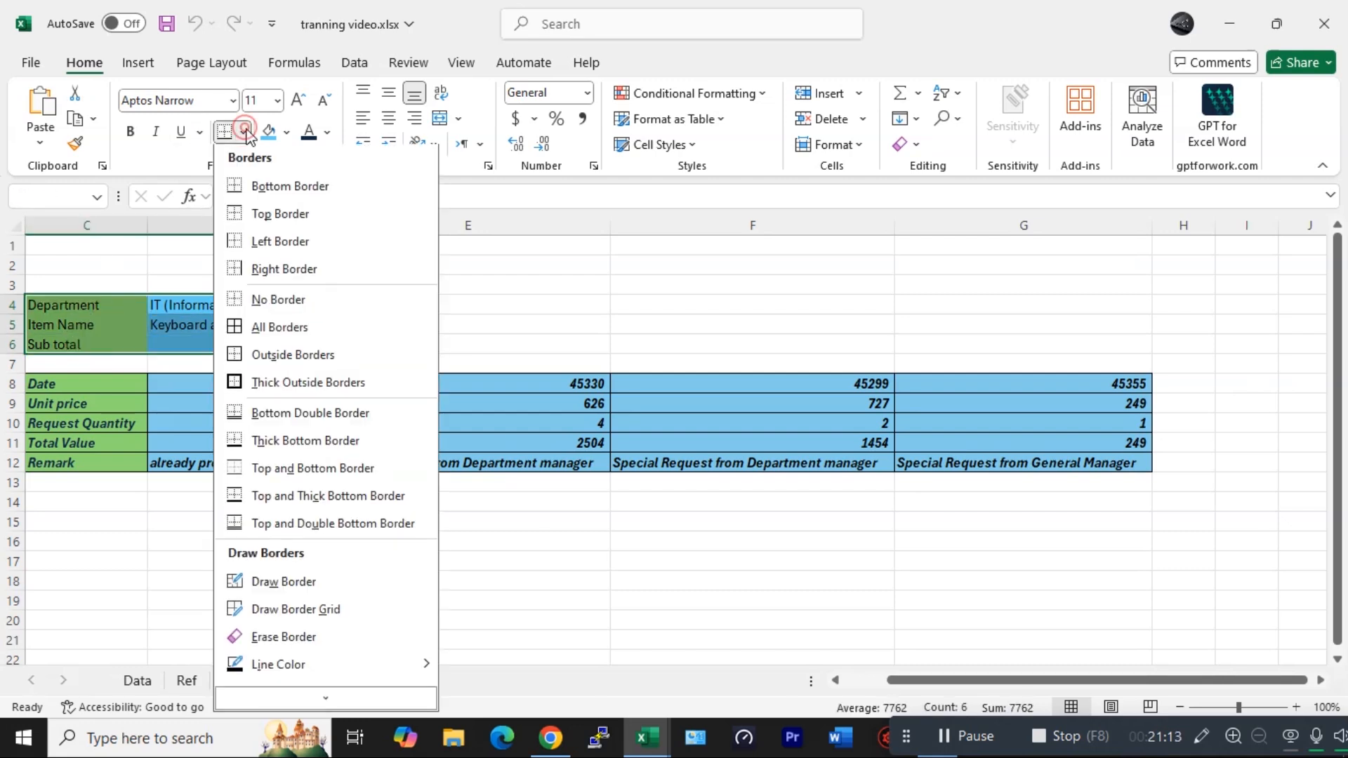
{"action": "left_click", "coordinate": [254, 329]}
- Select the item detail rows 8 to 12 from column D to the last column and left-align them
{"action": "left_click", "coordinate": [400, 402]}
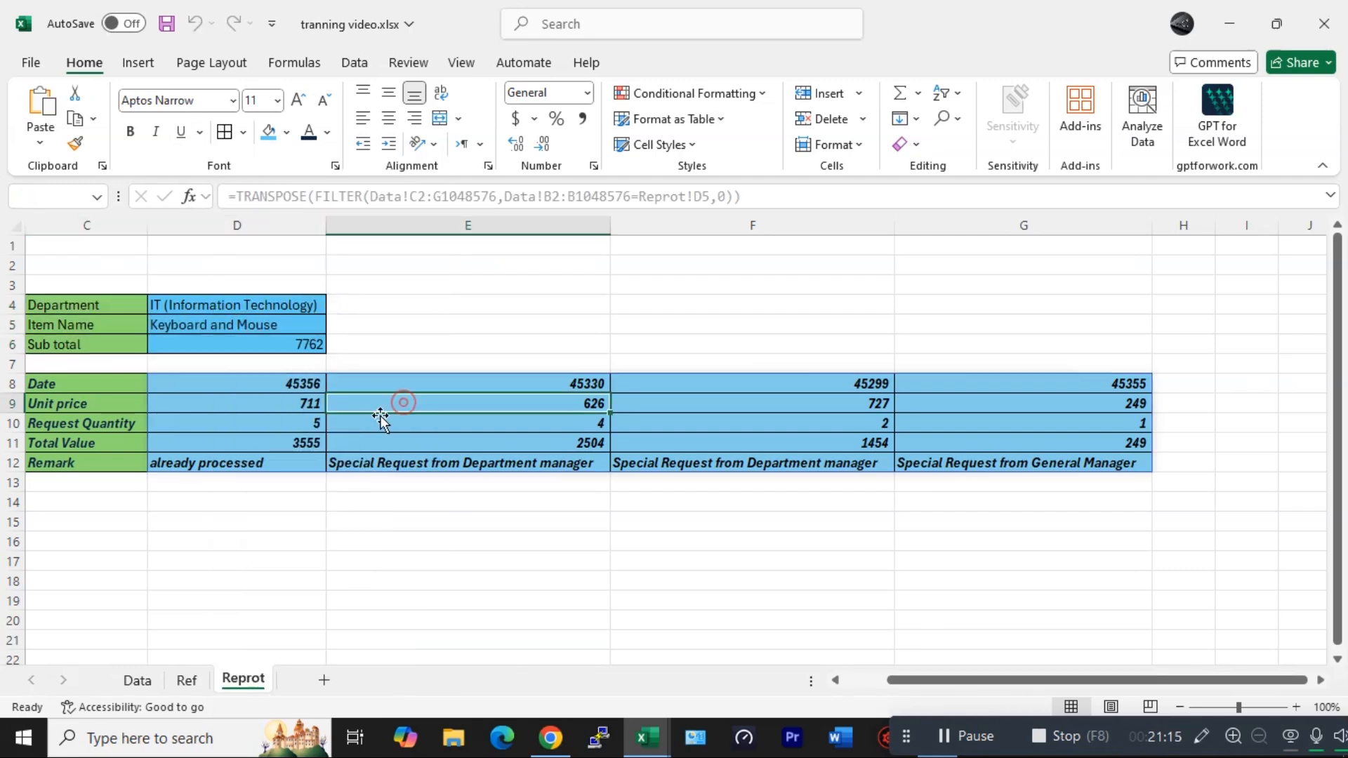
{"action": "left_click_drag", "start_coordinate": [1043, 382], "coordinate": [614, 421]}
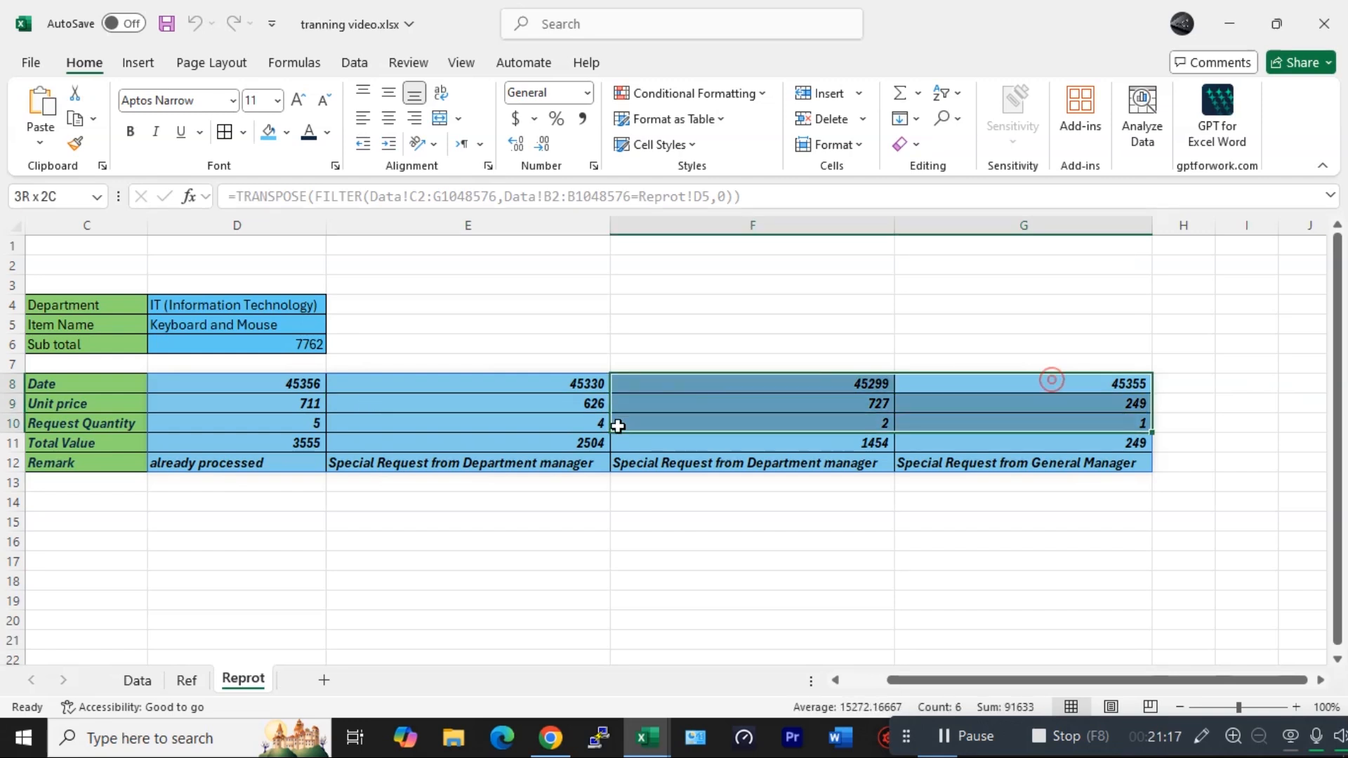
{"action": "left_click_drag", "start_coordinate": [234, 380], "coordinate": [245, 431]}
{"action": "left_click_drag", "start_coordinate": [245, 431], "coordinate": [244, 468]}
{"action": "key", "text": "ctrl+shift+Right"}
{"action": "key", "text": "ctrl+shift+Right"}
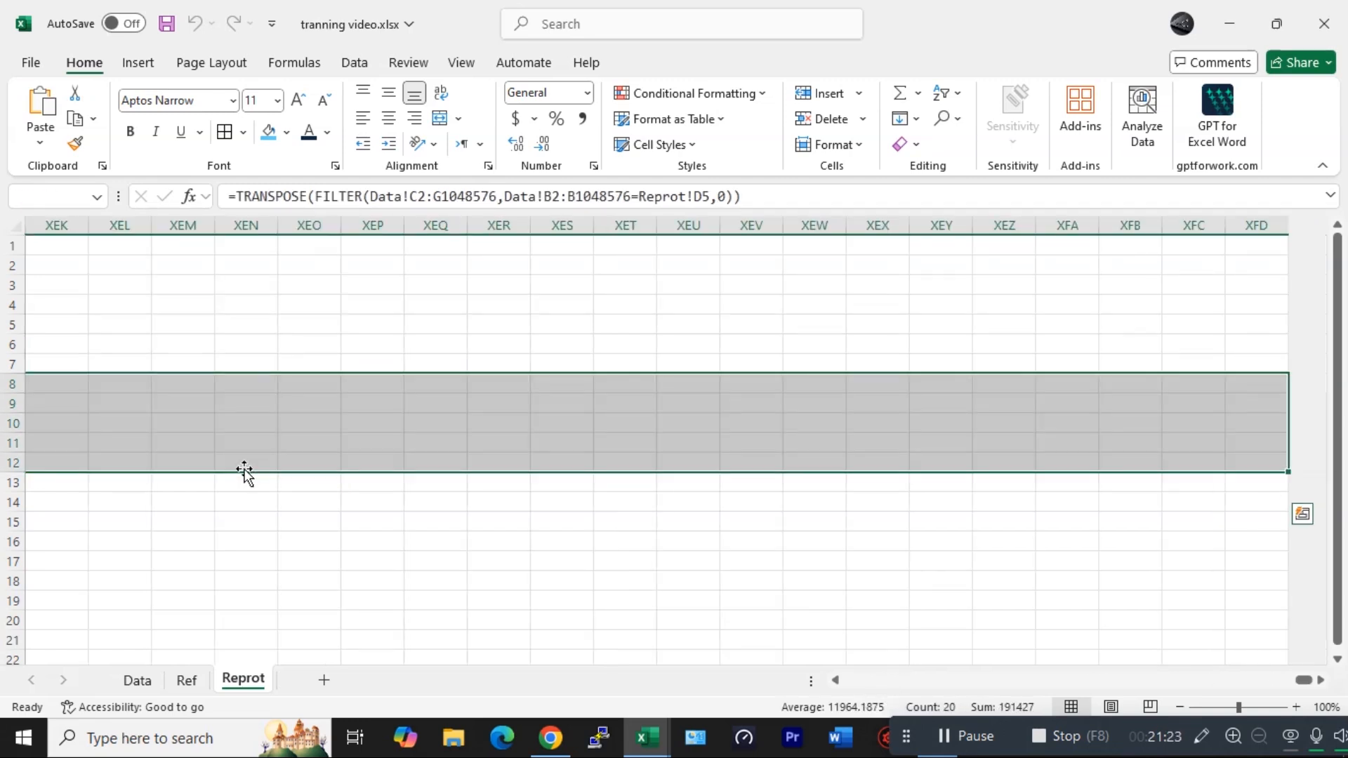
{"action": "left_click", "coordinate": [362, 117]}
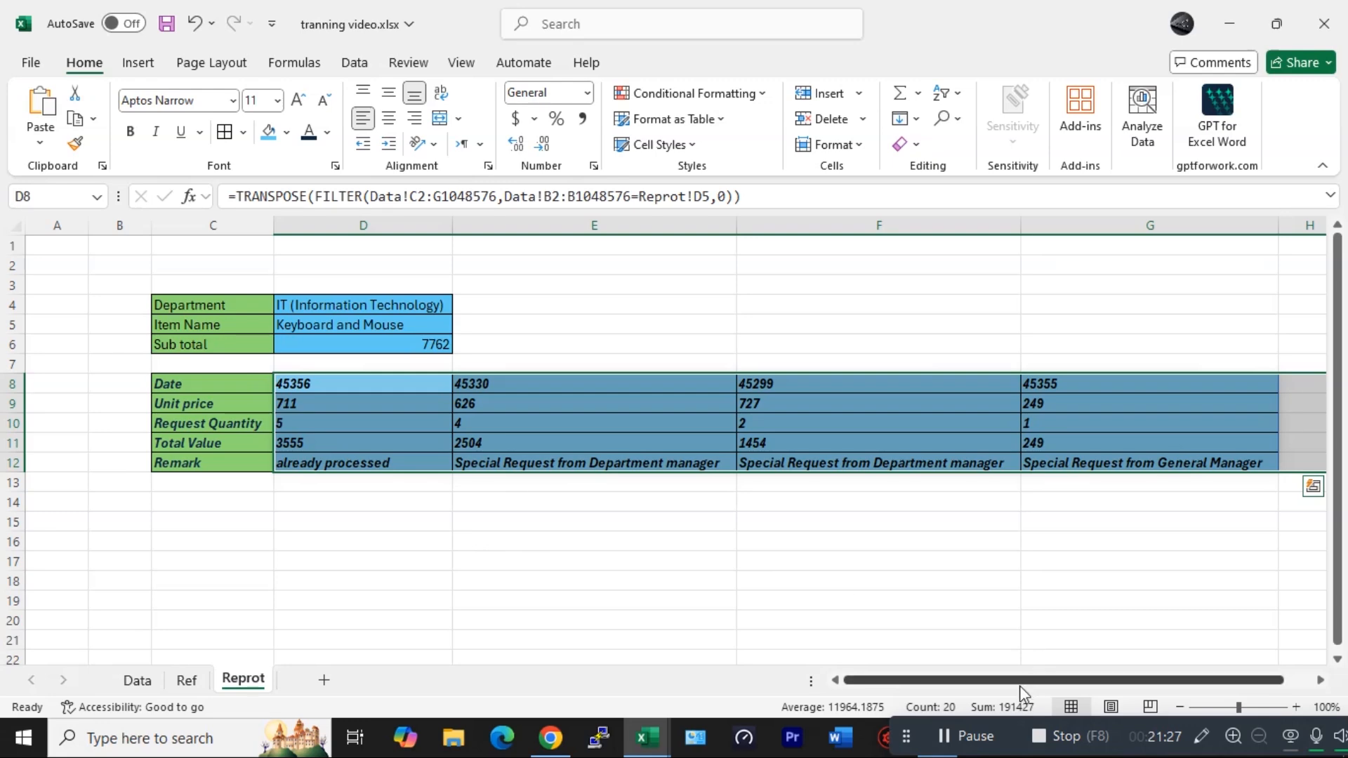
- Left-align the subtotal value in D6
{"action": "left_click", "coordinate": [463, 519]}
{"action": "left_click", "coordinate": [386, 346]}
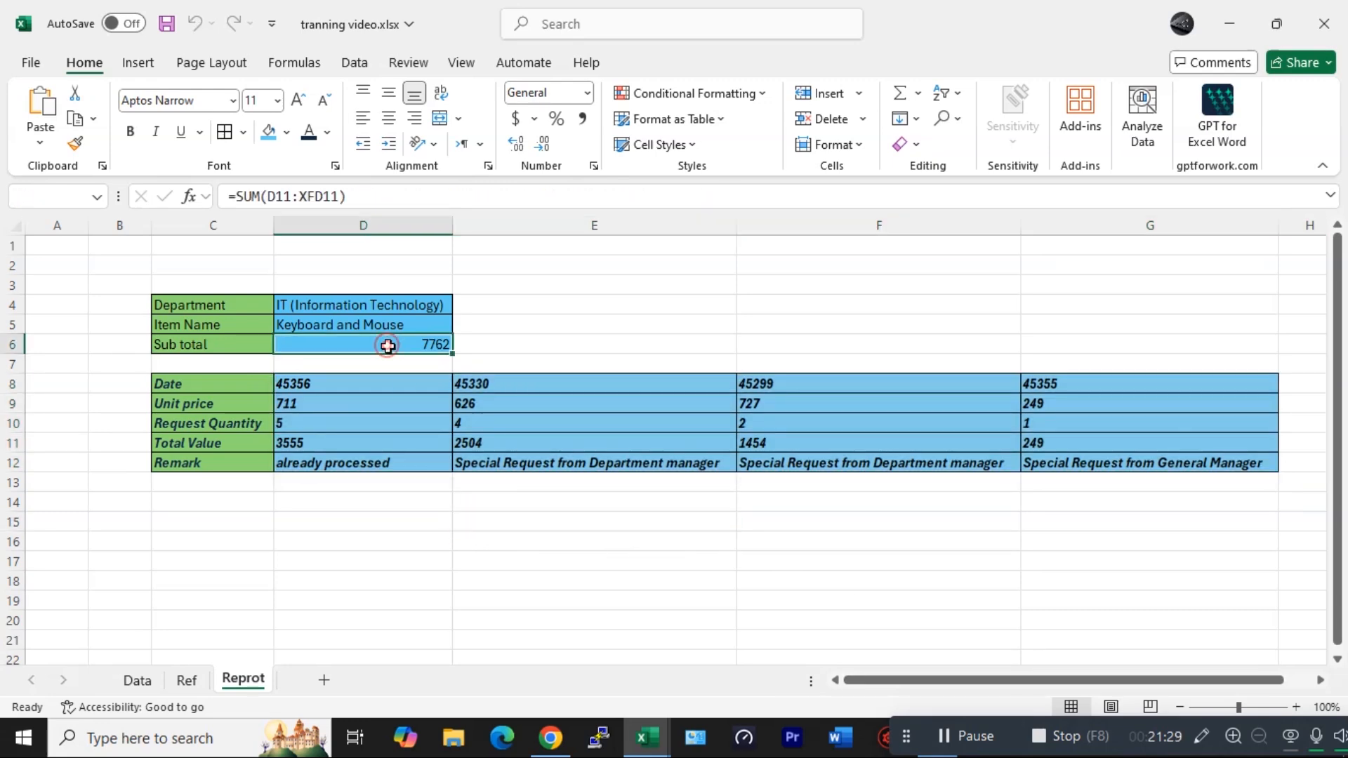
{"action": "left_click", "coordinate": [362, 118]}
{"action": "left_click", "coordinate": [430, 536]}
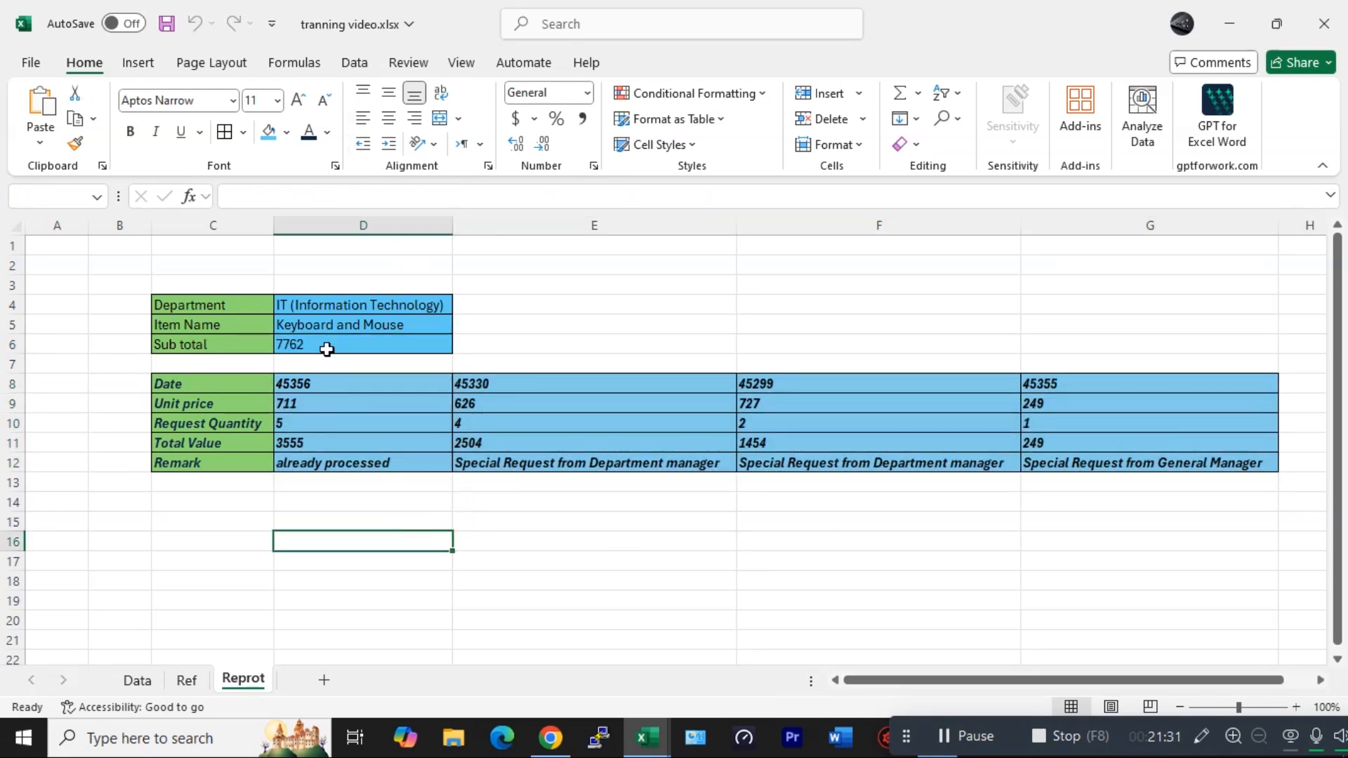
- Make the subtotal value in D6 bold
{"action": "left_click", "coordinate": [325, 346]}
{"action": "left_click", "coordinate": [131, 131]}
{"action": "left_click", "coordinate": [328, 400]}
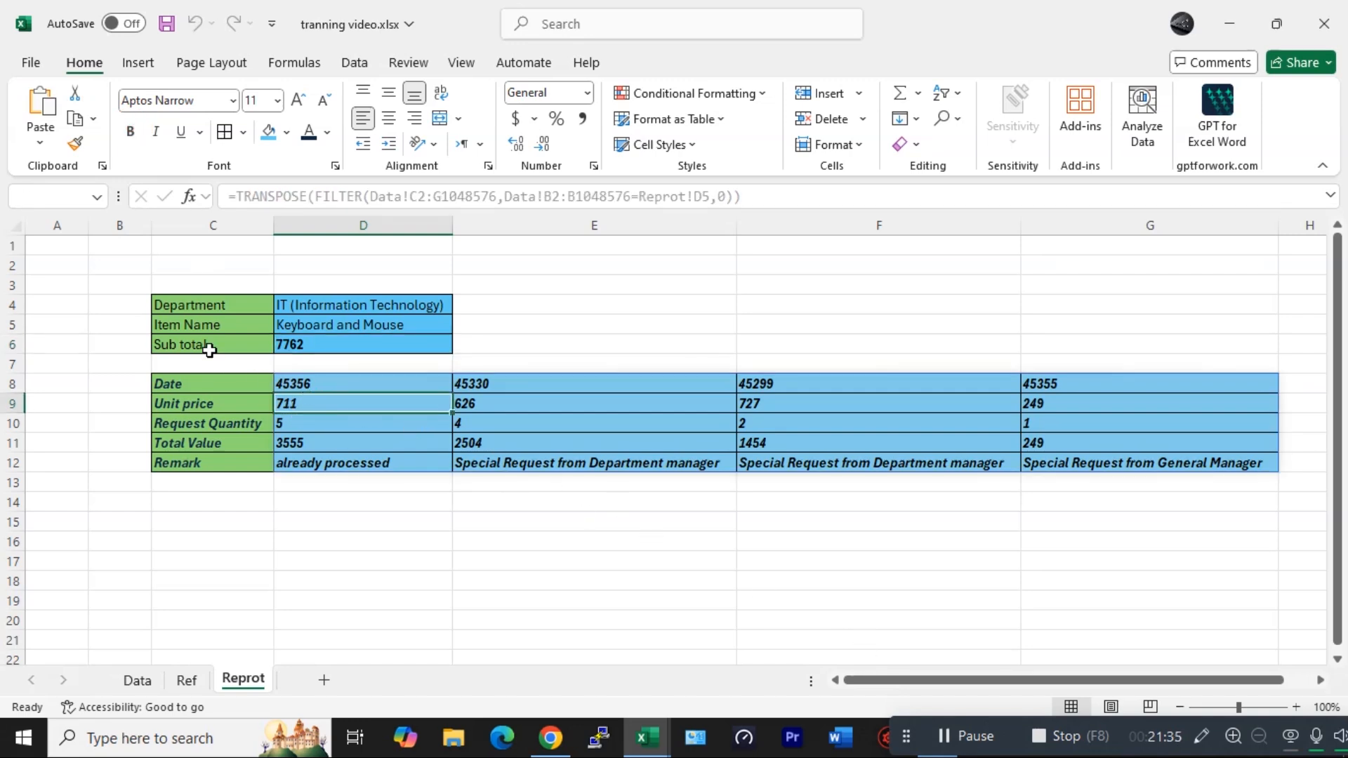
- Choose Sales as the department and Desk Organizer as the item name to test the dependent dropdowns
{"action": "left_click", "coordinate": [350, 303]}
{"action": "left_click", "coordinate": [461, 304]}
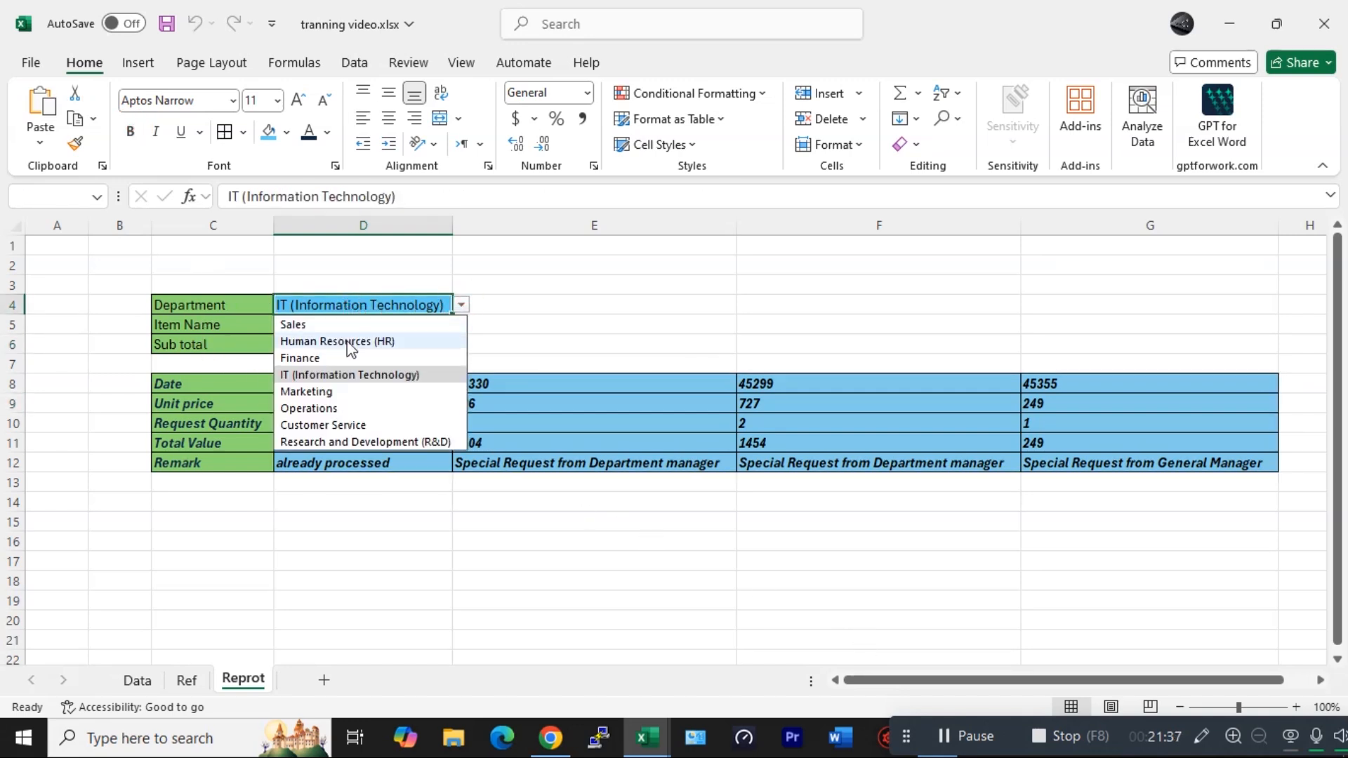
{"action": "left_click", "coordinate": [296, 325]}
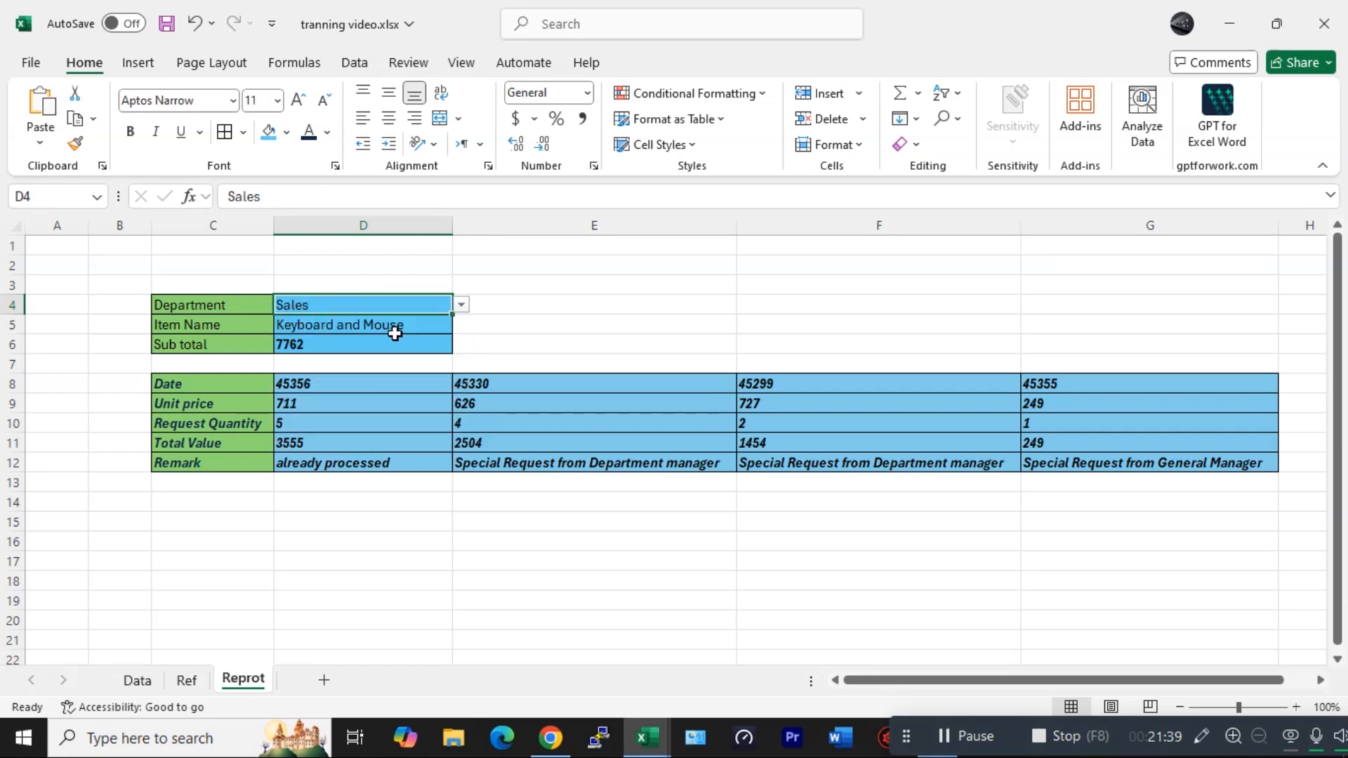
{"action": "left_click", "coordinate": [391, 330]}
{"action": "left_click", "coordinate": [419, 324]}
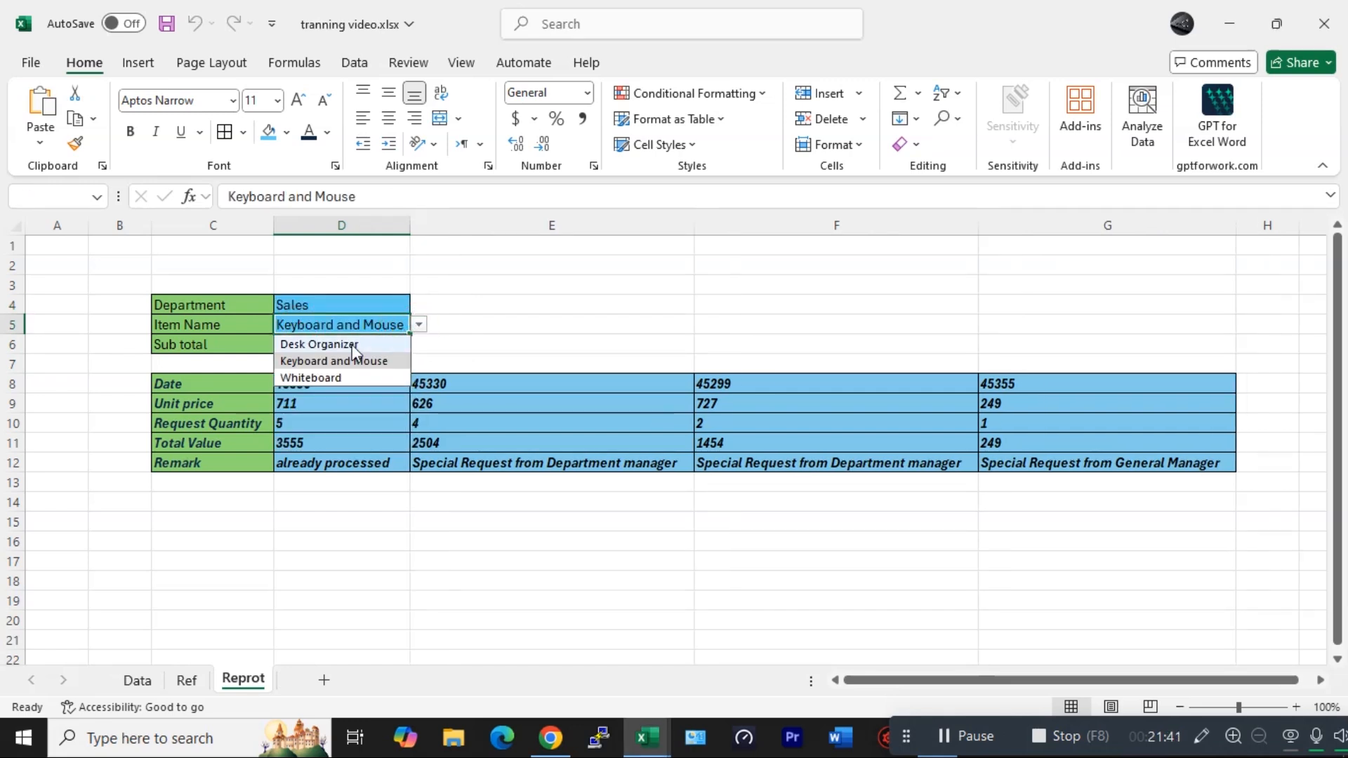
{"action": "left_click", "coordinate": [327, 345]}
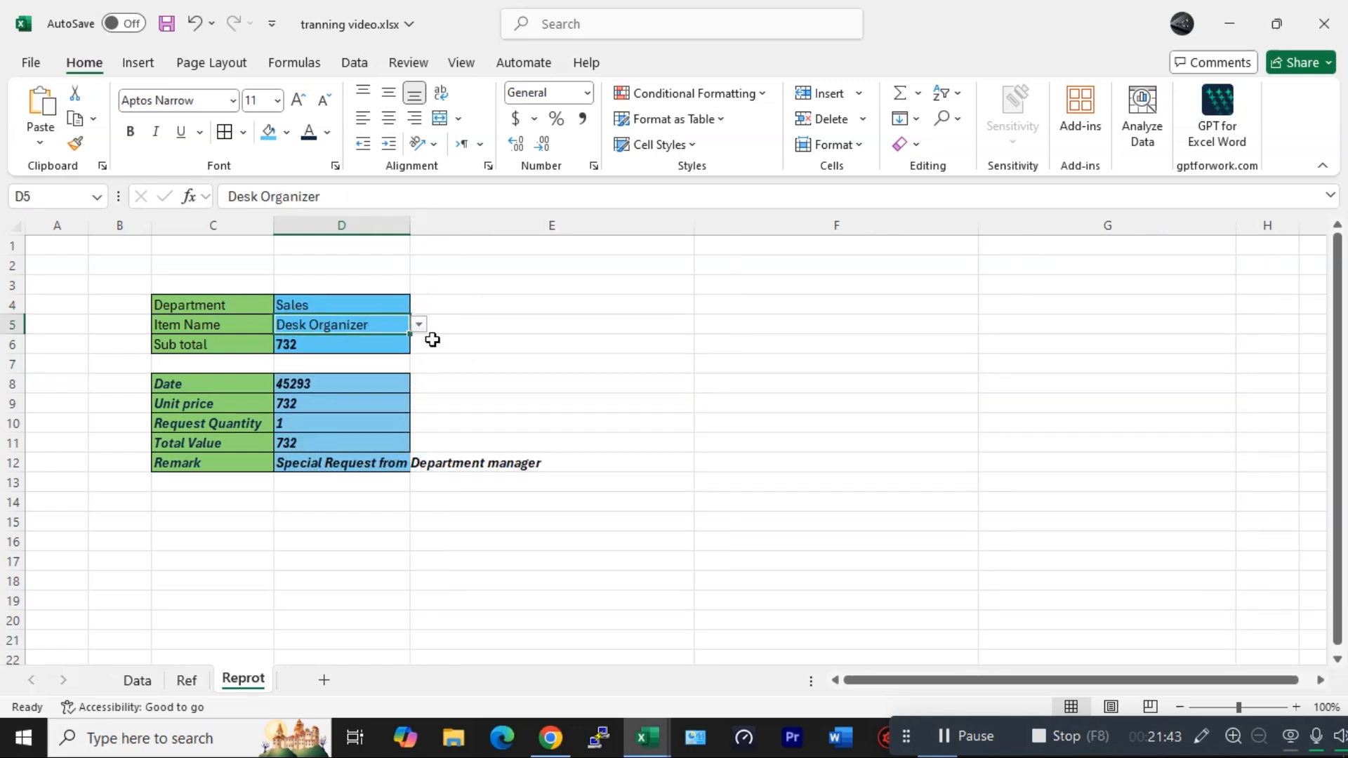
{"action": "left_click", "coordinate": [457, 545]}
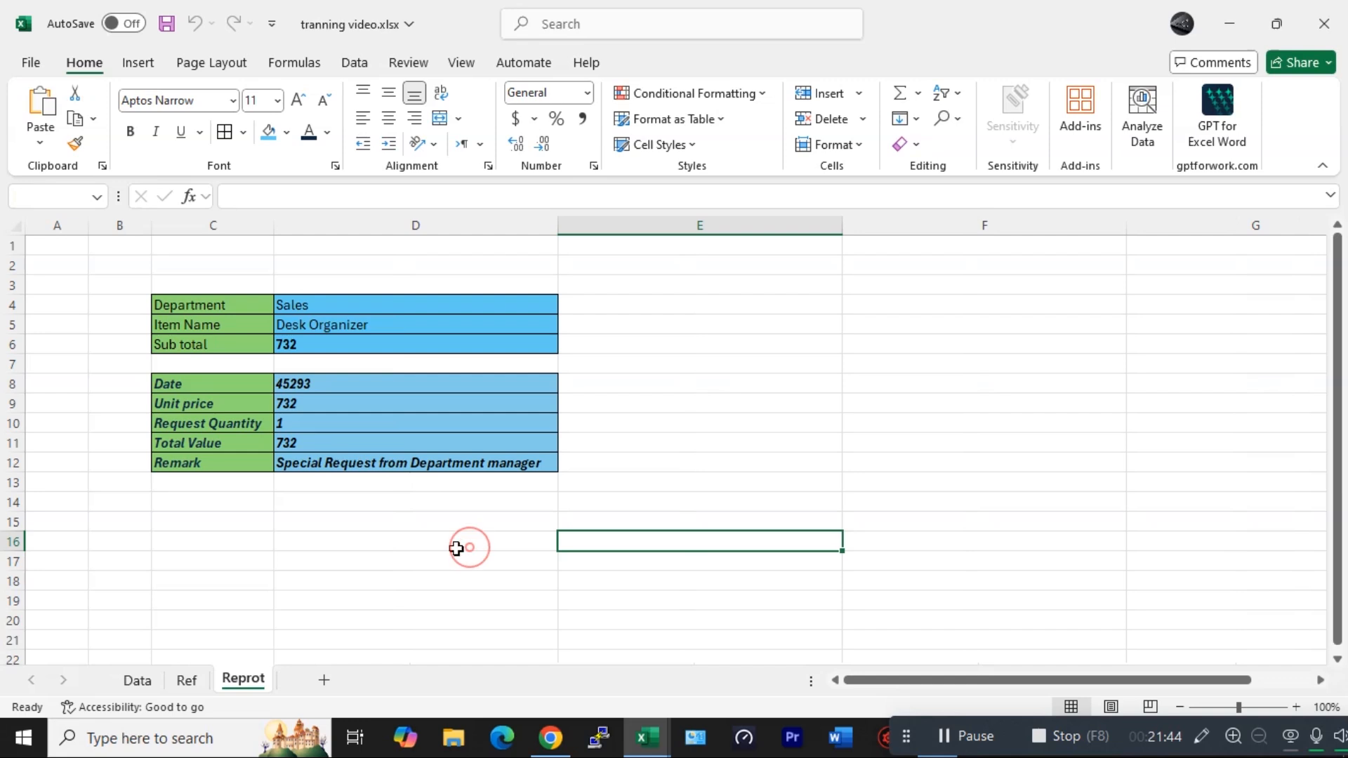
- Choose Operations as the department and Printer as the item name, then select other cells to check autofitting
{"action": "left_click", "coordinate": [395, 306]}
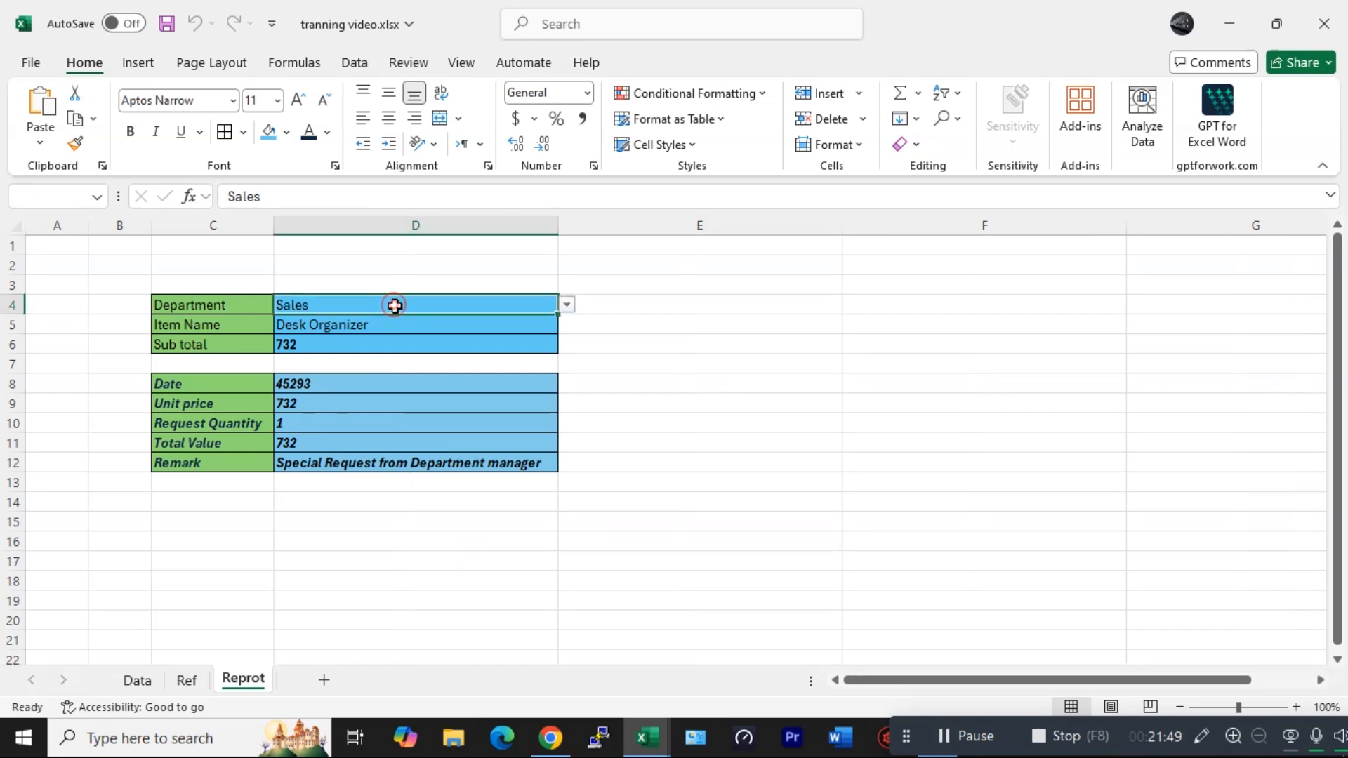
{"action": "left_click", "coordinate": [566, 305]}
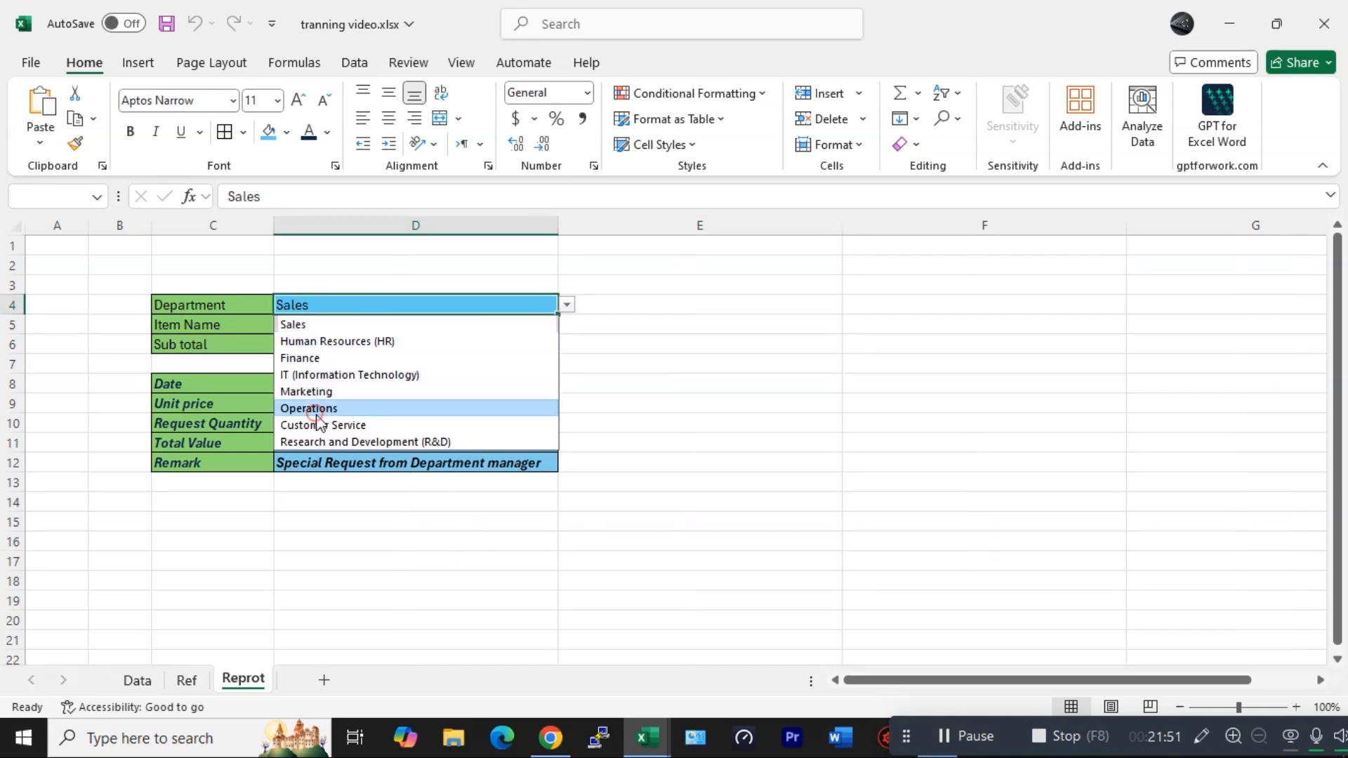
{"action": "left_click", "coordinate": [320, 406]}
{"action": "left_click", "coordinate": [394, 325]}
{"action": "left_click", "coordinate": [567, 325]}
{"action": "left_click", "coordinate": [393, 360]}
{"action": "left_click", "coordinate": [482, 539]}
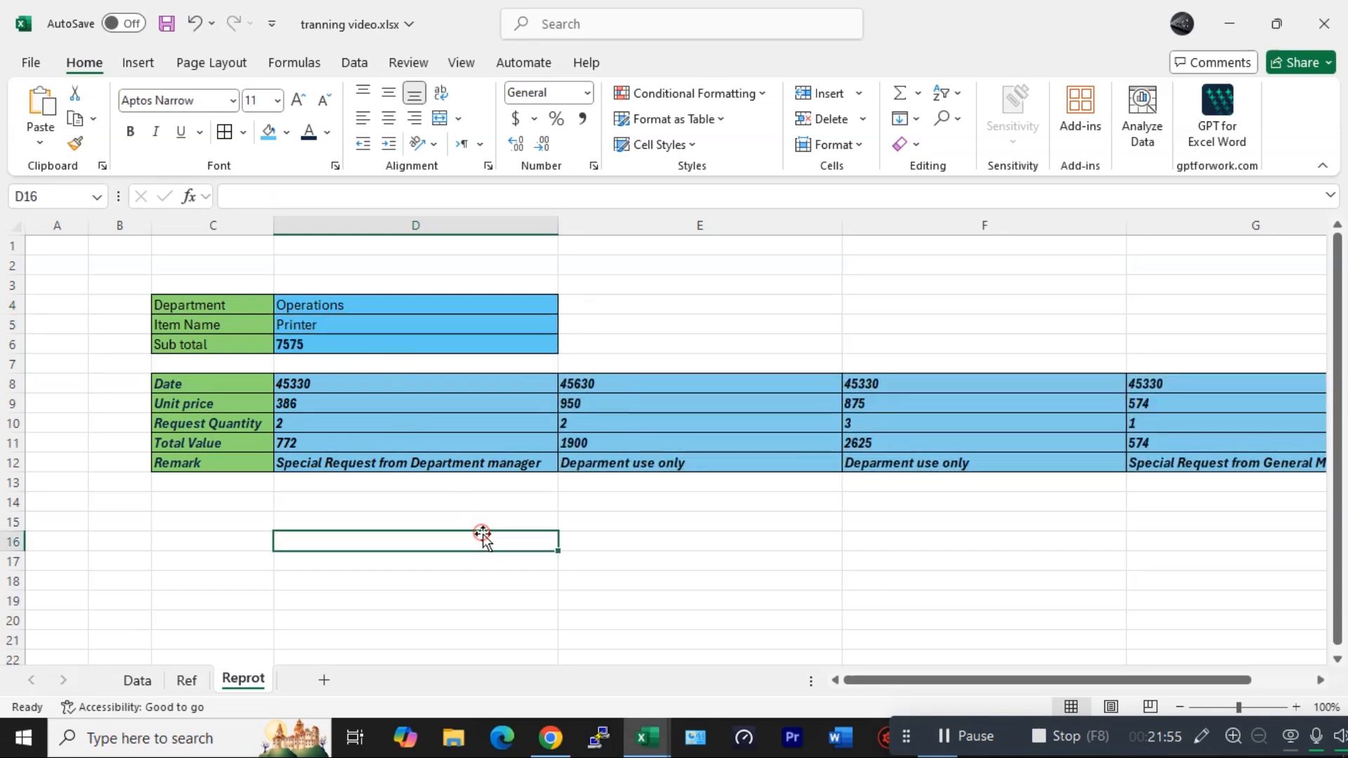
{"action": "left_click", "coordinate": [435, 305]}
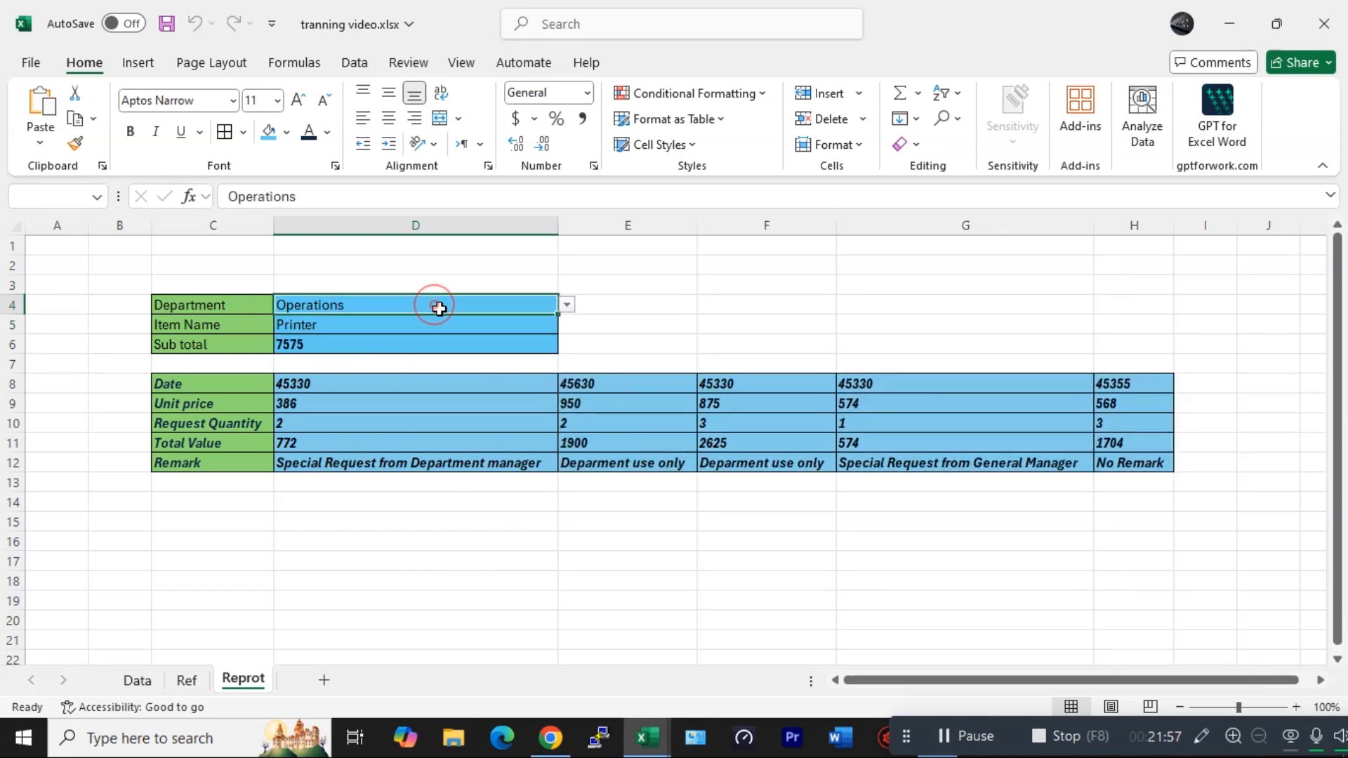
{"action": "left_click", "coordinate": [732, 537]}
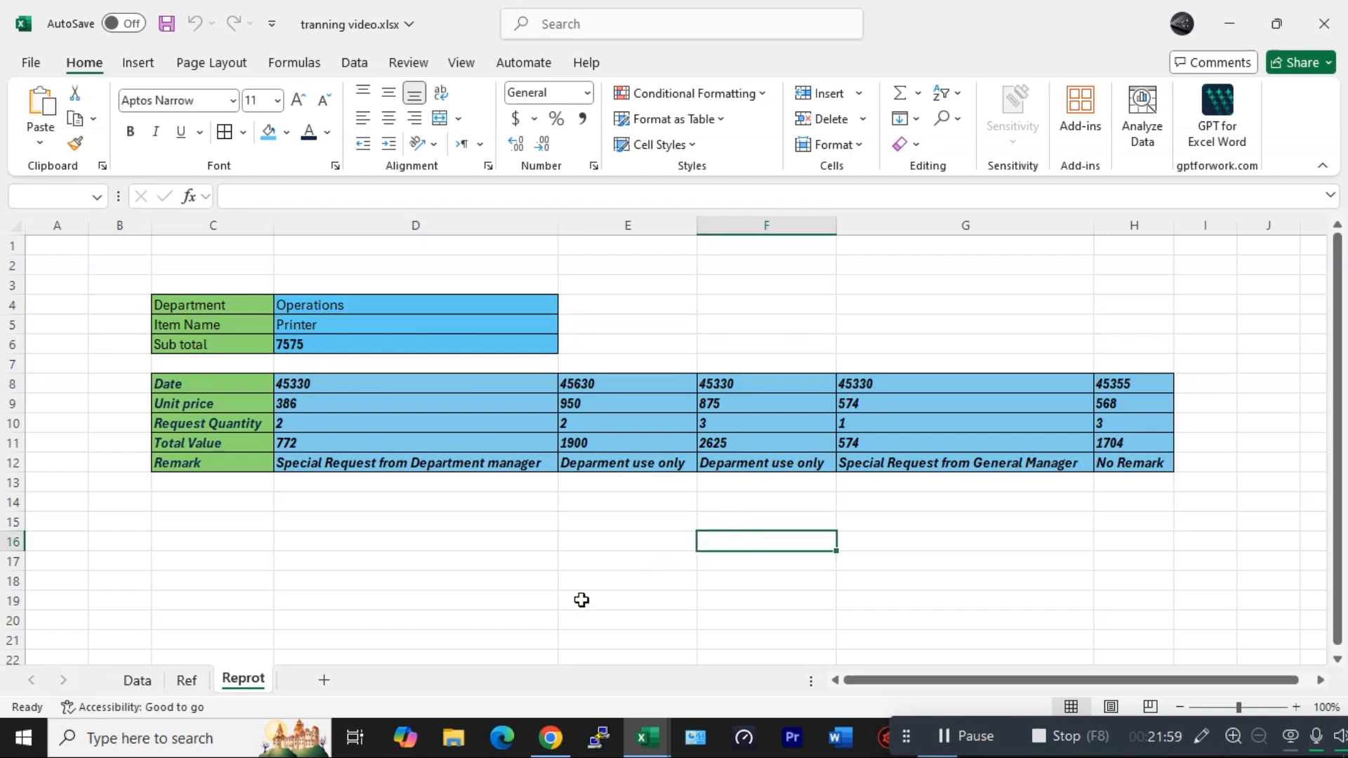
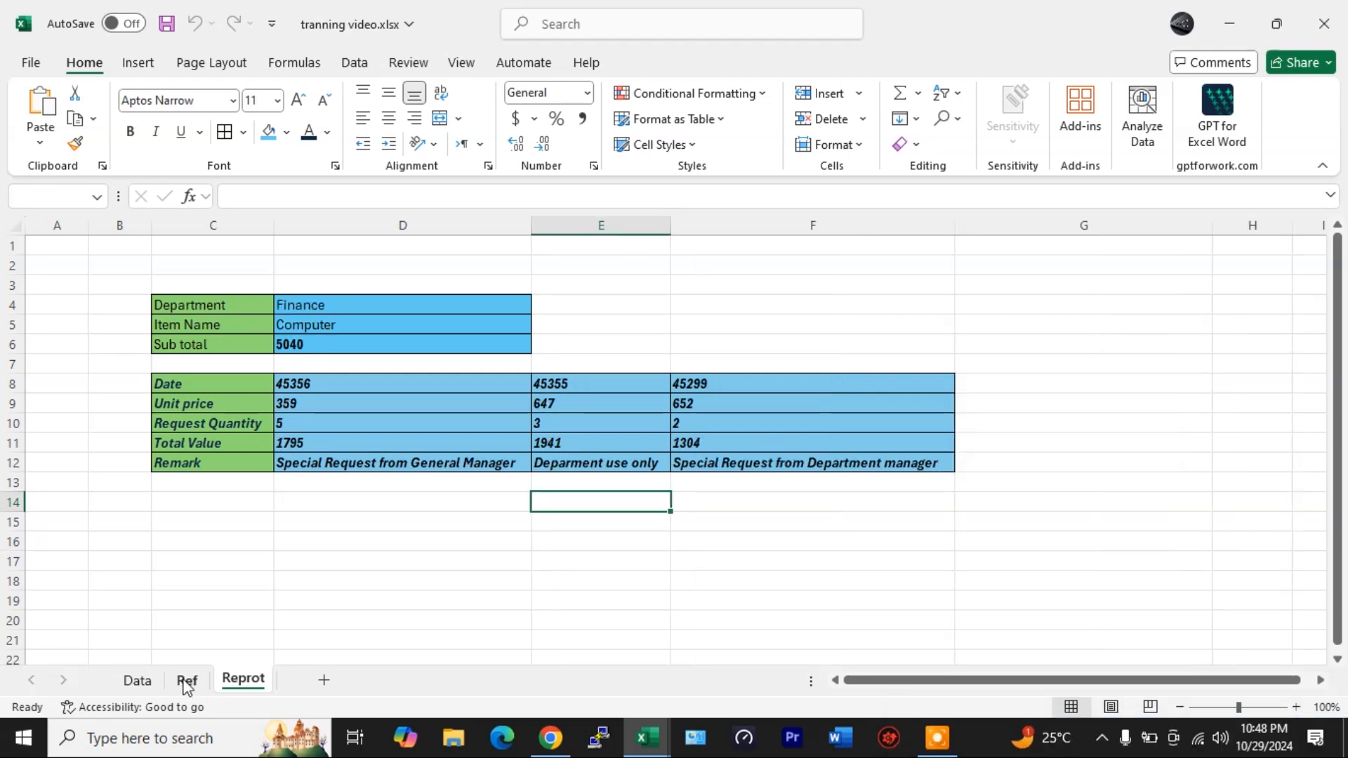
- Hide the Ref sheet
{"action": "right_click", "coordinate": [186, 682]}
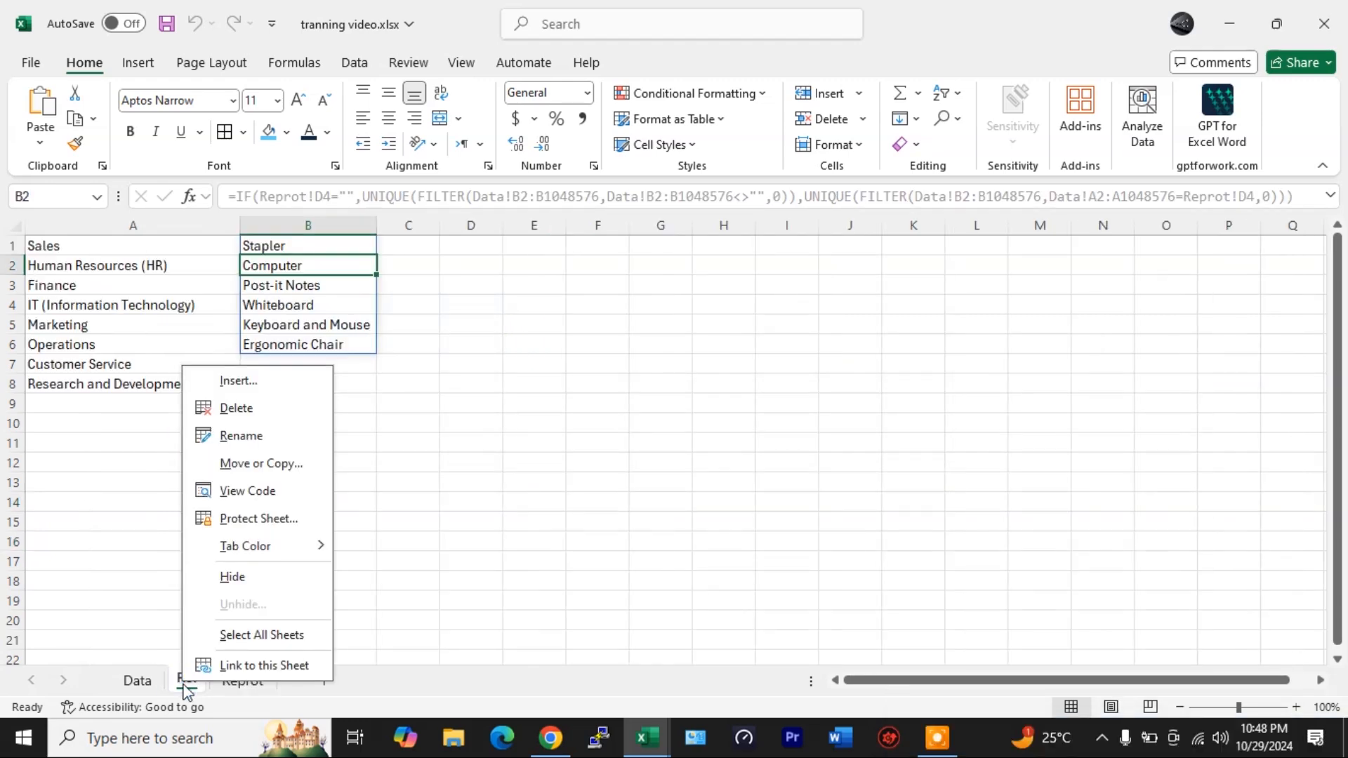
{"action": "left_click", "coordinate": [233, 578]}
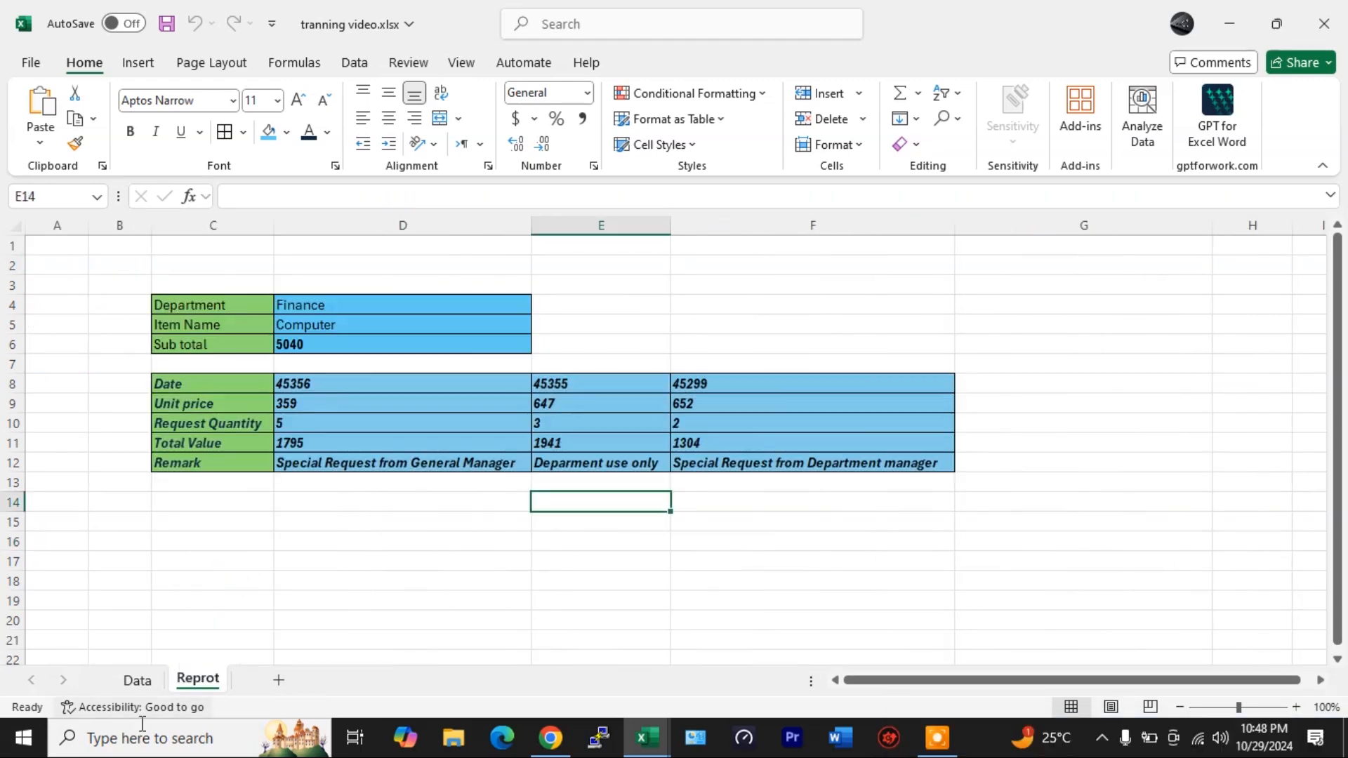
- On the Data sheet, jump back to the top of the table and freeze the top header row
{"action": "left_click", "coordinate": [138, 680]}
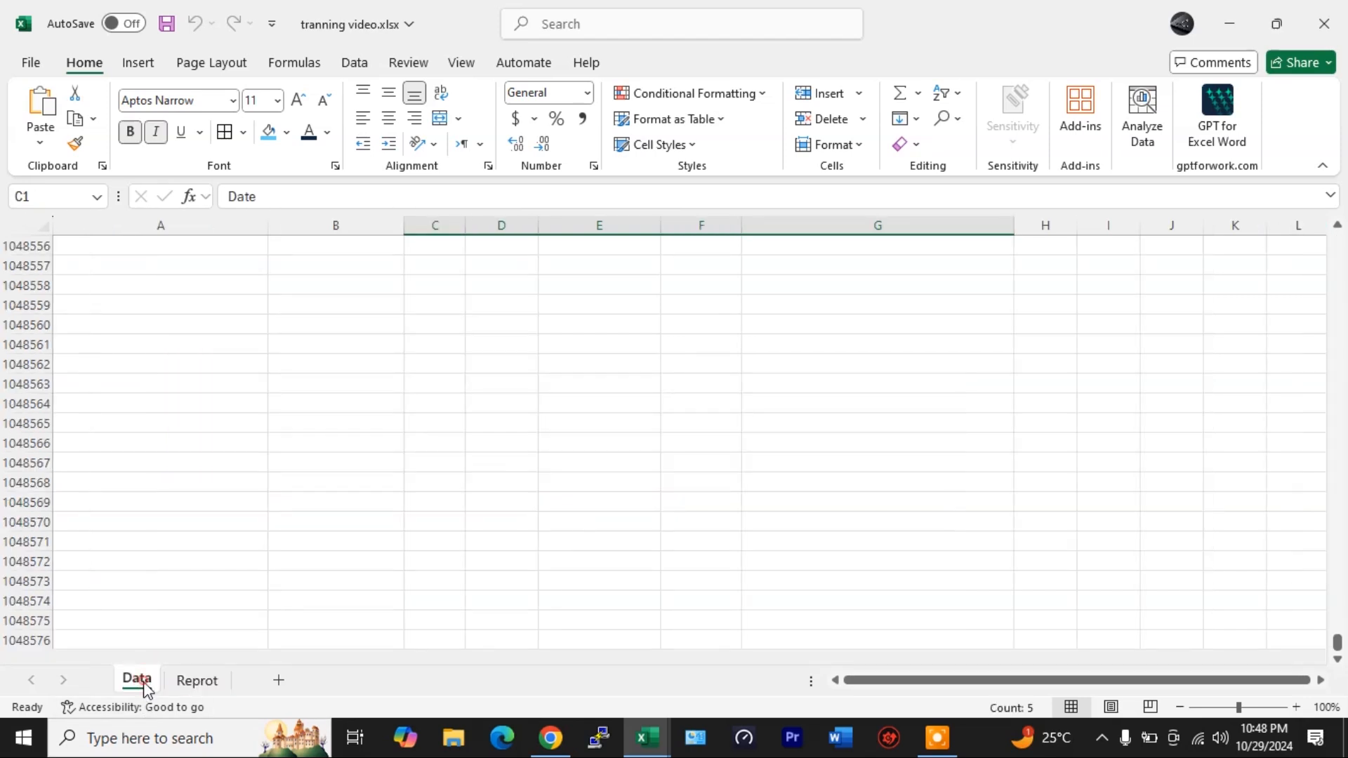
{"action": "left_click", "coordinate": [211, 606]}
{"action": "key", "text": "ctrl+Up"}
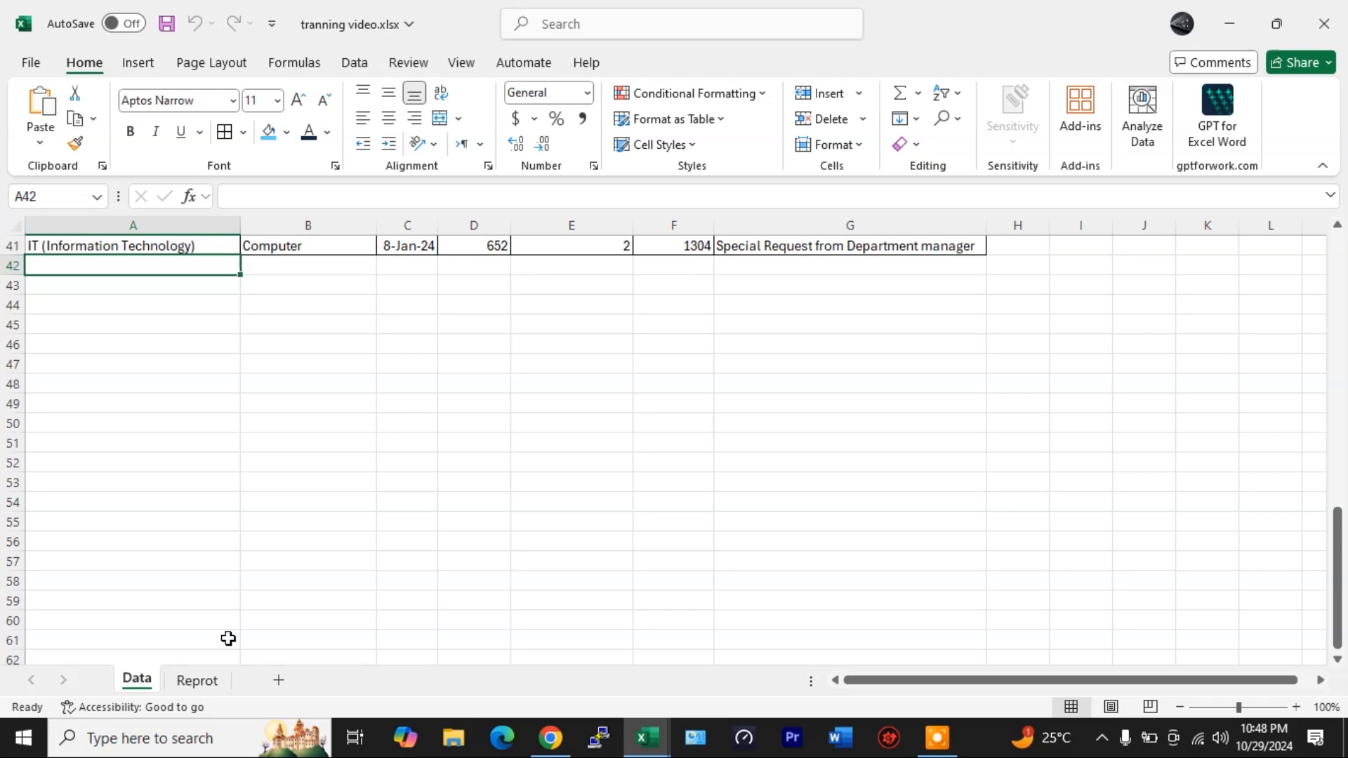
{"action": "key", "text": "ctrl+Home"}
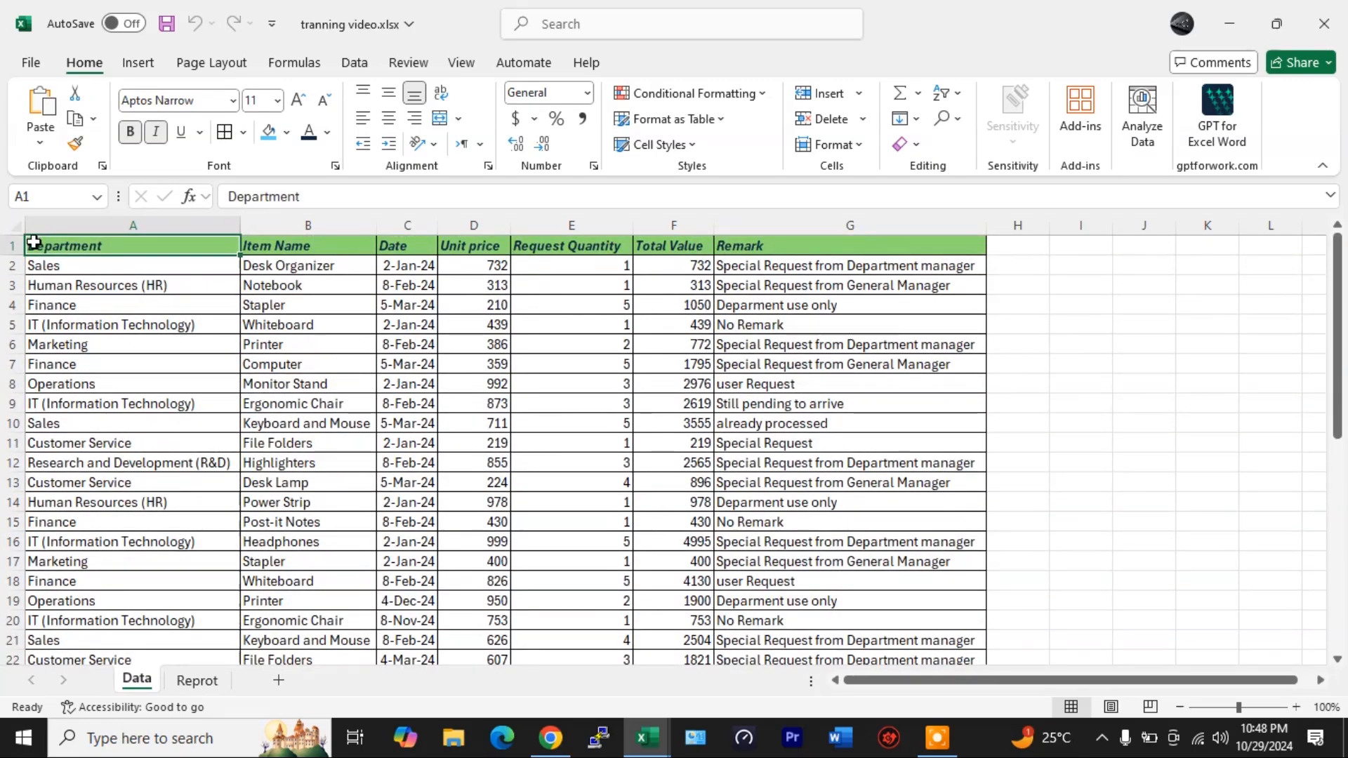
{"action": "left_click", "coordinate": [13, 246]}
{"action": "left_click", "coordinate": [461, 63]}
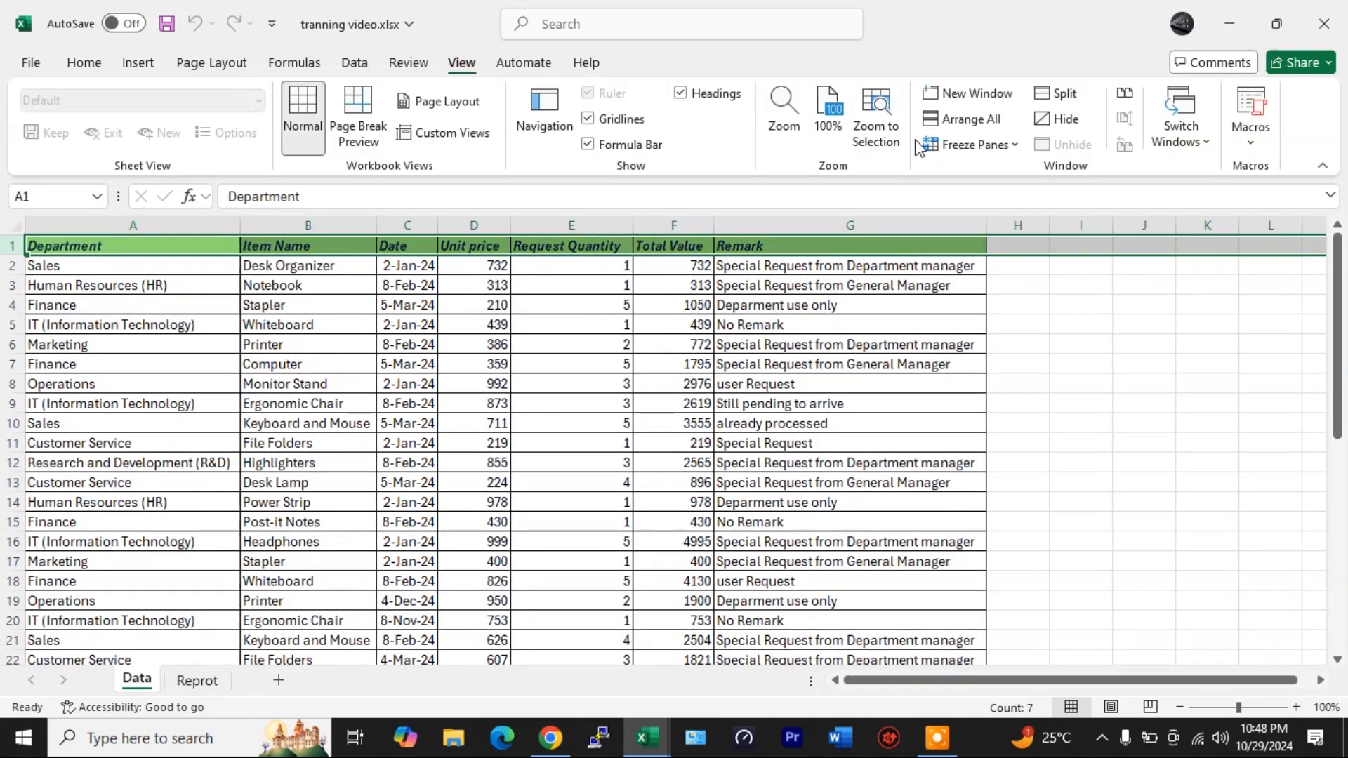
{"action": "left_click", "coordinate": [926, 144]}
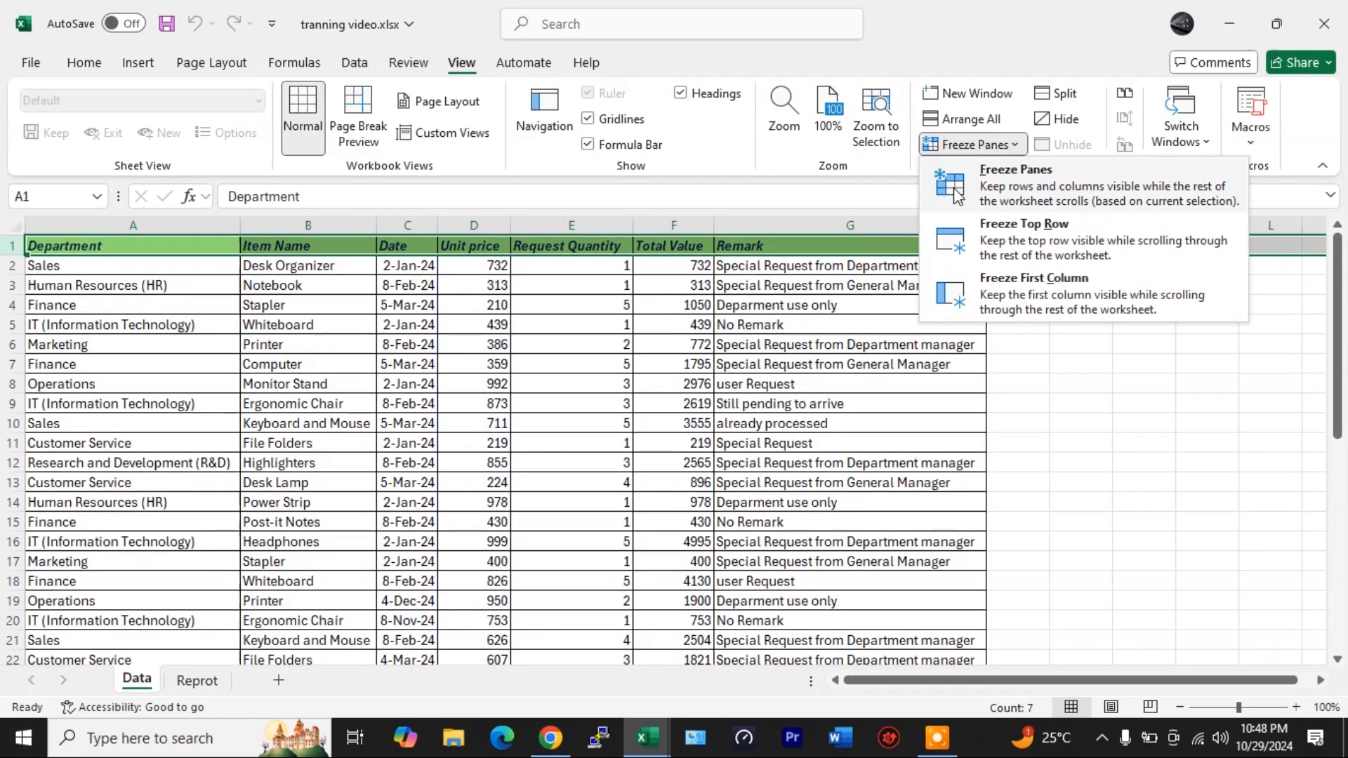
{"action": "left_click", "coordinate": [962, 222]}
- Start a new Data record in row 42 with department Houskeeping and item name Cleaner
{"action": "scroll", "coordinate": [491, 484], "scroll_direction": "down", "scroll_amount": 11}
{"action": "scroll", "coordinate": [459, 476], "scroll_direction": "down", "scroll_amount": 2}
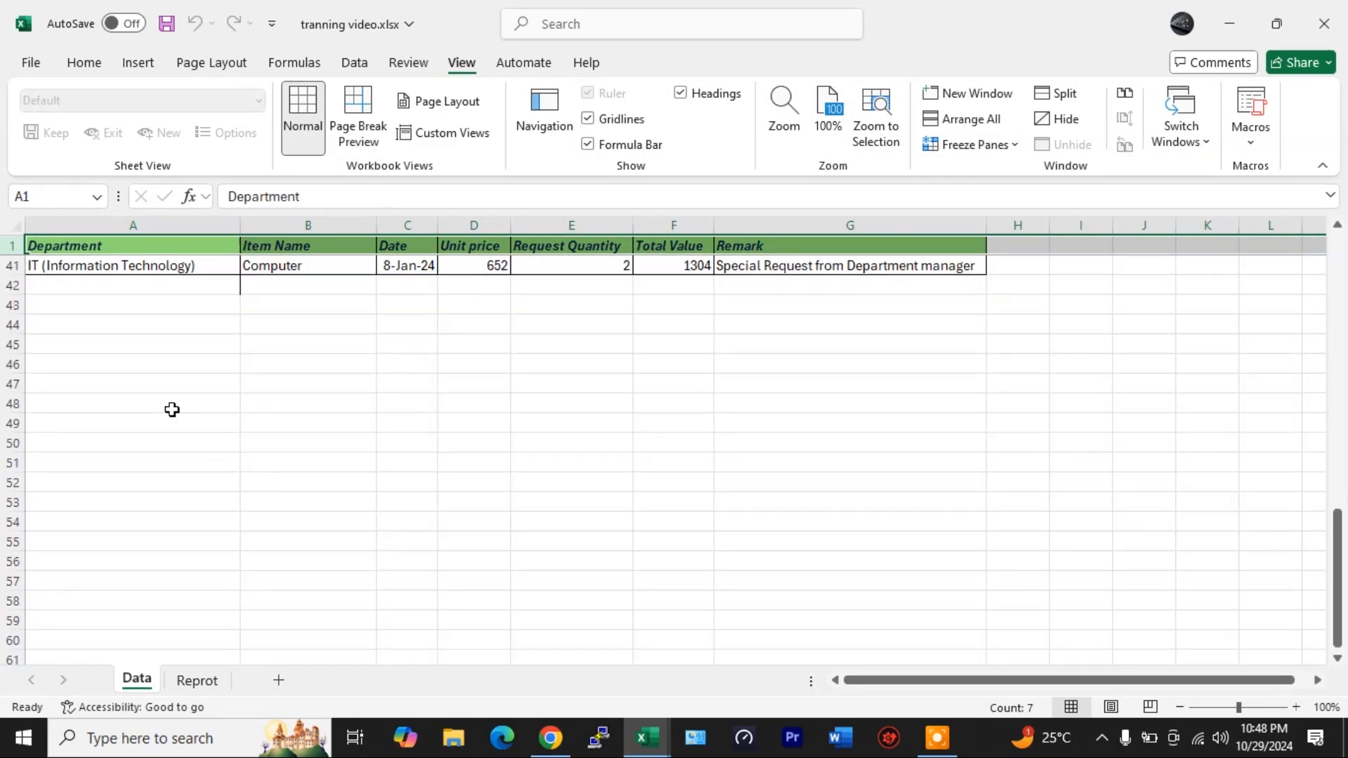
{"action": "left_click", "coordinate": [106, 285]}
{"action": "type", "text": "Houskeeping"}
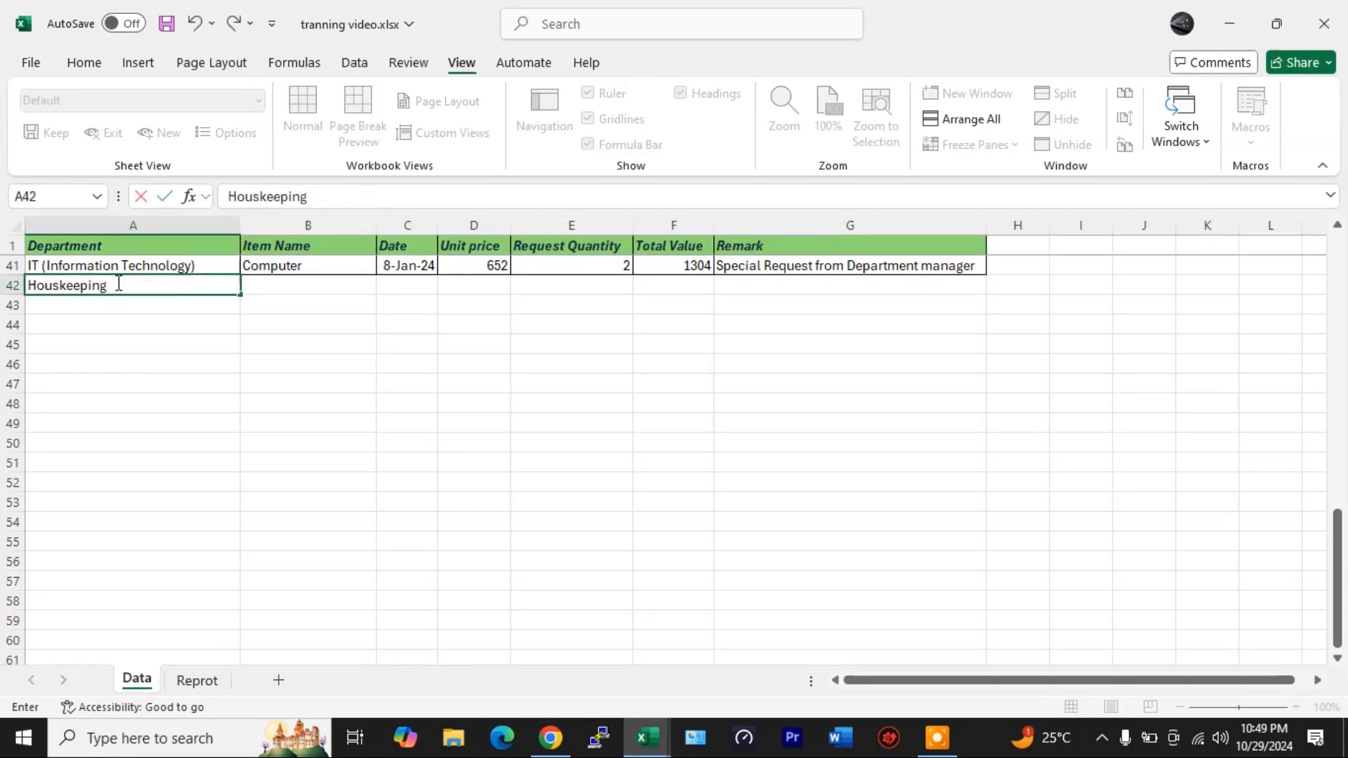
{"action": "key", "text": "Tab"}
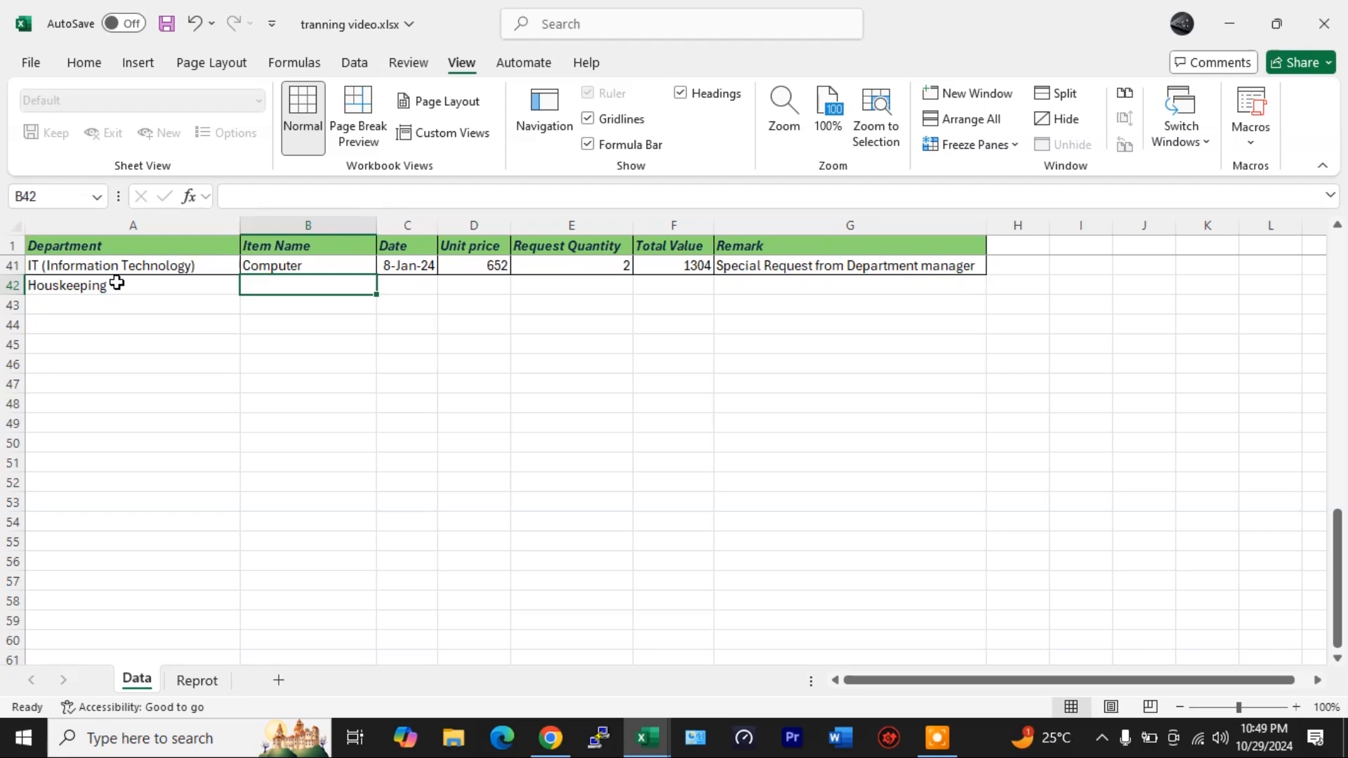
{"action": "type", "text": "Cleaner"}
{"action": "key", "text": "Tab"}
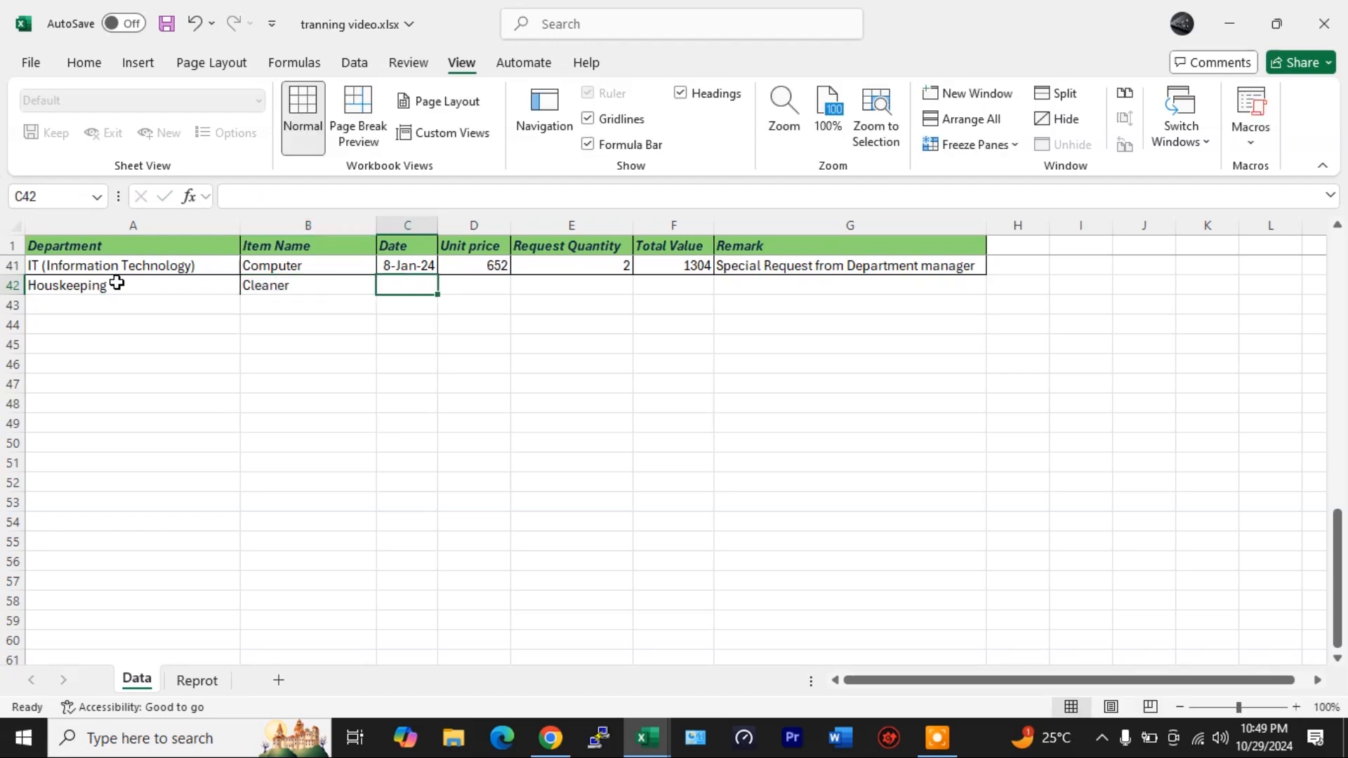
- Enter the date 1/5 in C42 and format it with the 14-Mar date type
{"action": "type", "text": "1"}
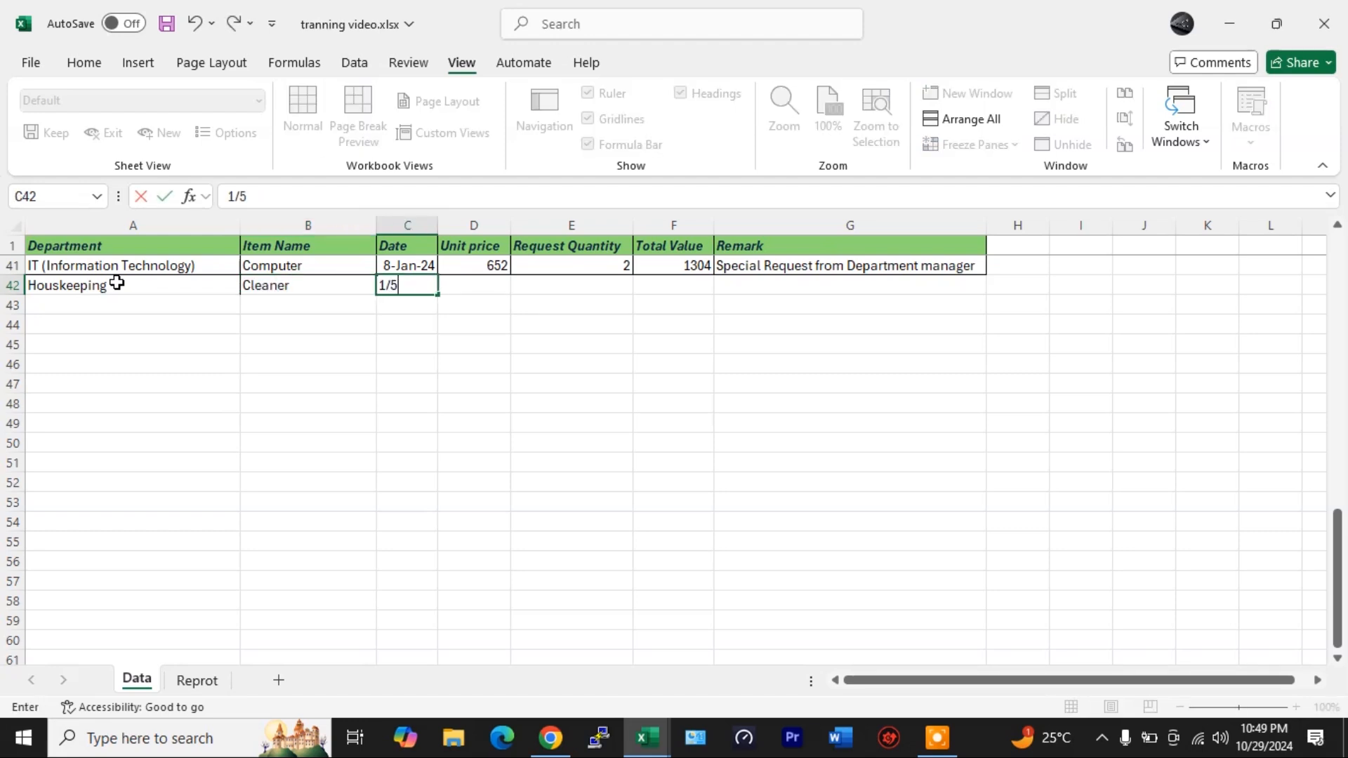
{"action": "type", "text": "/5"}
{"action": "right_click", "coordinate": [401, 286]}
{"action": "left_click", "coordinate": [471, 563]}
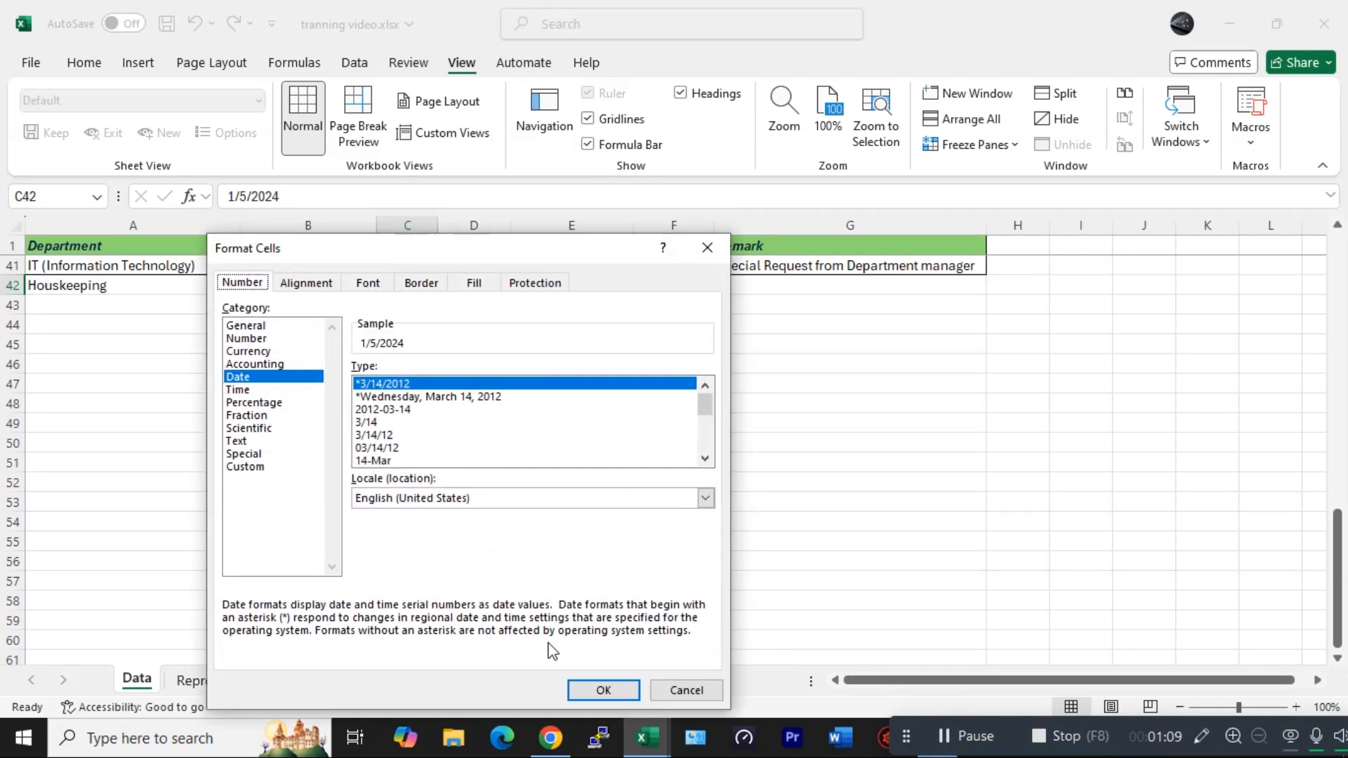
{"action": "left_click", "coordinate": [372, 460]}
{"action": "left_click", "coordinate": [605, 694]}
- Copy the date format from C41 to C42 with Format Painter
{"action": "left_click", "coordinate": [421, 271]}
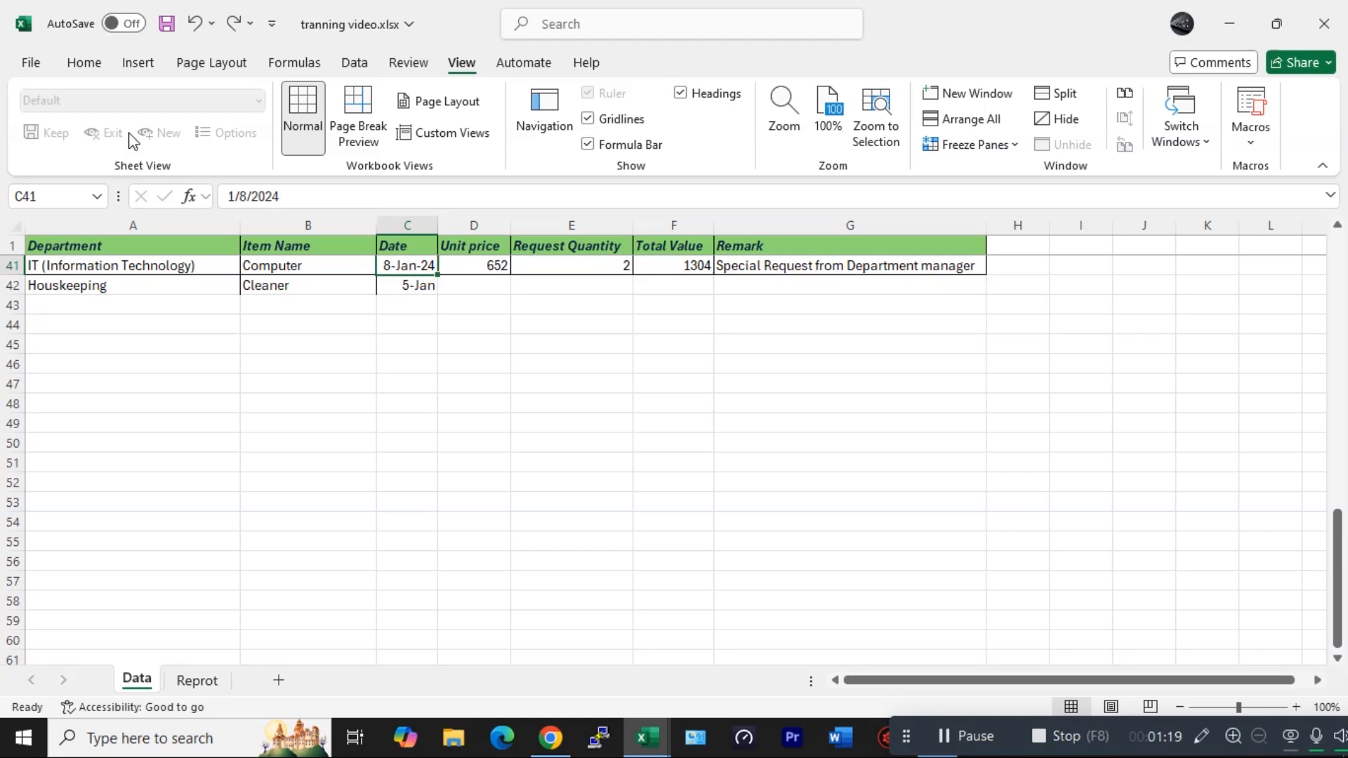
{"action": "left_click", "coordinate": [85, 63]}
{"action": "left_click", "coordinate": [75, 143]}
{"action": "left_click", "coordinate": [411, 288]}
{"action": "left_click", "coordinate": [398, 347]}
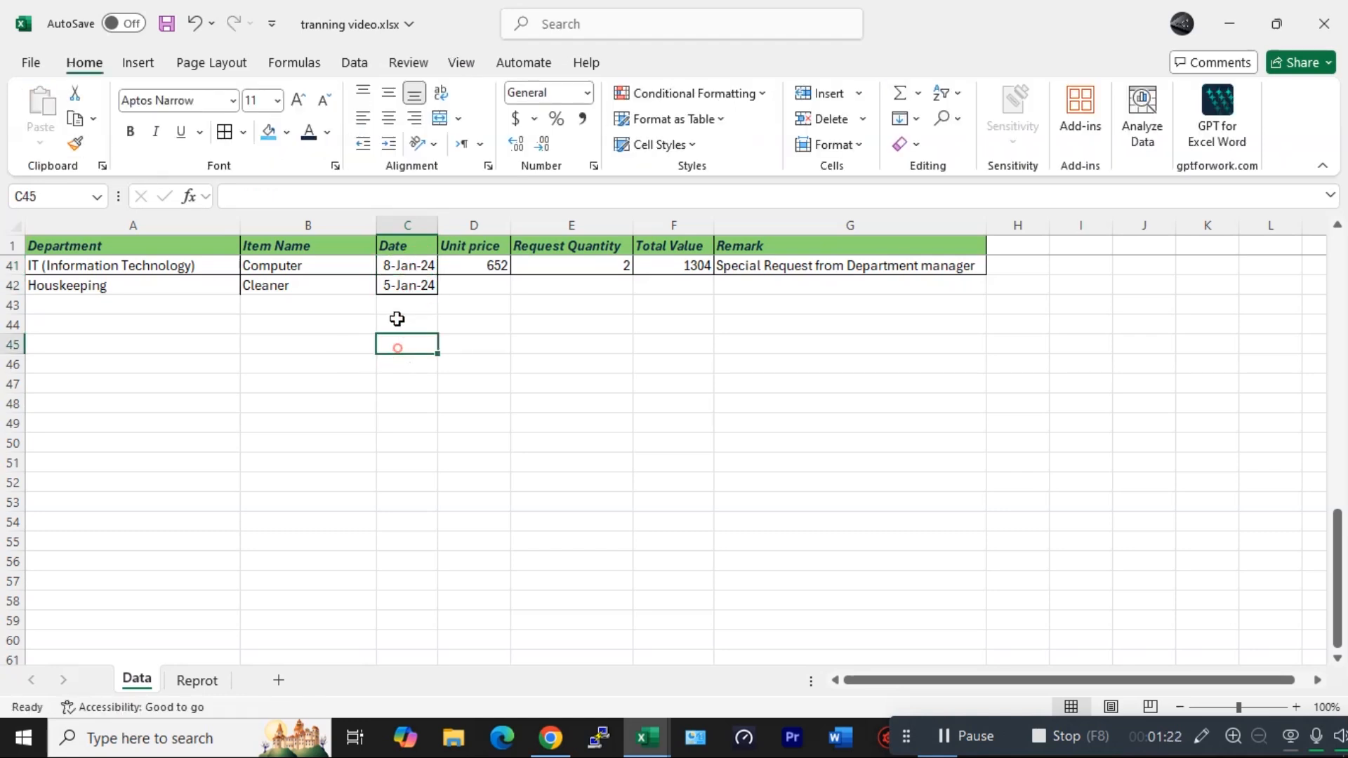
- Fill the new record with unit price 200, request quantity 10, total value 2000 and remark in process
{"action": "left_click", "coordinate": [490, 283]}
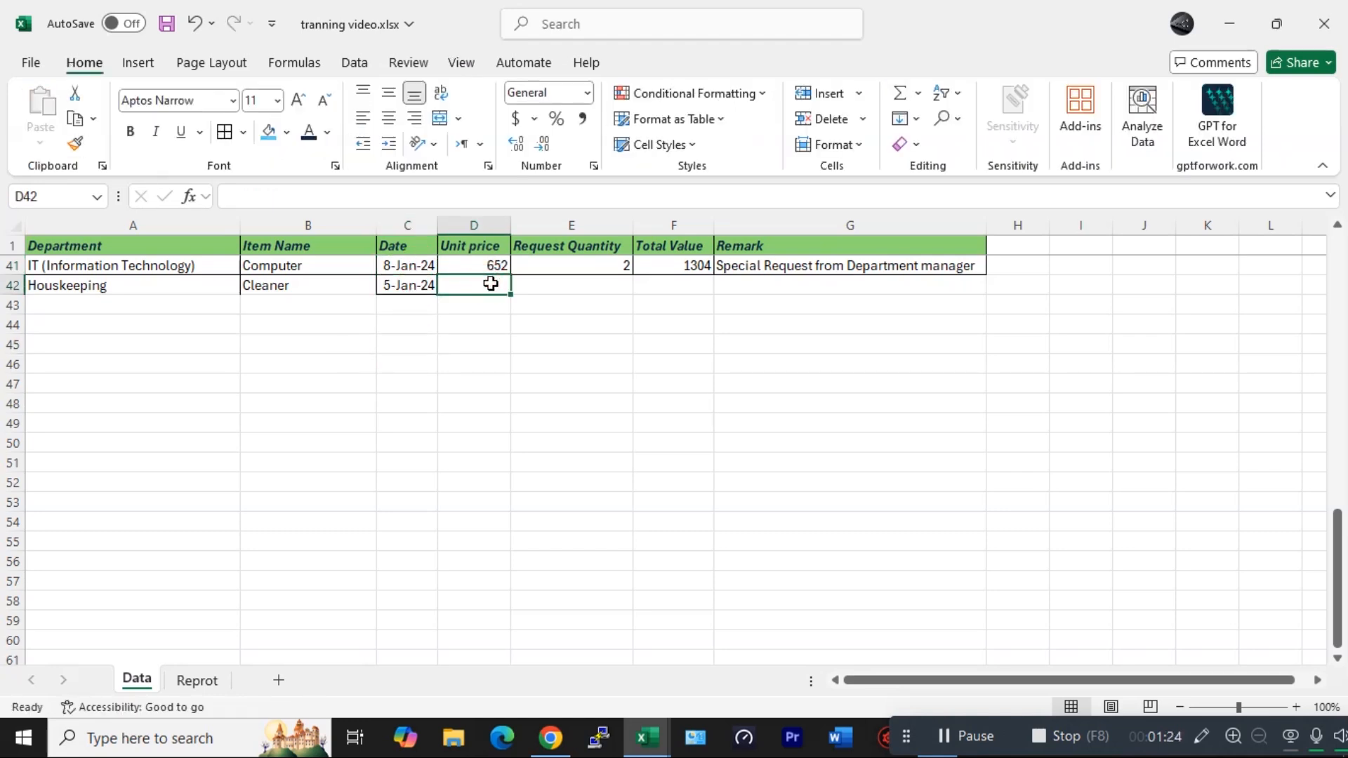
{"action": "type", "text": "200"}
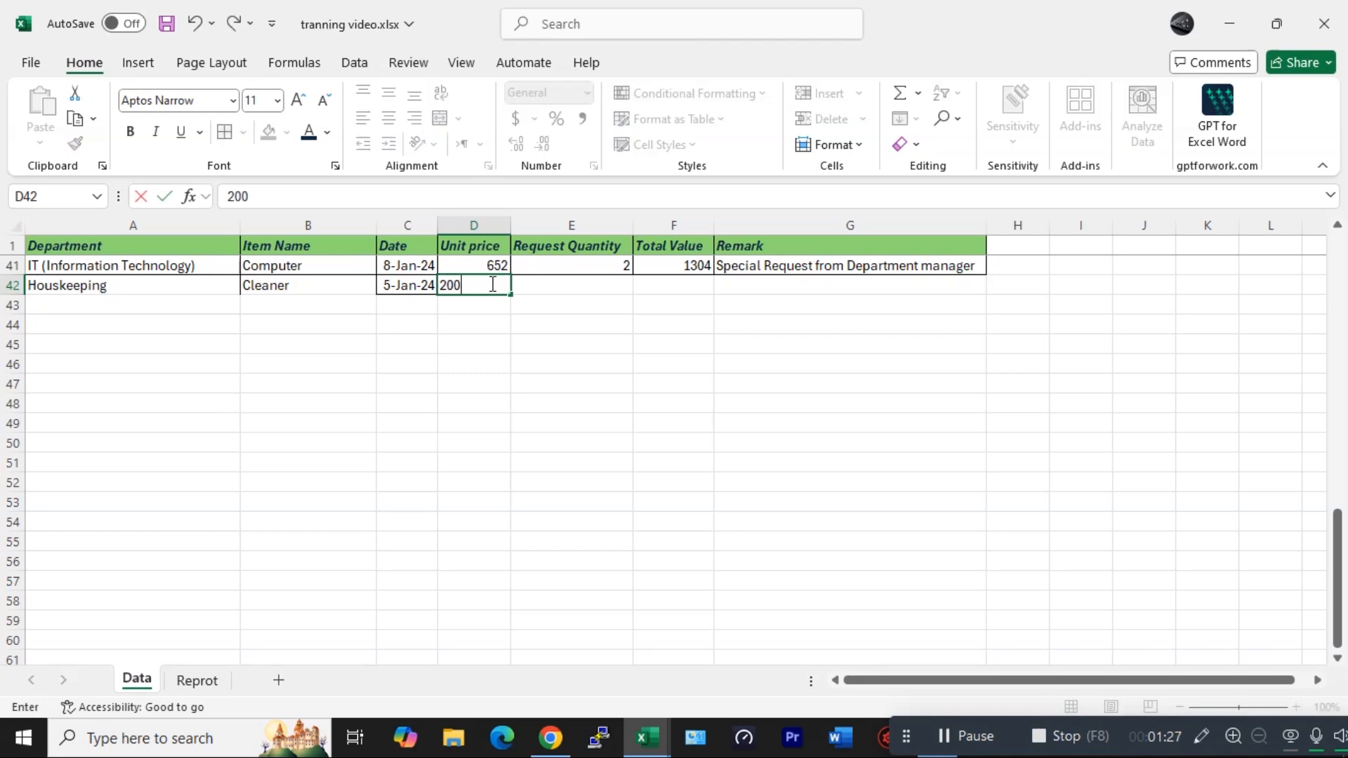
{"action": "key", "text": "Tab"}
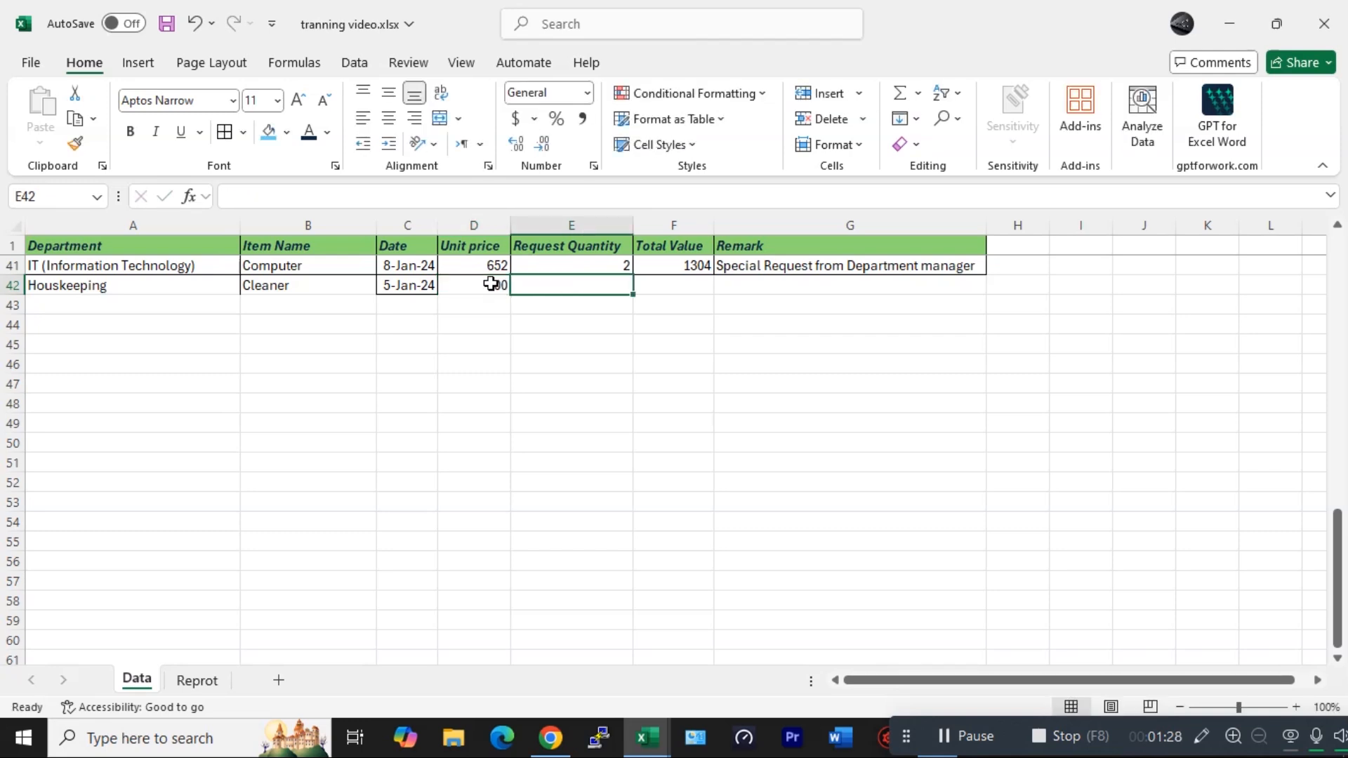
{"action": "type", "text": "10"}
{"action": "key", "text": "Tab"}
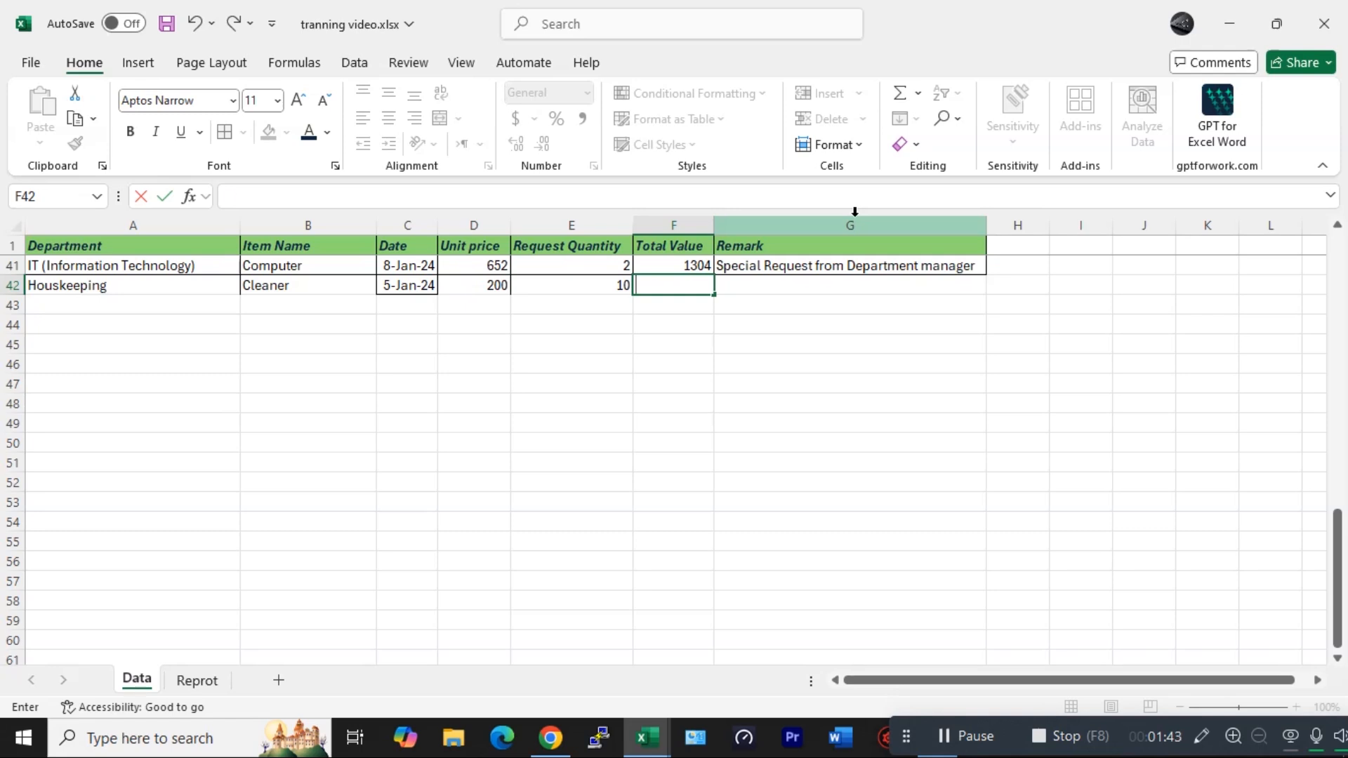
{"action": "type", "text": "200"}
{"action": "type", "text": "0"}
{"action": "key", "text": "Tab"}
{"action": "type", "text": "in"}
{"action": "type", "text": " process"}
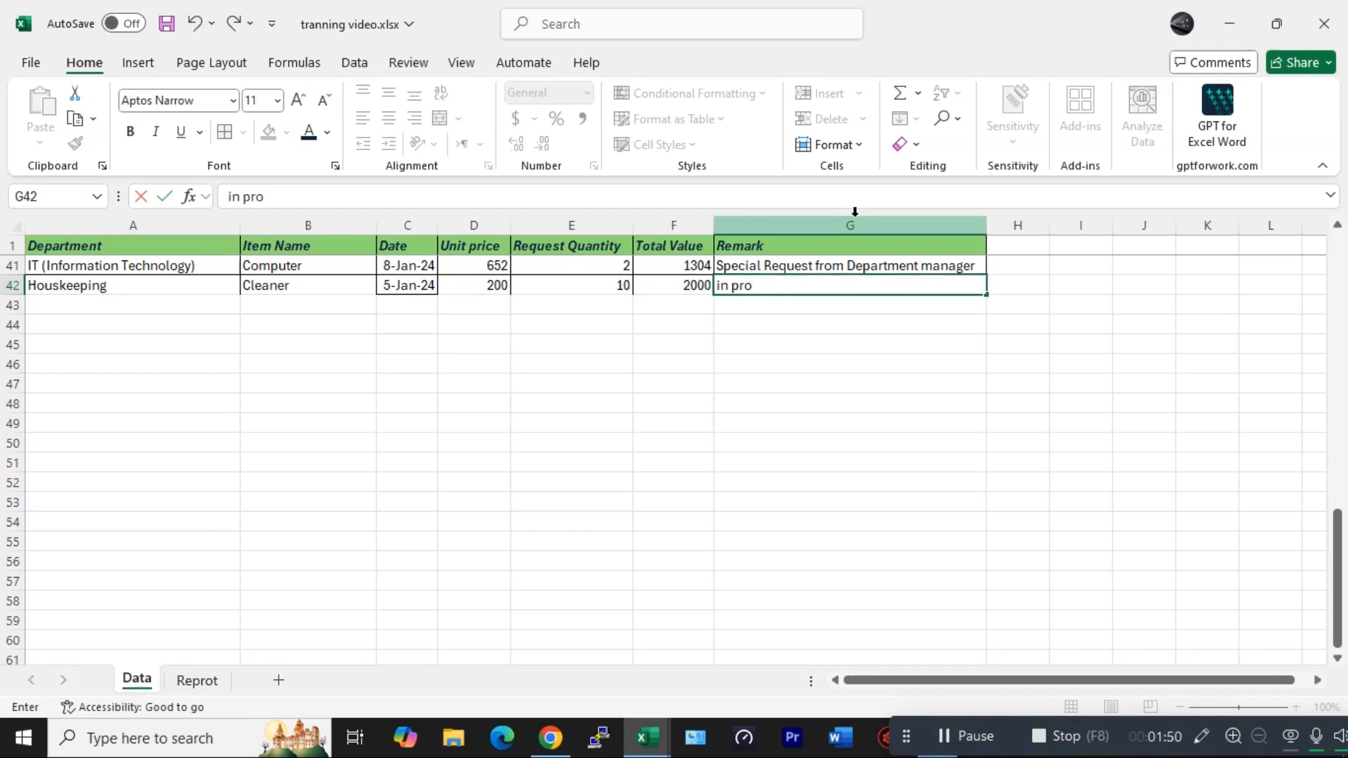
{"action": "key", "text": "Return"}
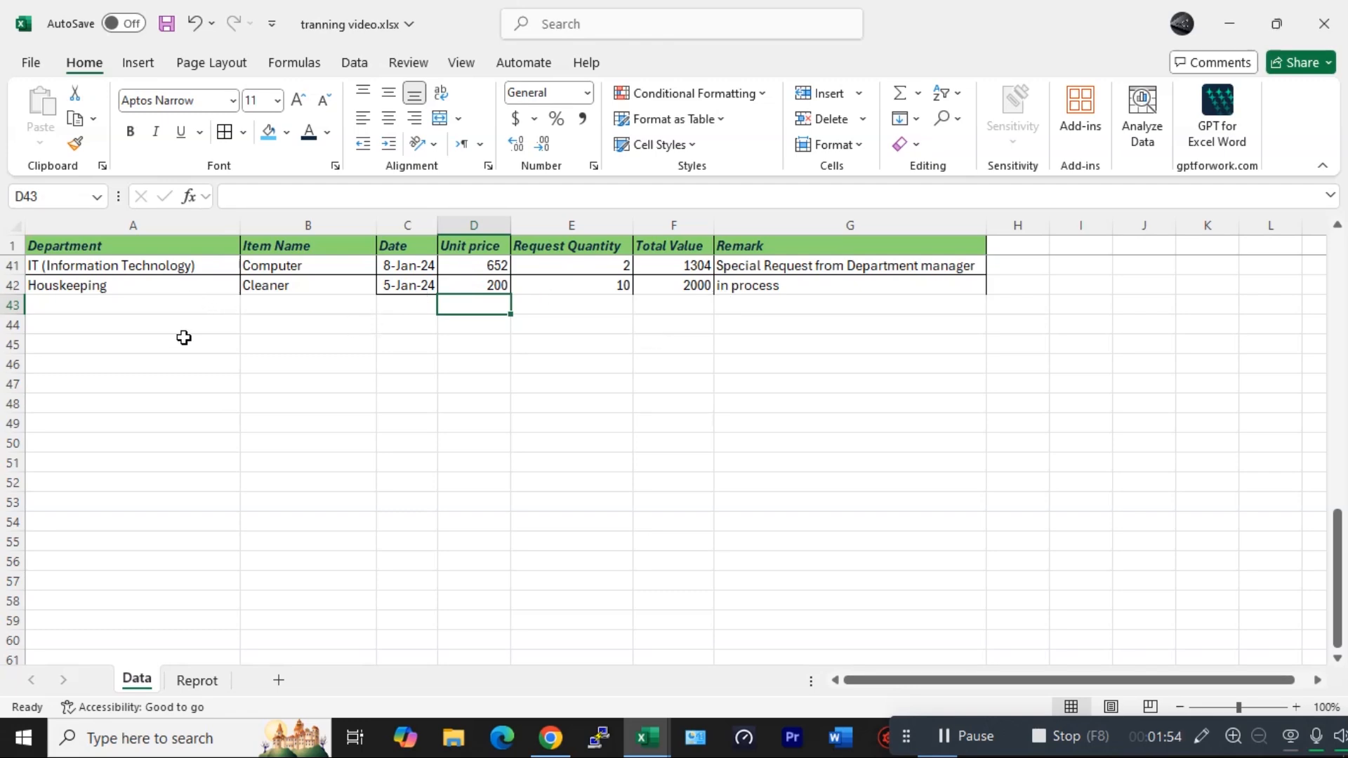
- Unhide the Ref sheet and review its department list for the new Houskeeping entry
{"action": "left_click", "coordinate": [193, 682]}
{"action": "right_click", "coordinate": [208, 675]}
{"action": "left_click", "coordinate": [256, 601]}
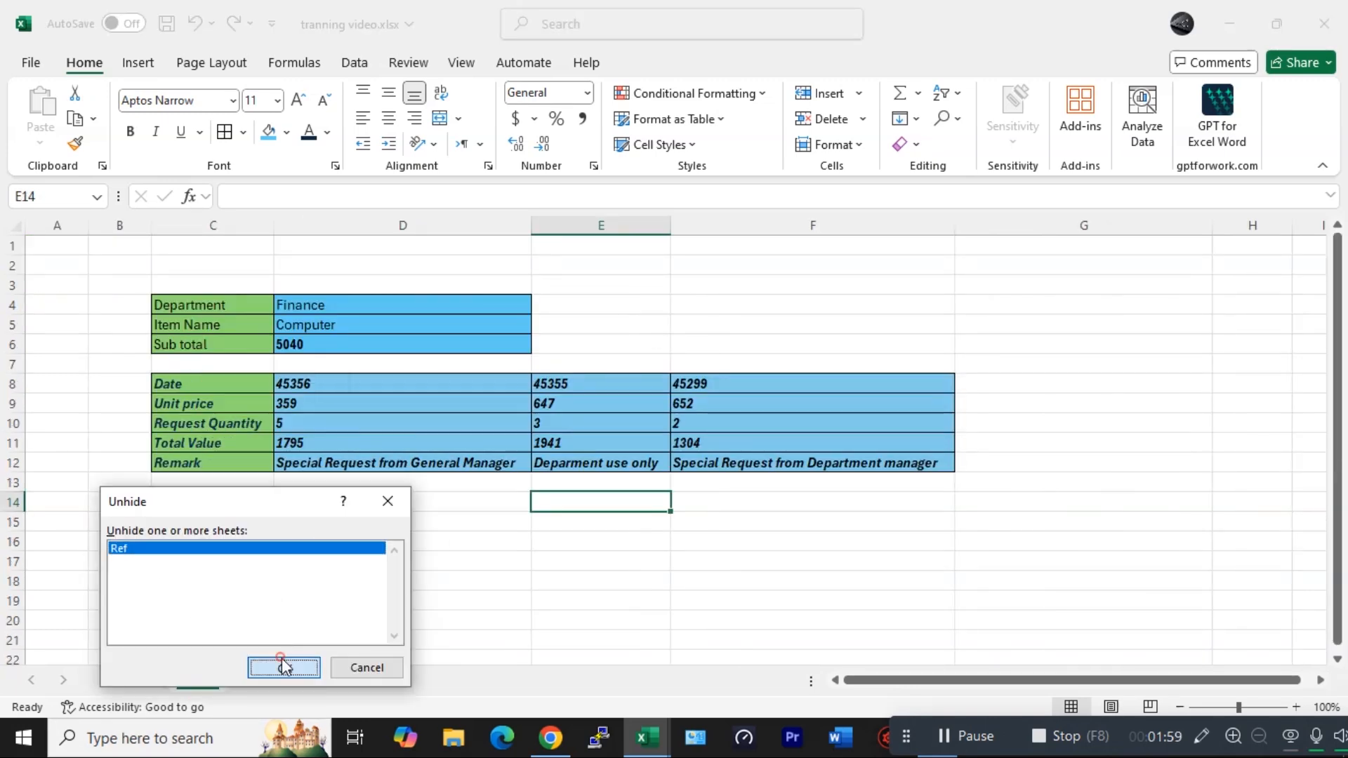
{"action": "left_click", "coordinate": [278, 663]}
{"action": "left_click", "coordinate": [101, 419]}
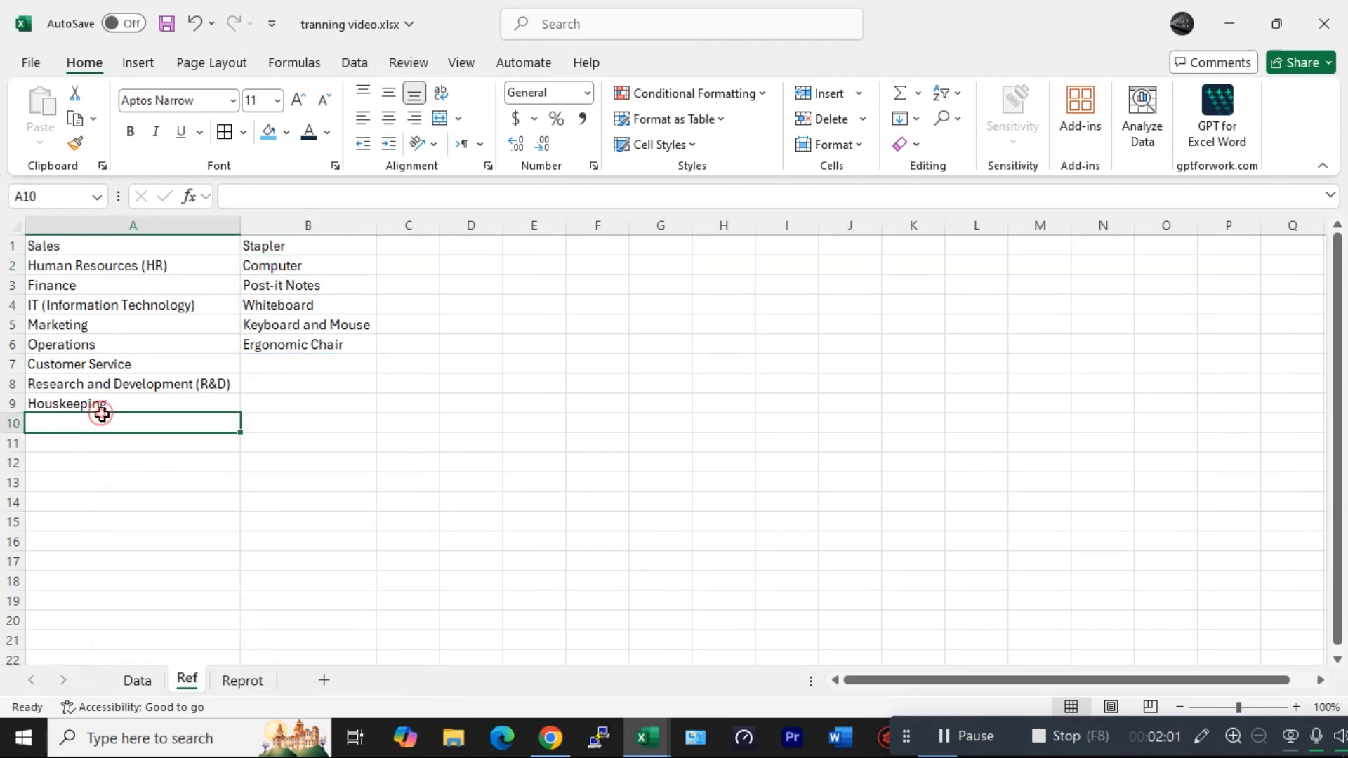
{"action": "left_click", "coordinate": [125, 403]}
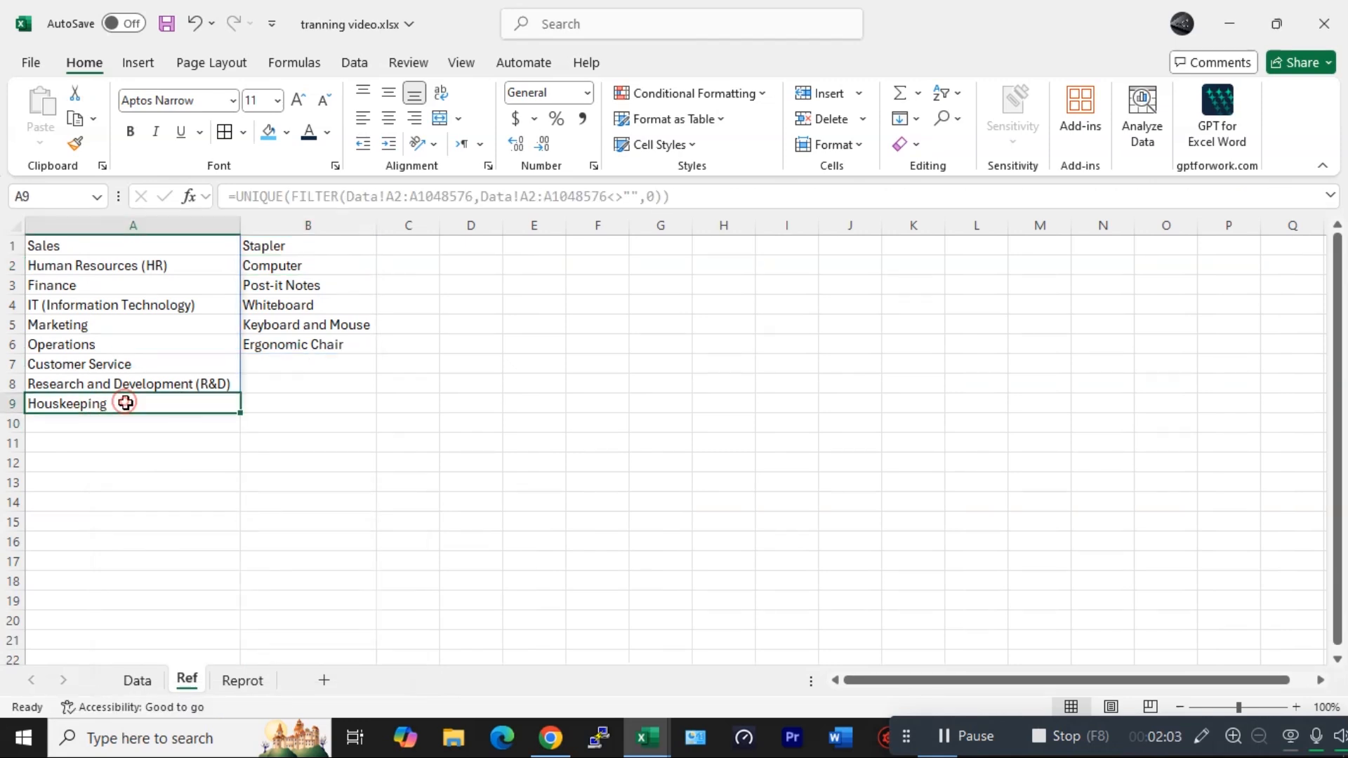
- On the report, choose Houskeeping as the department and Cleaner as the item name
{"action": "left_click", "coordinate": [253, 679]}
{"action": "left_click", "coordinate": [355, 303]}
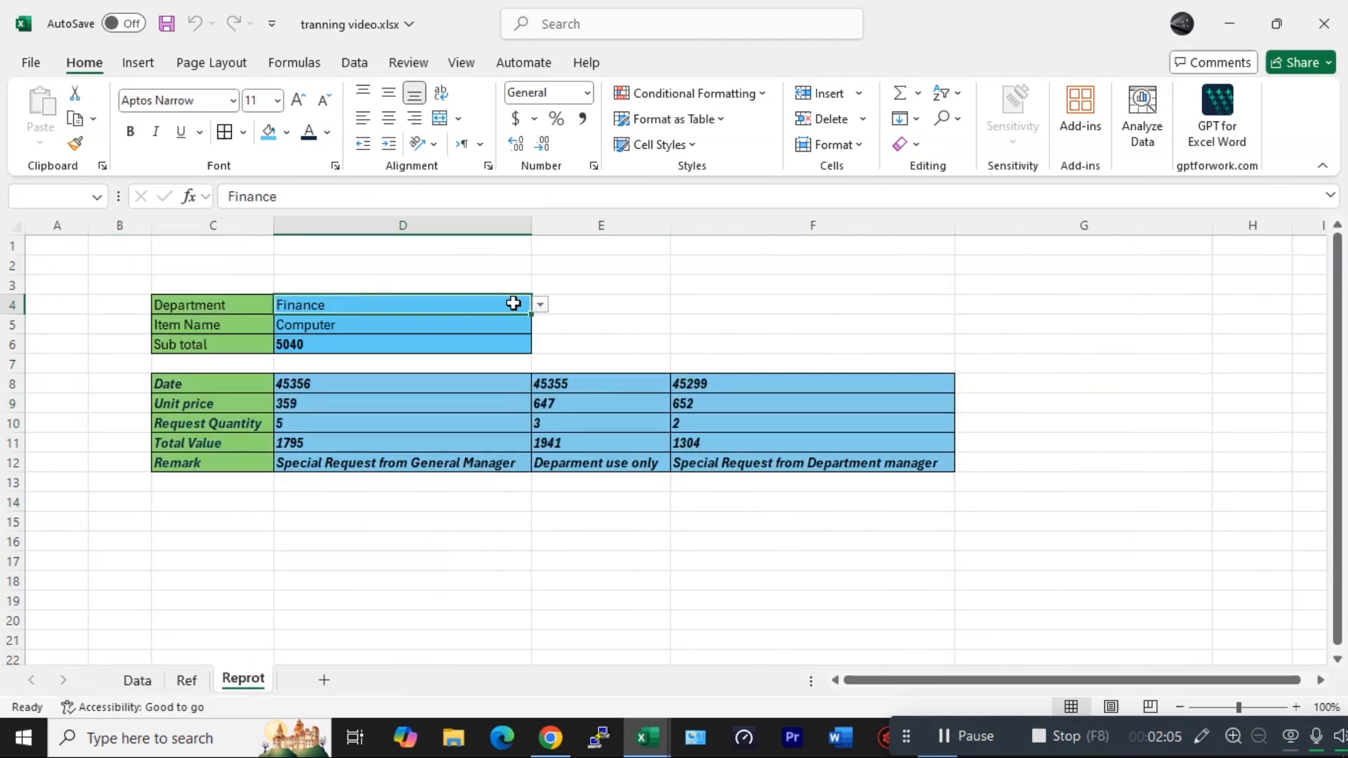
{"action": "left_click", "coordinate": [540, 304]}
{"action": "left_click", "coordinate": [327, 458]}
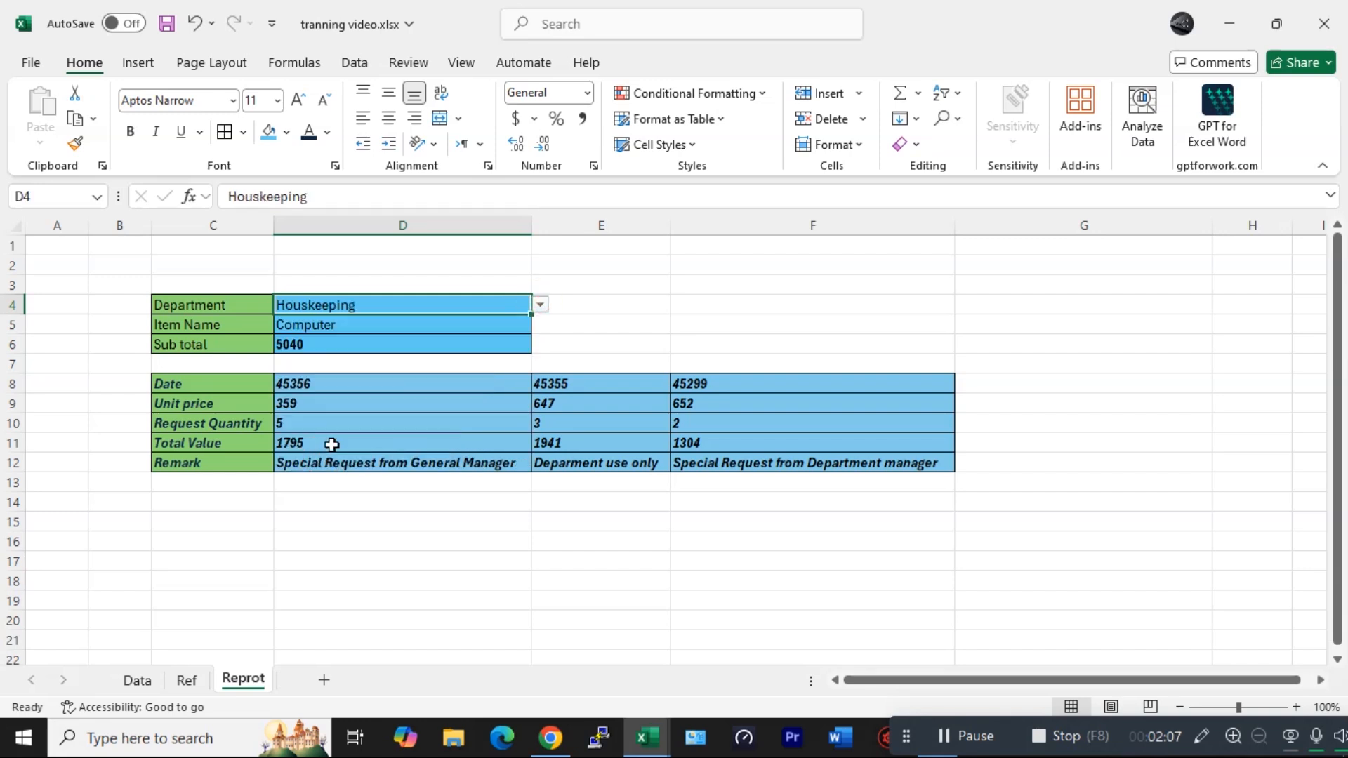
{"action": "left_click", "coordinate": [397, 322]}
{"action": "left_click", "coordinate": [538, 321]}
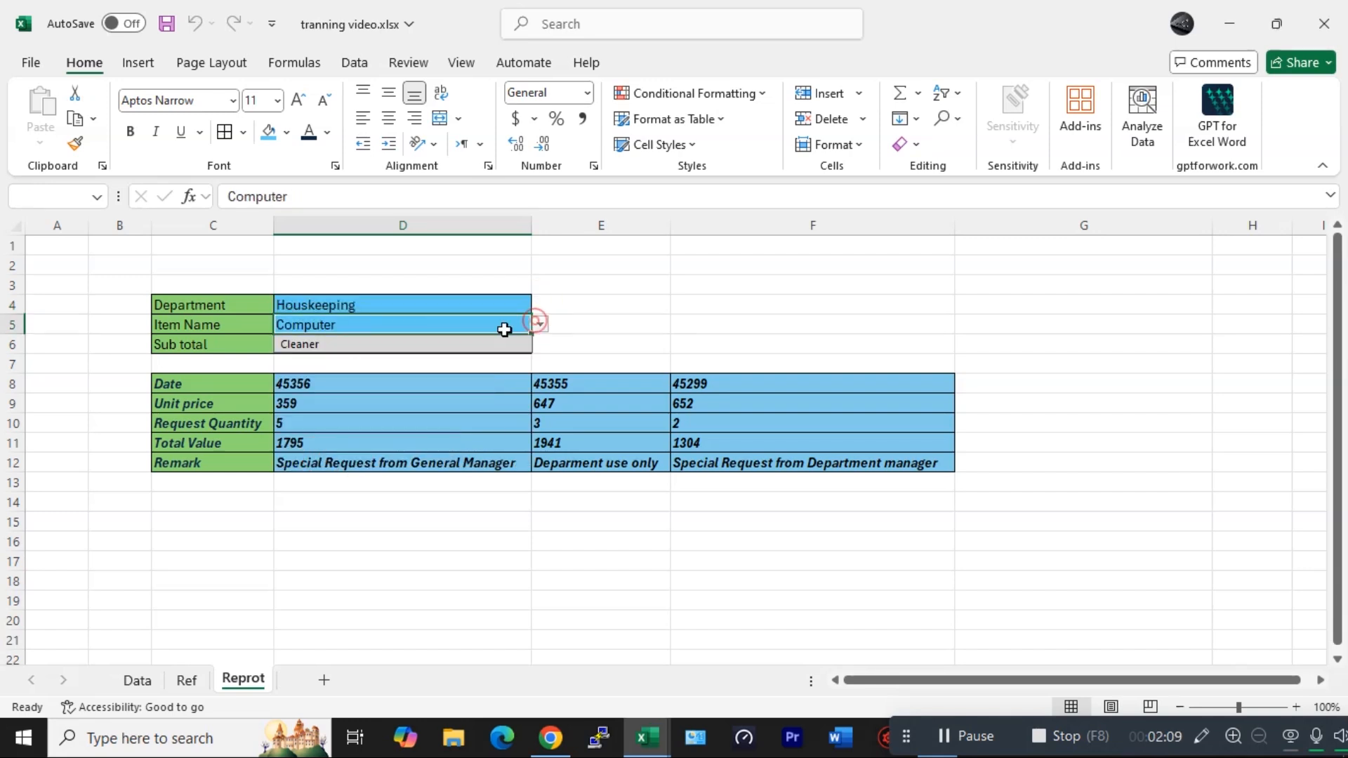
{"action": "left_click", "coordinate": [334, 356]}
{"action": "left_click", "coordinate": [445, 325]}
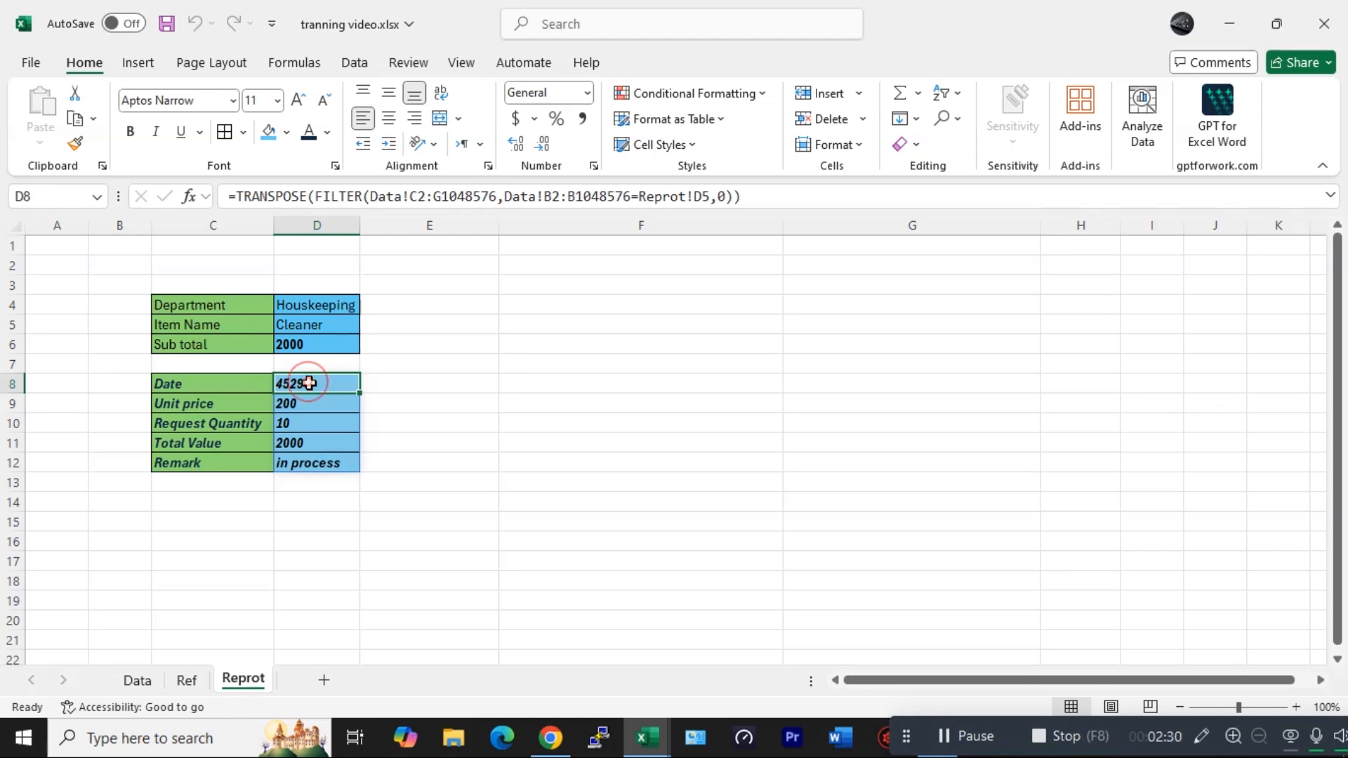
- Format the whole date row 8 from D8 onward with the 14-Mar-12 date type
{"action": "left_click_drag", "start_coordinate": [308, 383], "coordinate": [373, 379]}
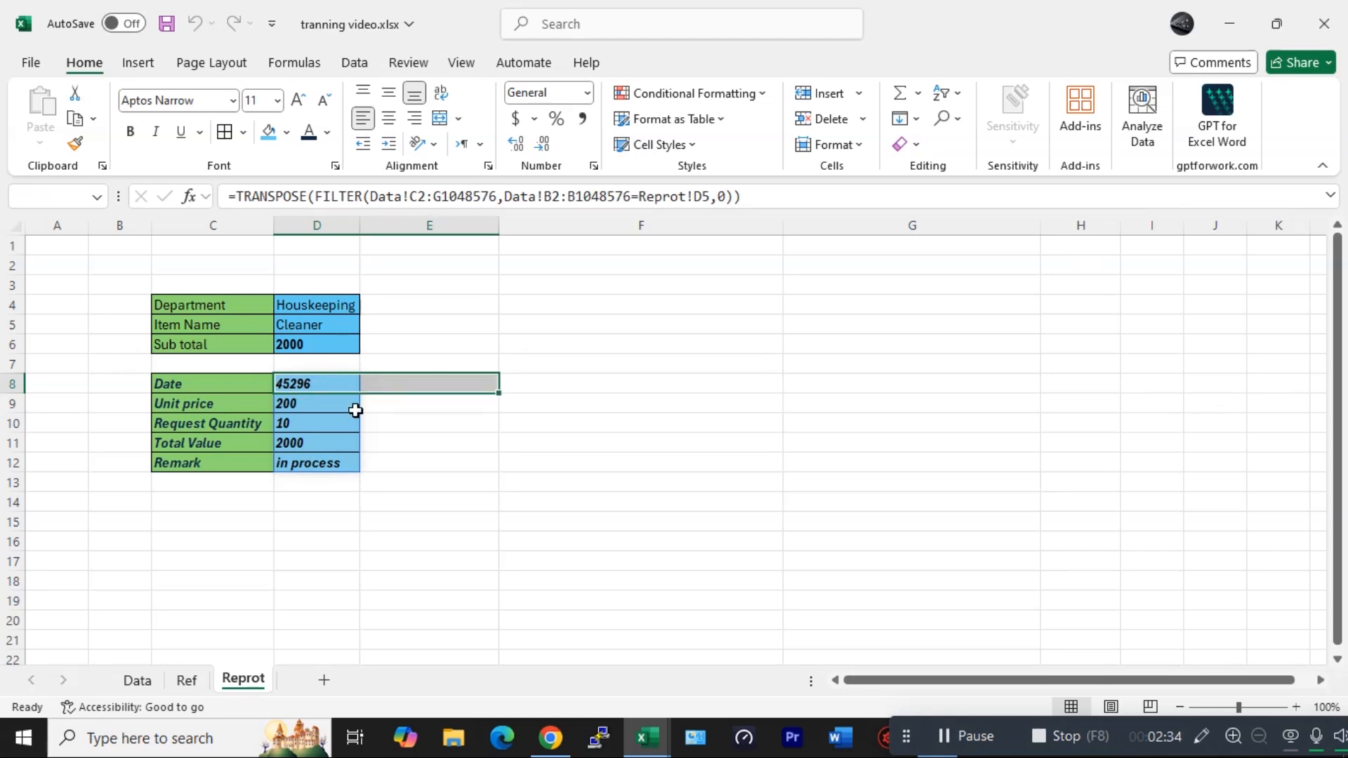
{"action": "key", "text": "ctrl+shift+Right"}
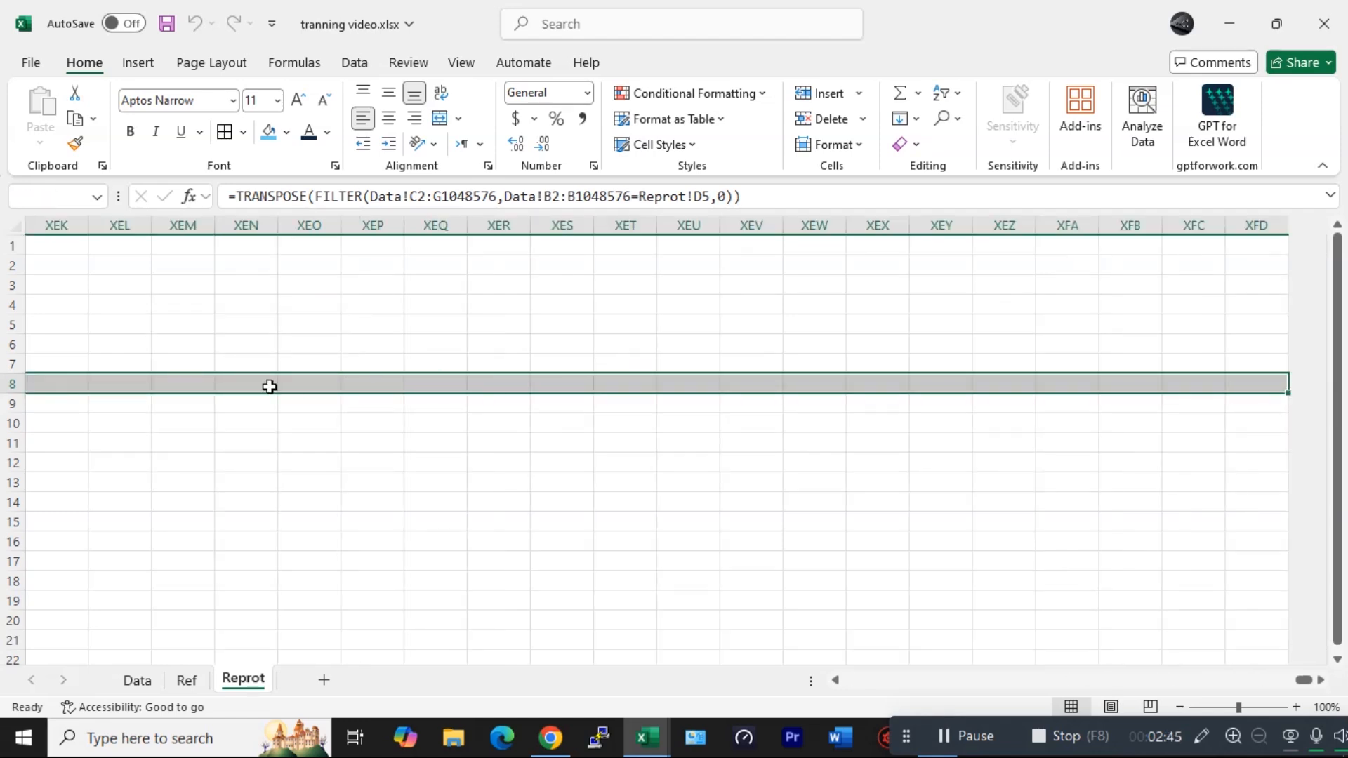
{"action": "right_click", "coordinate": [270, 387]}
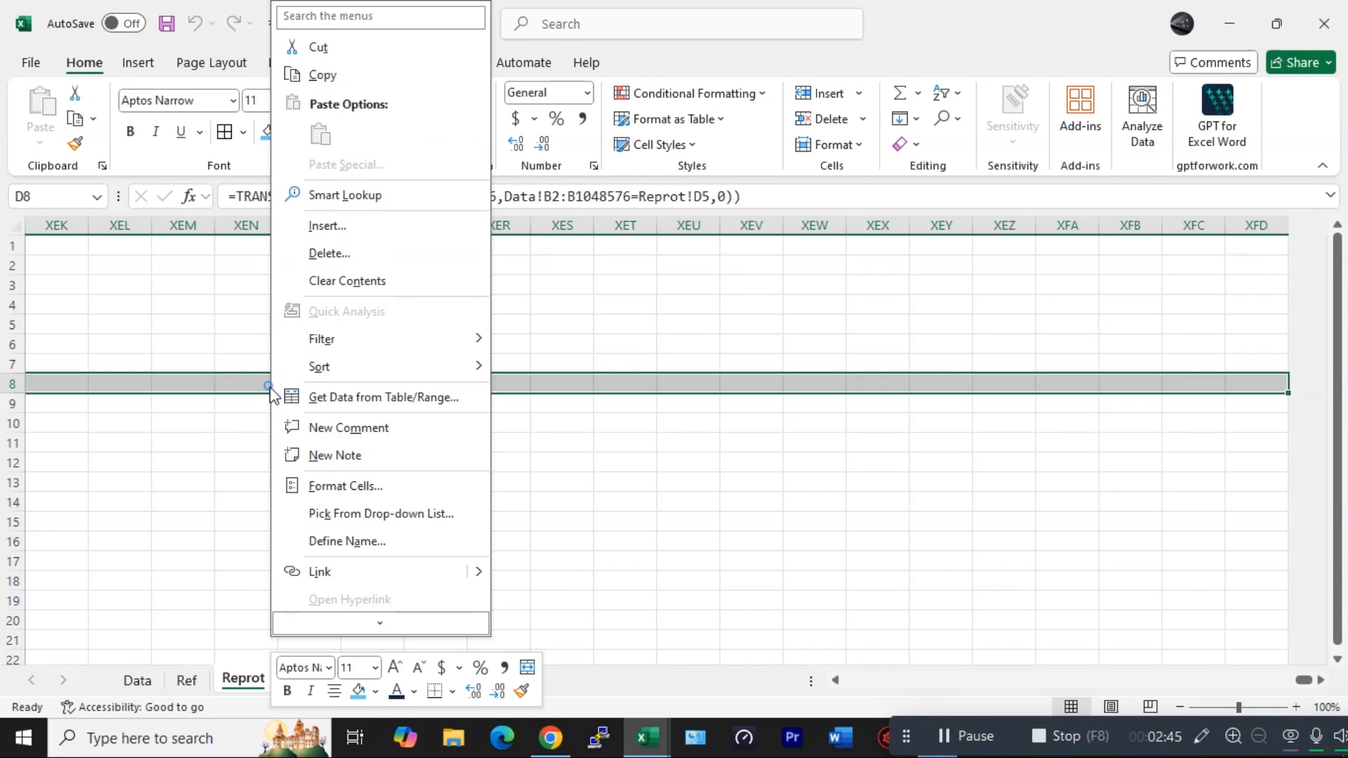
{"action": "left_click", "coordinate": [344, 486]}
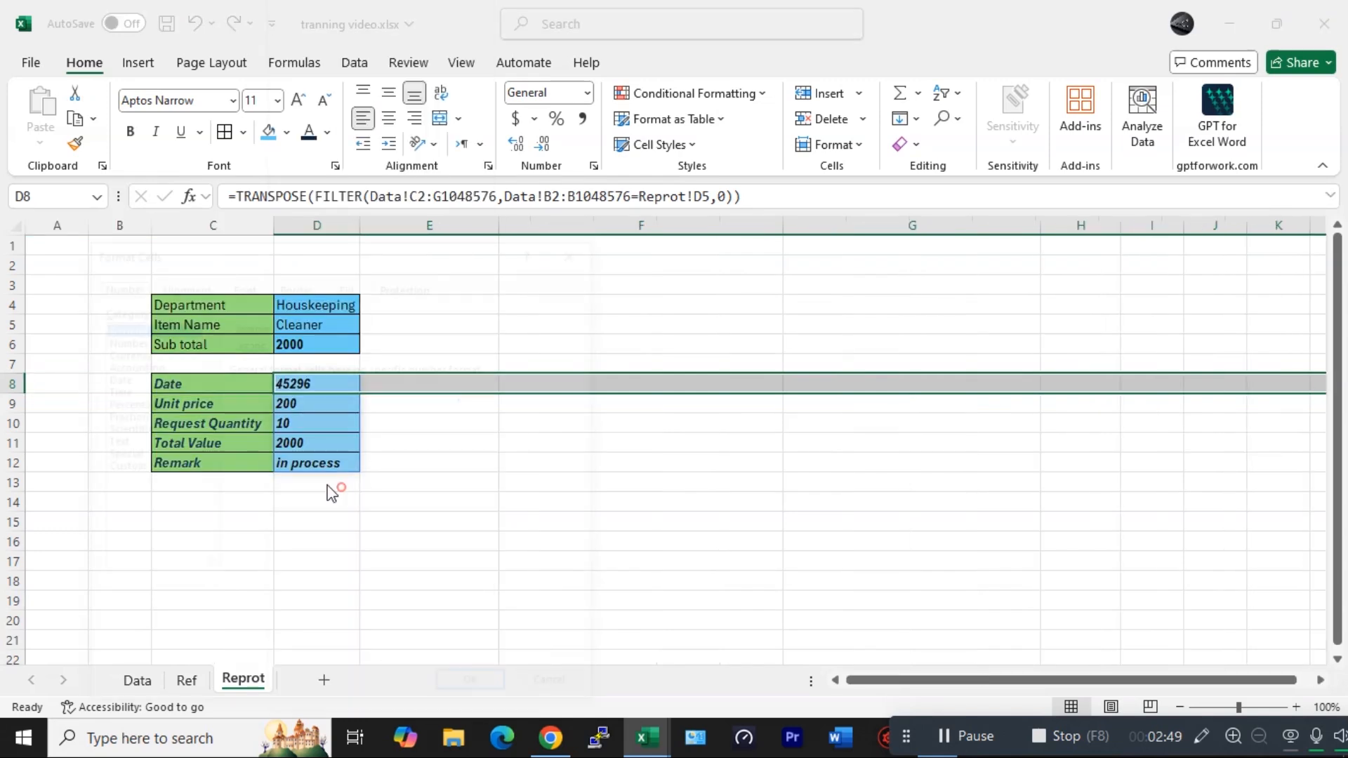
{"action": "left_click", "coordinate": [118, 379]}
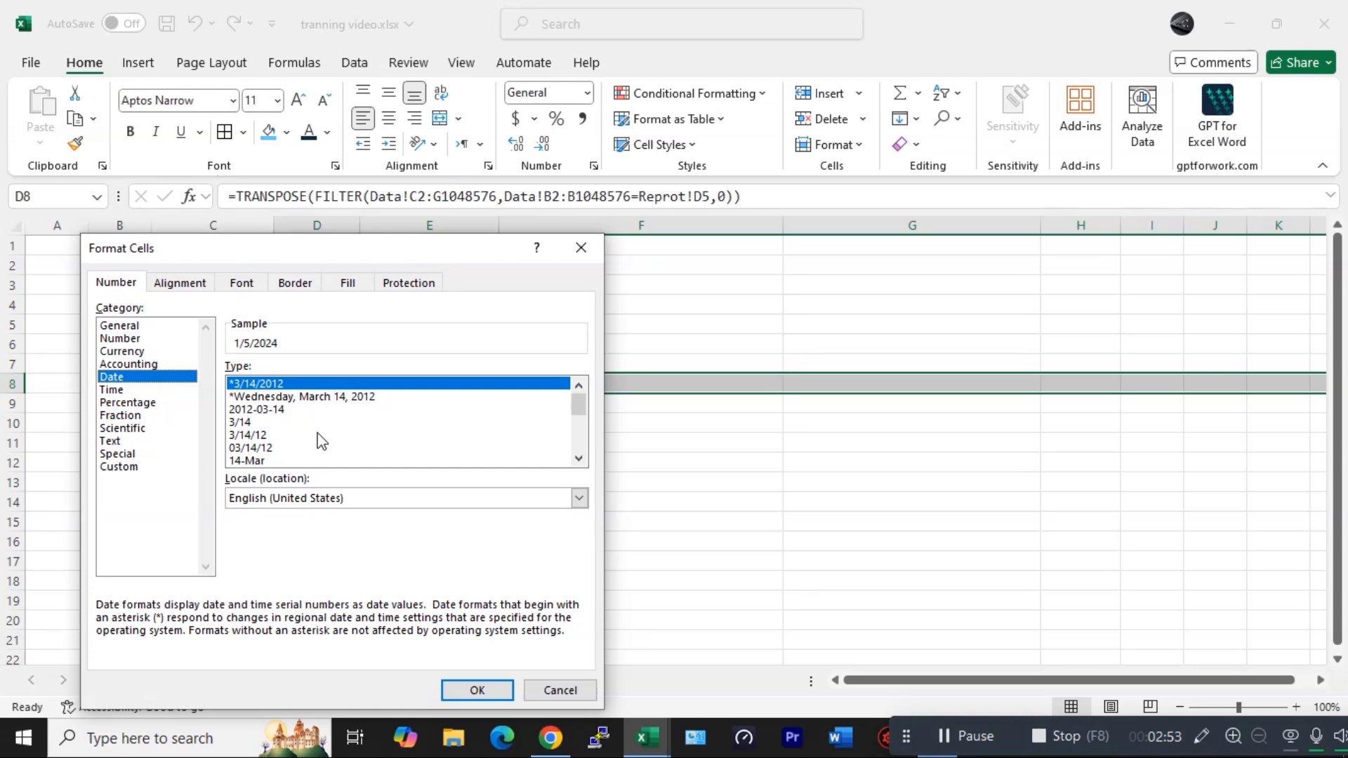
{"action": "scroll", "coordinate": [310, 455], "scroll_direction": "down", "scroll_amount": 3}
{"action": "left_click", "coordinate": [265, 384]}
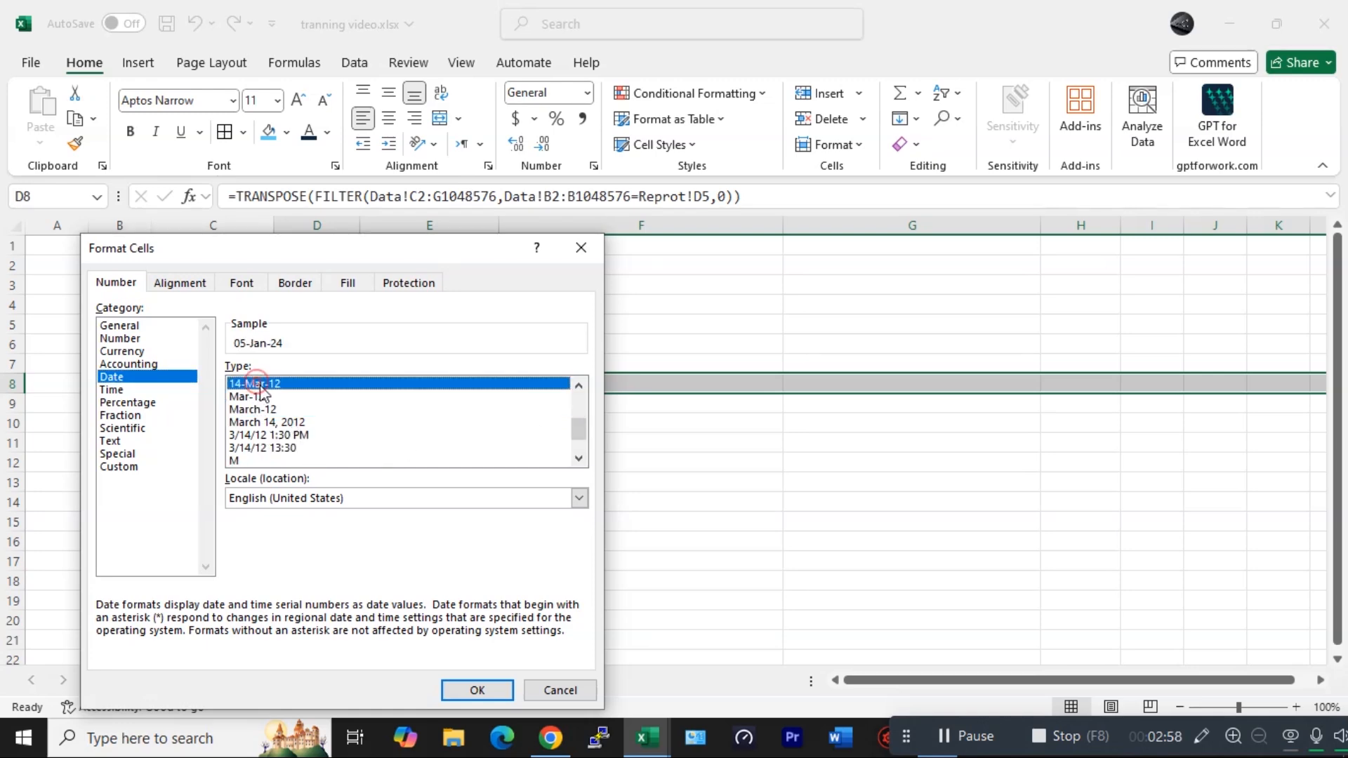
{"action": "left_click", "coordinate": [486, 688]}
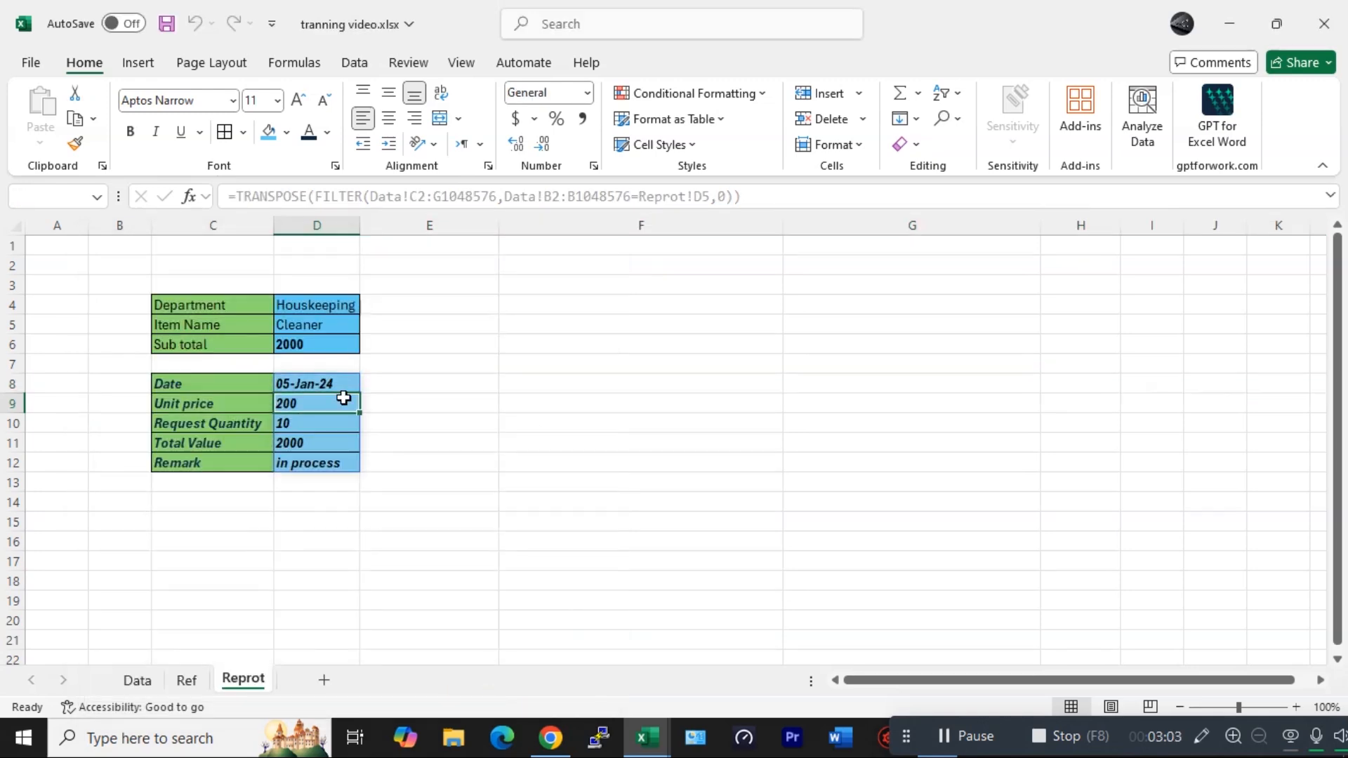
{"action": "left_click", "coordinate": [327, 383]}
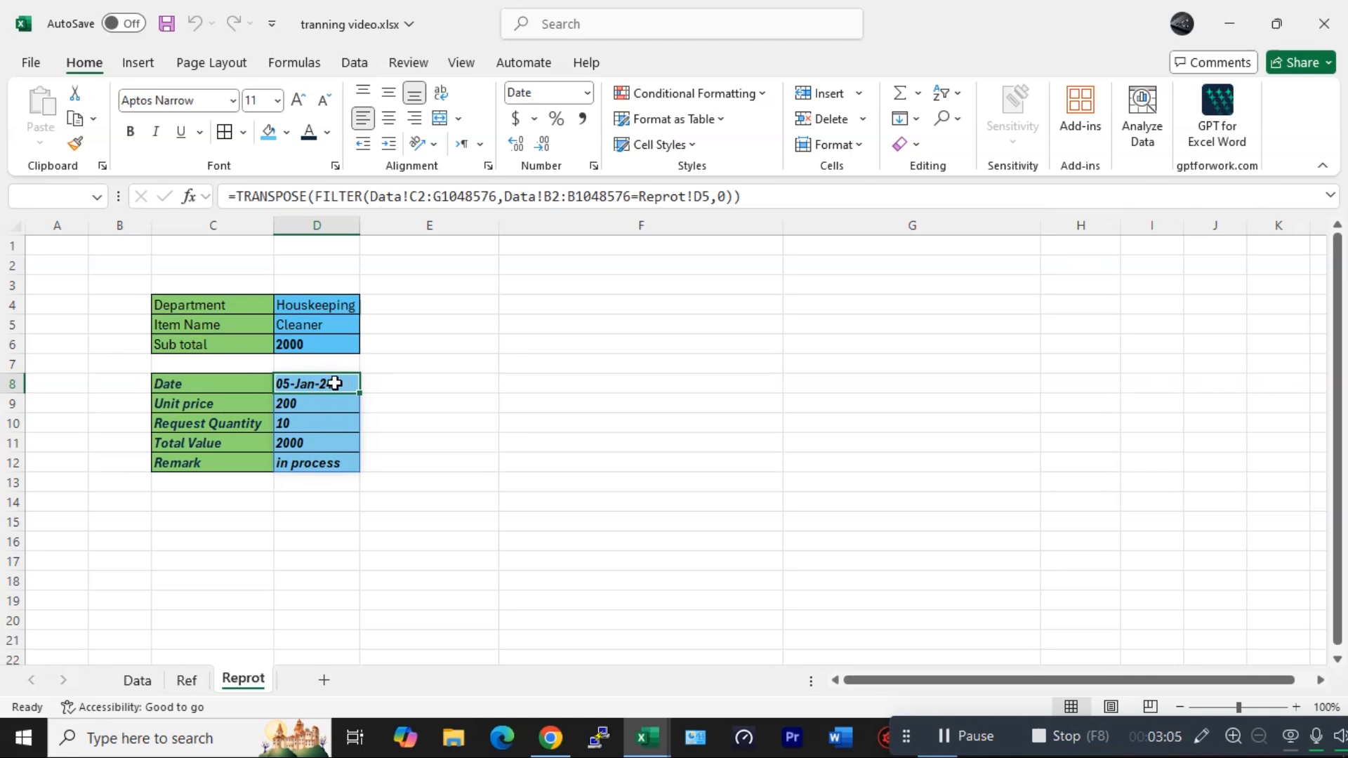
- Choose IT (Information Technology) as the department and Headphones as the item name to test the report
{"action": "left_click", "coordinate": [313, 300]}
{"action": "left_click", "coordinate": [461, 324]}
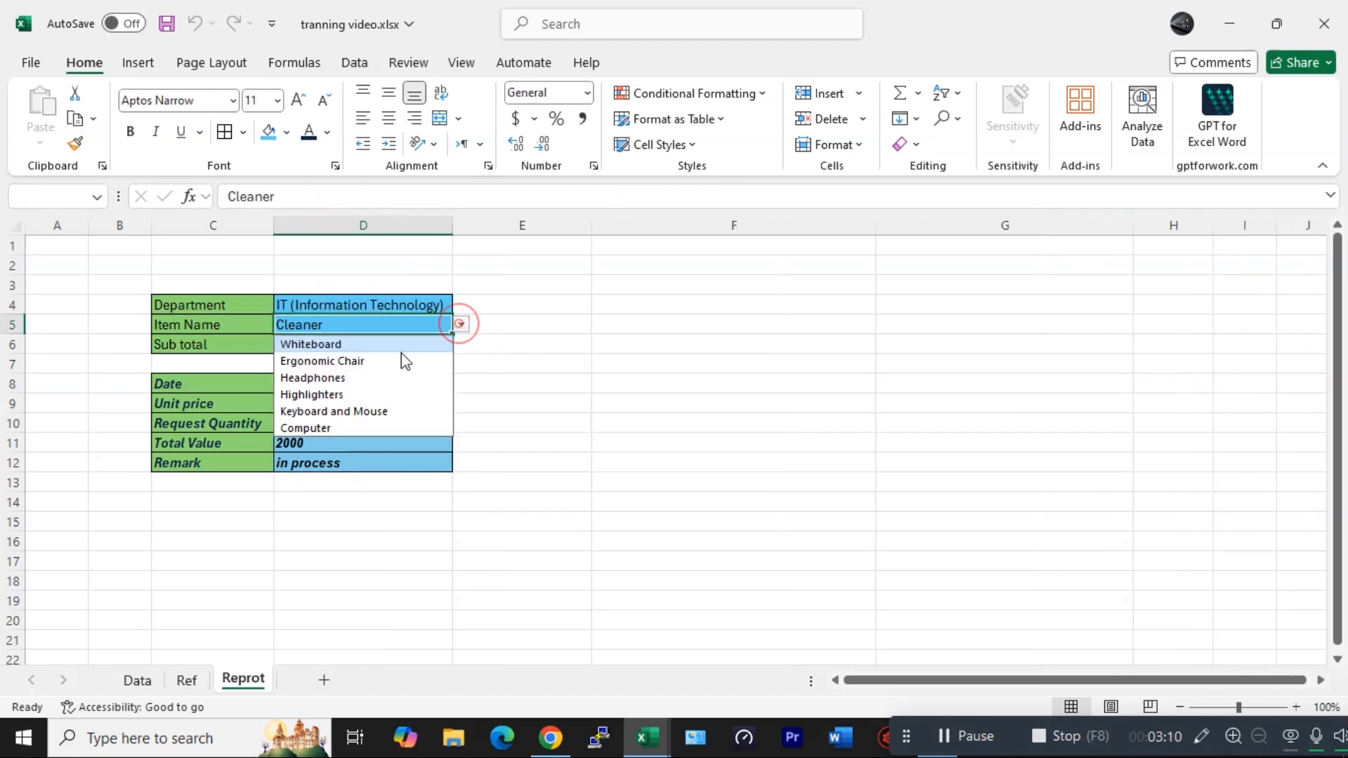
{"action": "left_click", "coordinate": [337, 372]}
{"action": "left_click", "coordinate": [608, 304]}
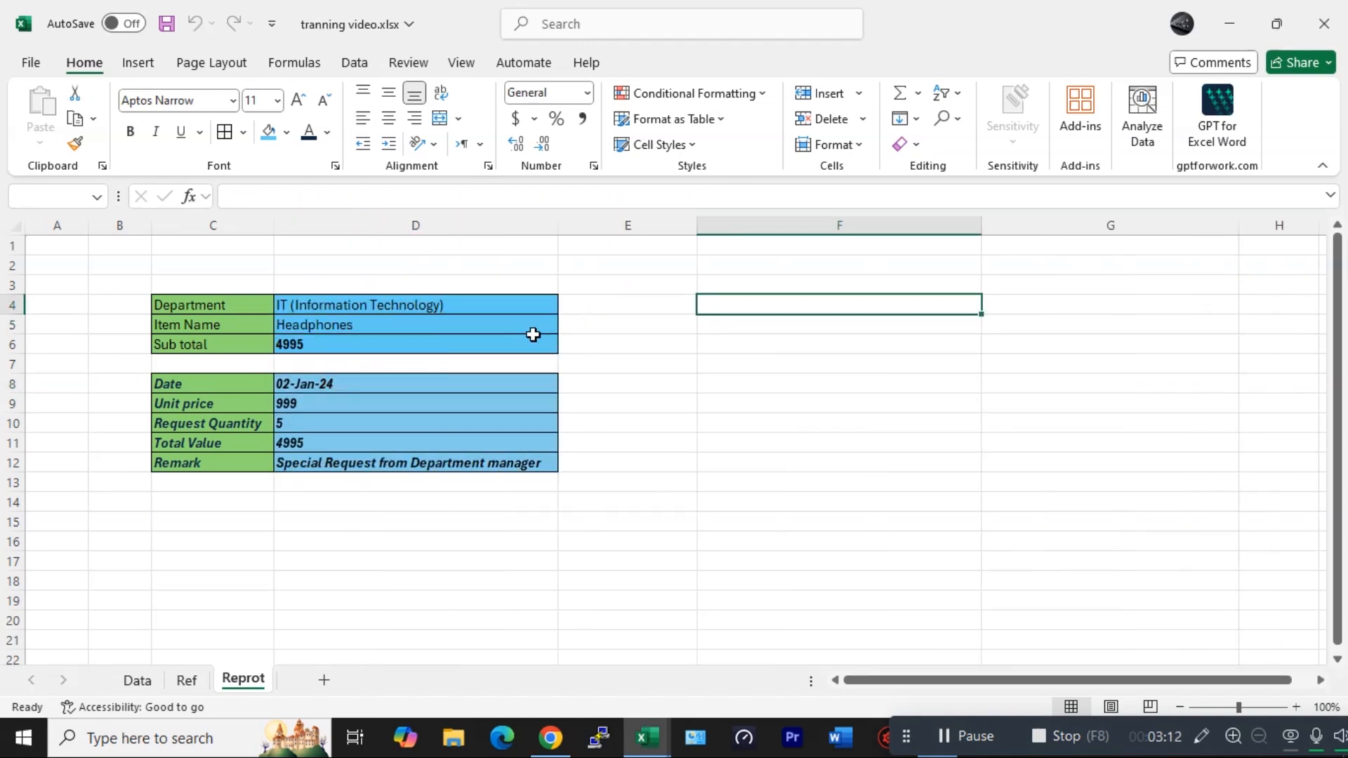
- On the report, choose Whiteboard as the item name
{"action": "left_click", "coordinate": [502, 325]}
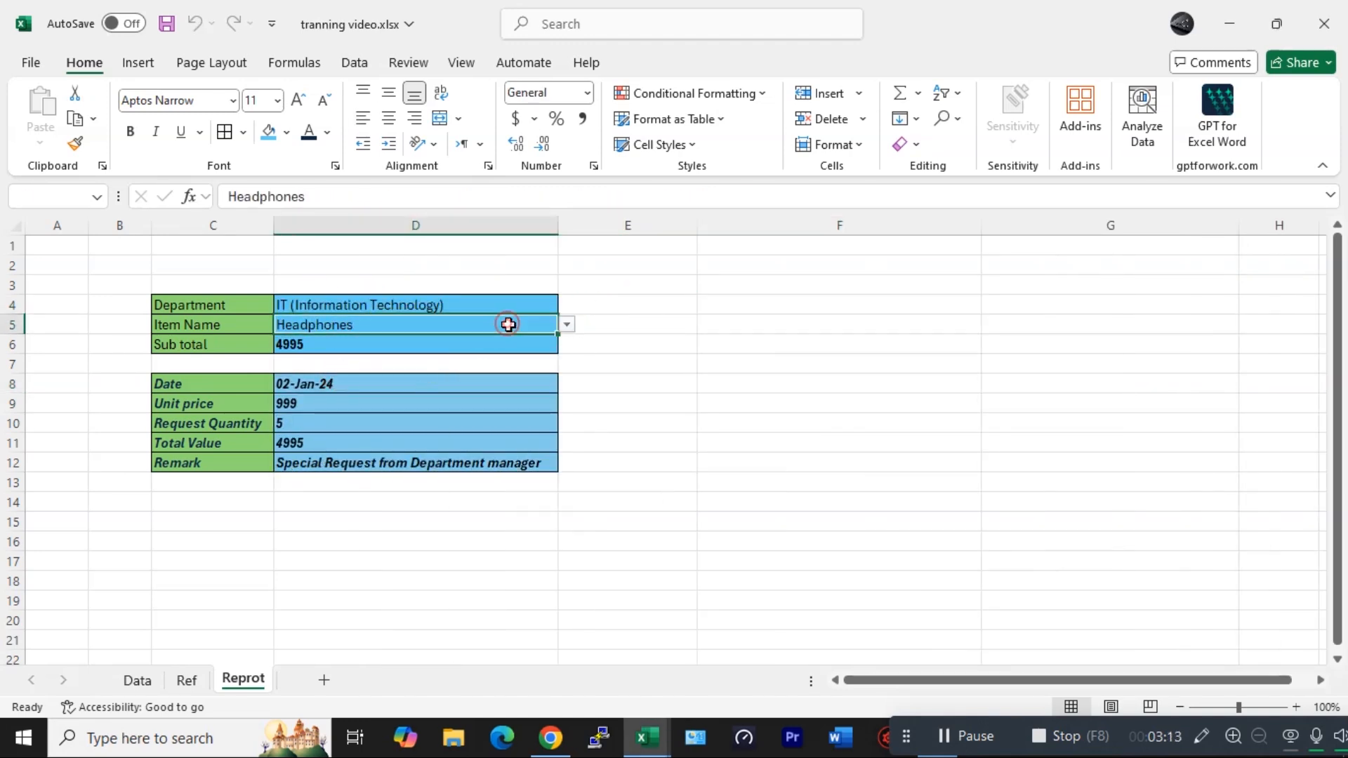
{"action": "left_click", "coordinate": [565, 325]}
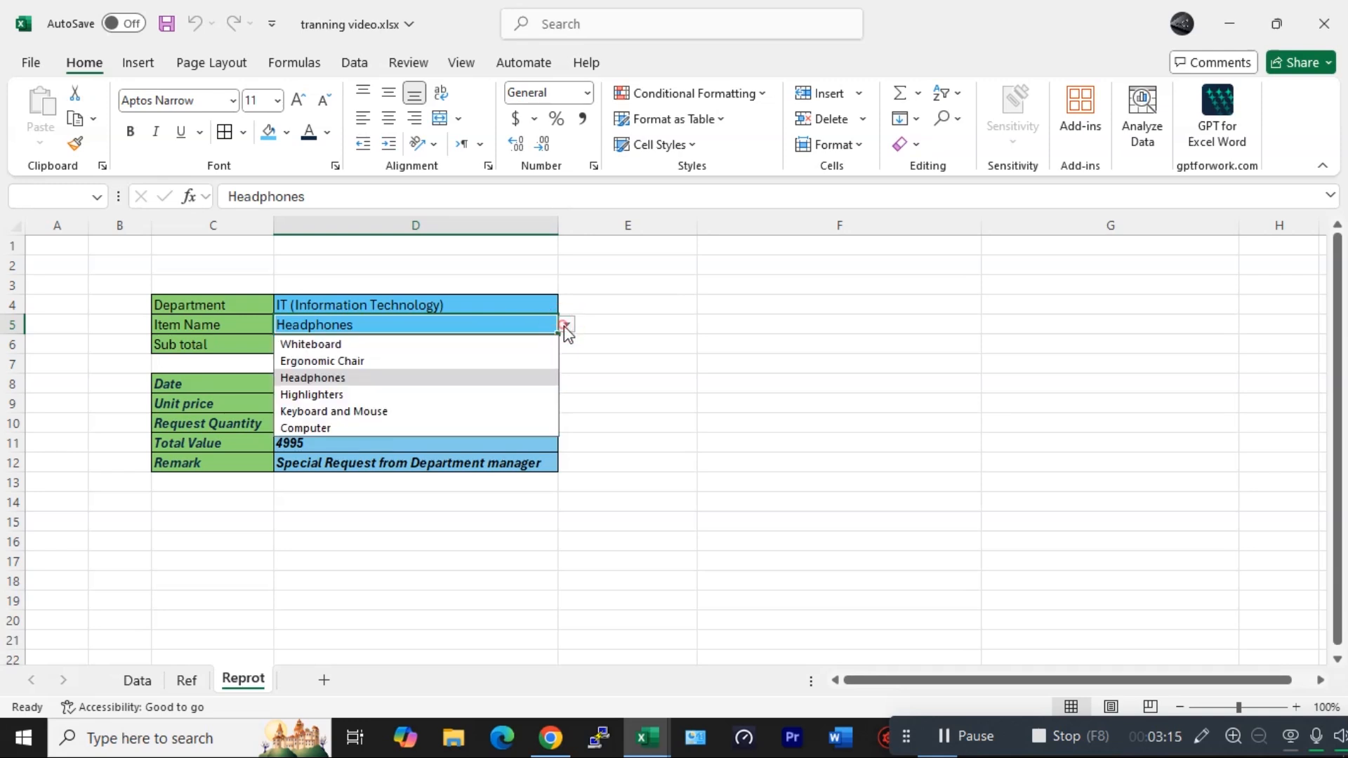
{"action": "left_click", "coordinate": [334, 344]}
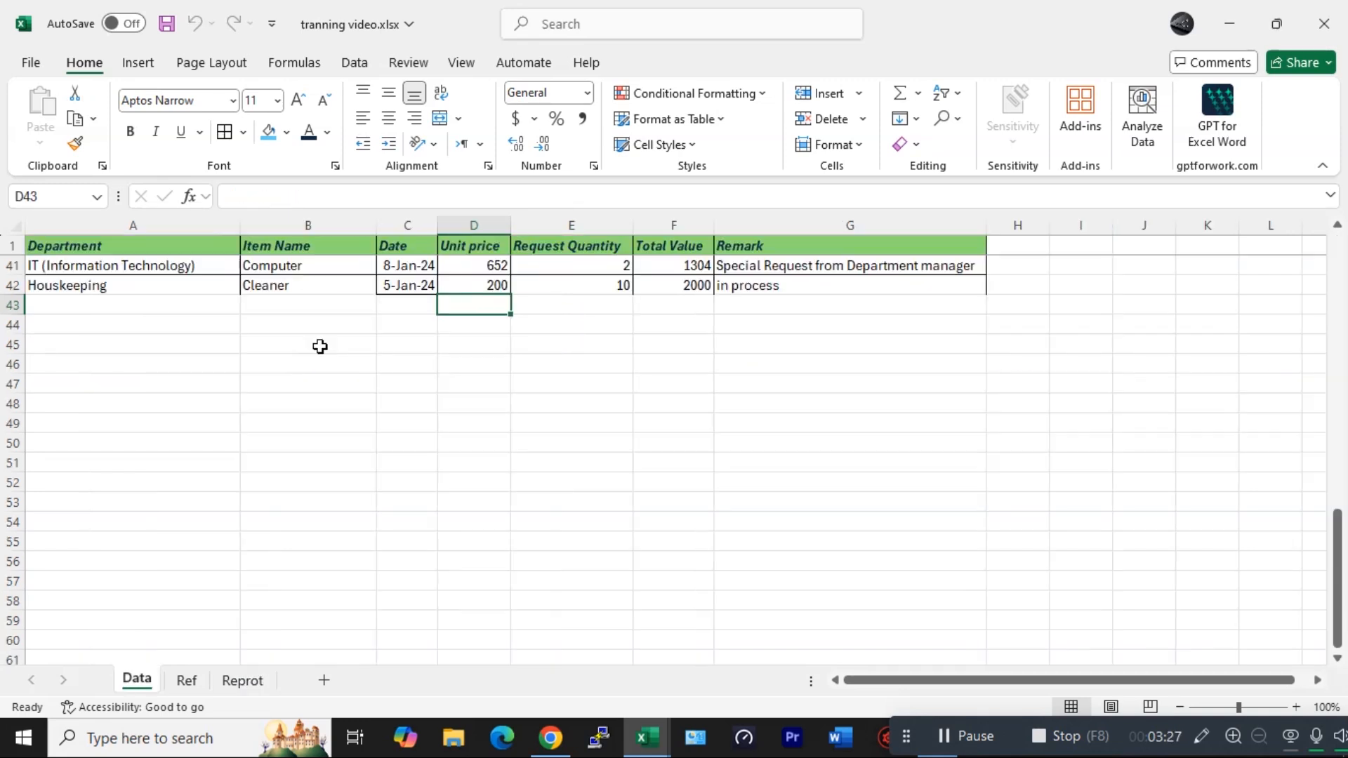
{"action": "left_click", "coordinate": [318, 344]}
- On the Data sheet, start a new row 112 with department Recreation, item pool item and date 12/5/2024
{"action": "scroll", "coordinate": [308, 401], "scroll_direction": "up", "scroll_amount": 2}
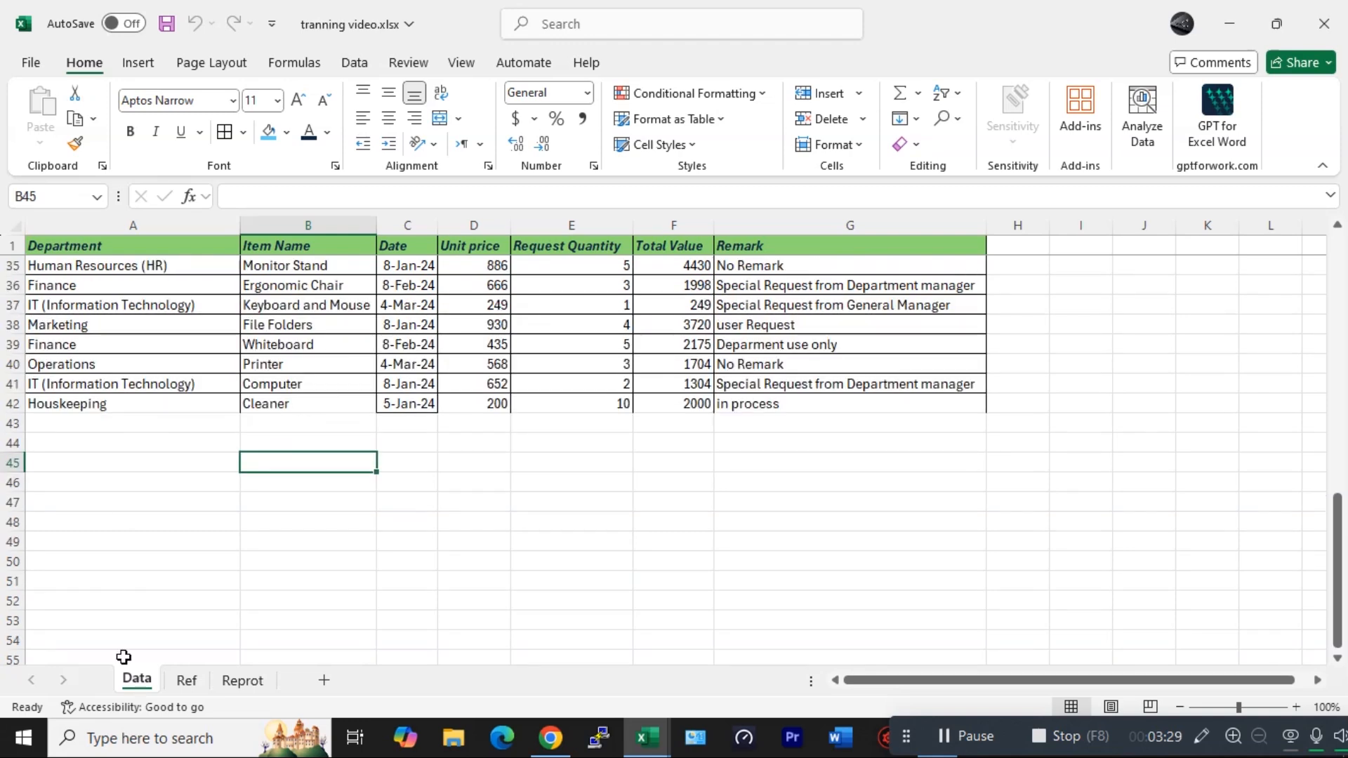
{"action": "scroll", "coordinate": [158, 551], "scroll_direction": "down", "scroll_amount": 20}
{"action": "left_click", "coordinate": [130, 541]}
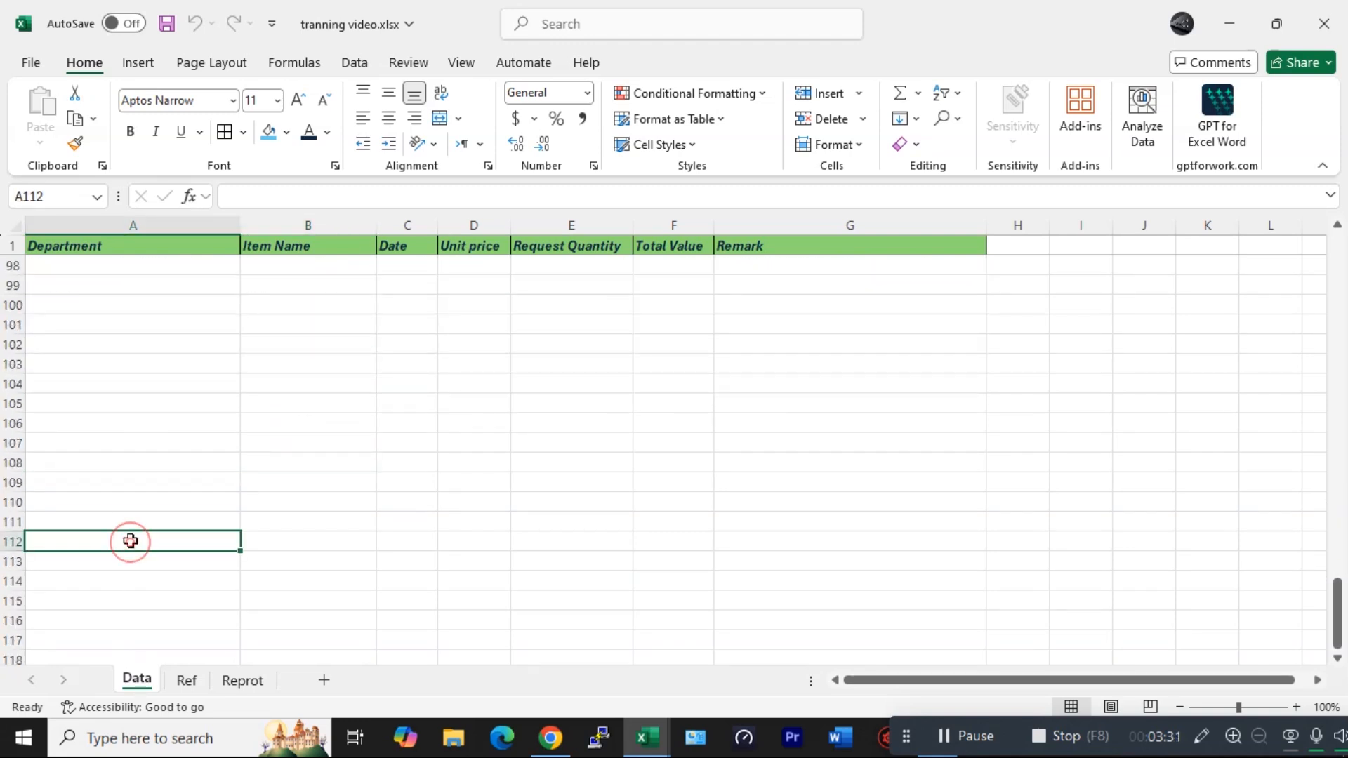
{"action": "type", "text": "Recreation"}
{"action": "key", "text": "Tab"}
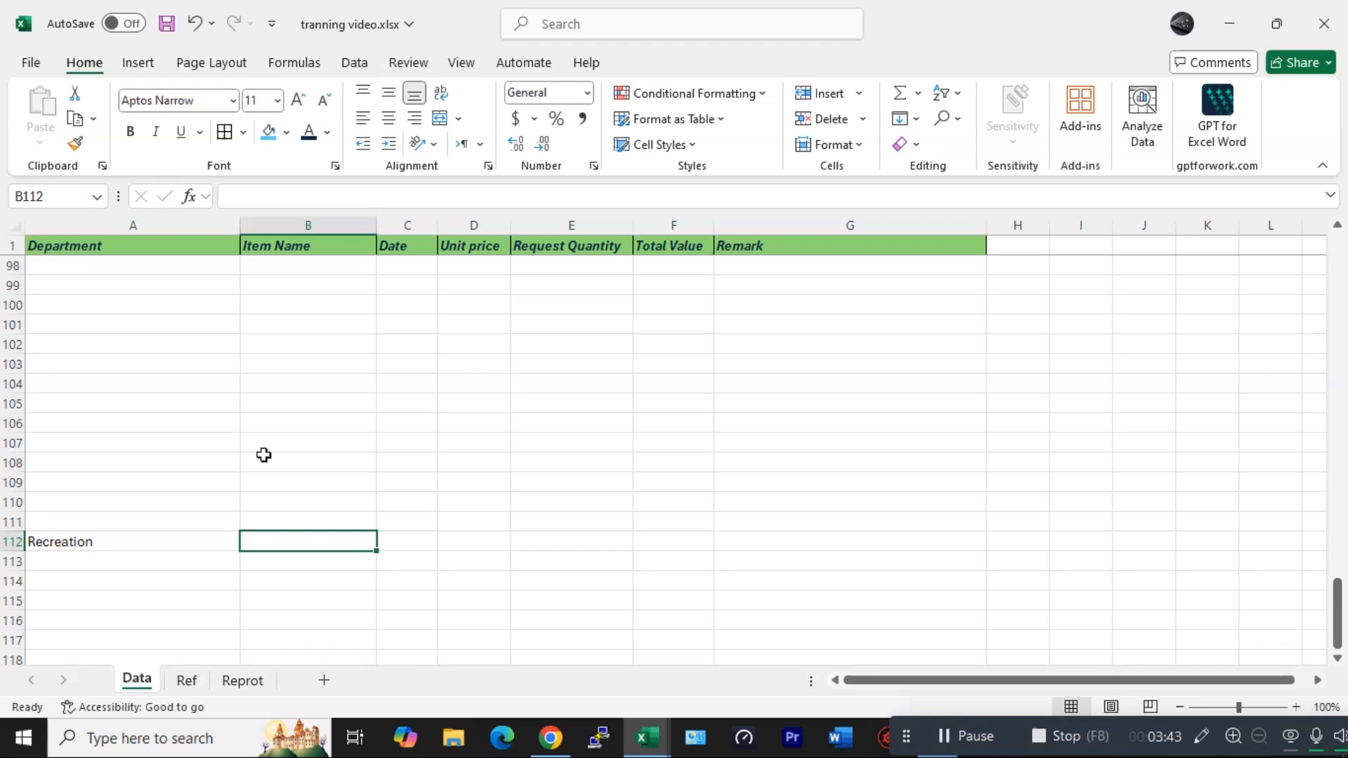
{"action": "type", "text": "pool item"}
{"action": "key", "text": "Tab"}
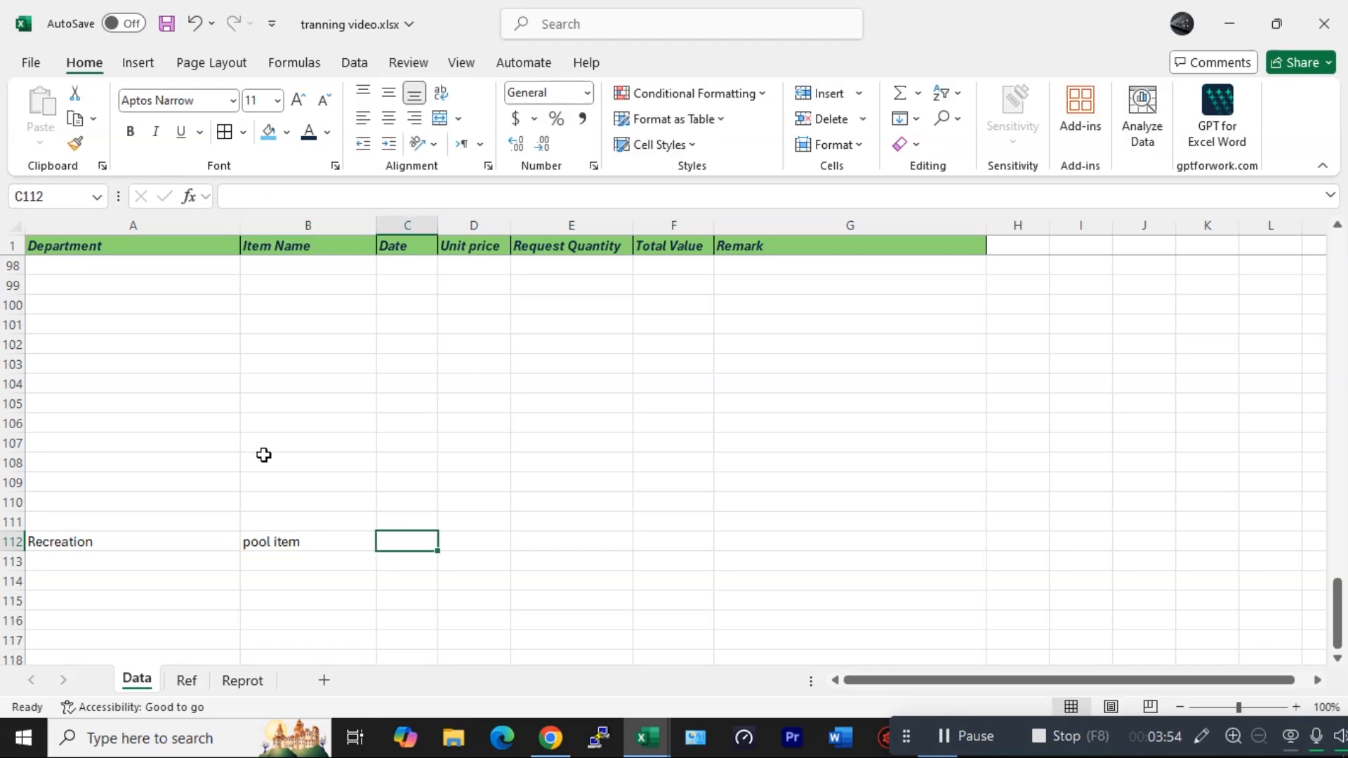
{"action": "type", "text": "12/5/2024"}
{"action": "key", "text": "Tab"}
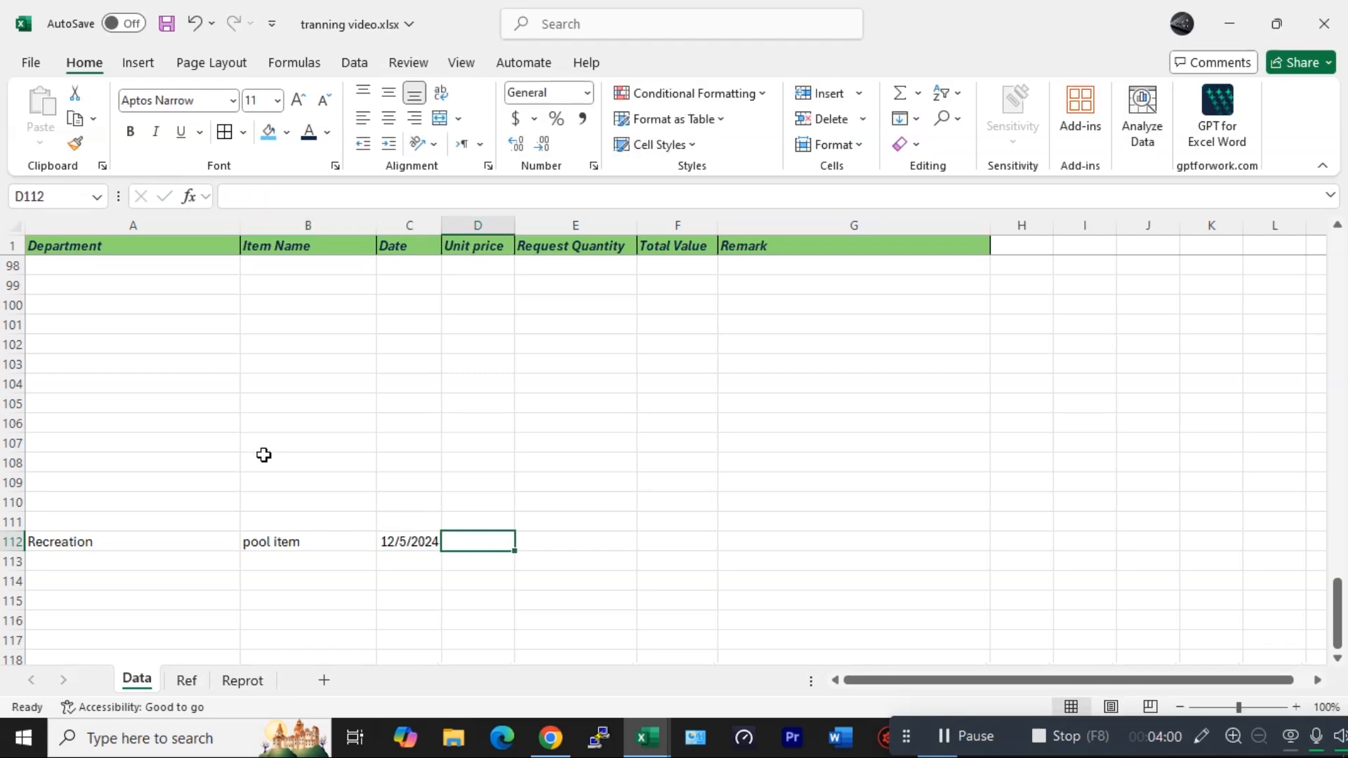
- Complete row 112 with unit price 250, quantity 100, total value 25000 and remark no remark
{"action": "type", "text": "250"}
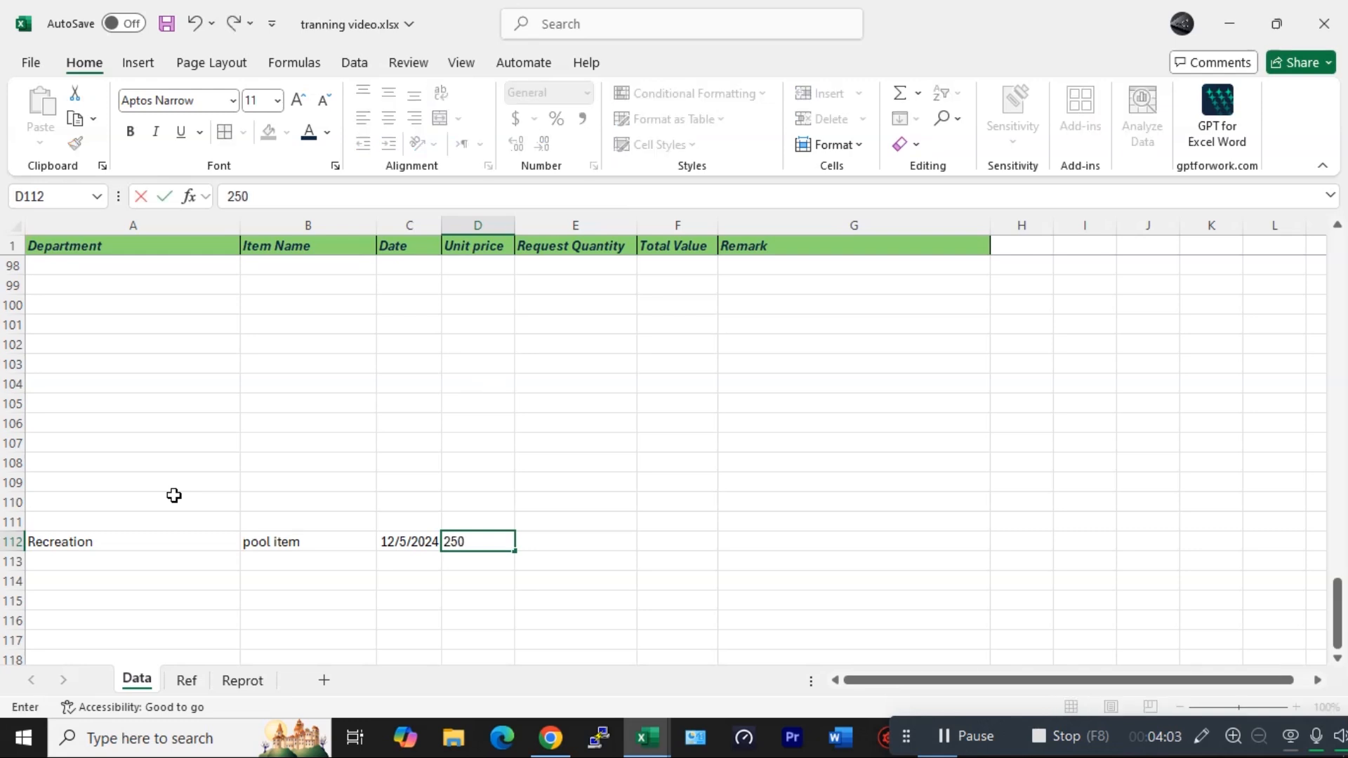
{"action": "key", "text": "Tab"}
{"action": "type", "text": "100"}
{"action": "key", "text": "Tab"}
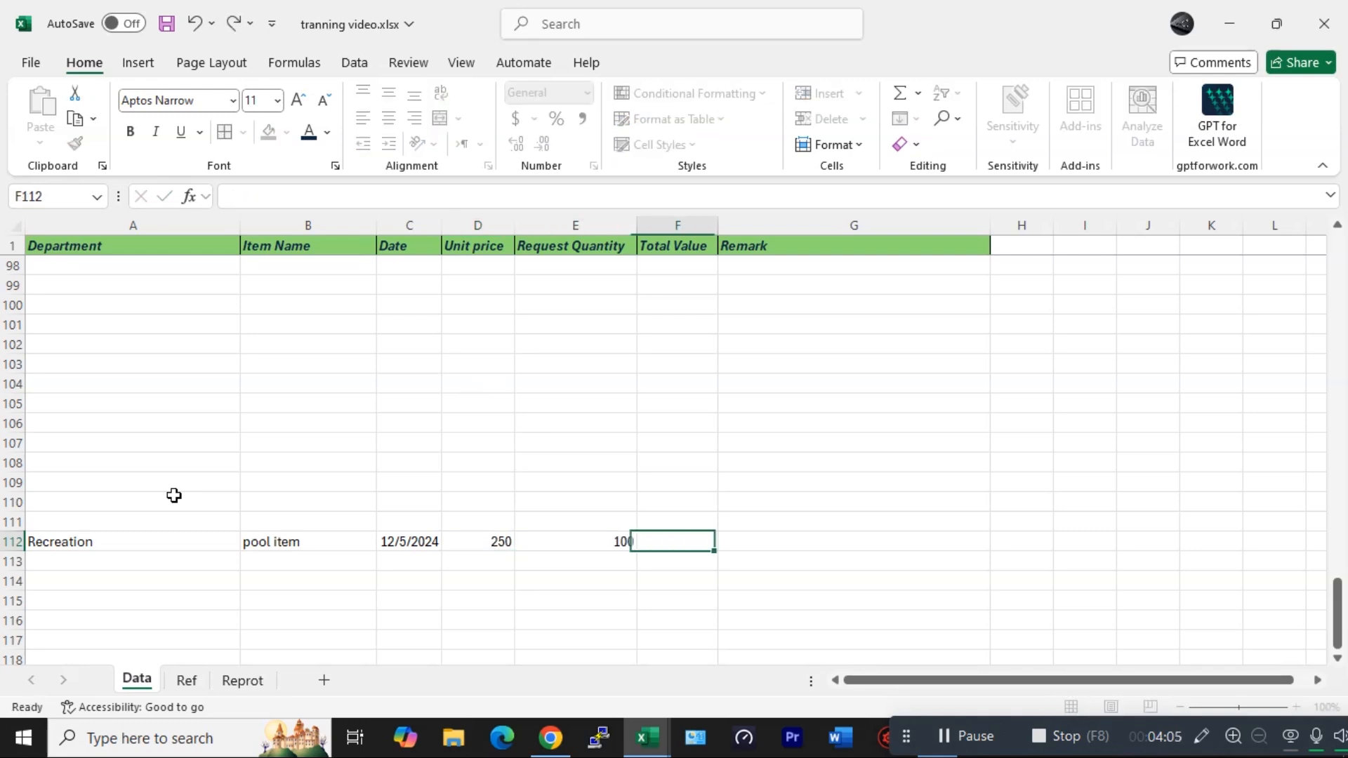
{"action": "type", "text": "25000"}
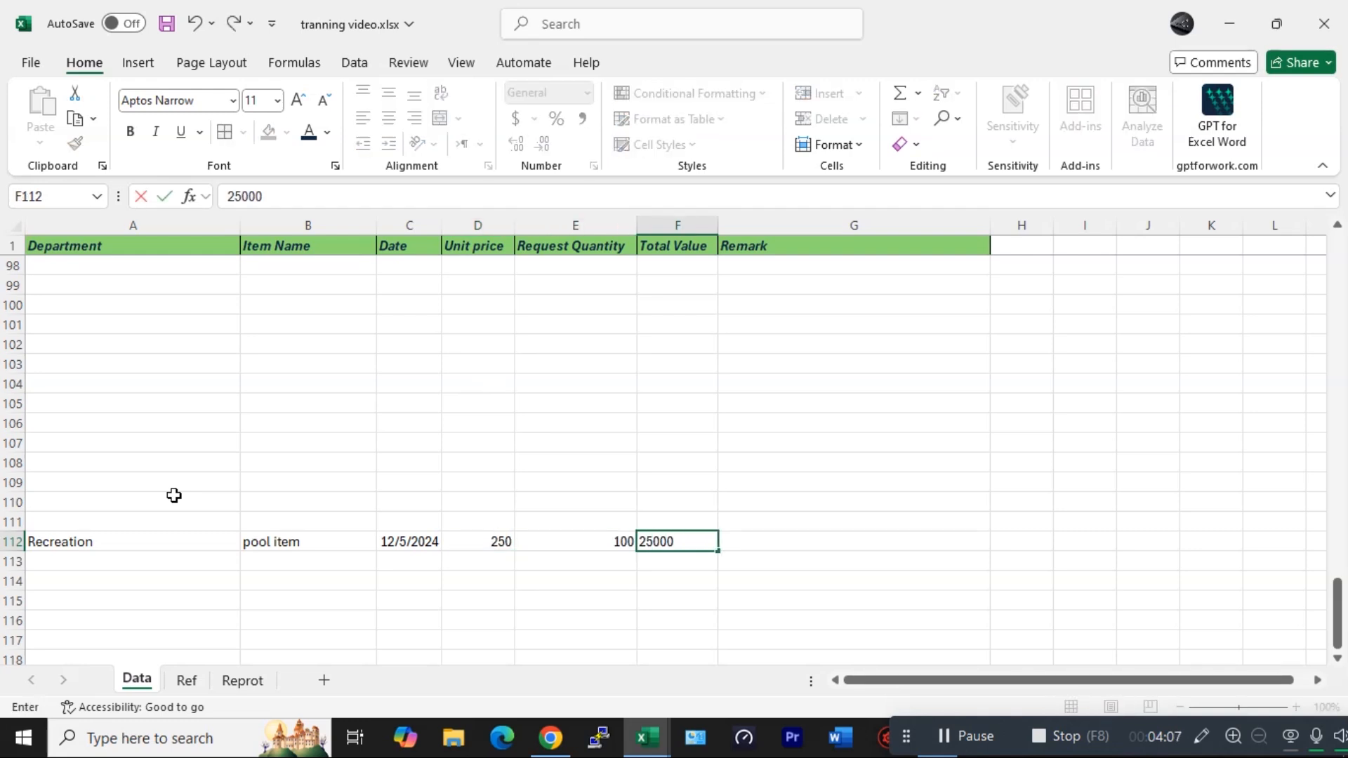
{"action": "key", "text": "Return"}
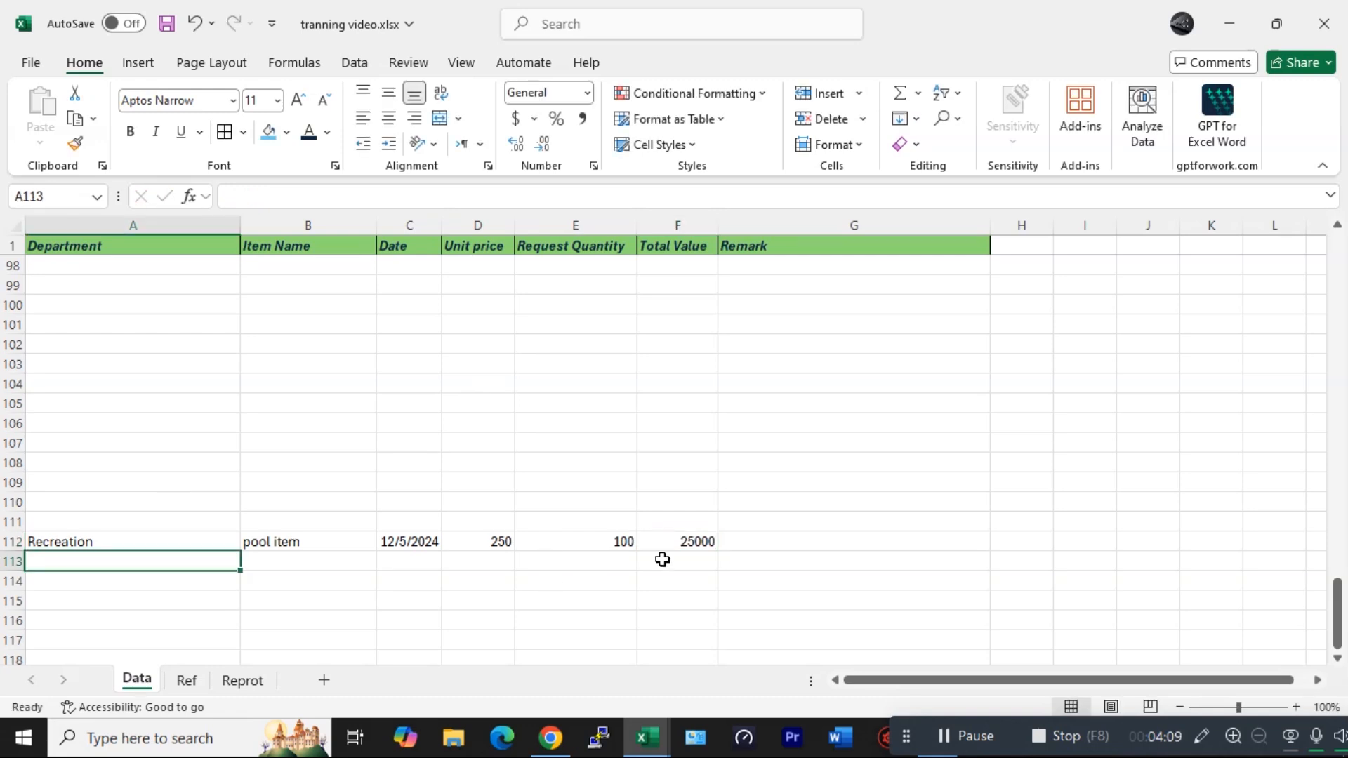
{"action": "left_click", "coordinate": [726, 543]}
{"action": "type", "text": "no"}
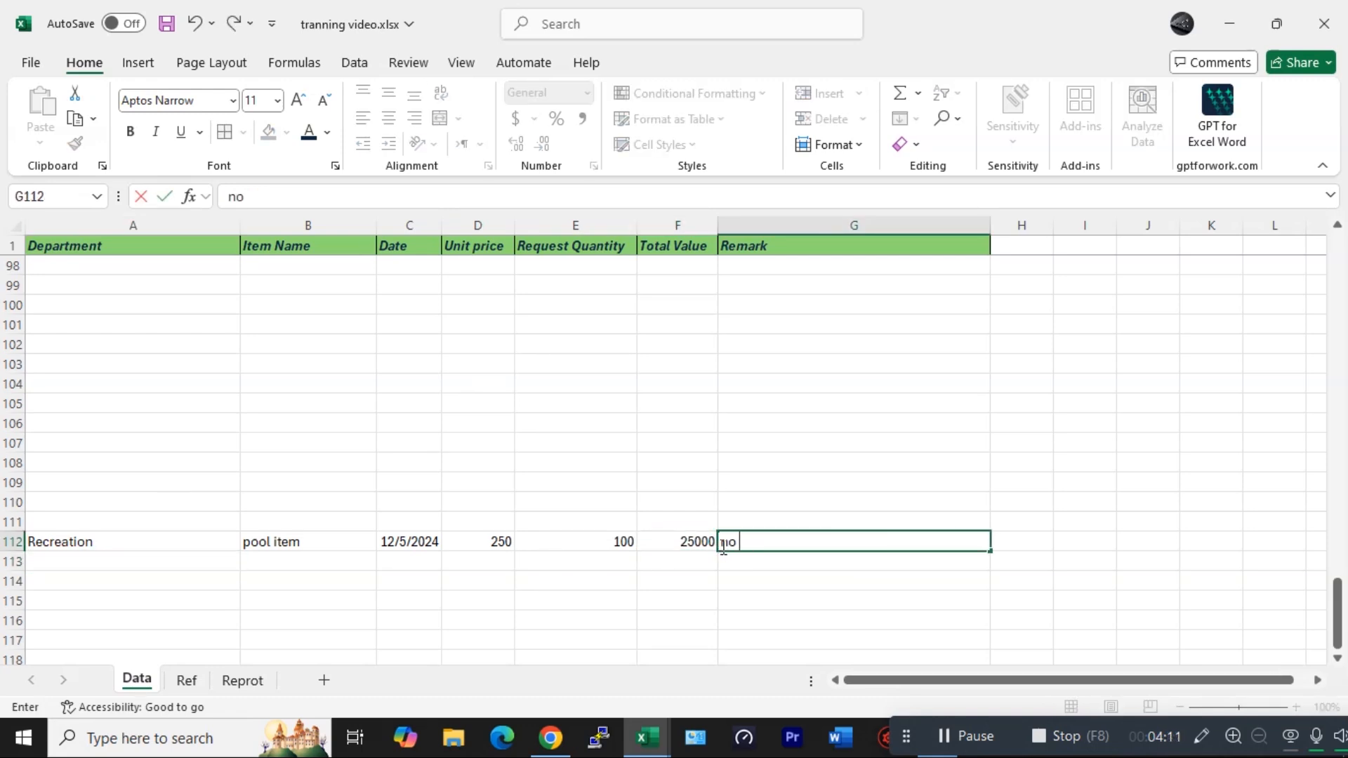
{"action": "type", "text": " remiark"}
{"action": "key", "text": "Return"}
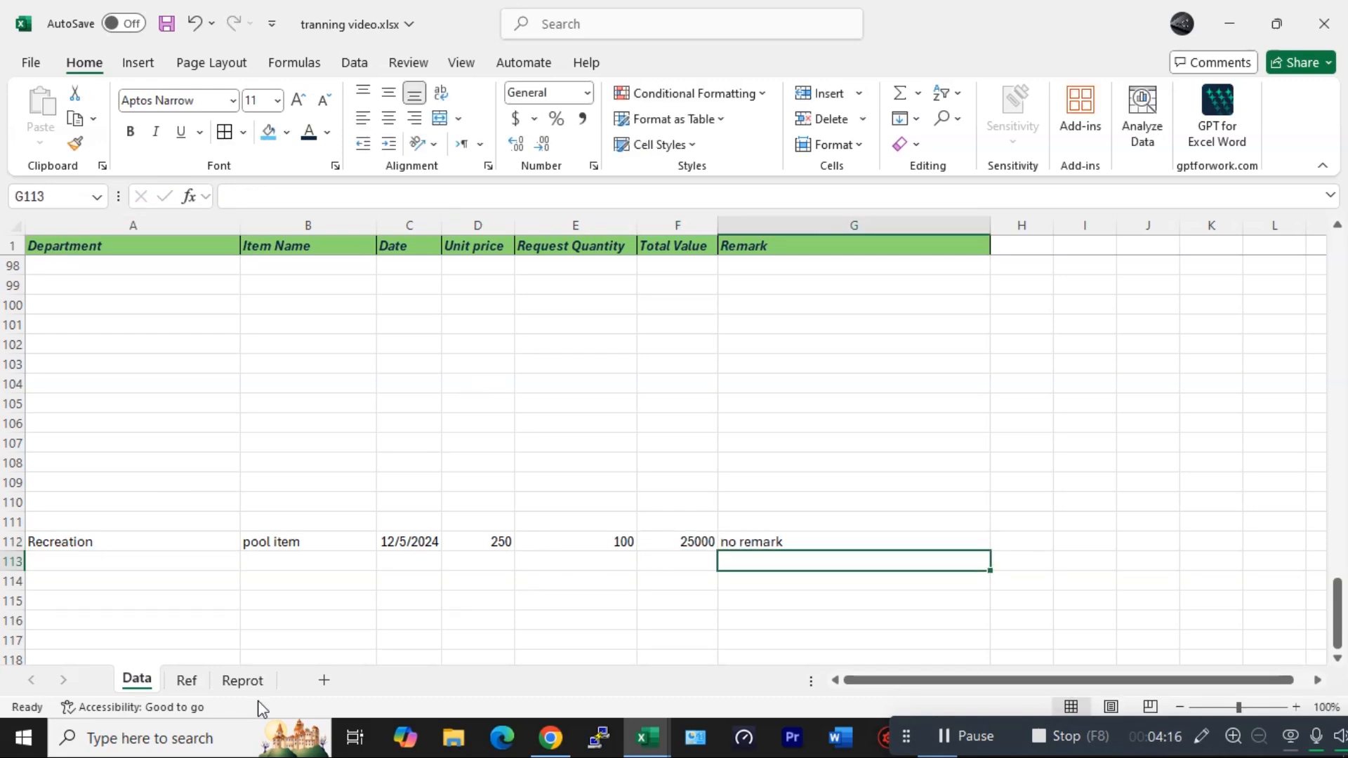
- On the report, choose Recreation as the department and pool item as the item name
{"action": "left_click", "coordinate": [243, 680]}
{"action": "left_click", "coordinate": [397, 320]}
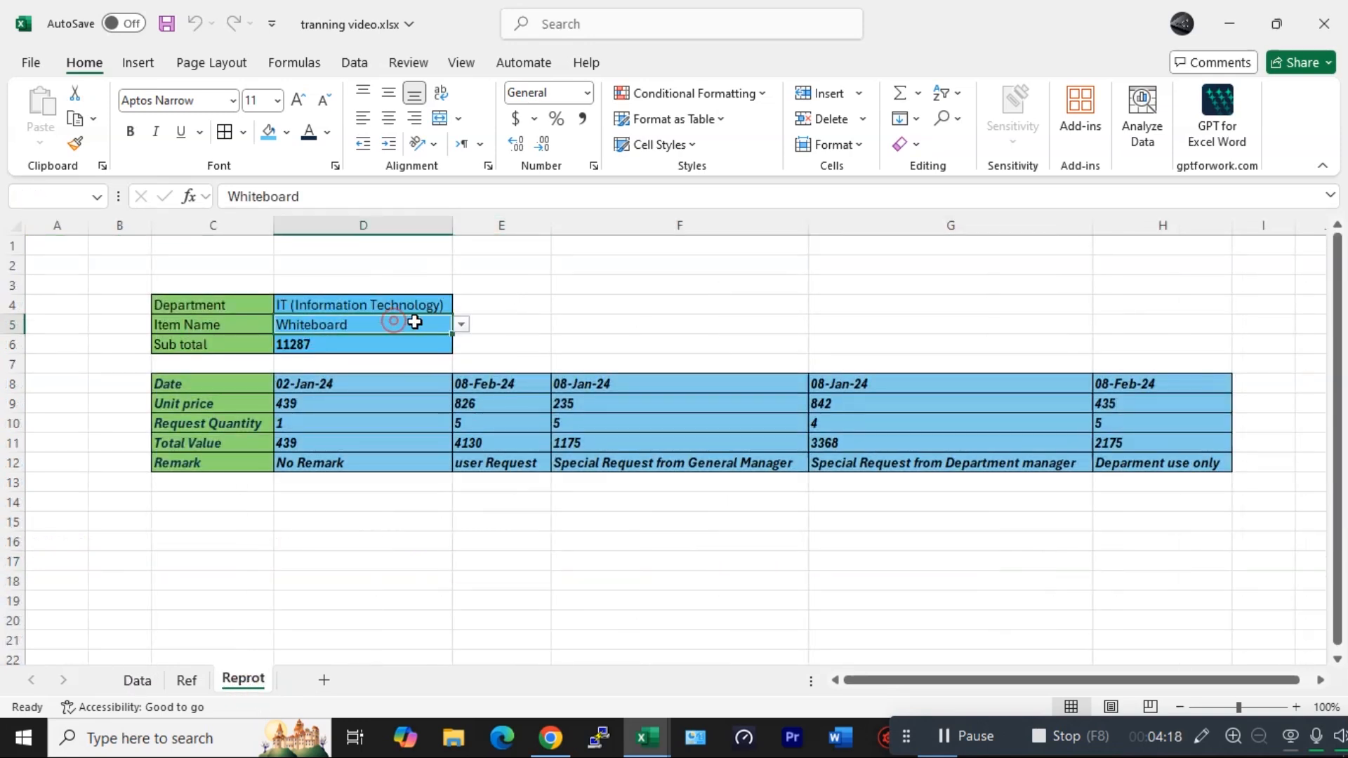
{"action": "left_click", "coordinate": [436, 304]}
{"action": "left_click", "coordinate": [460, 306]}
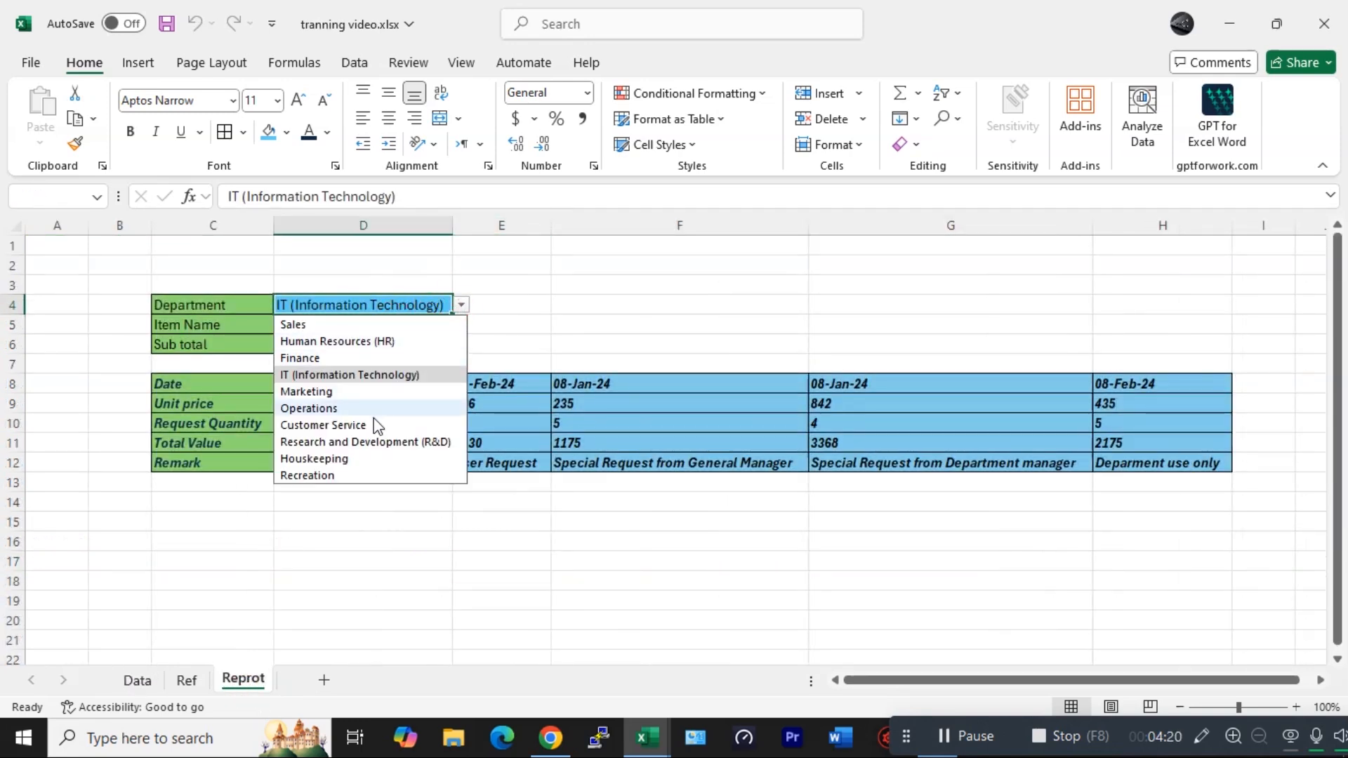
{"action": "left_click", "coordinate": [329, 476]}
{"action": "left_click", "coordinate": [364, 330]}
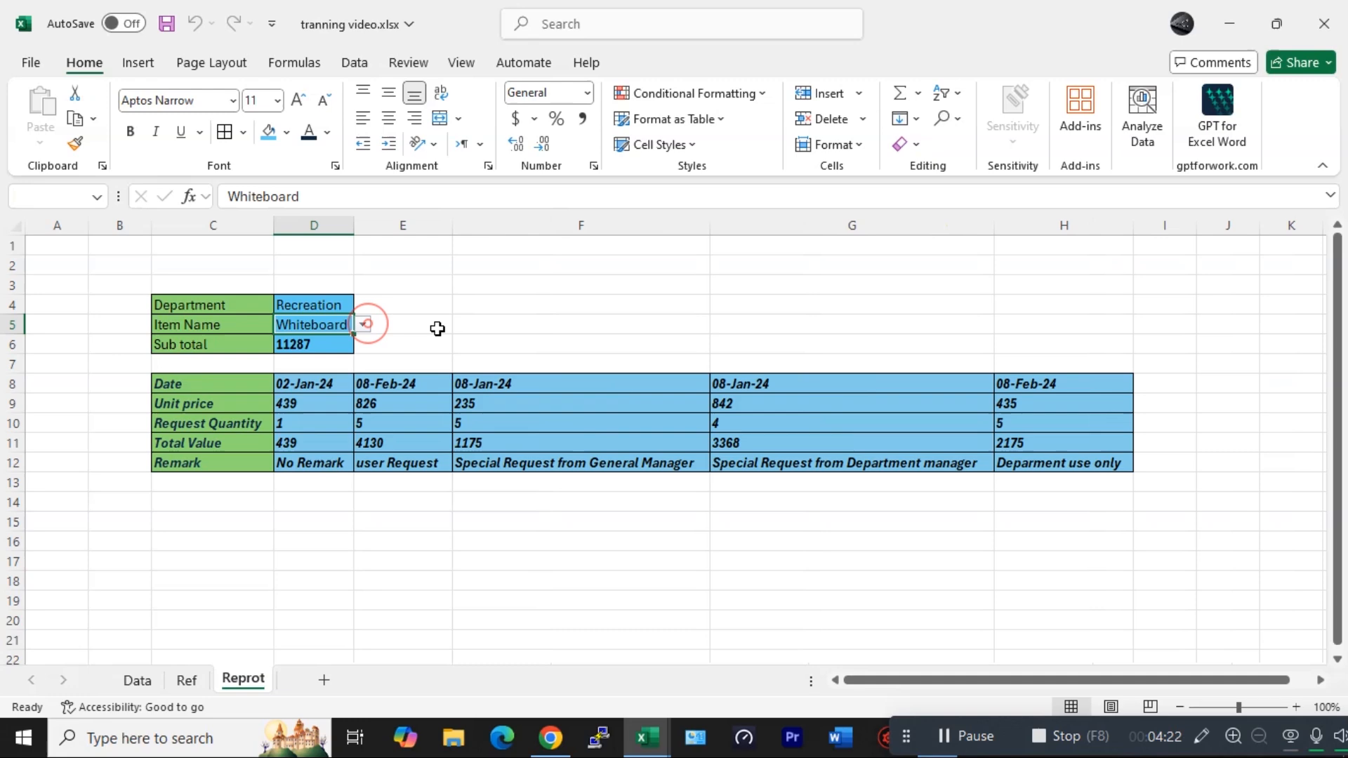
{"action": "left_click", "coordinate": [362, 325]}
{"action": "left_click", "coordinate": [330, 345]}
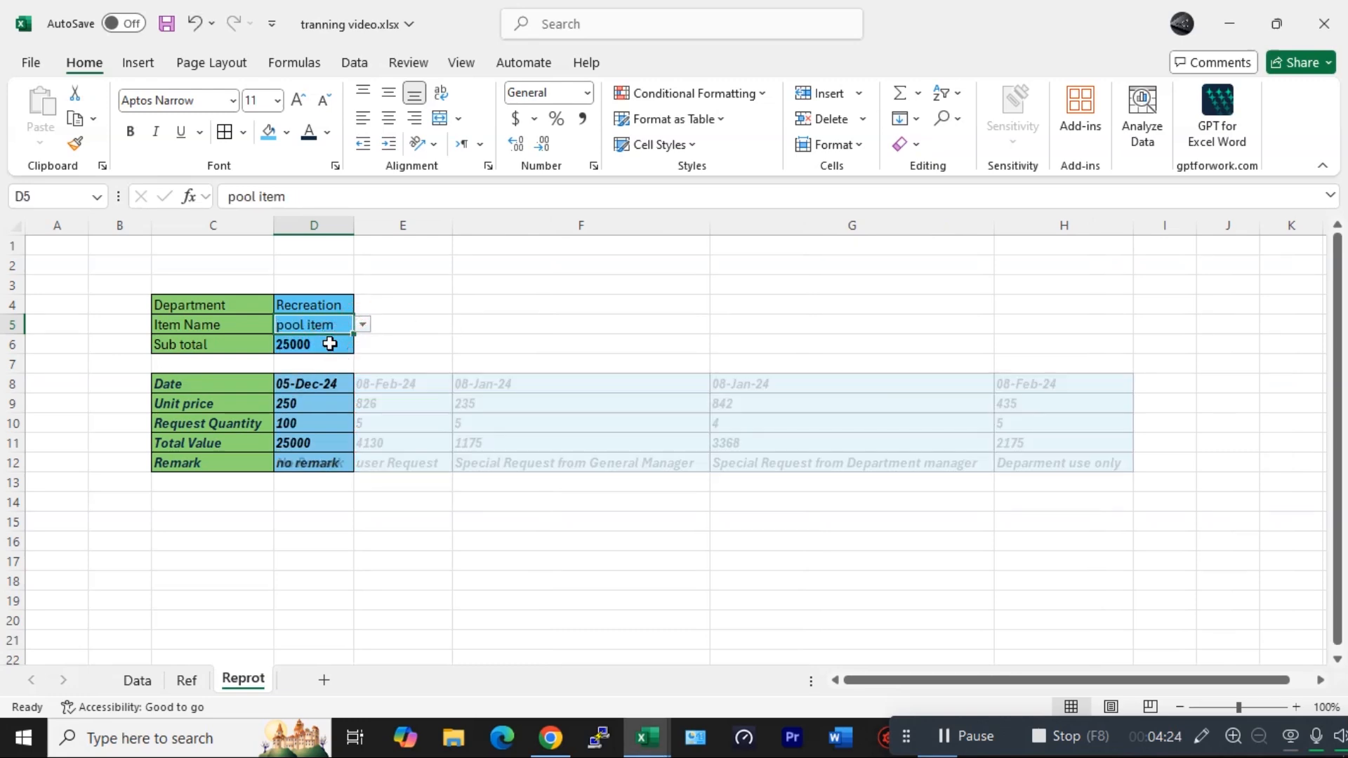
- Review the report's detail cells and item list against the new Data entry
{"action": "left_click", "coordinate": [343, 423]}
{"action": "left_click", "coordinate": [331, 385]}
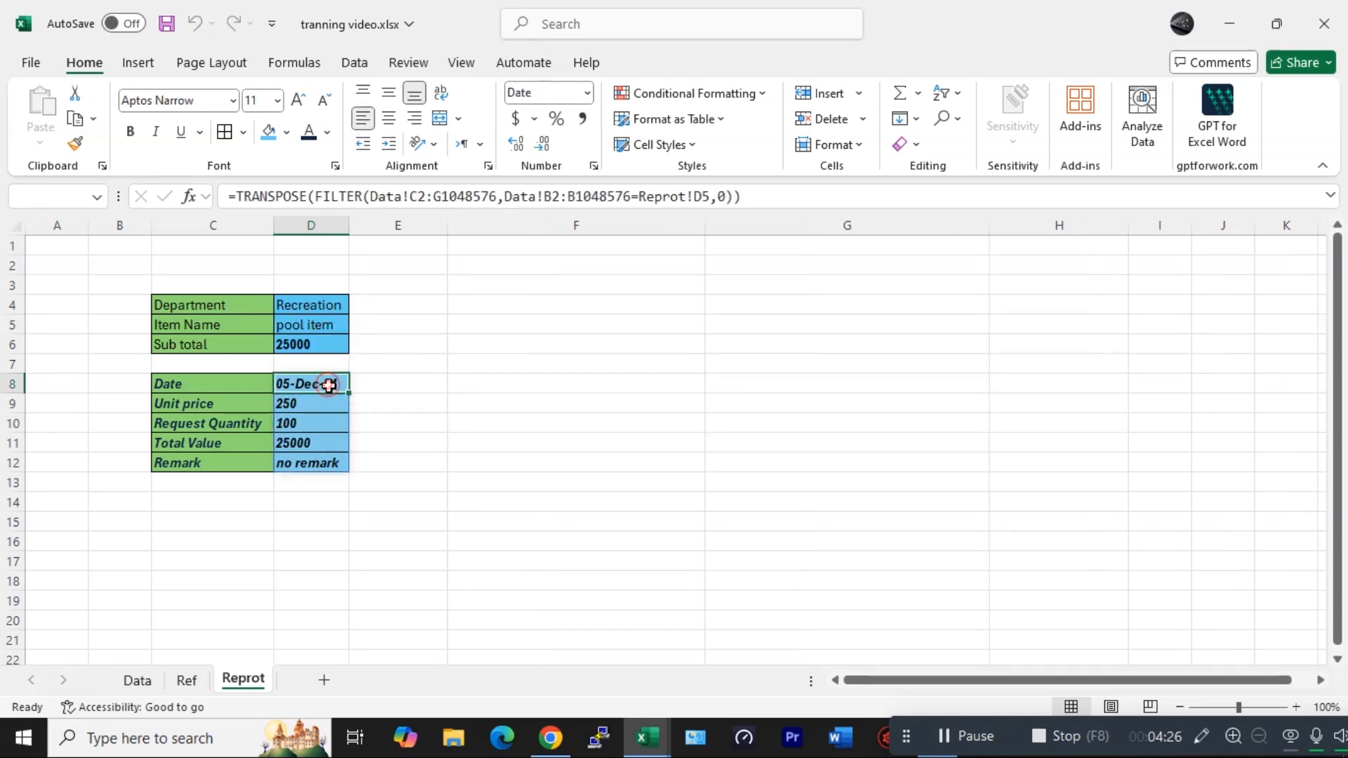
{"action": "left_click", "coordinate": [302, 465]}
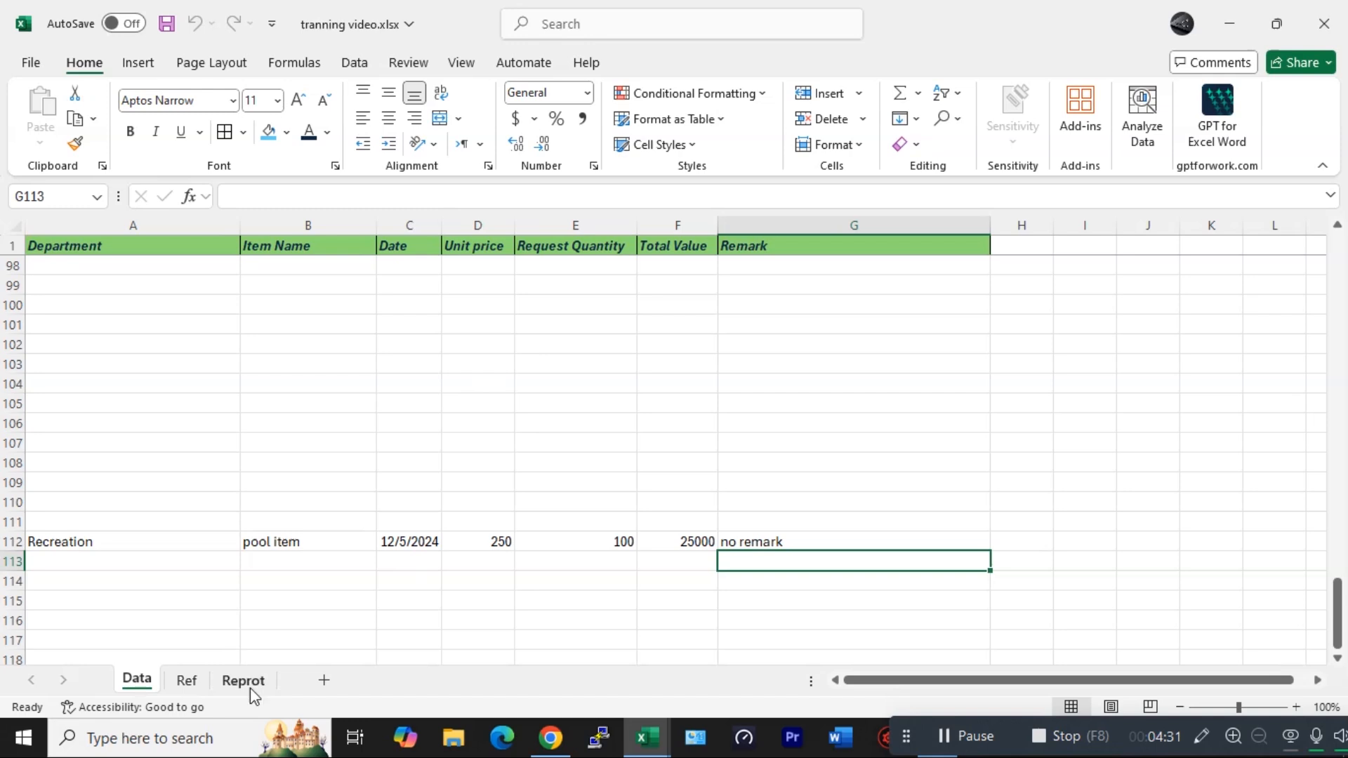
{"action": "left_click", "coordinate": [243, 680]}
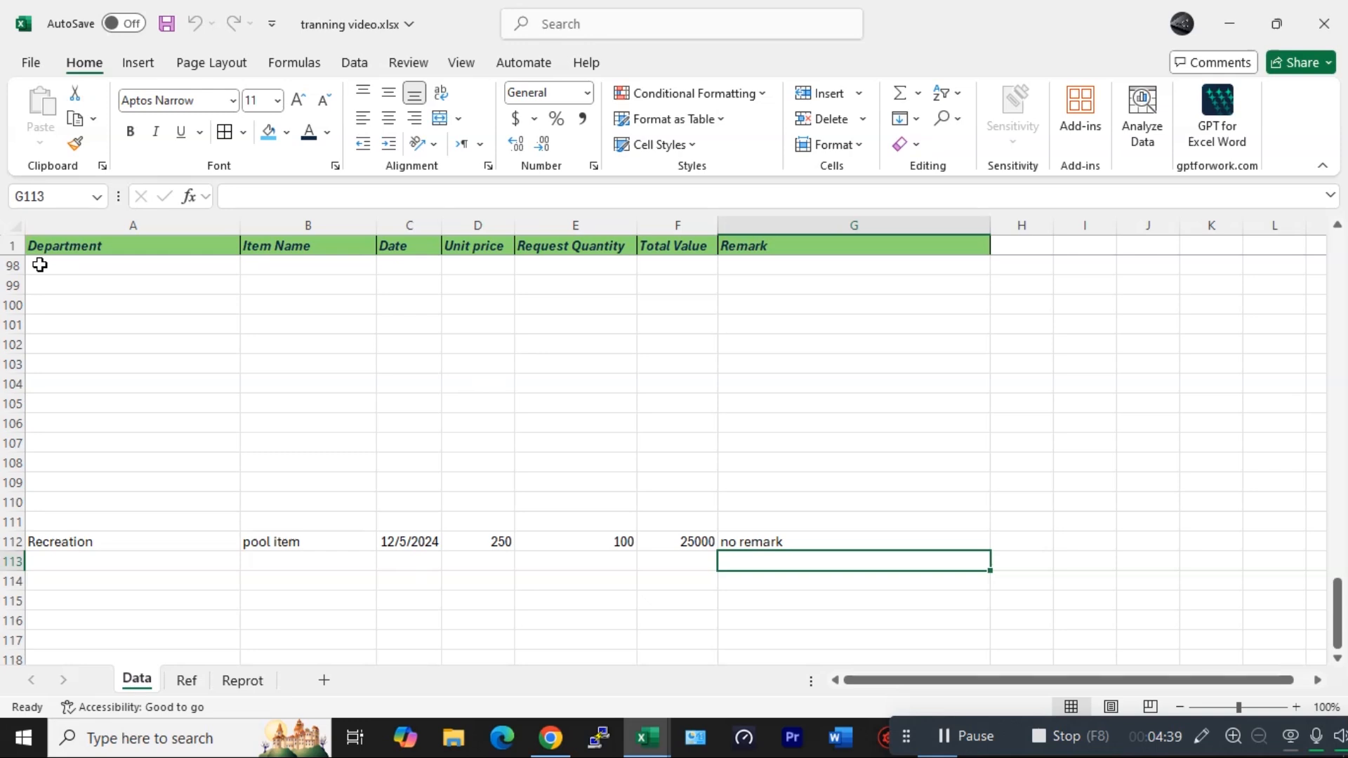
{"action": "scroll", "coordinate": [52, 352], "scroll_direction": "up", "scroll_amount": 7}
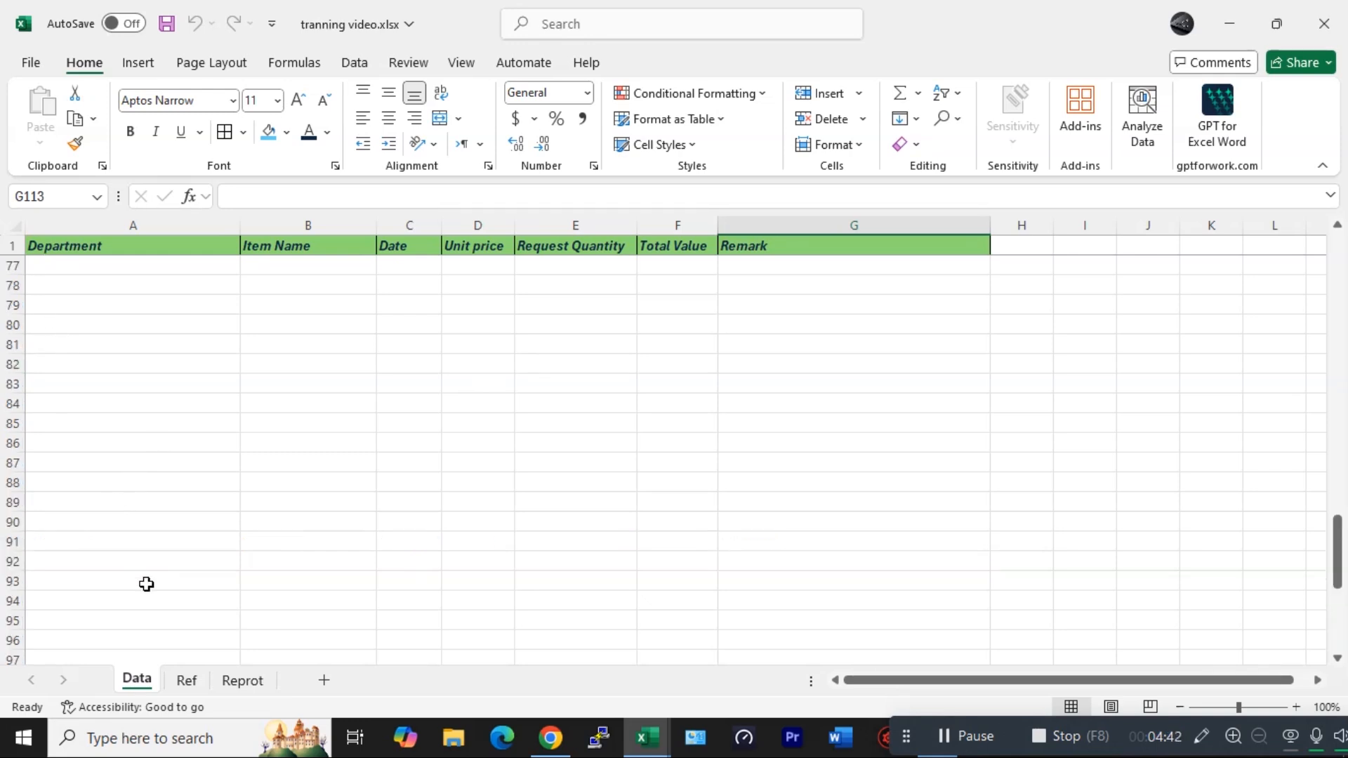
{"action": "left_click", "coordinate": [243, 680]}
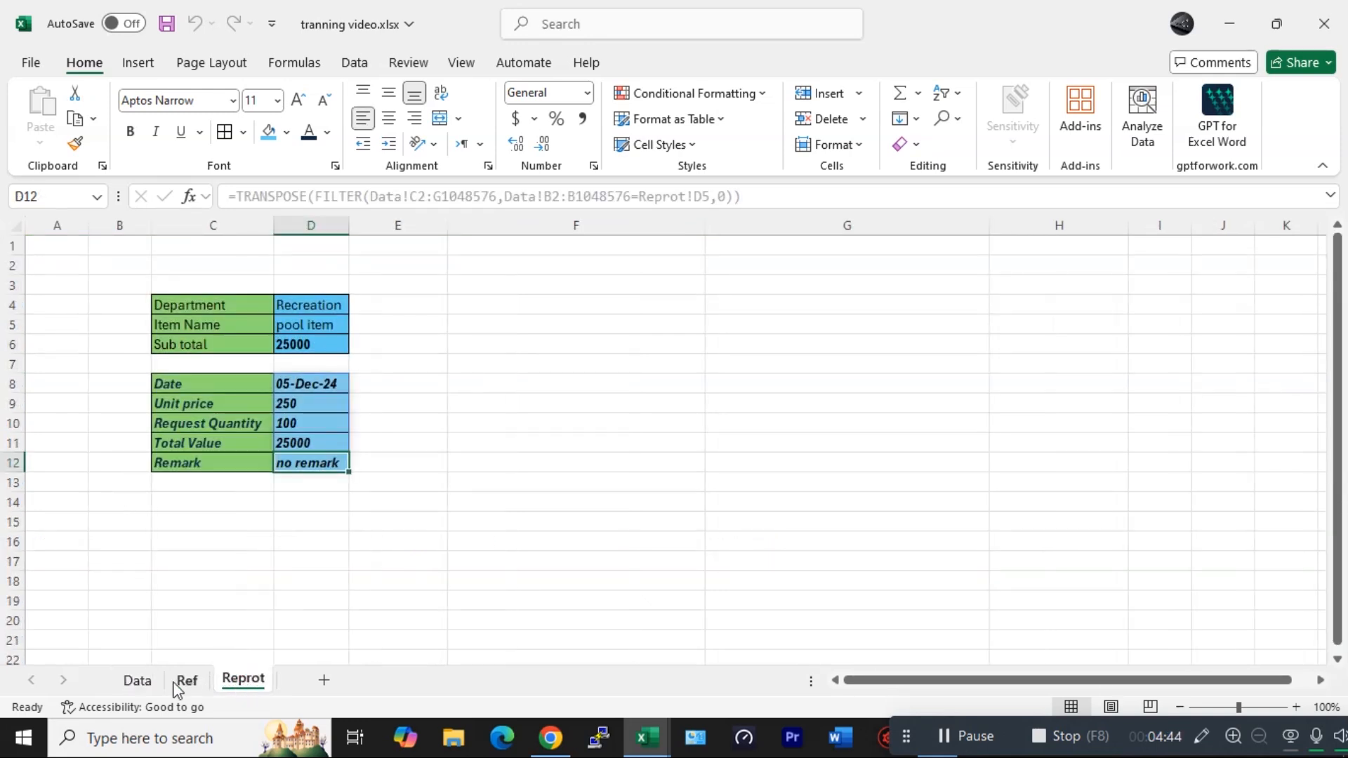
{"action": "left_click", "coordinate": [313, 326]}
{"action": "left_click", "coordinate": [357, 324]}
{"action": "left_click", "coordinate": [322, 347]}
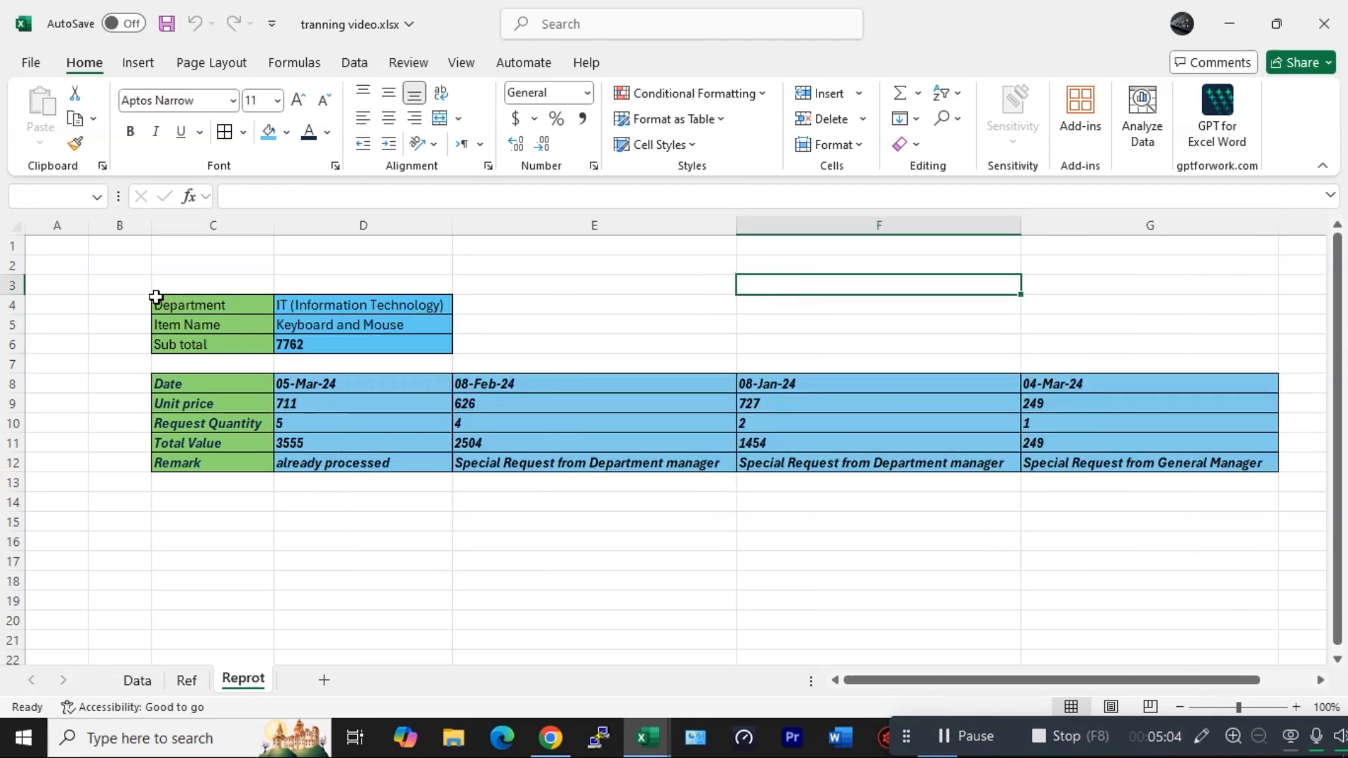
- Select the report range from B3 to G15 and set printing to Print Selection
{"action": "left_click_drag", "start_coordinate": [157, 297], "coordinate": [140, 284]}
{"action": "left_click_drag", "start_coordinate": [352, 351], "coordinate": [1275, 517]}
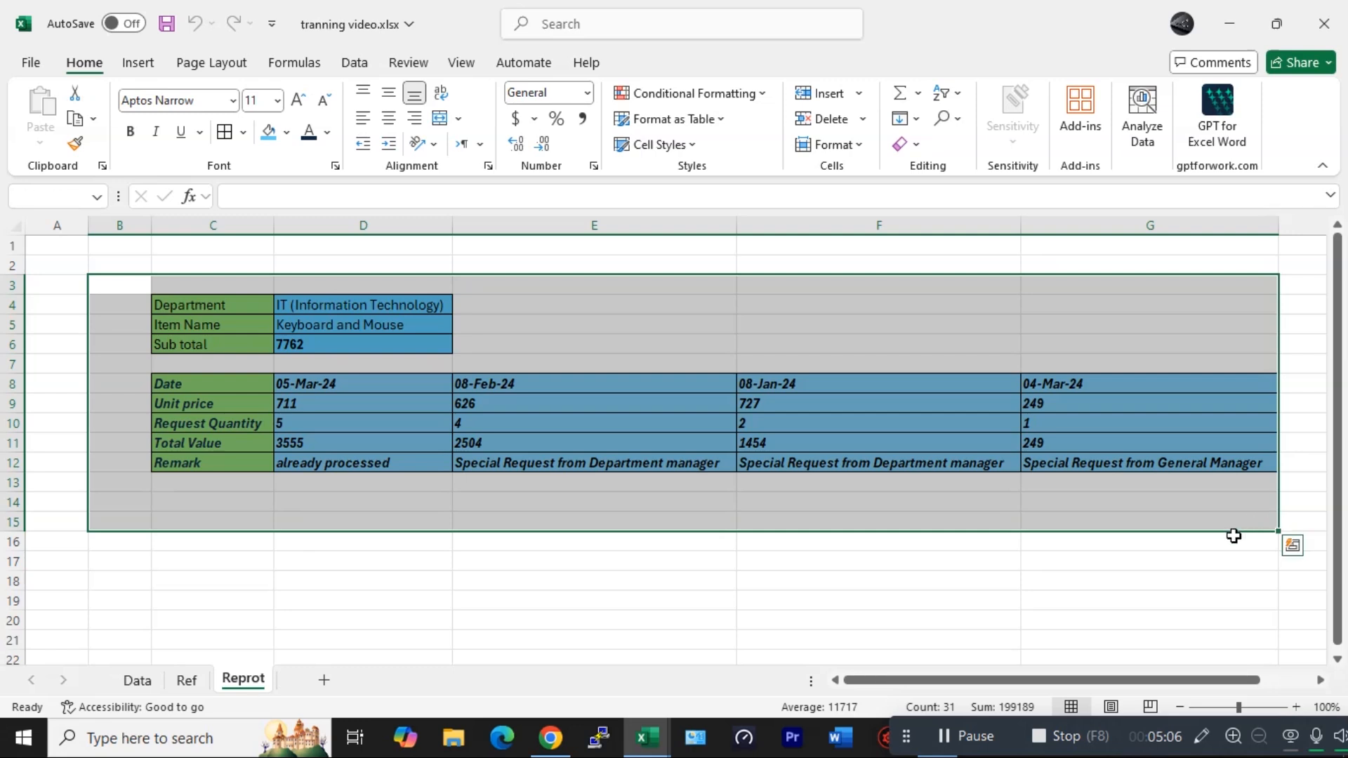
{"action": "key", "text": "ctrl+p"}
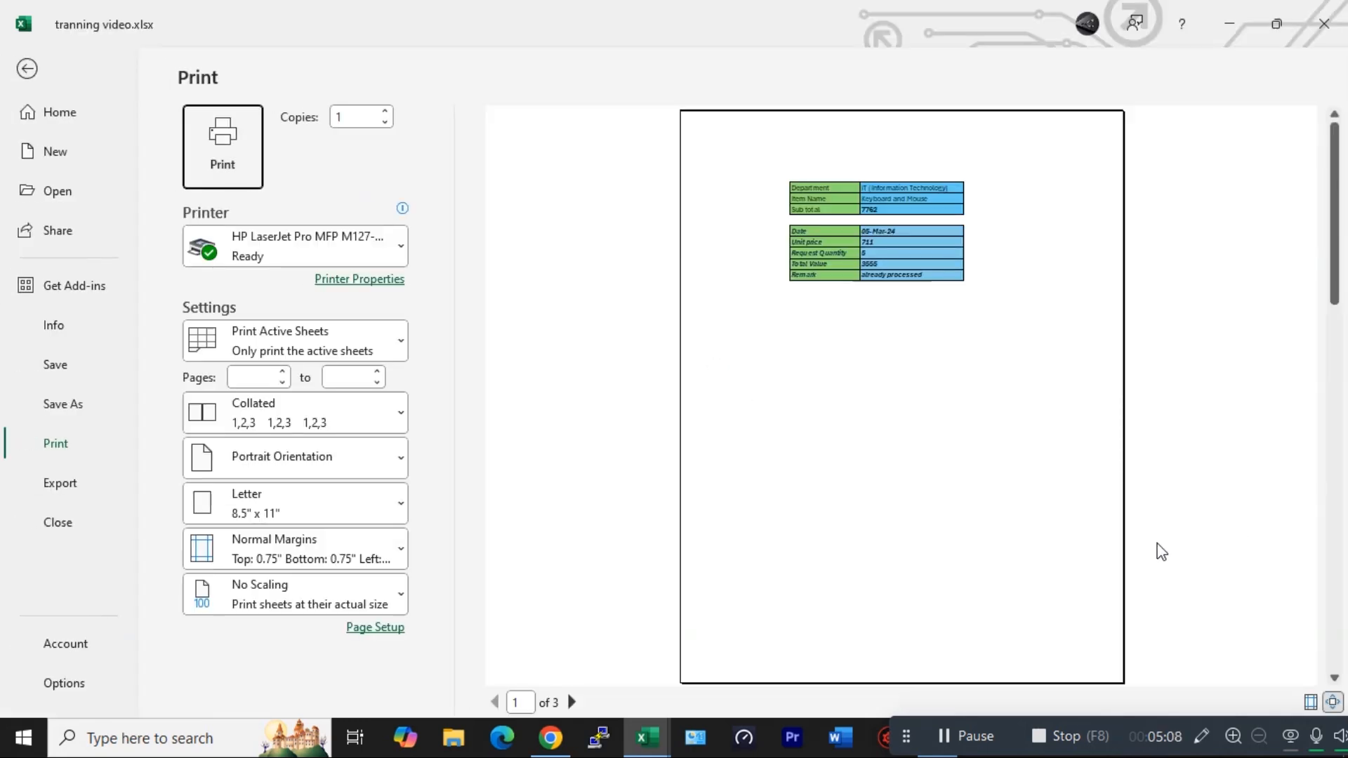
{"action": "left_click", "coordinate": [318, 345]}
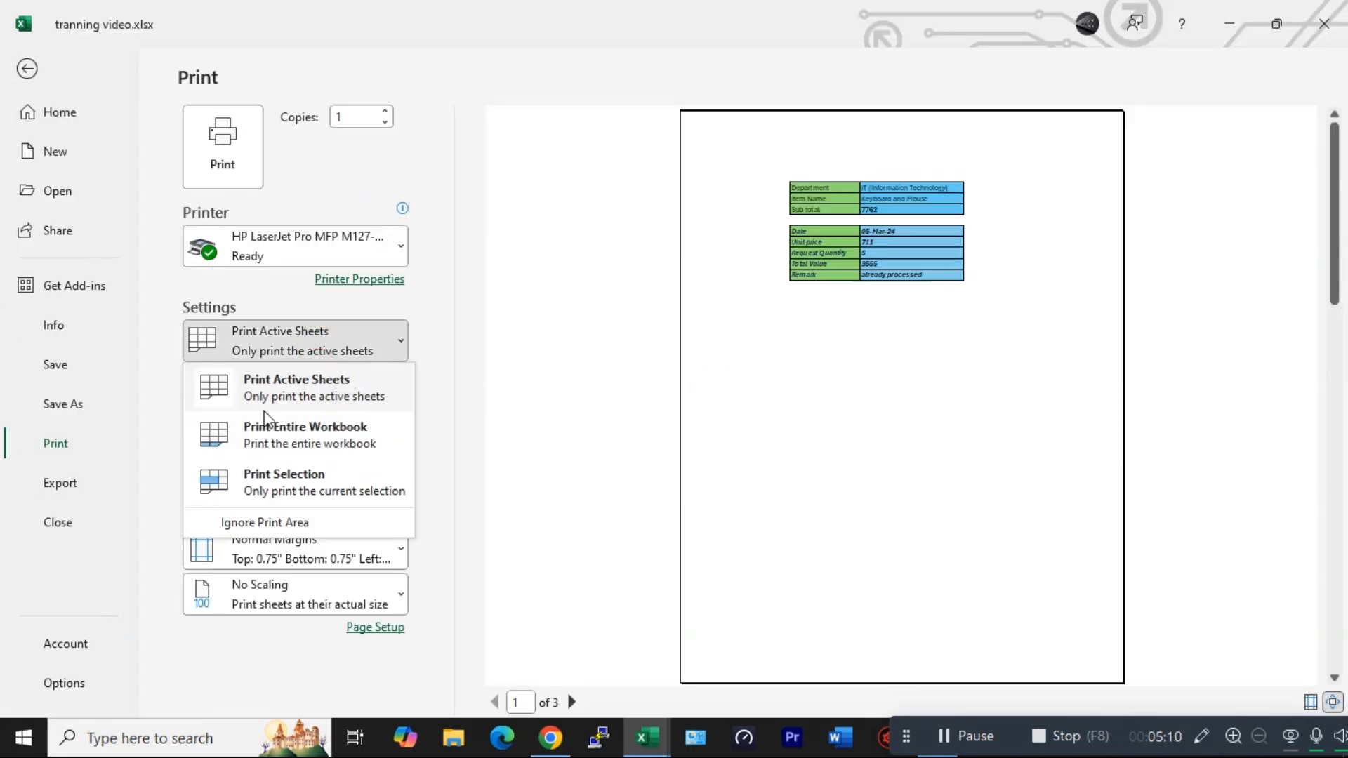
{"action": "left_click", "coordinate": [253, 484]}
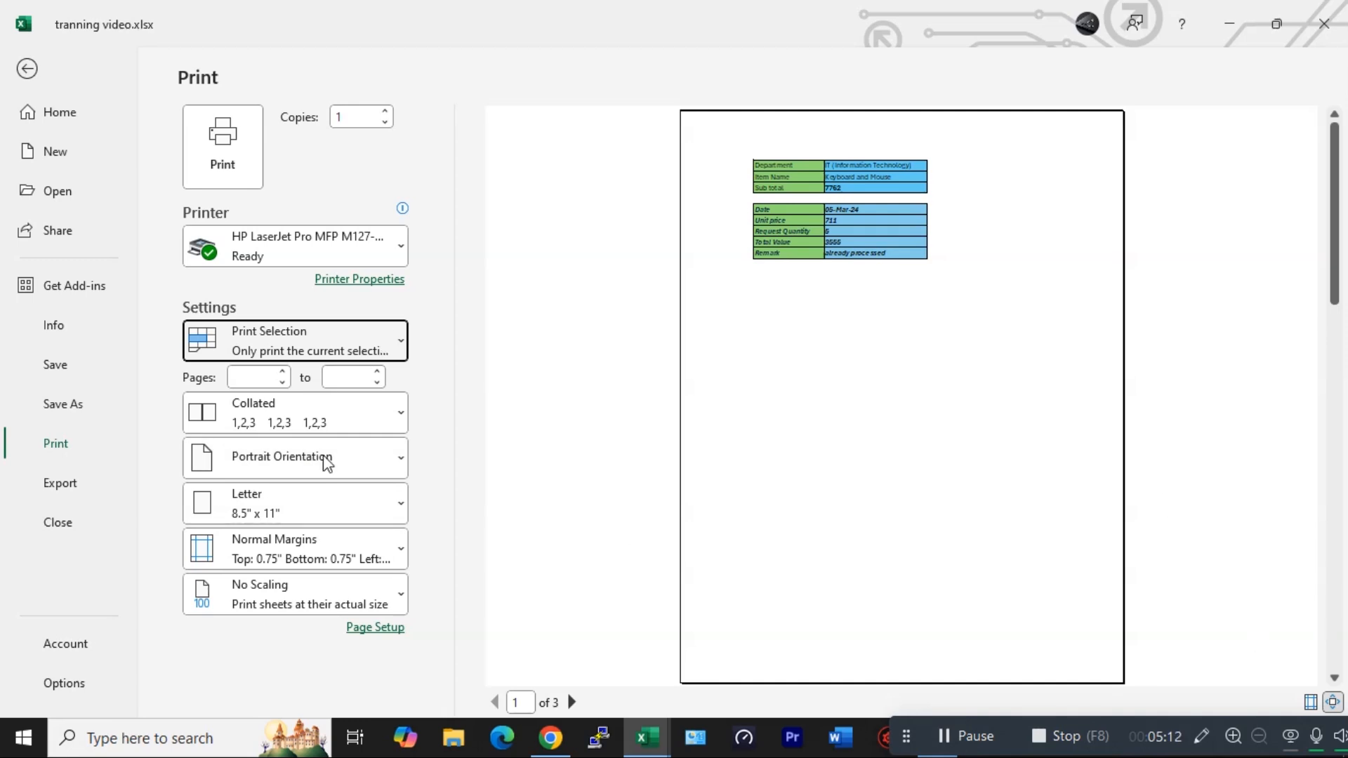
- Switch the printout to Landscape Orientation and widen the printable area by dragging the left and right margins outward
{"action": "left_click", "coordinate": [274, 467]}
{"action": "left_click", "coordinate": [267, 555]}
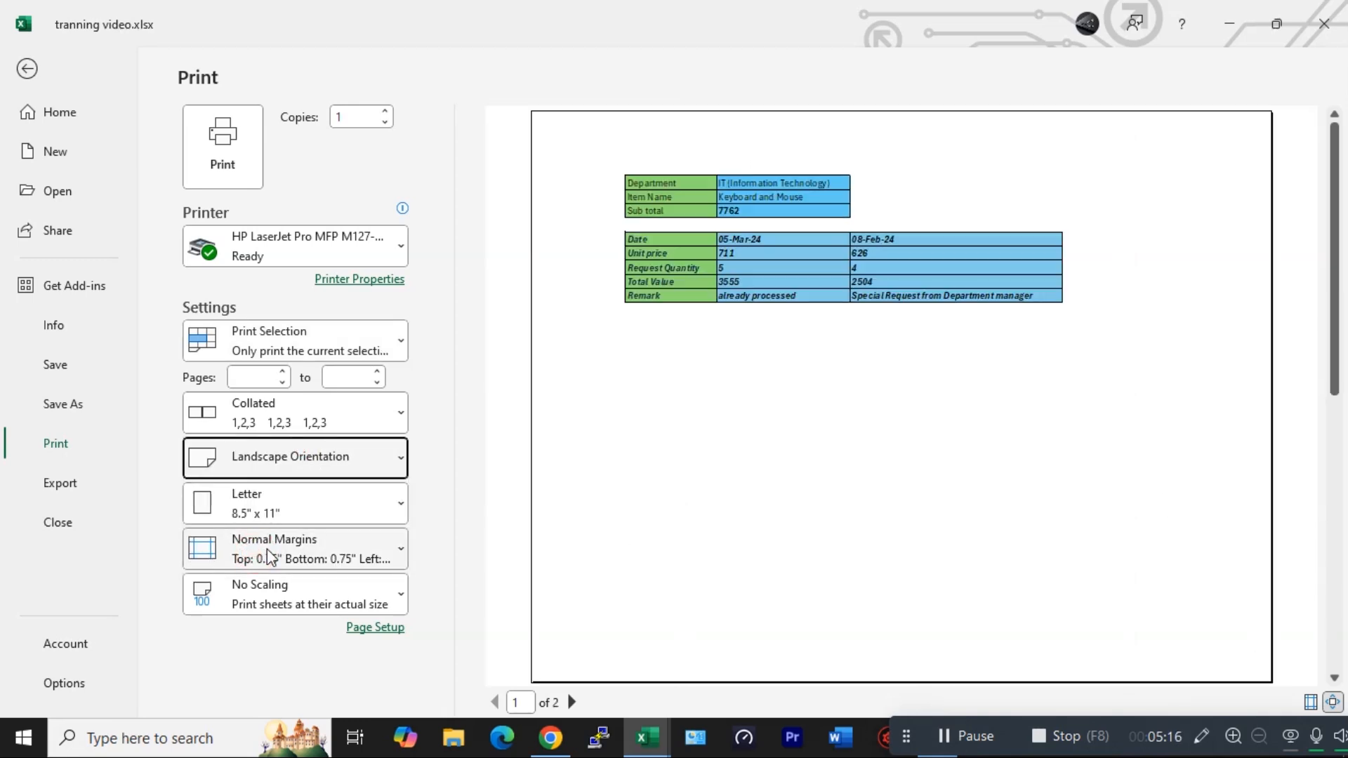
{"action": "left_click", "coordinate": [1309, 702]}
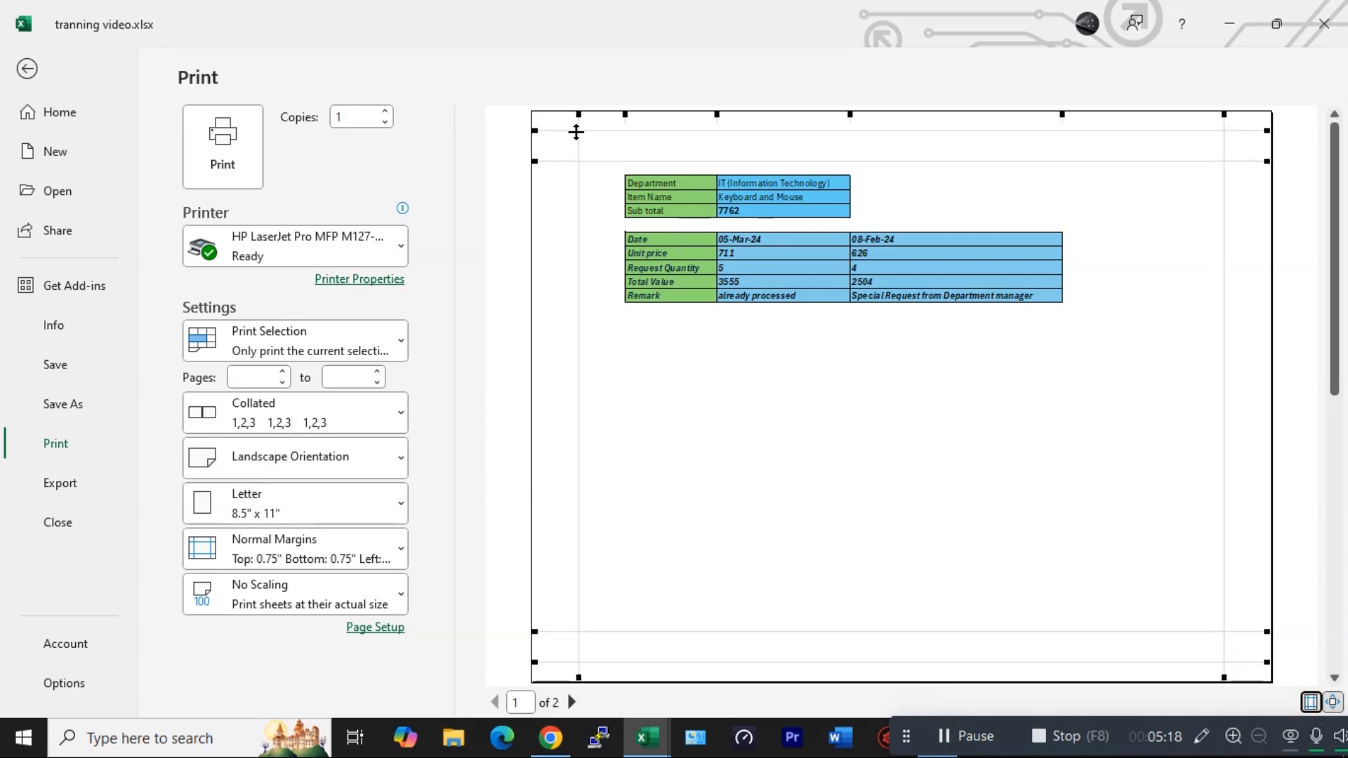
{"action": "mouse_move", "coordinate": [580, 116]}
{"action": "left_mouse_down"}
{"action": "mouse_move", "coordinate": [549, 120]}
{"action": "mouse_move", "coordinate": [578, 126]}
{"action": "mouse_move", "coordinate": [563, 129]}
{"action": "left_mouse_up"}
{"action": "left_click_drag", "start_coordinate": [1221, 114], "coordinate": [1251, 123]}
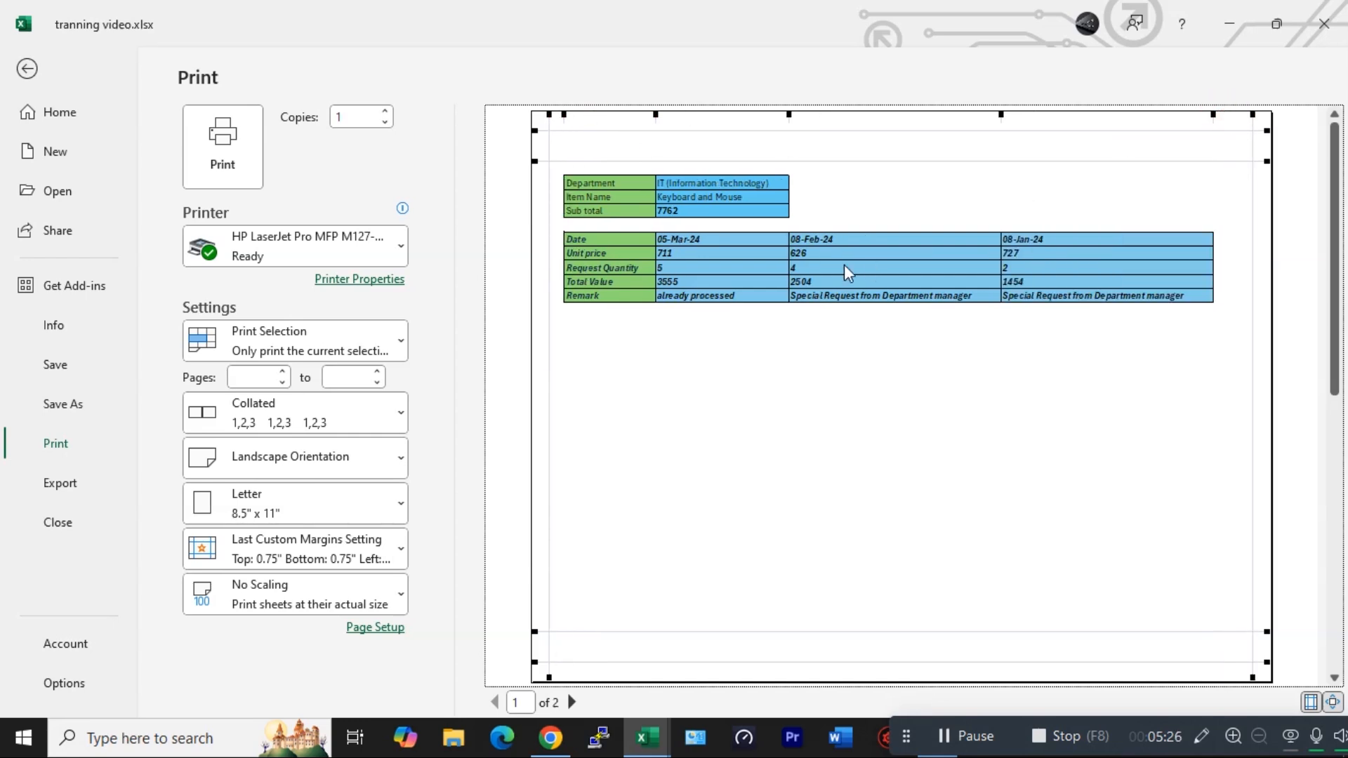
- Set scaling to Fit Sheet on One Page and drag the left margin further out
{"action": "left_click", "coordinate": [571, 702]}
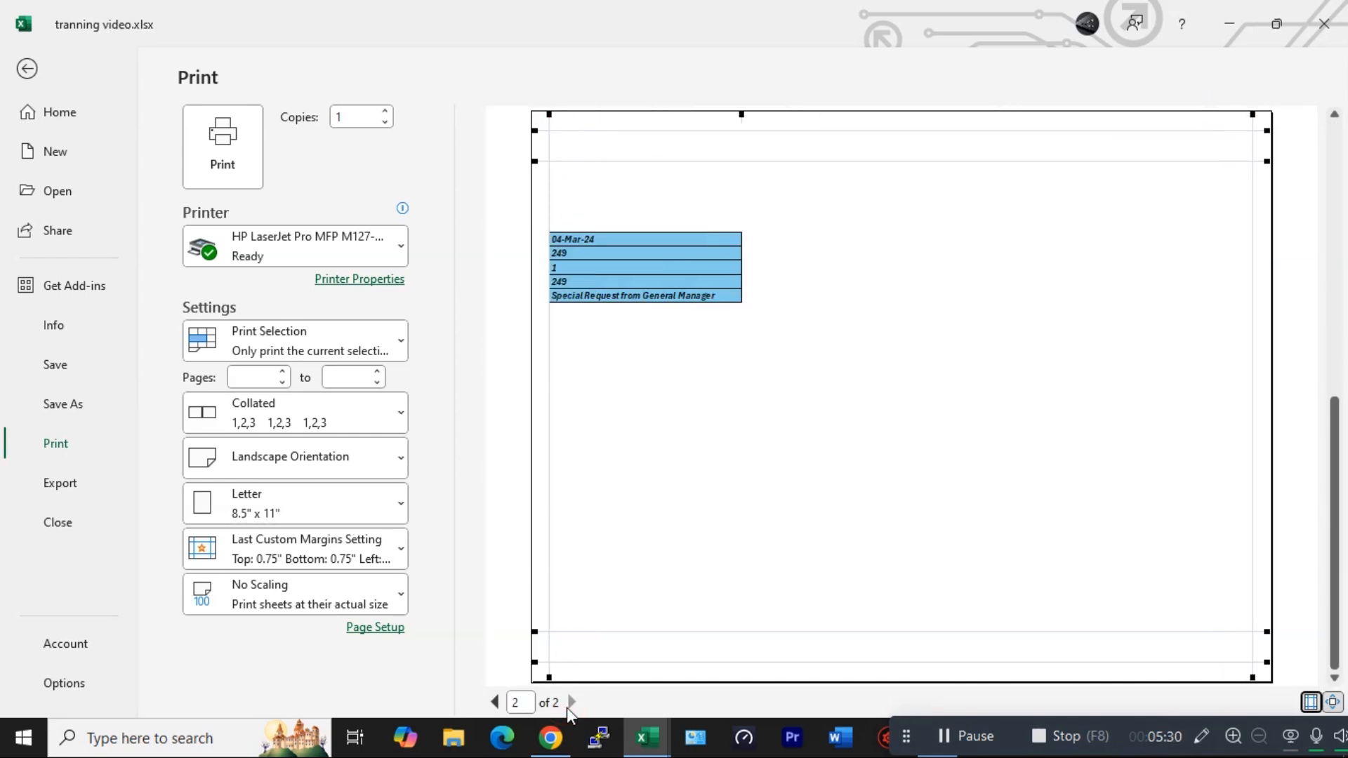
{"action": "left_click", "coordinate": [495, 702]}
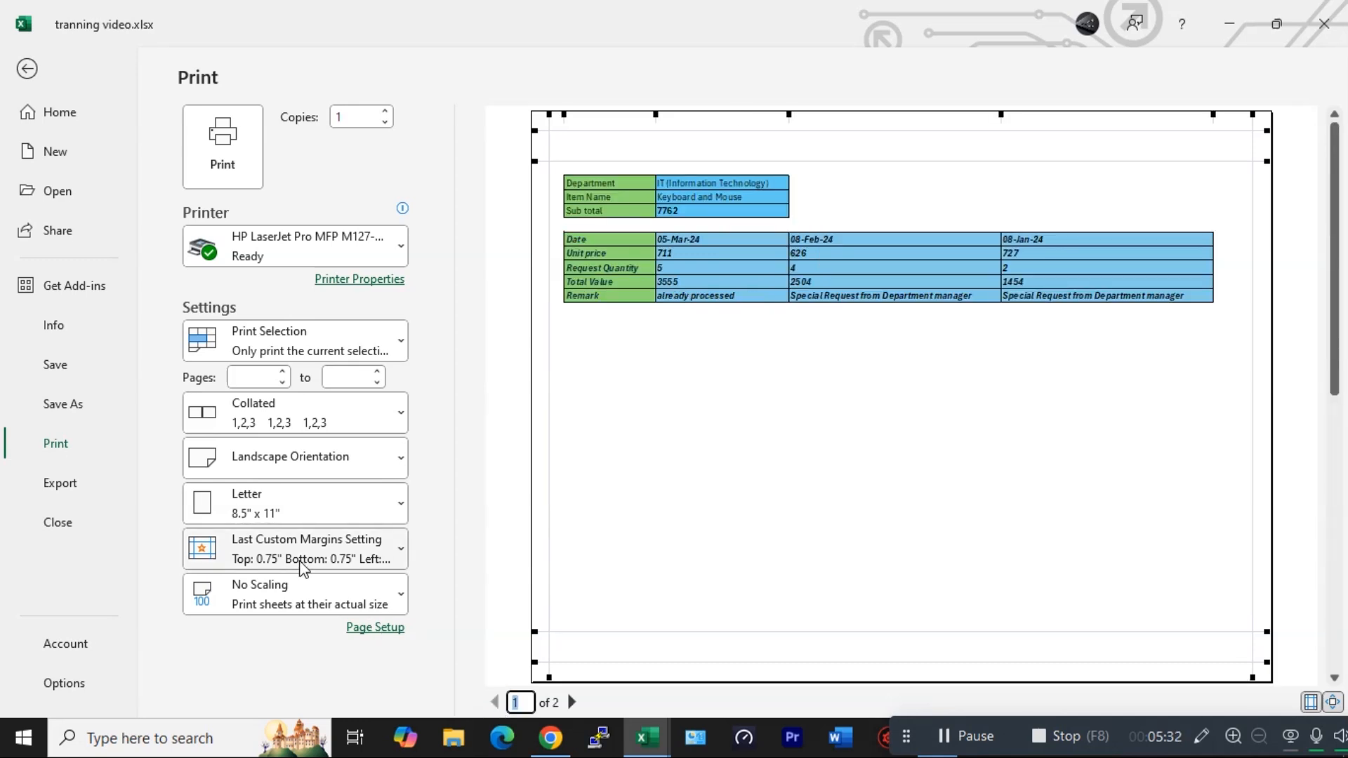
{"action": "left_click", "coordinate": [298, 605]}
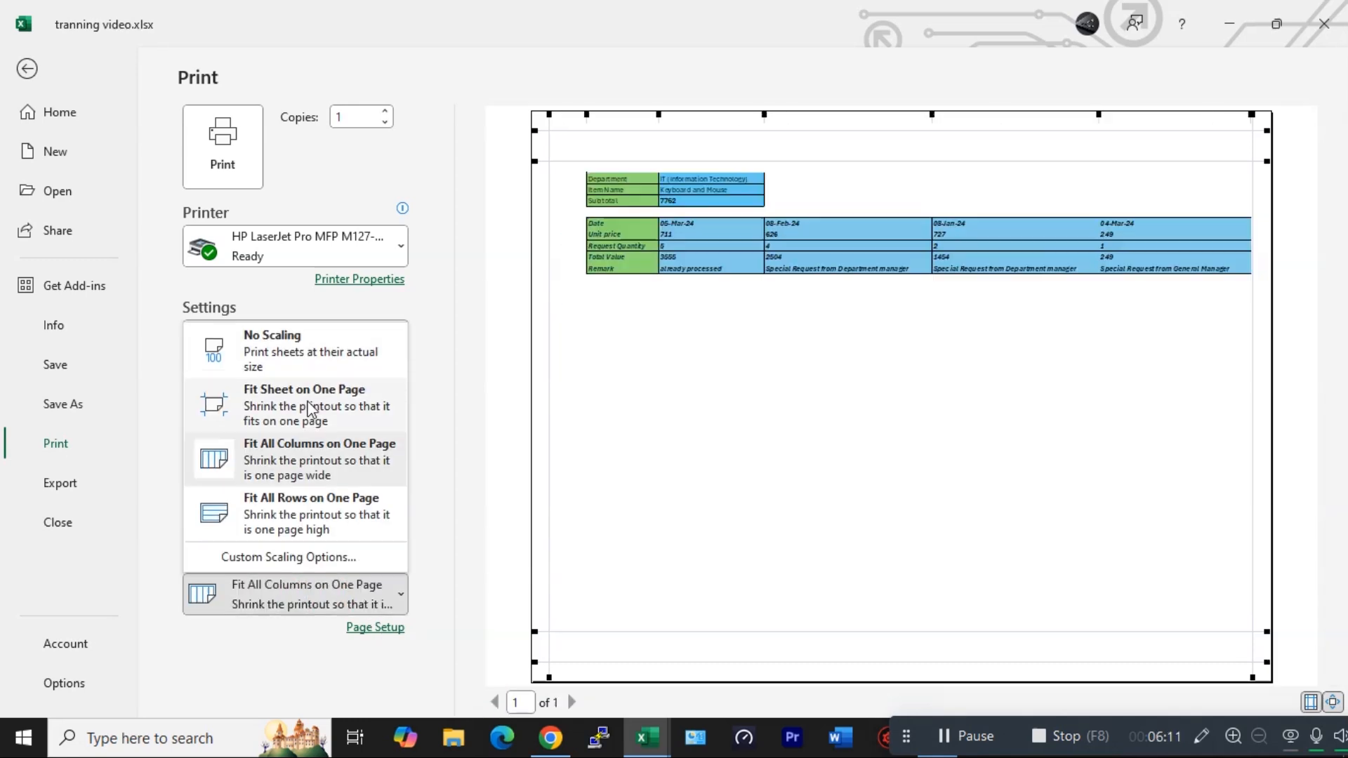
{"action": "left_click", "coordinate": [309, 407]}
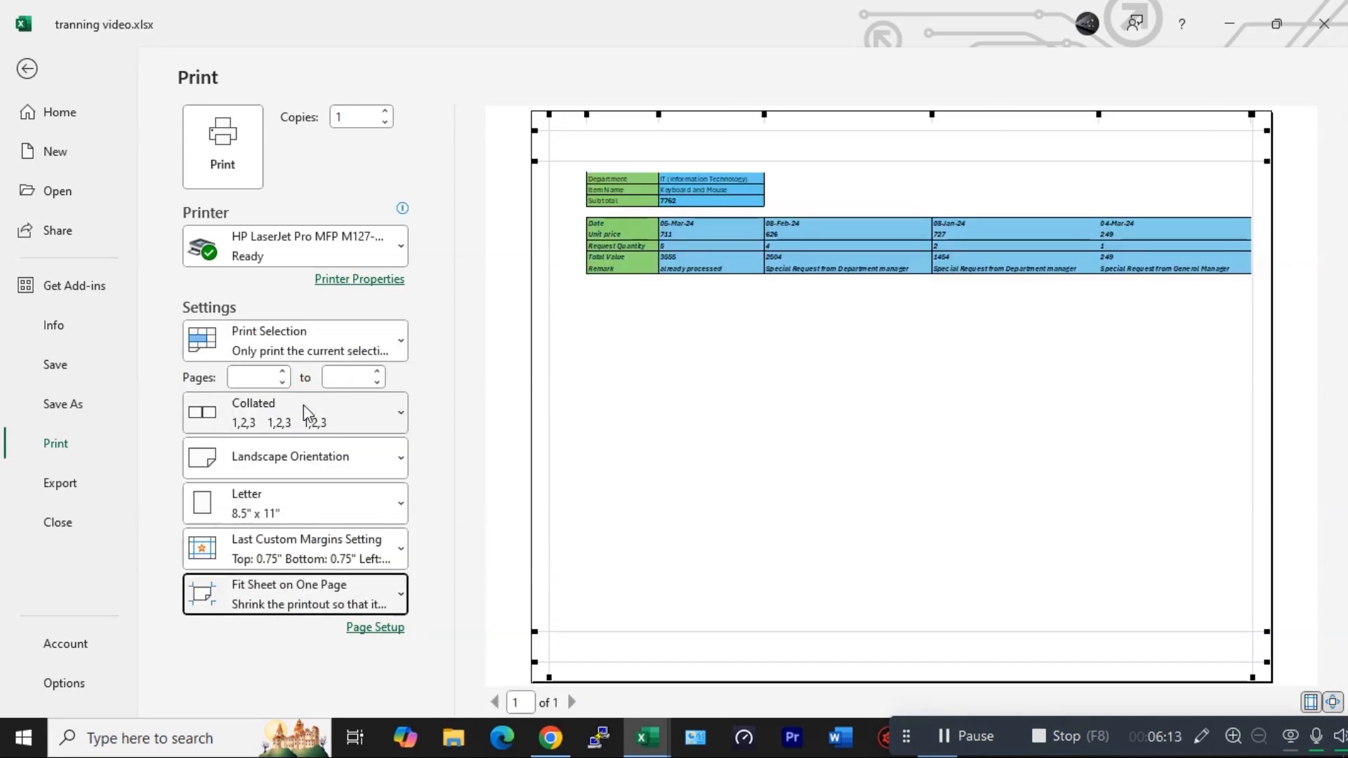
{"action": "left_click_drag", "start_coordinate": [587, 114], "coordinate": [559, 143]}
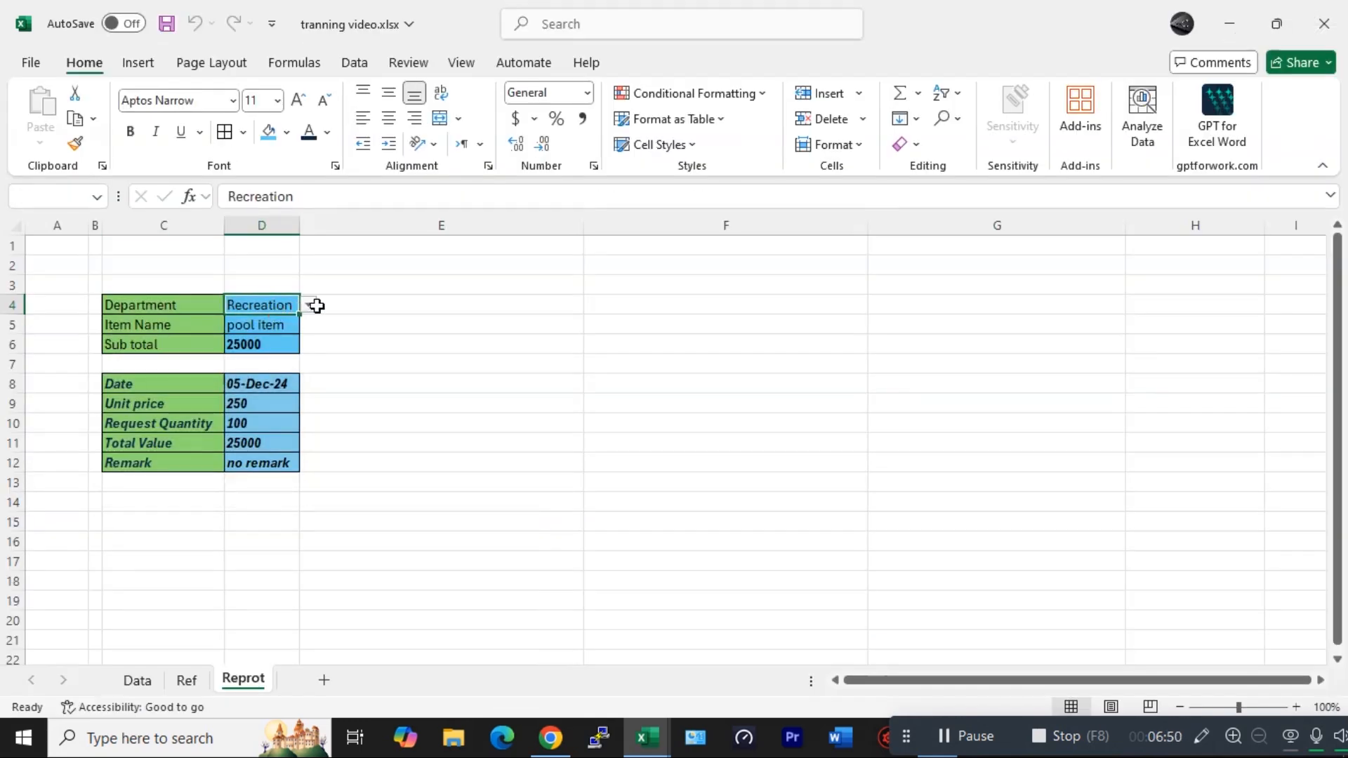
- Return to the report sheet and reselect the department and item name cells
{"action": "left_click", "coordinate": [316, 304]}
{"action": "left_click", "coordinate": [271, 302]}
{"action": "left_click", "coordinate": [308, 304]}
{"action": "left_click", "coordinate": [301, 373]}
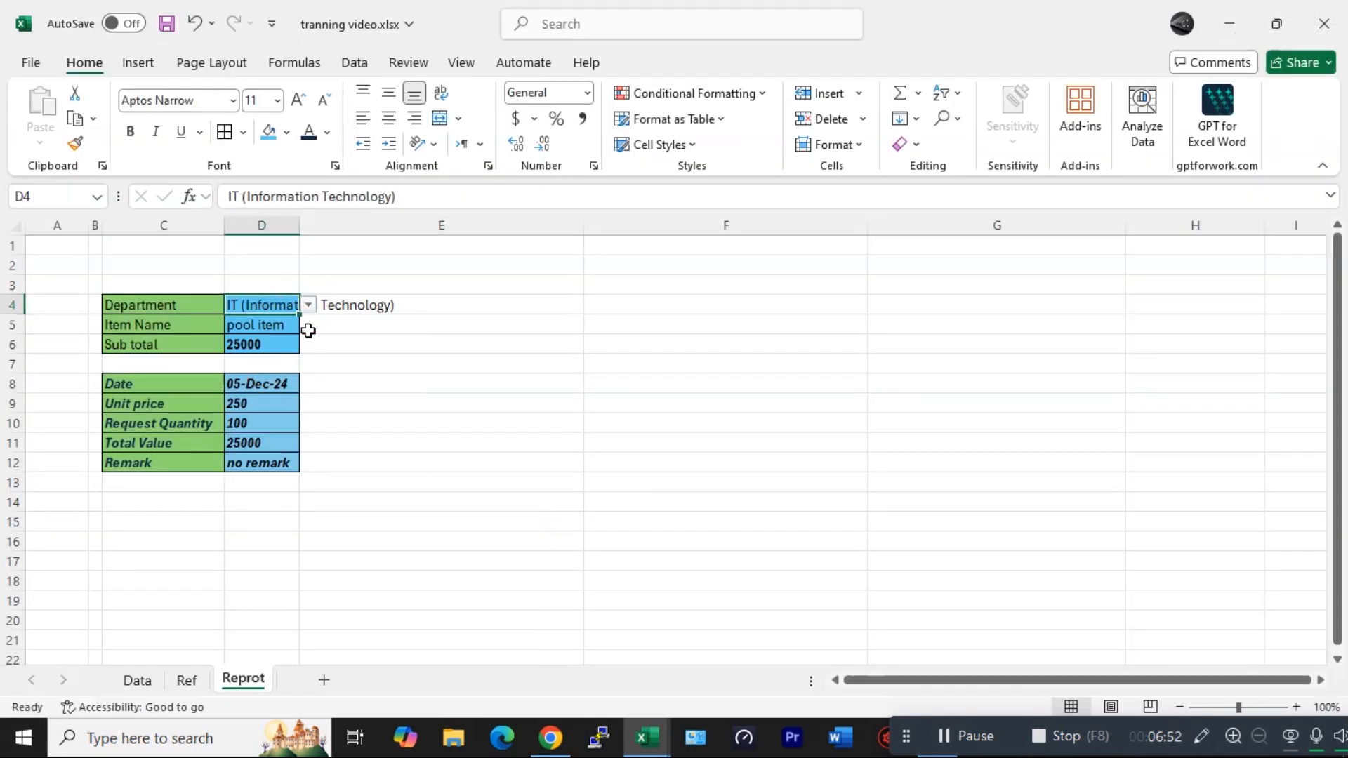
{"action": "left_click", "coordinate": [283, 325]}
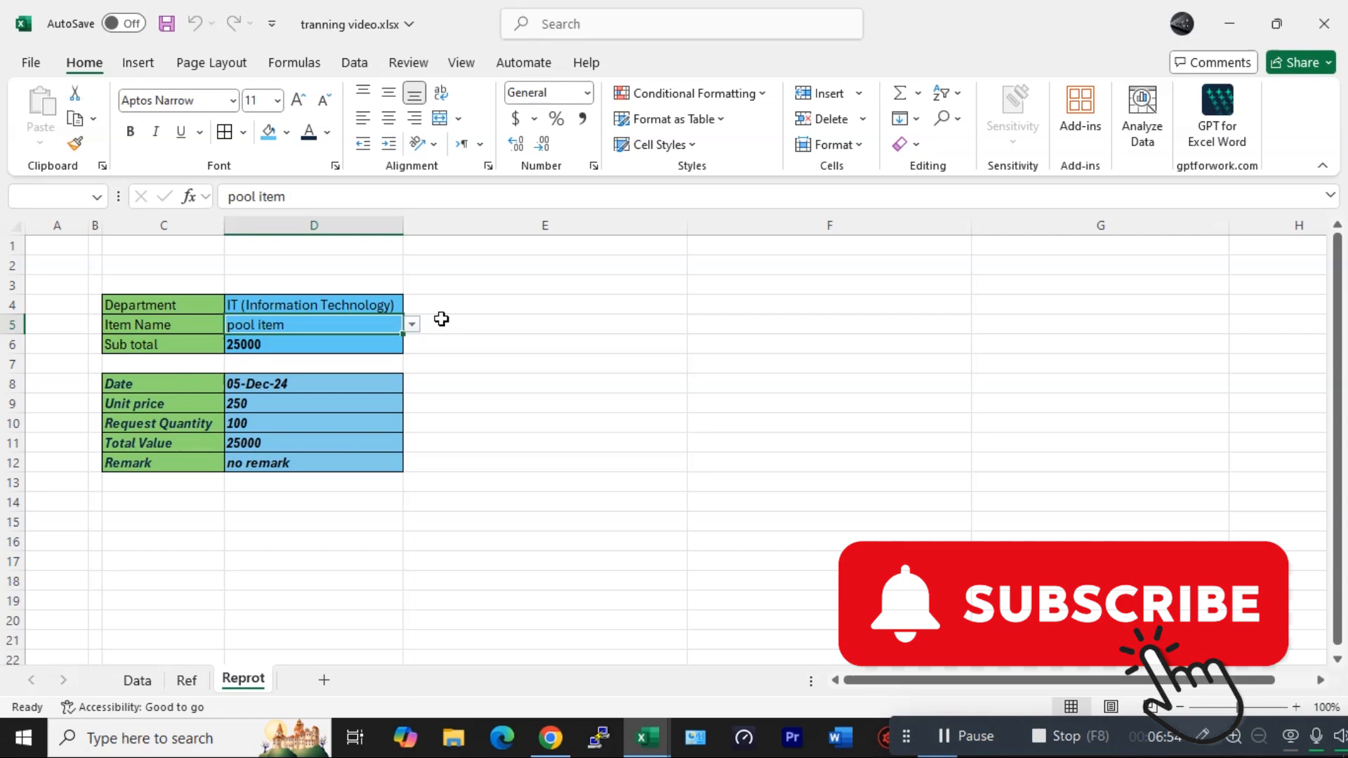